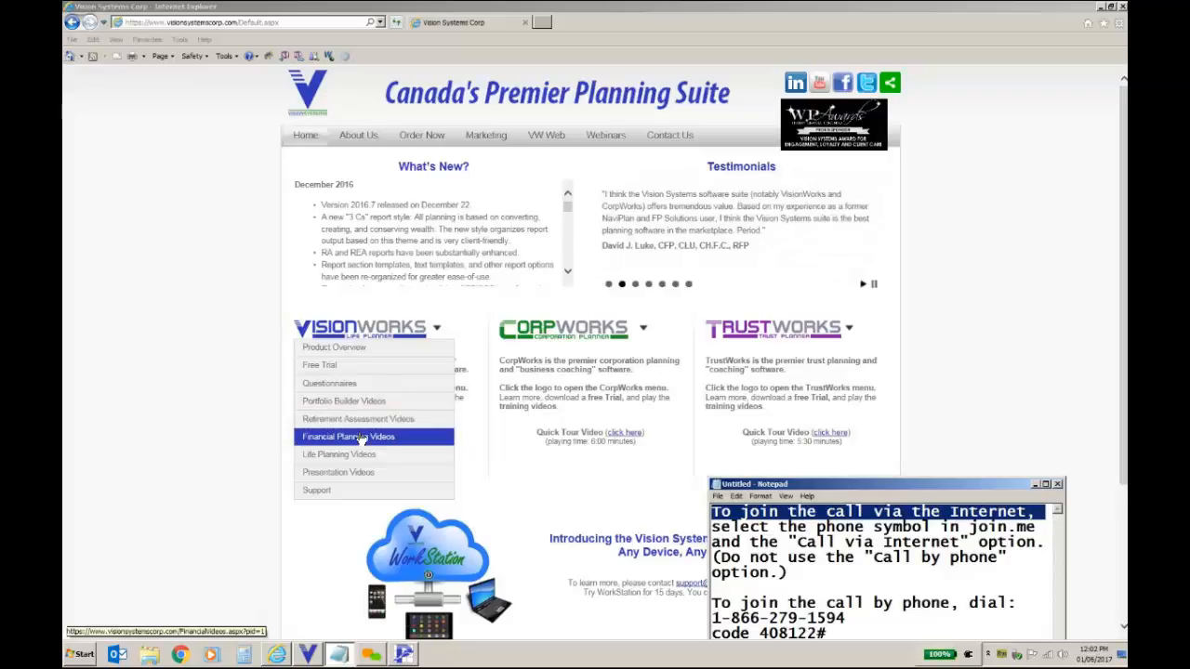
Step: Open the VisionWorks Financial Planning Videos page and look through its list of training videos
click(362, 440)
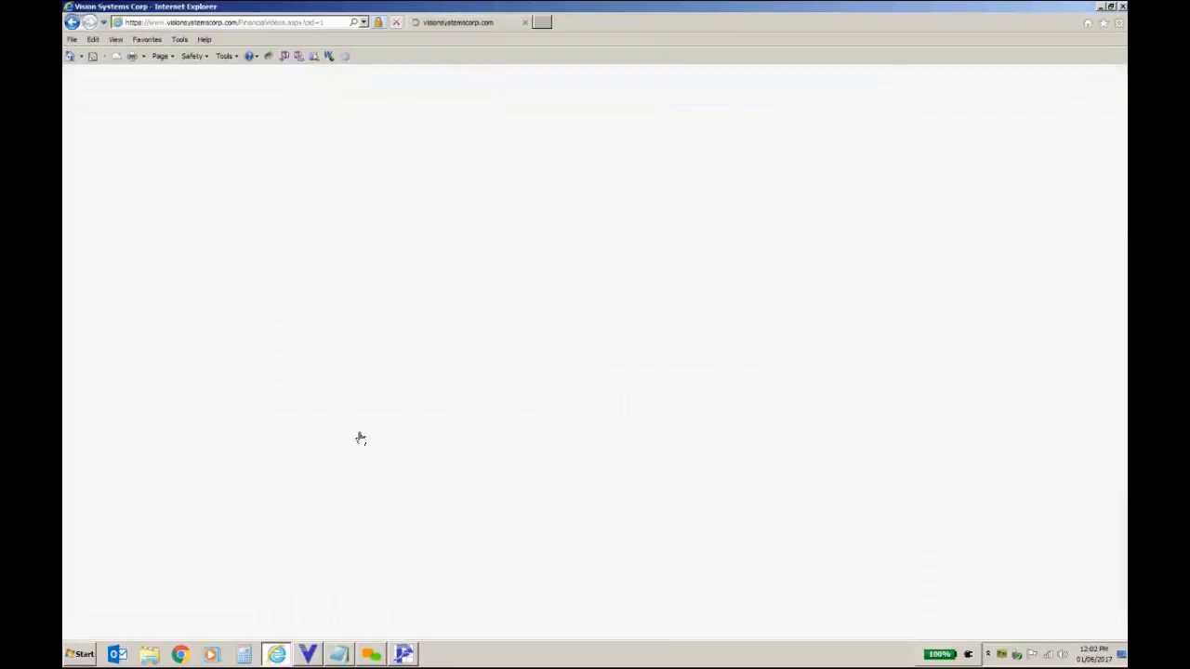
scroll(1122, 410, down, 3)
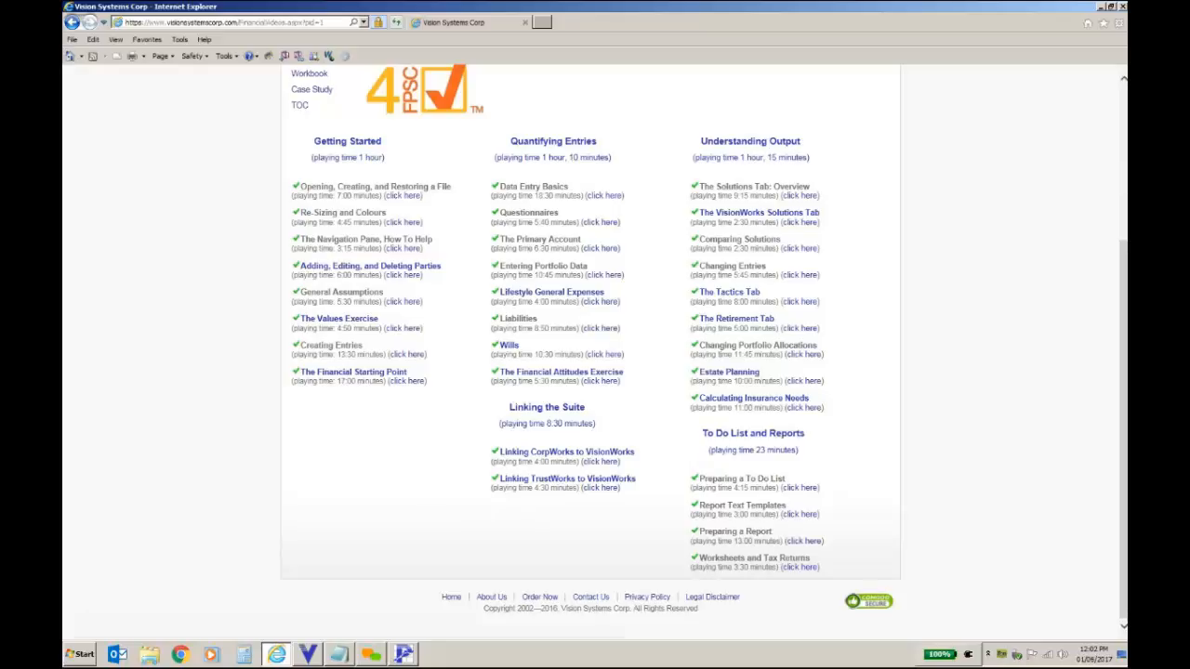
Step: Close the browser window and the untitled Notepad note, discarding the note's changes
click(1122, 11)
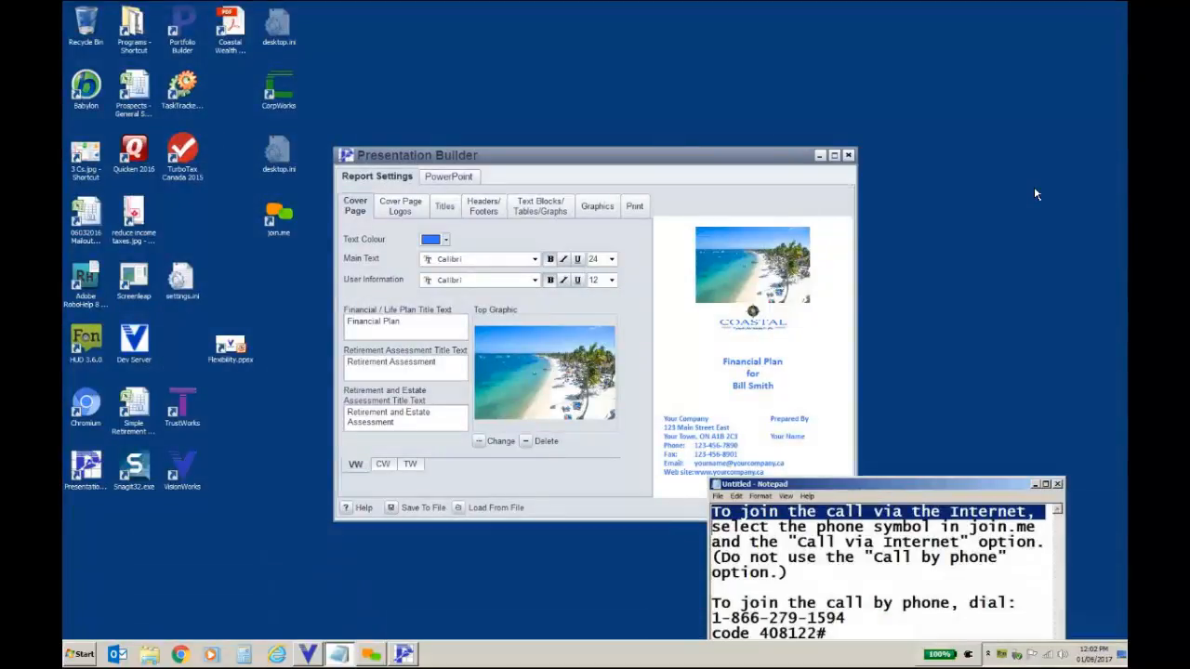
click(1058, 485)
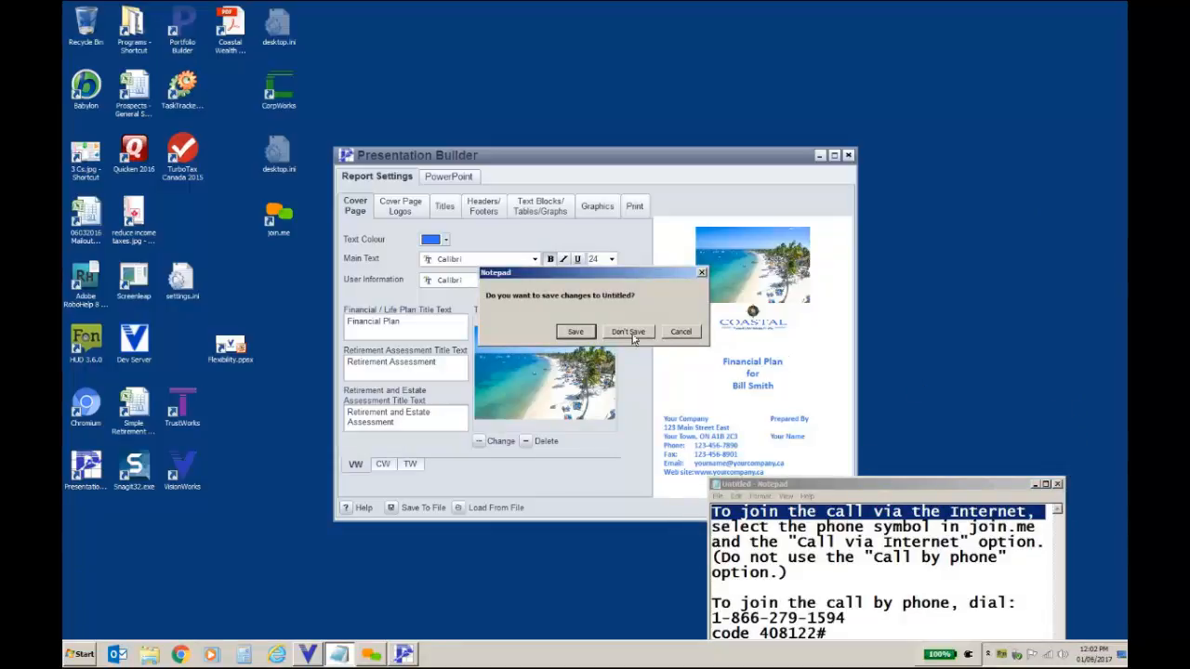
click(628, 332)
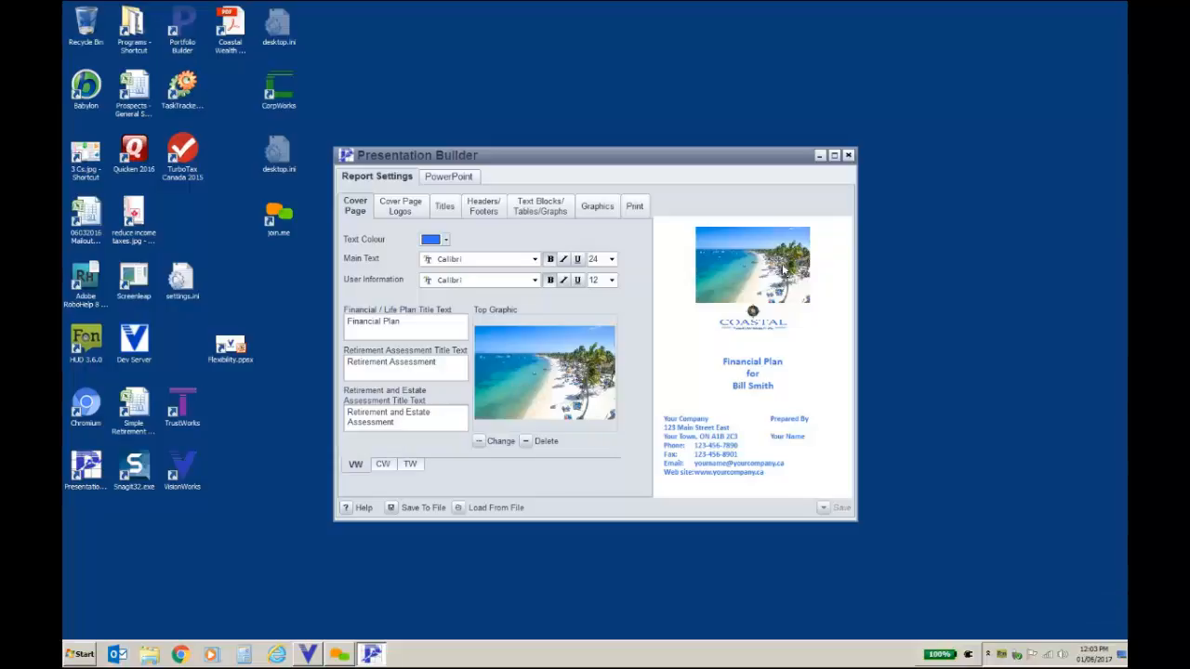
Step: Review the Titles and Graphics report settings in Presentation Builder, and close the program
click(445, 207)
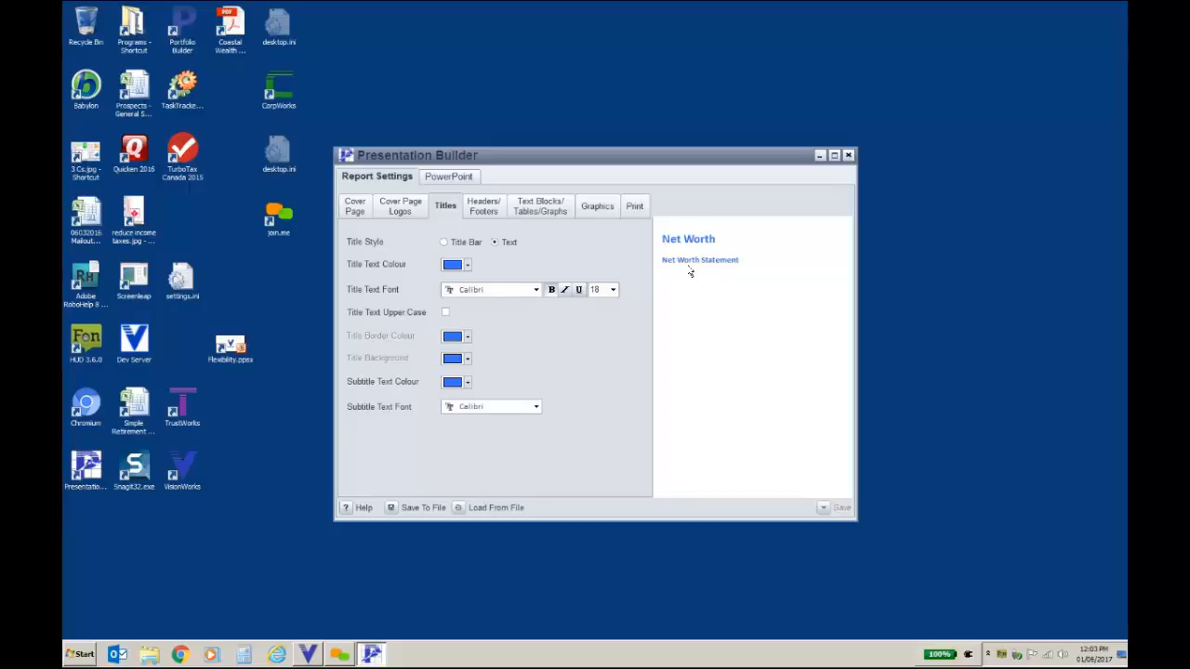
click(600, 206)
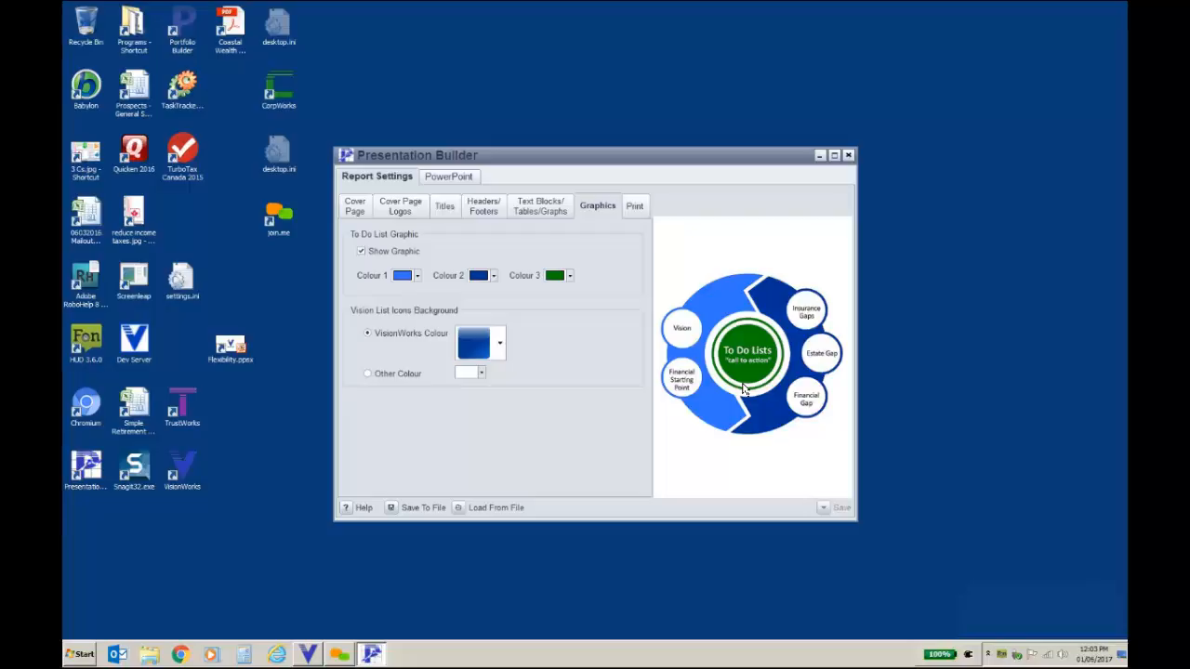
click(847, 155)
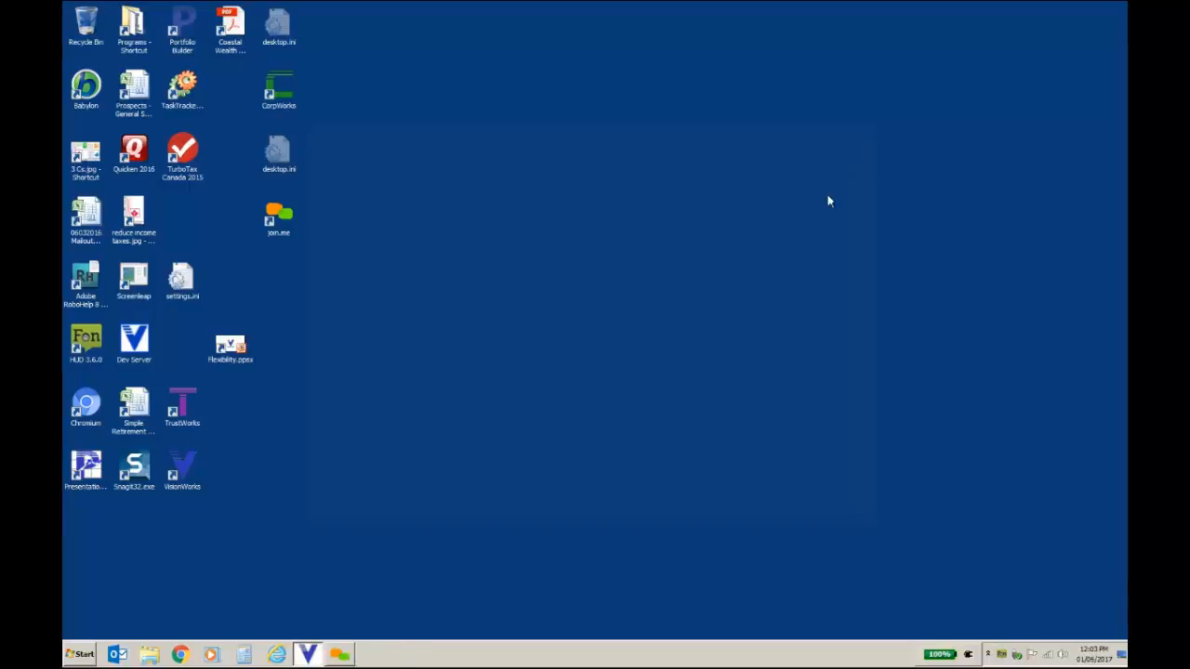
Step: Switch to VisionWorks, show the report sections in the Default style and examine the sub-sections of Planning Tactics
click(309, 652)
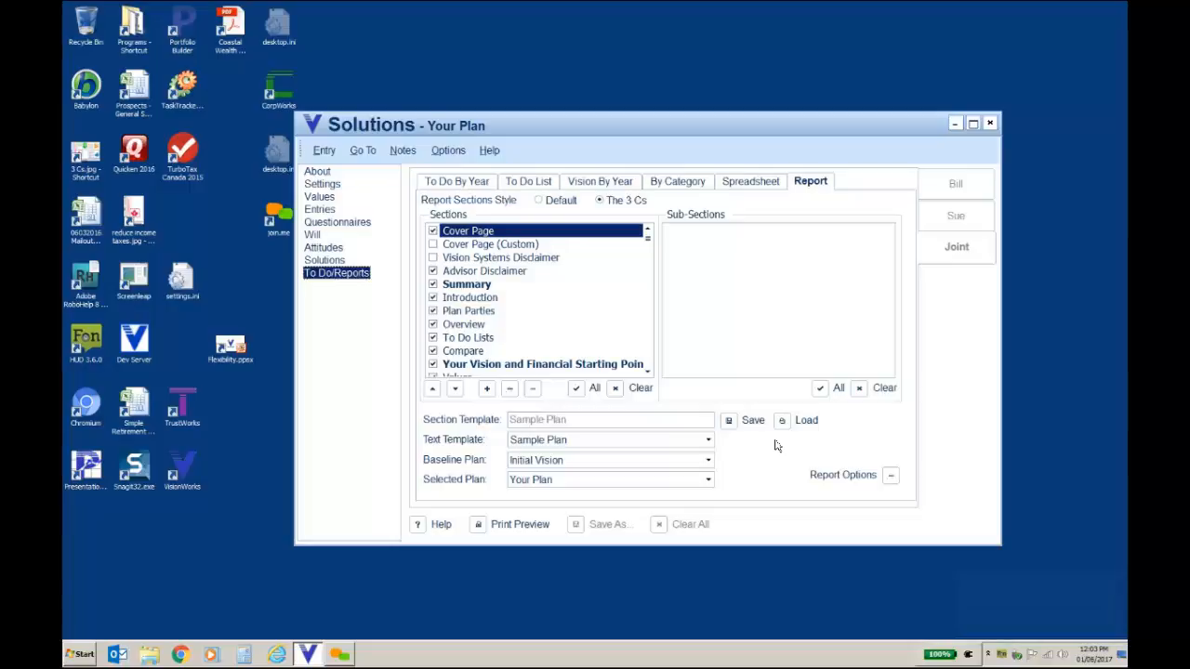
click(539, 200)
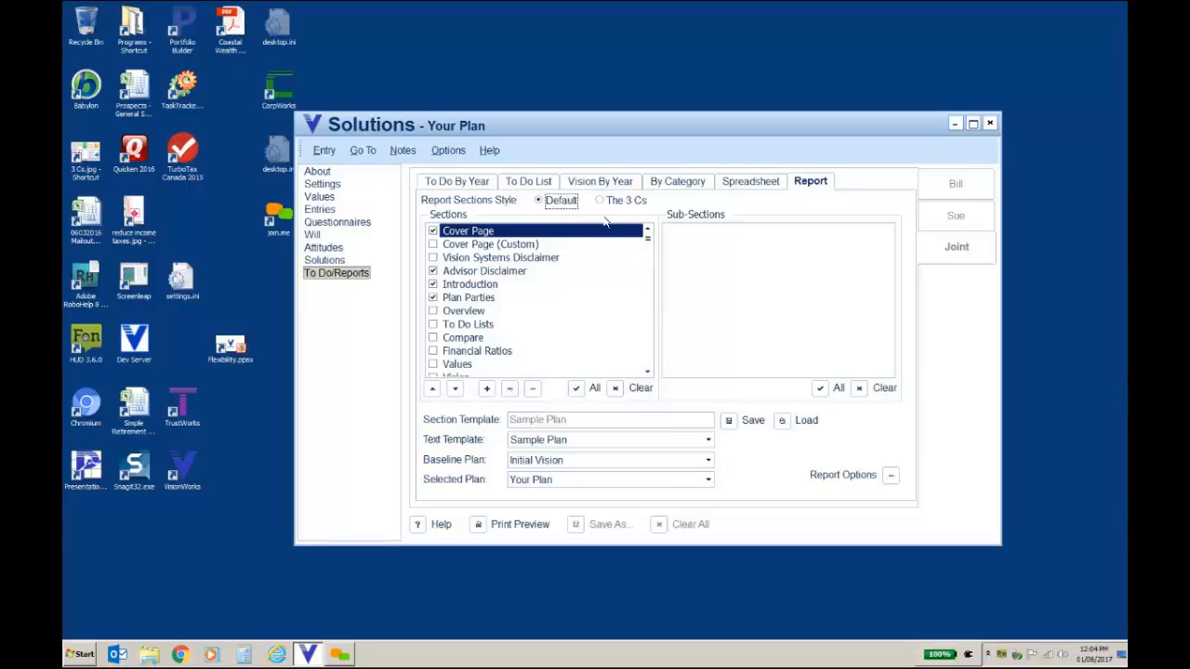
drag(646, 238, 646, 314)
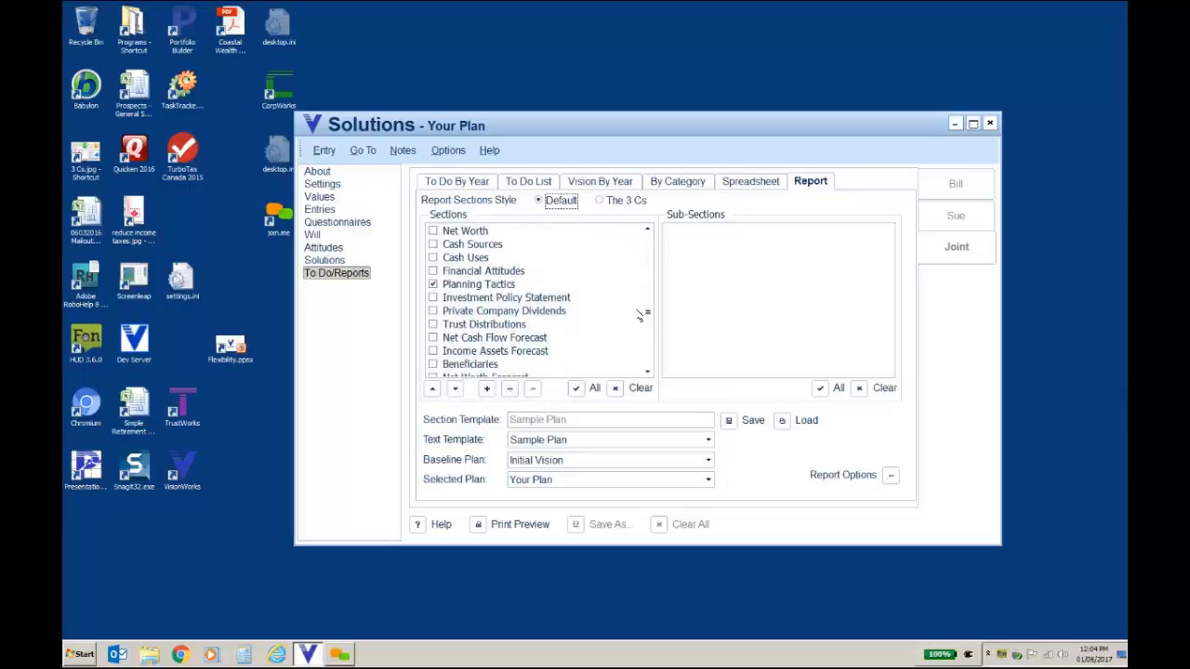
click(510, 285)
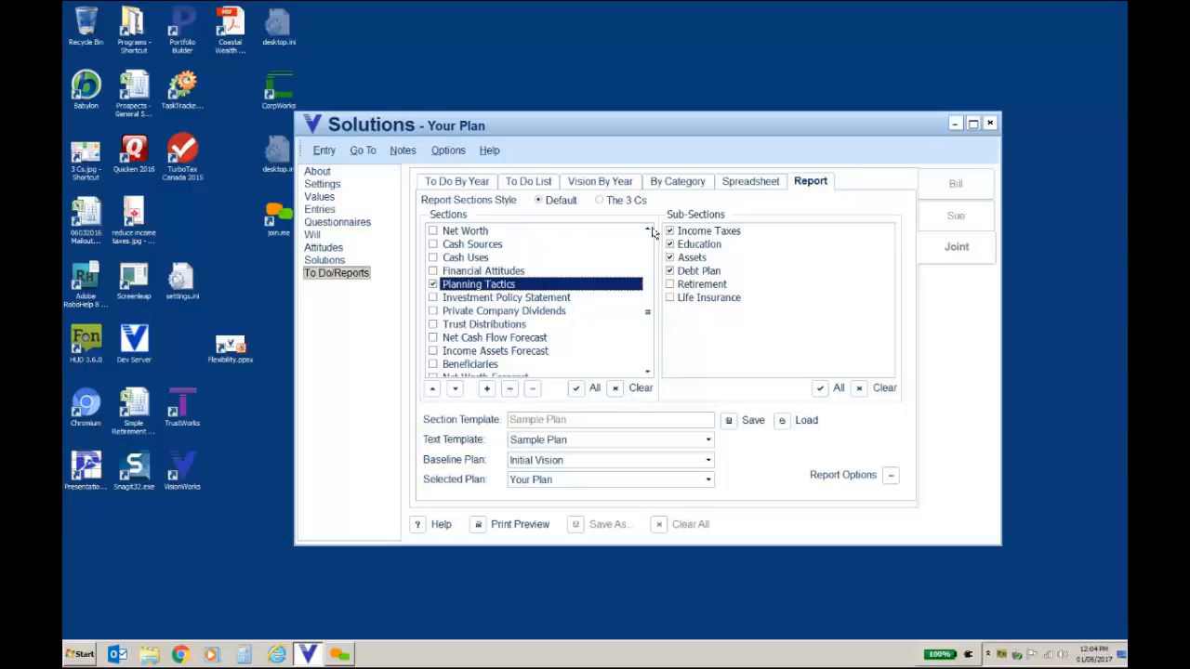
Step: Set the report sections style to The 3 Cs, look through its sections and show the sub-sections of Reducing Income Taxes
click(602, 202)
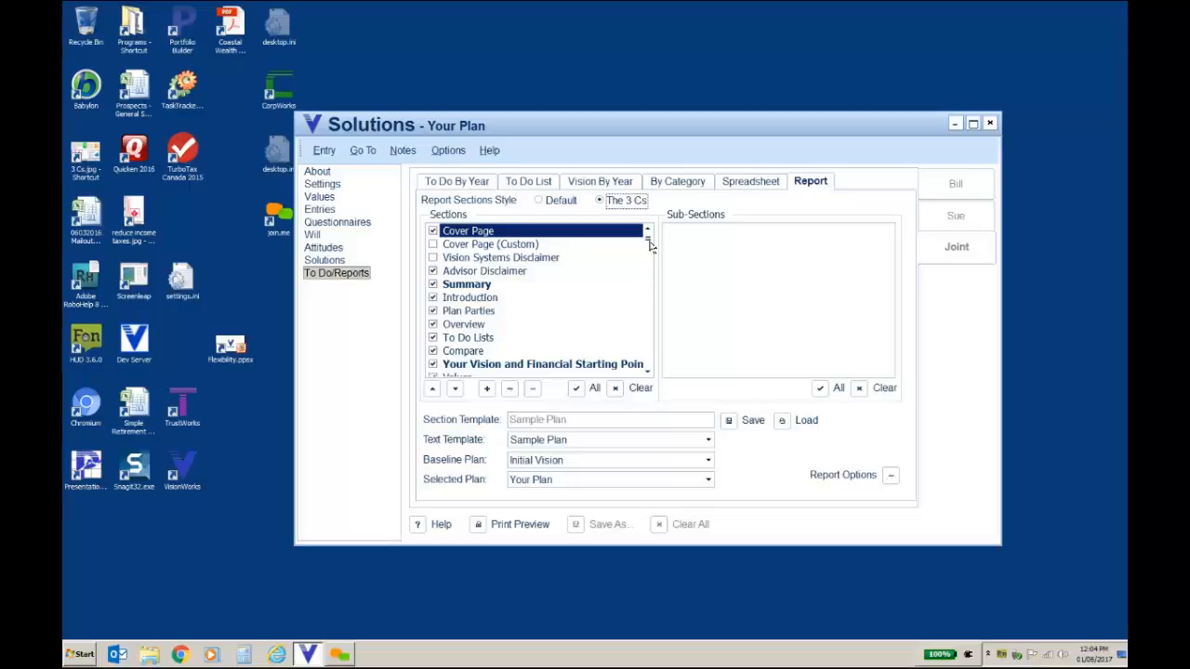
drag(651, 245, 648, 268)
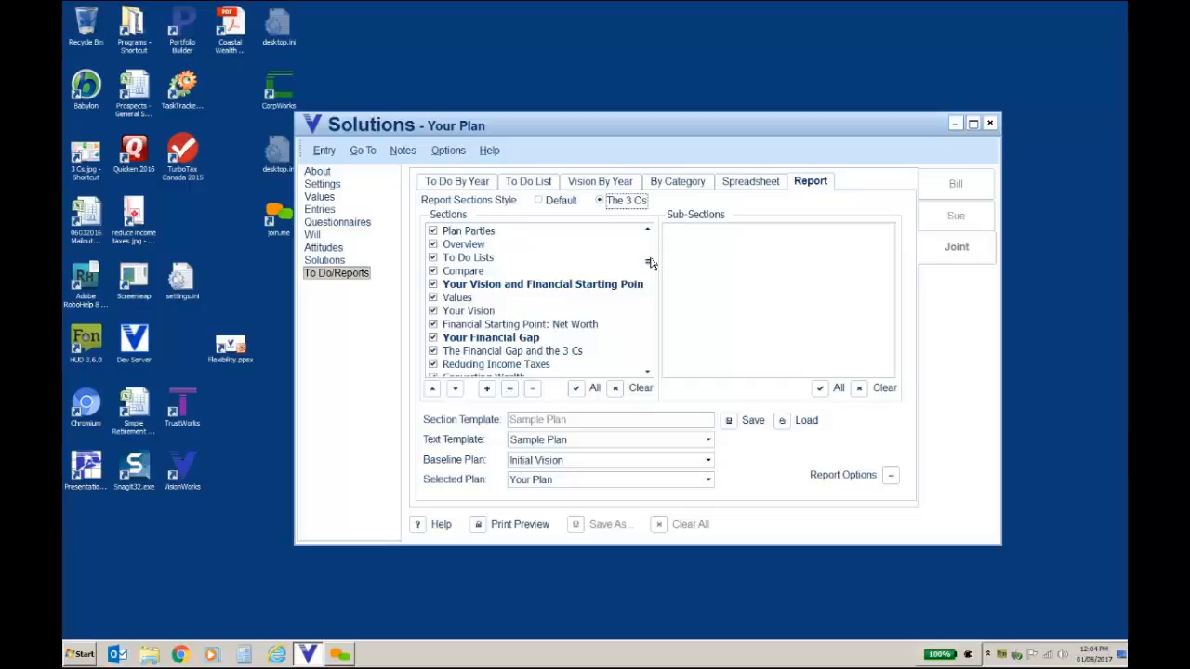
drag(651, 263, 649, 240)
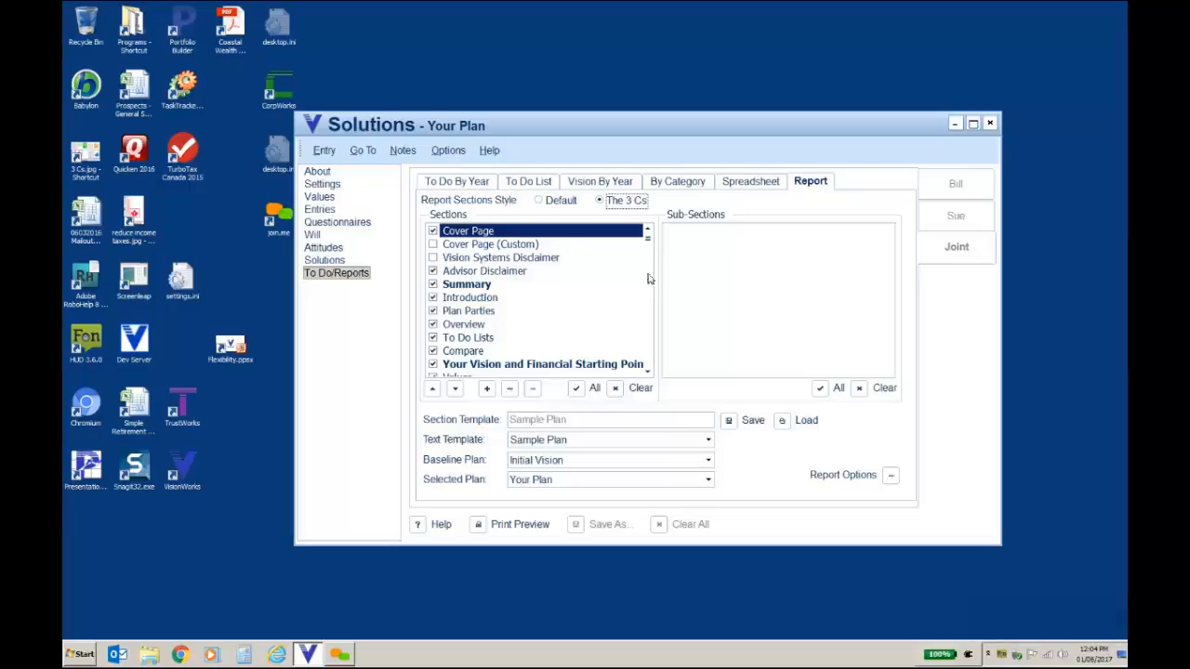
drag(650, 242, 648, 268)
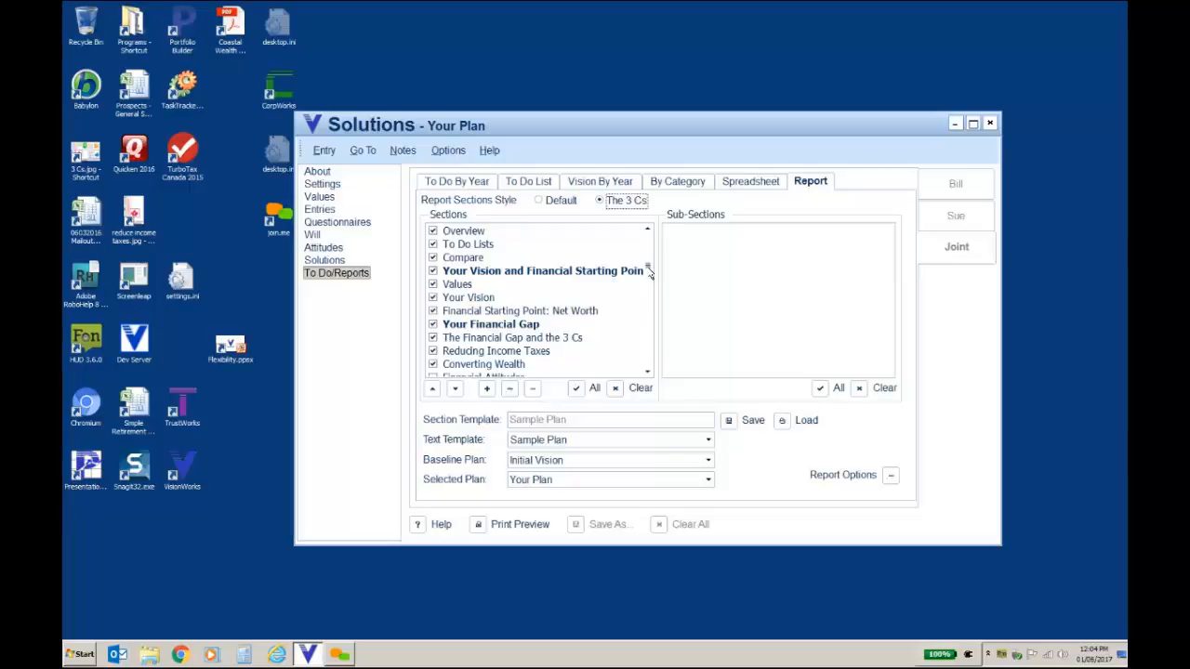
drag(650, 270, 656, 351)
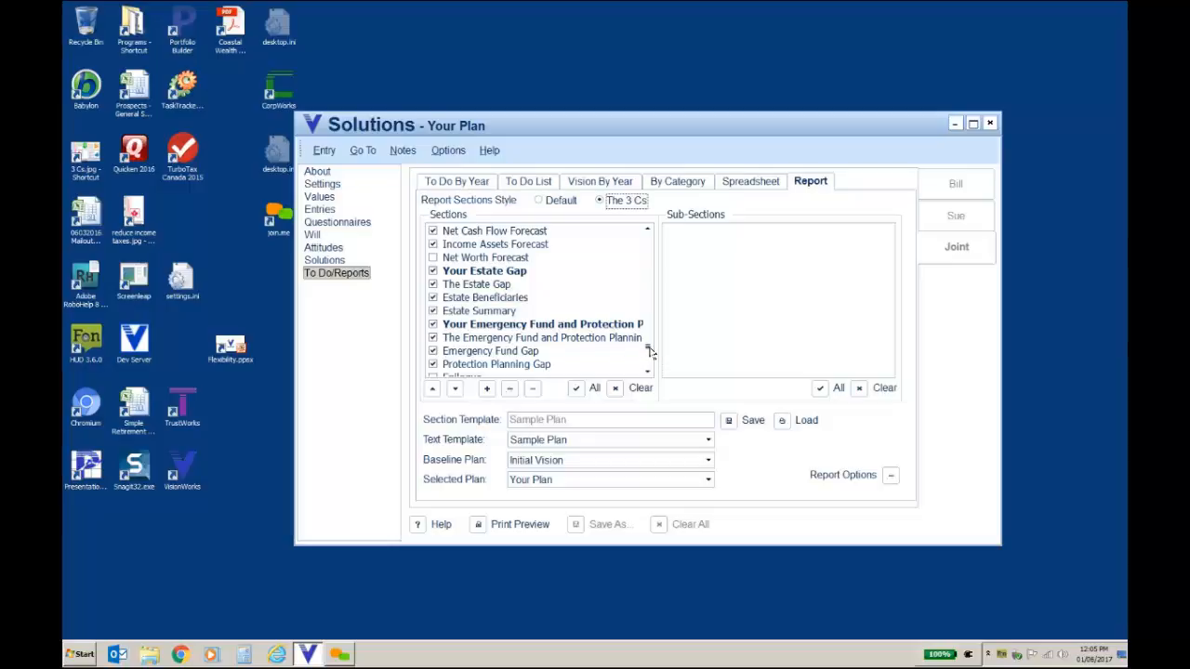
drag(650, 351, 650, 288)
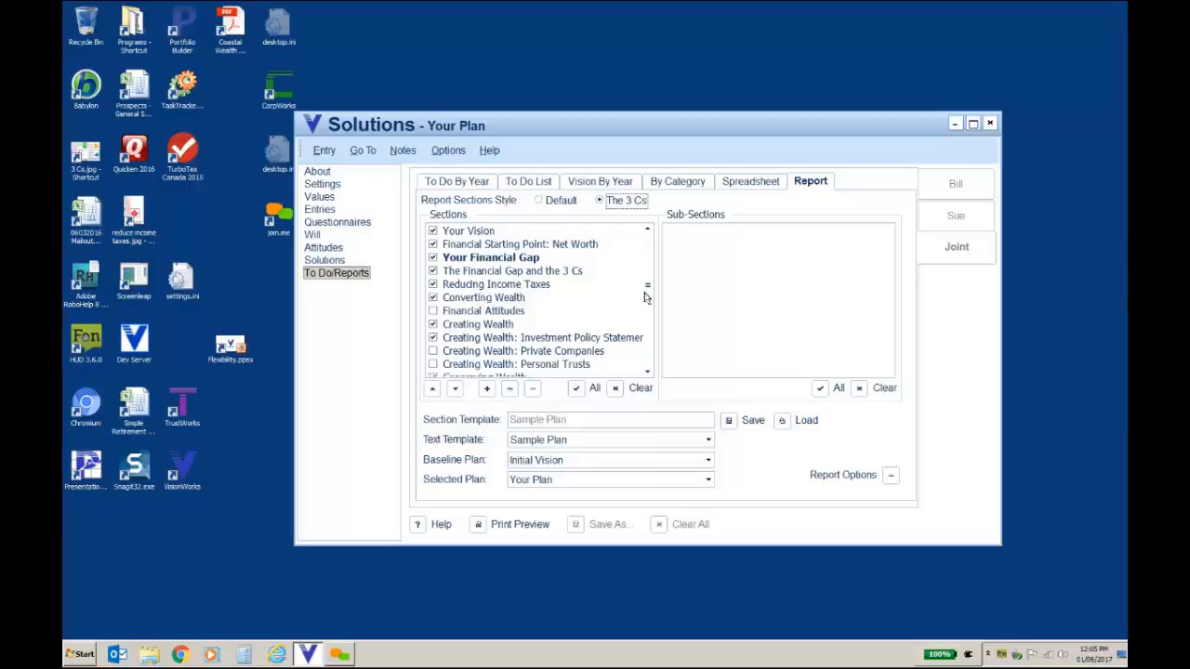
scroll(648, 292, down, 1)
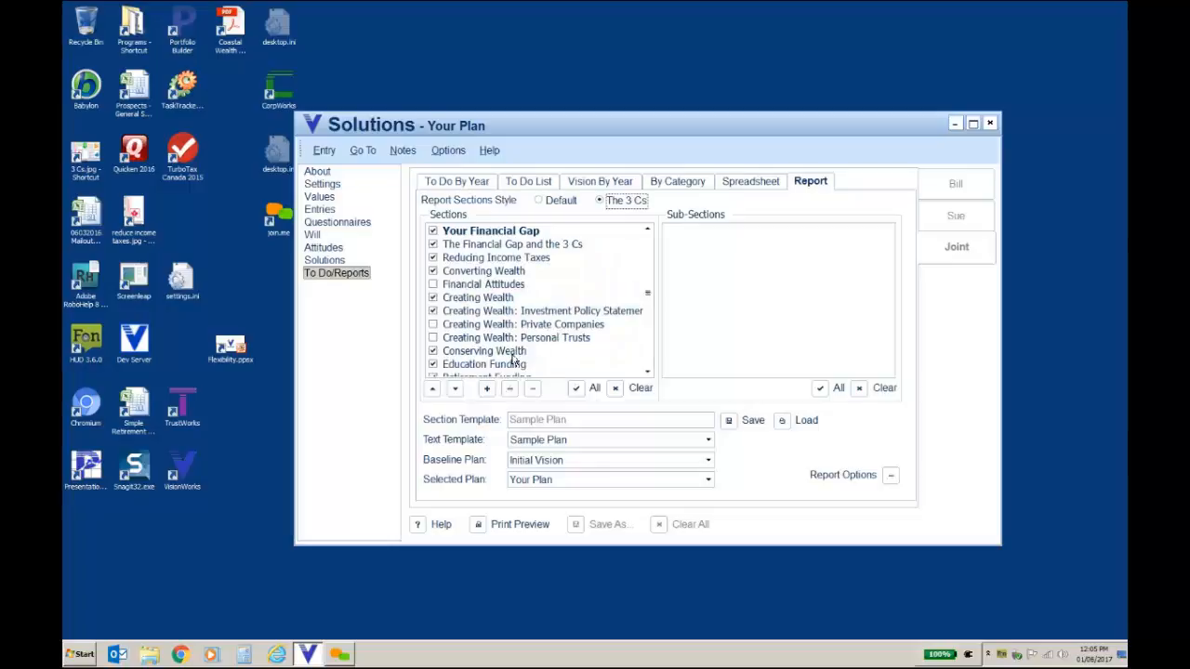
click(496, 261)
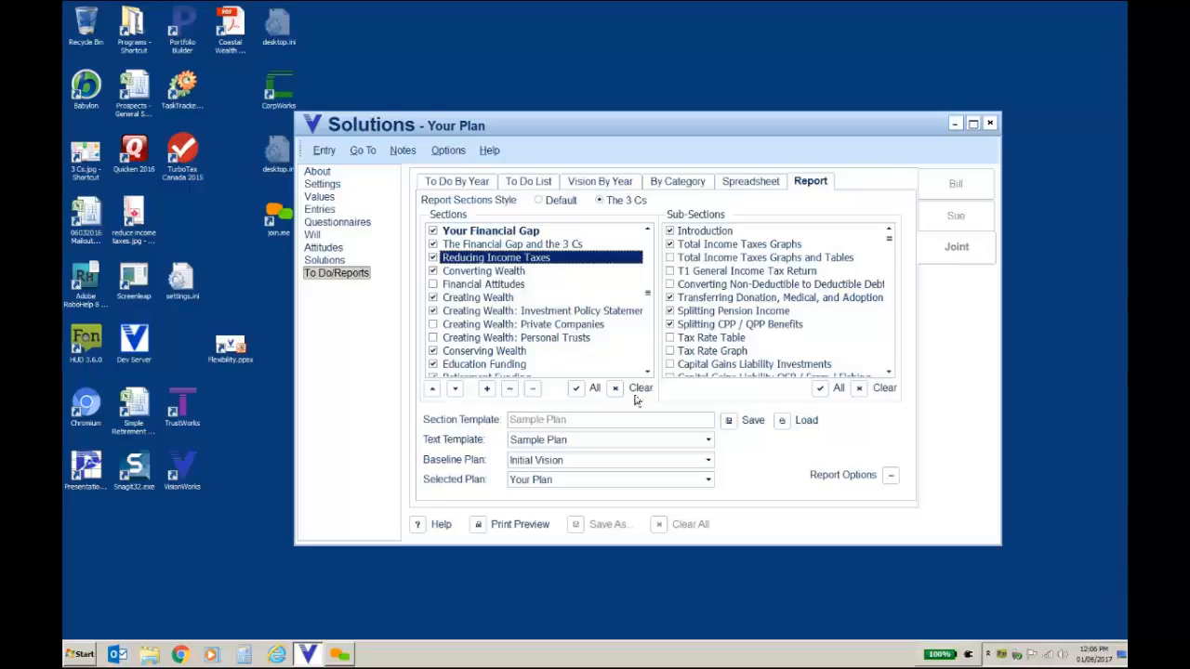
Step: Look through the section template files offered for saving and loading, without saving or loading any
click(733, 426)
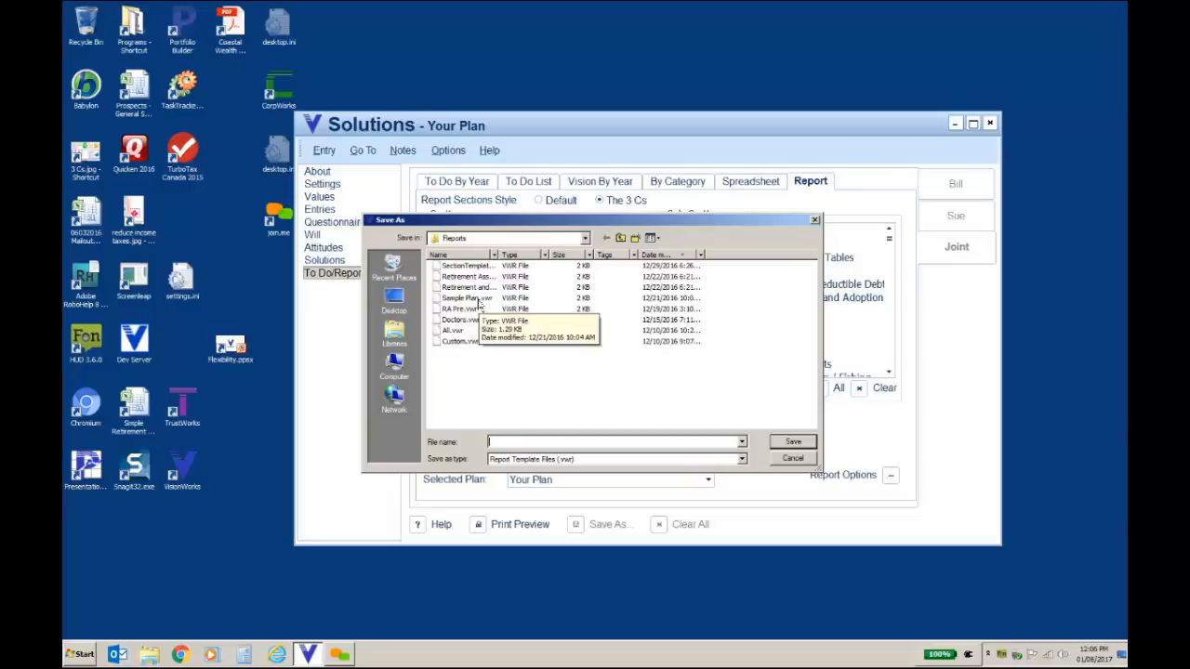
click(791, 459)
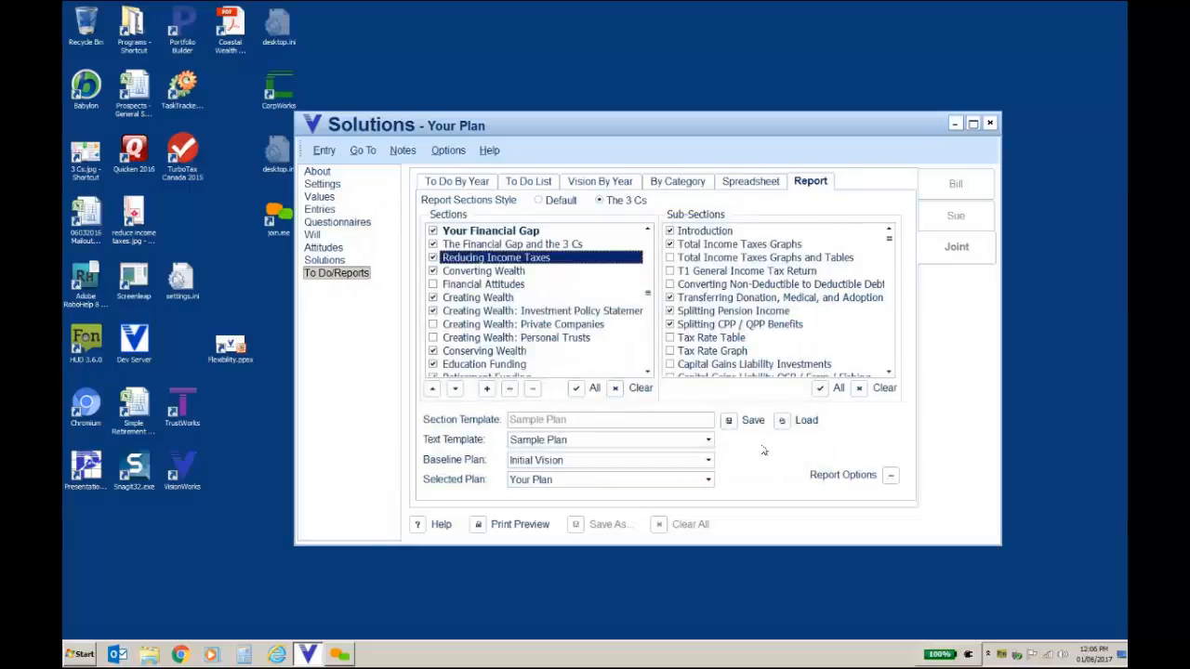
click(784, 422)
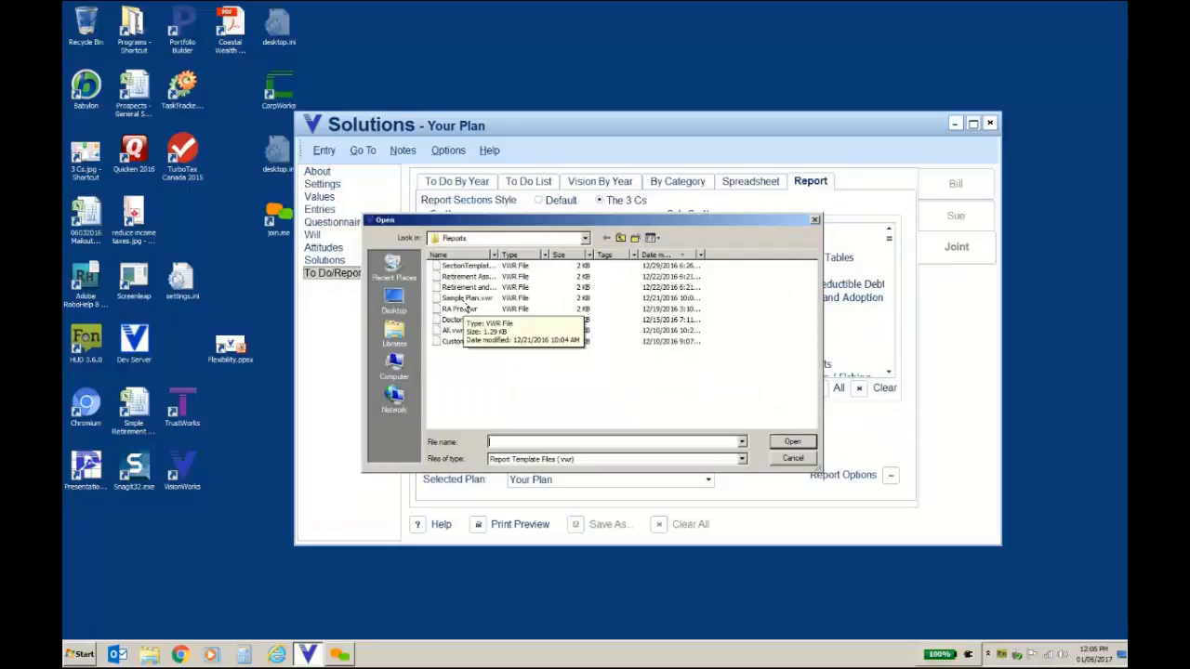
click(790, 458)
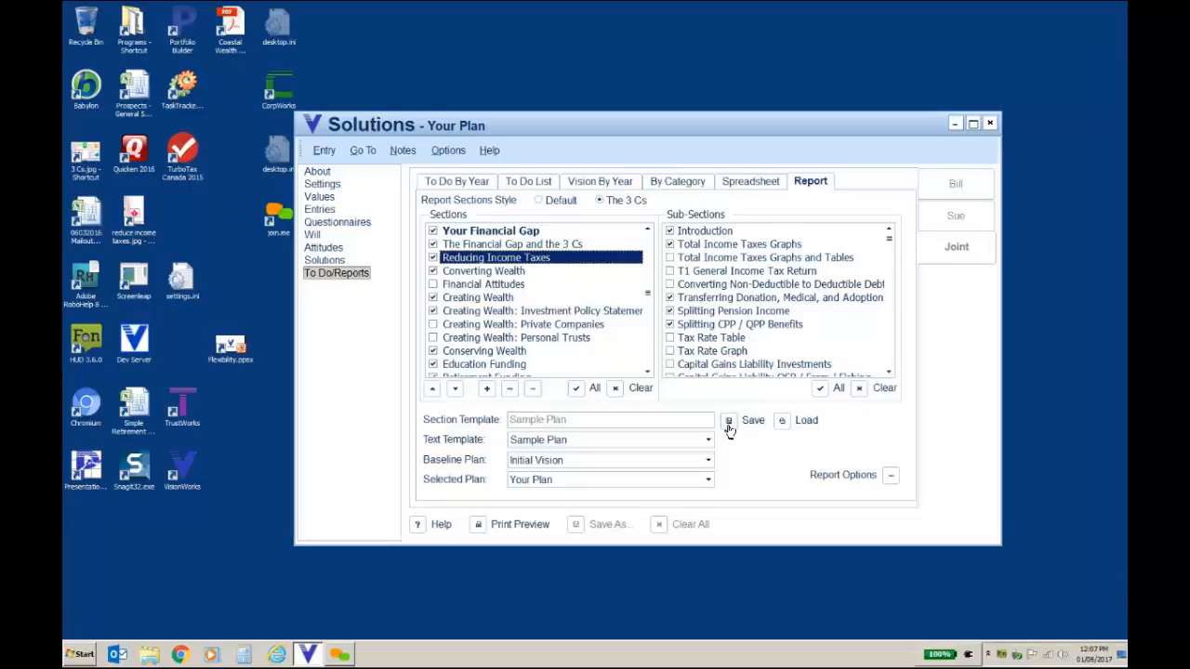
click(785, 429)
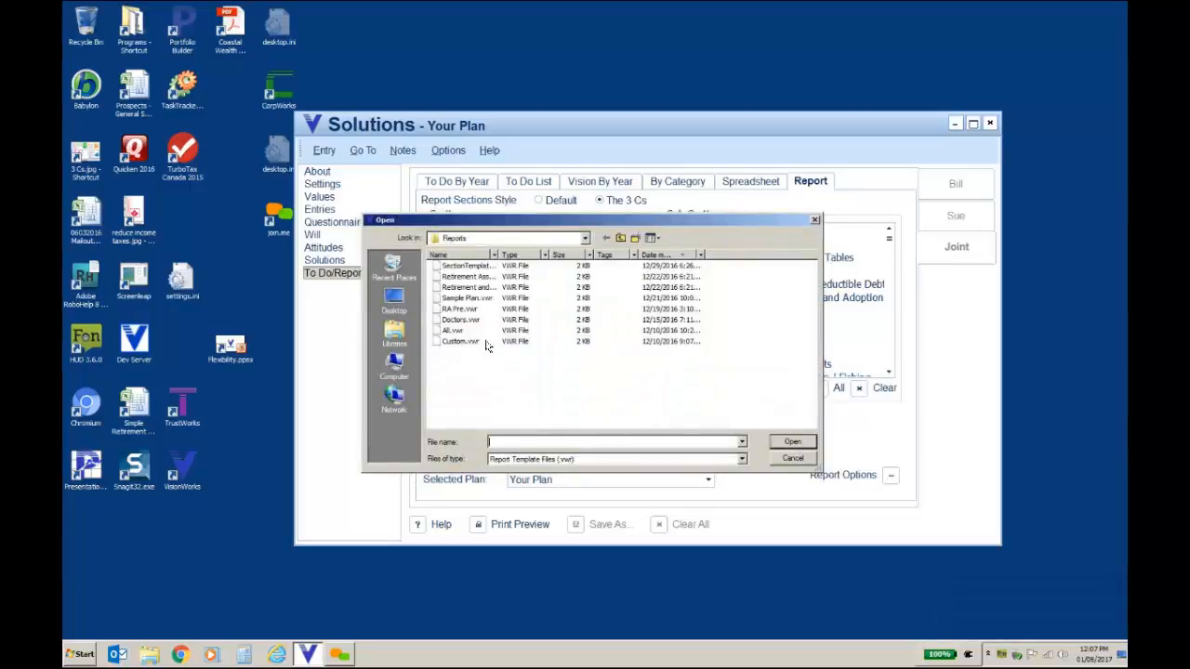
click(793, 459)
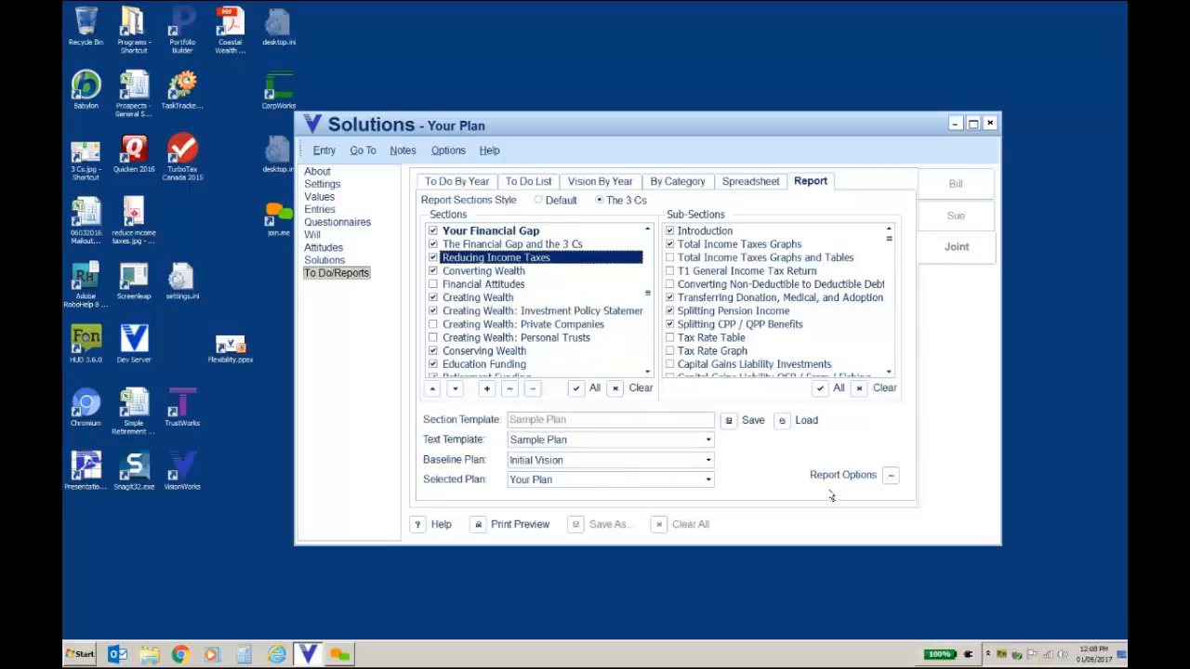
Step: Open the report options, review the available report text templates and view the naming dialog for a new template without adding one
click(891, 476)
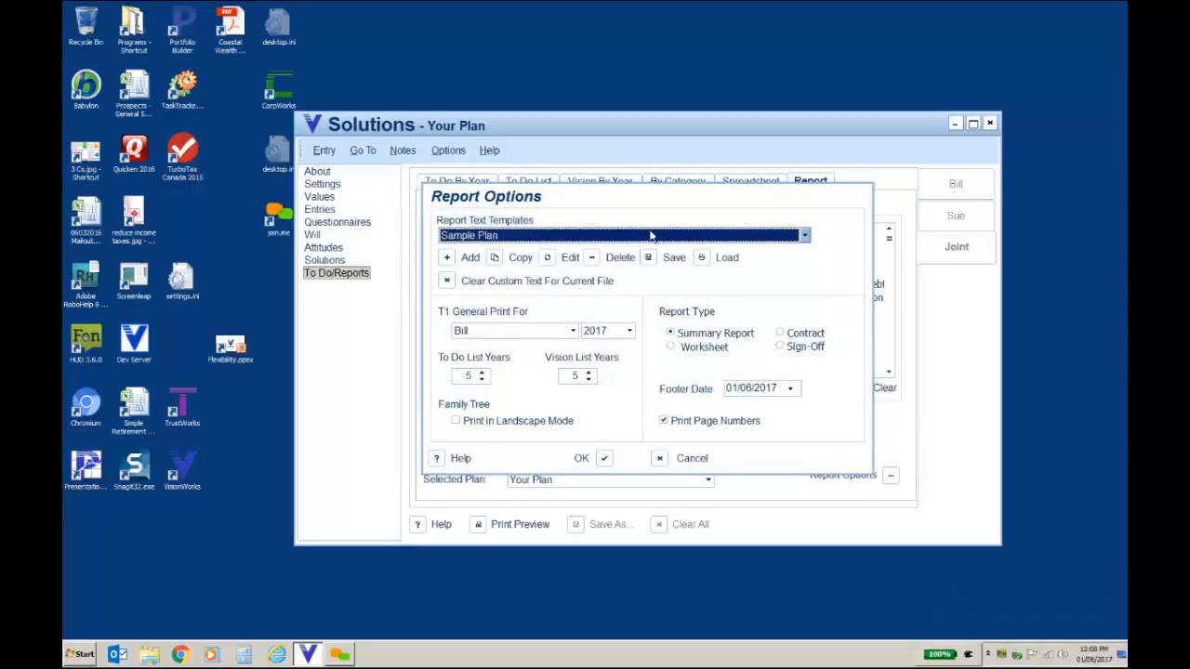
click(805, 237)
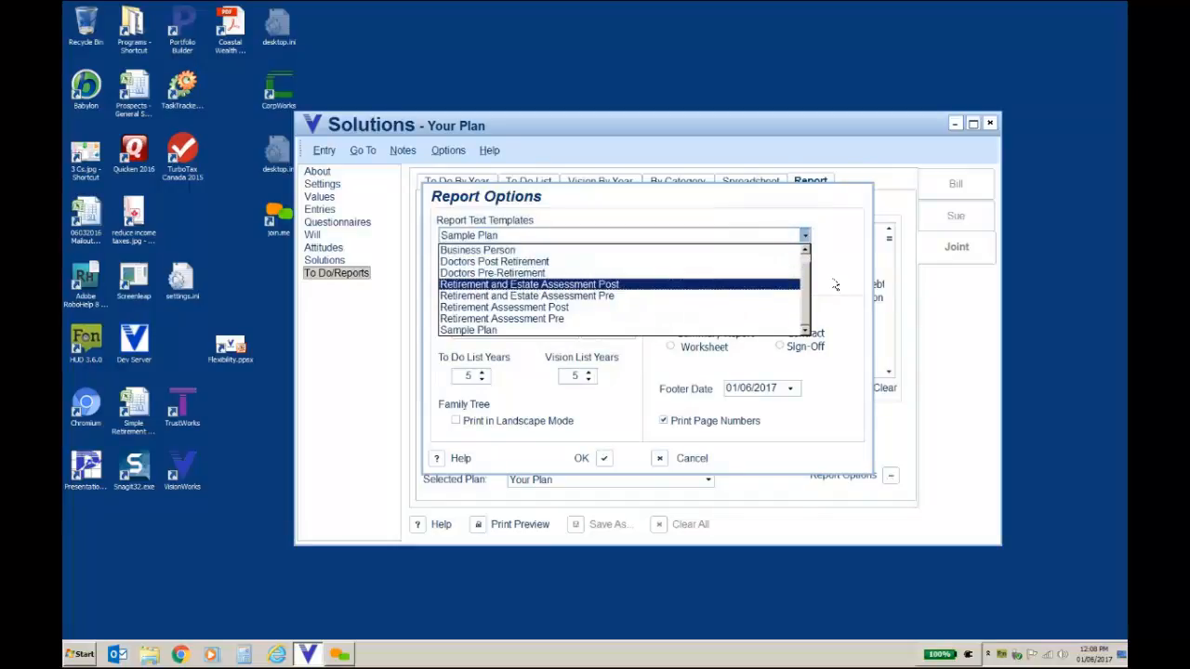
click(835, 286)
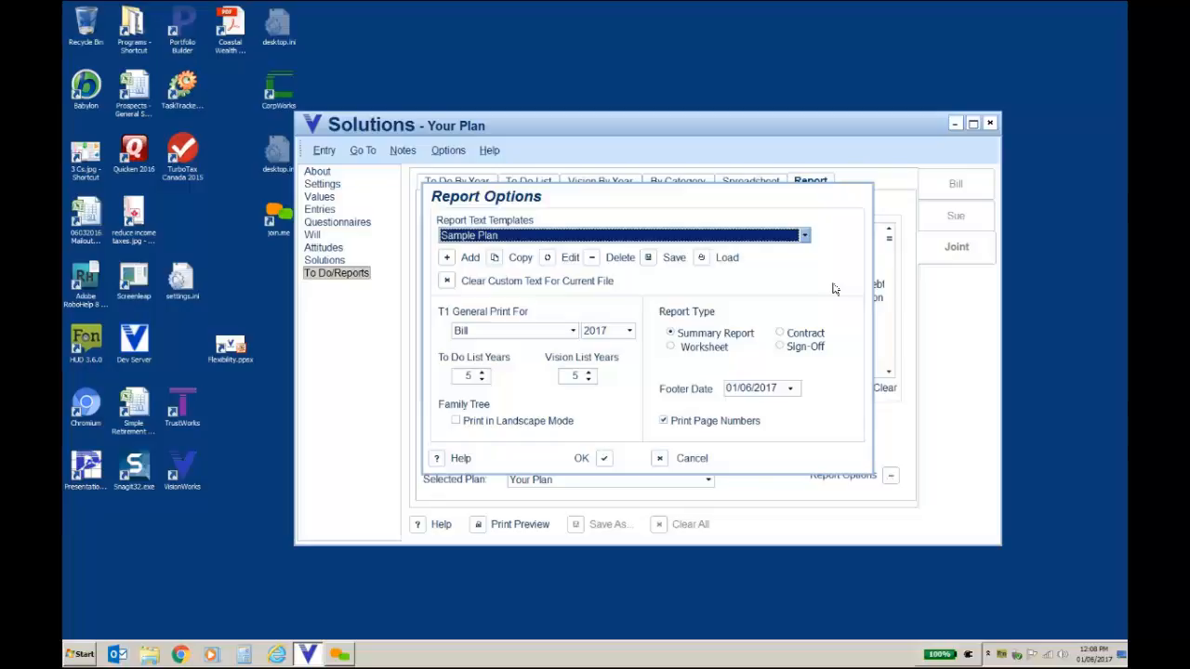
click(446, 262)
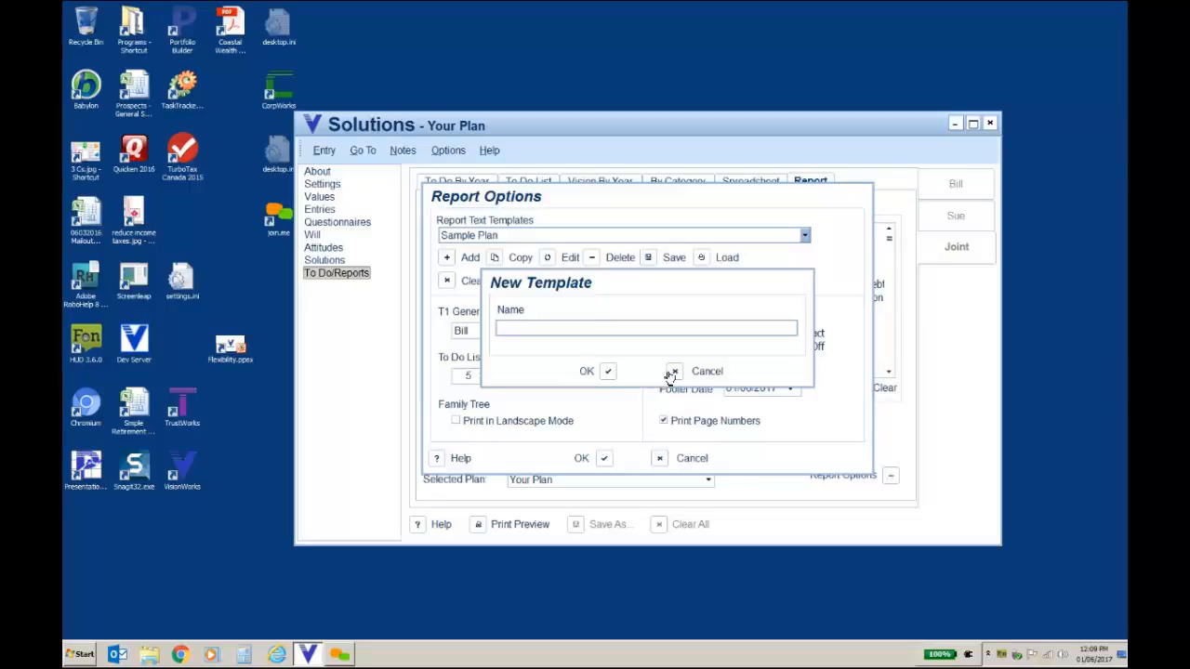
click(675, 373)
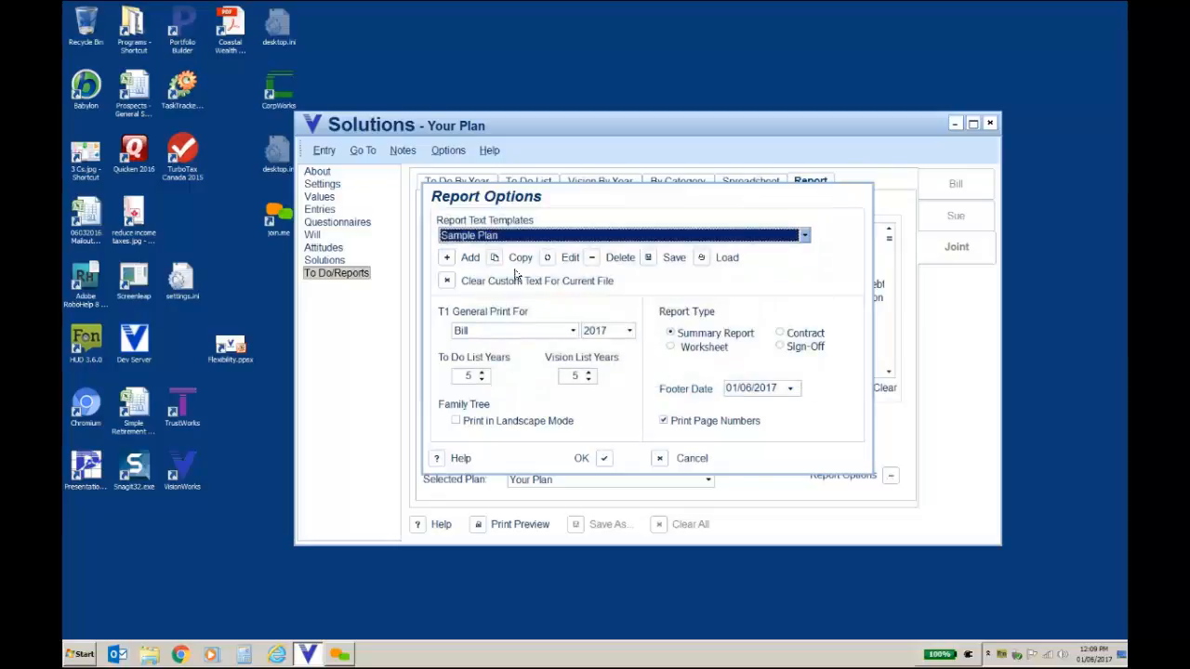
click(805, 237)
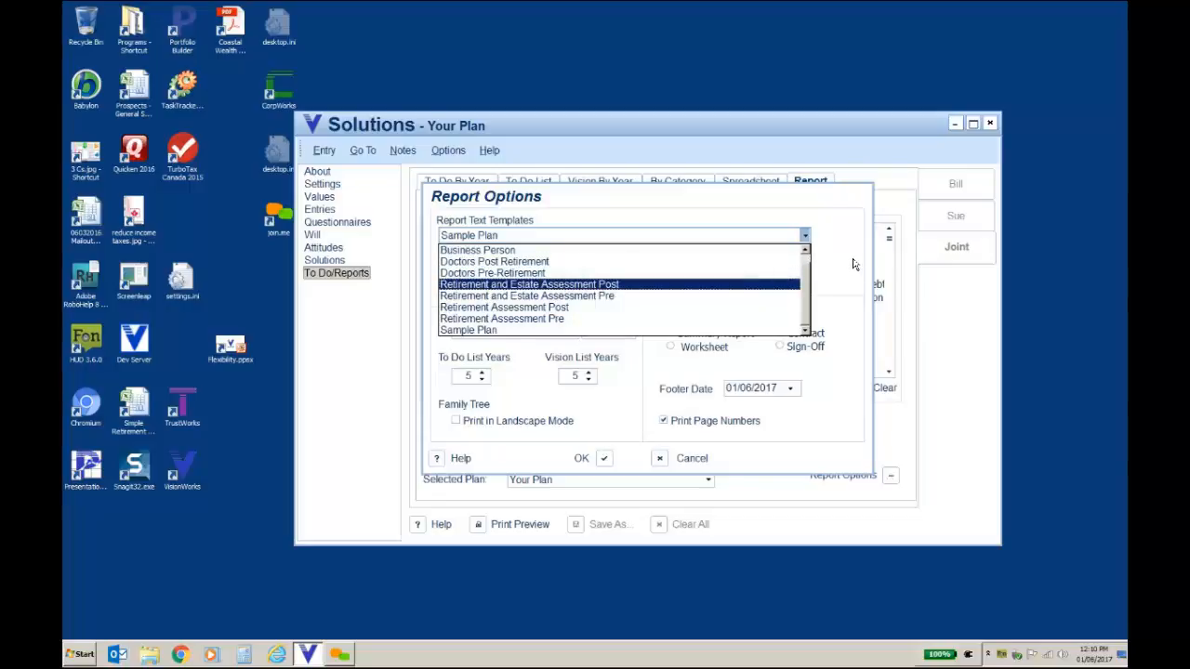
click(854, 264)
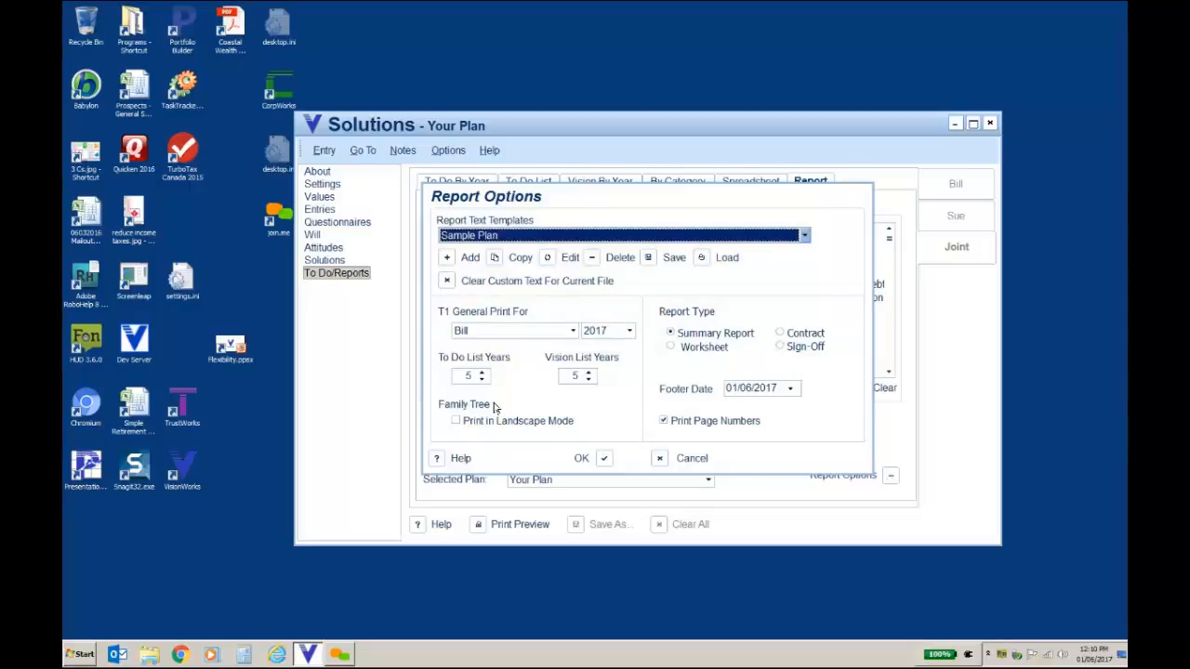
Step: Examine the To Do List and Vision List year settings, and leave the report options without changes
click(470, 376)
click(573, 376)
click(663, 459)
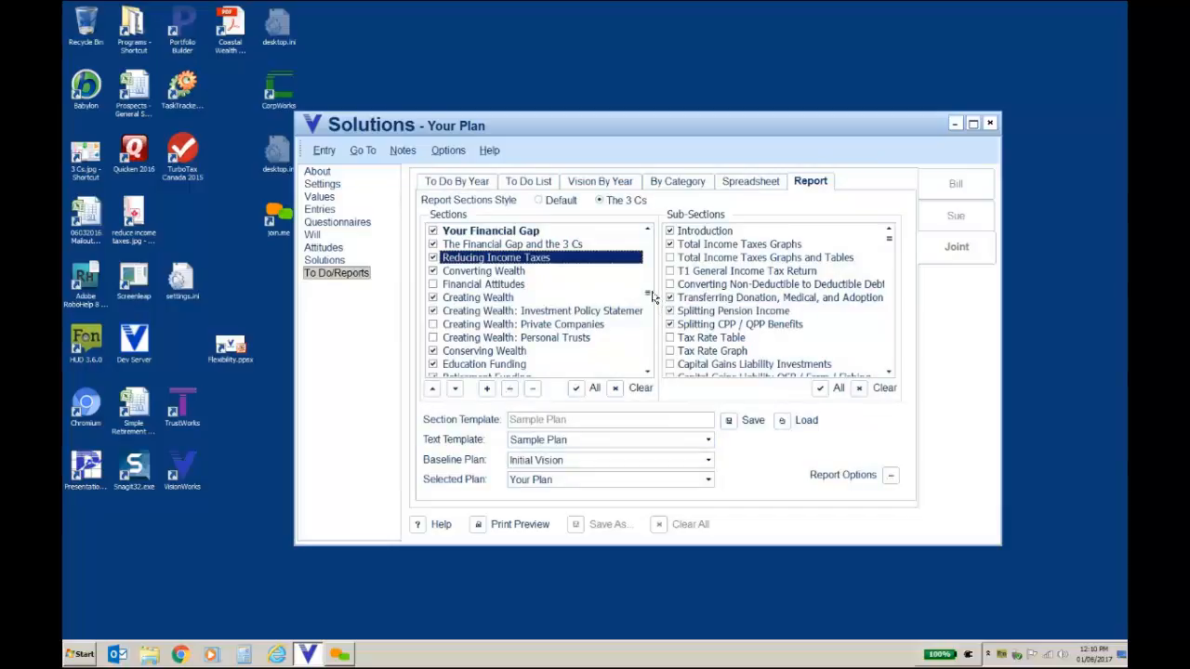
Step: Show the sub-sections of the Your Vision section and check the plans available as Baseline Plan, keeping Initial Vision
scroll(649, 296, up, 5)
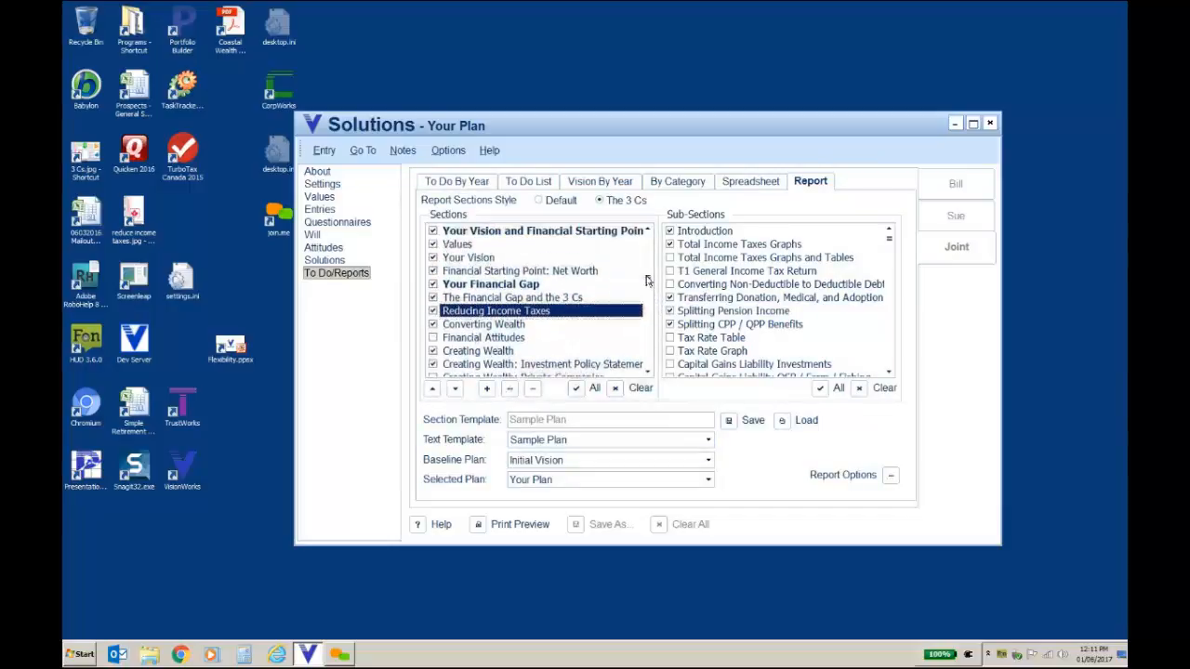
click(463, 272)
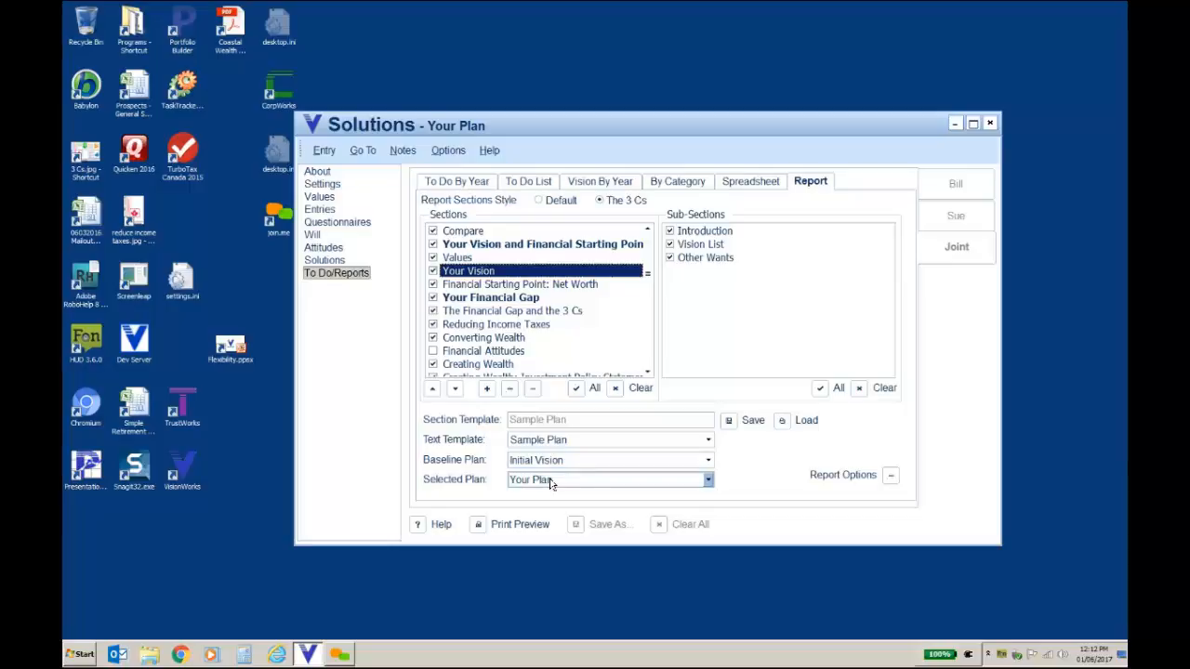
click(709, 461)
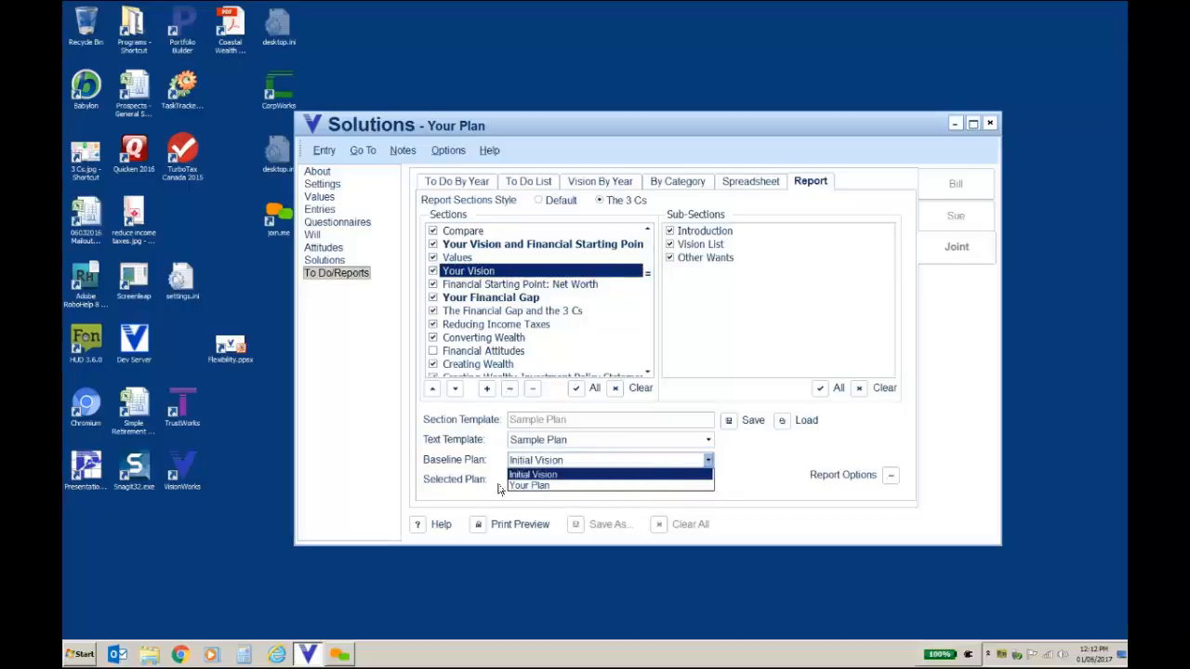
click(734, 476)
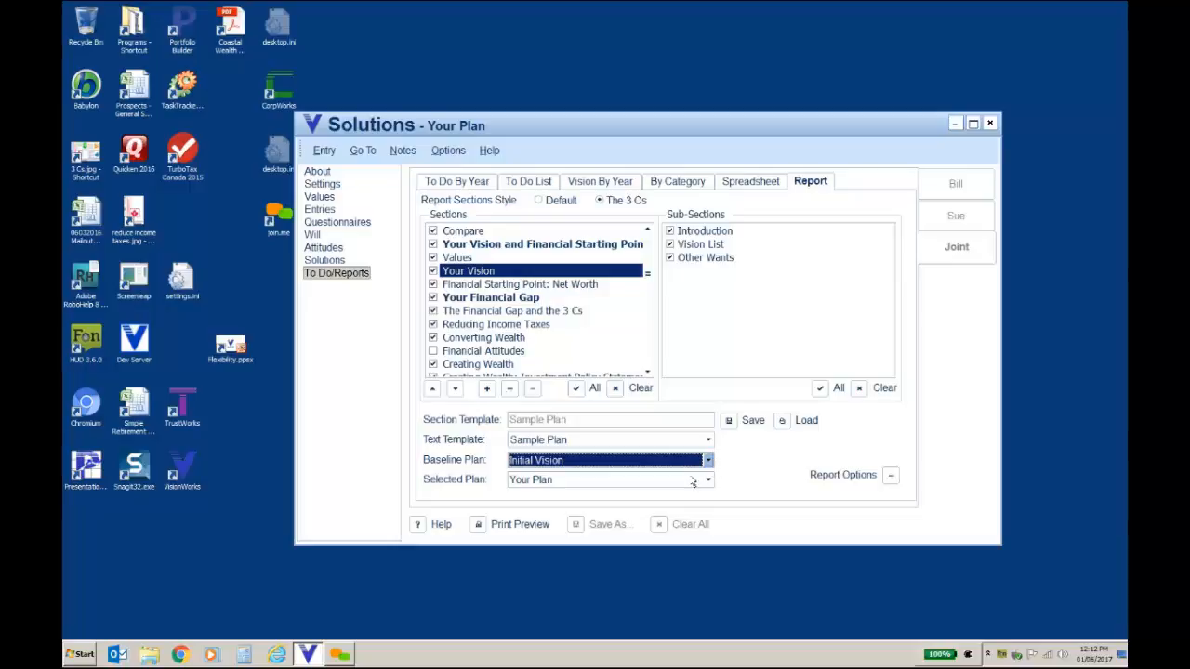
Step: Open the report's print preview at full-screen size and page through the cover, disclaimer and table of contents to the Summary page
click(481, 529)
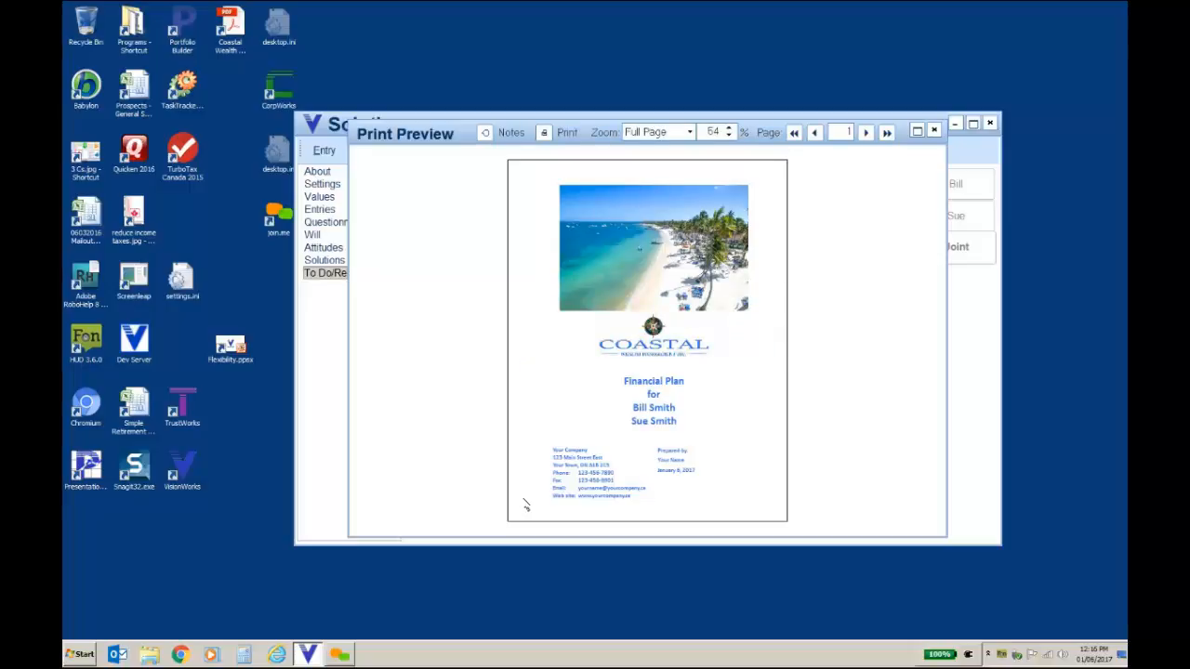
click(915, 132)
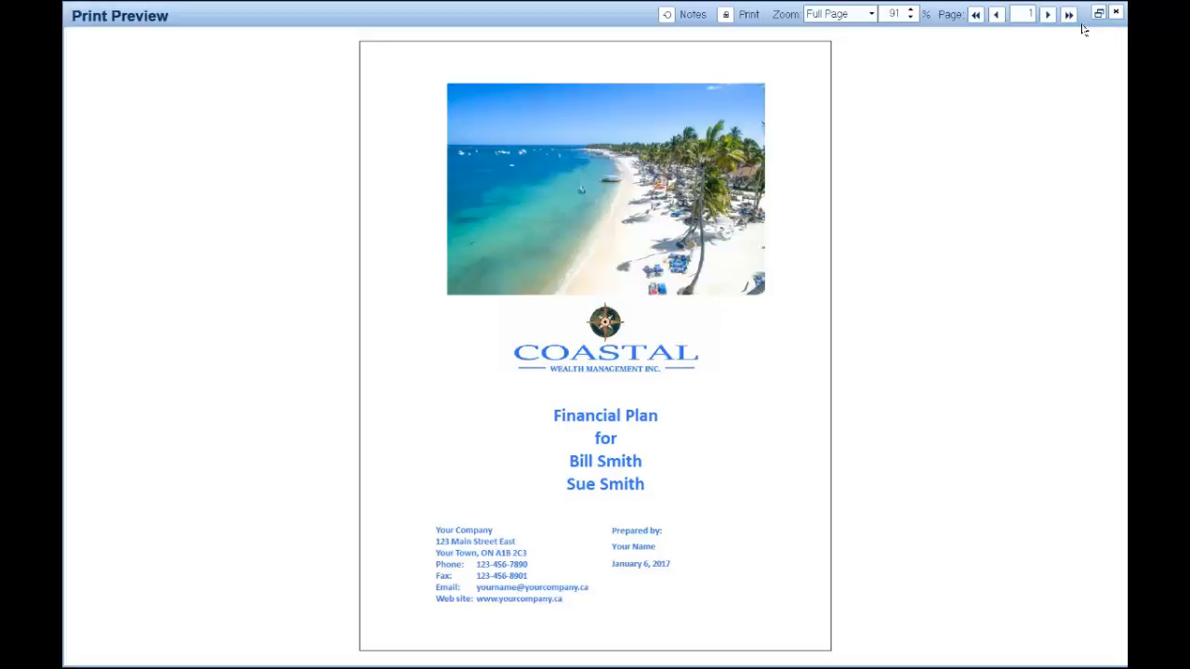
click(1048, 15)
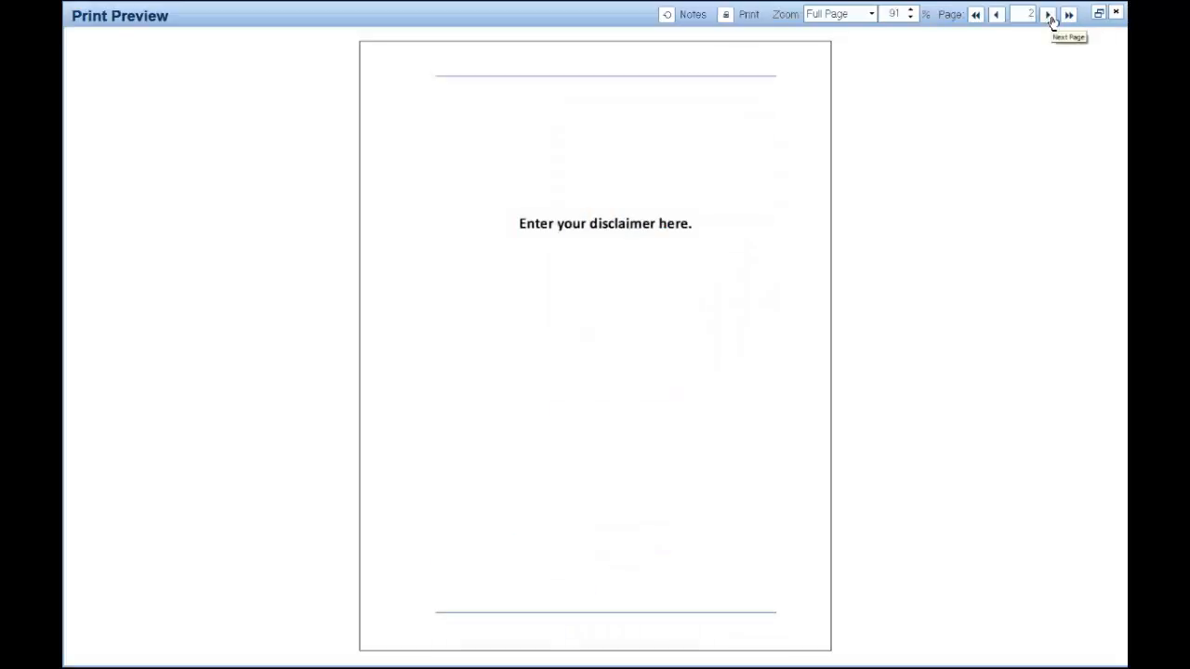
click(1048, 15)
click(1048, 15)
click(1048, 15)
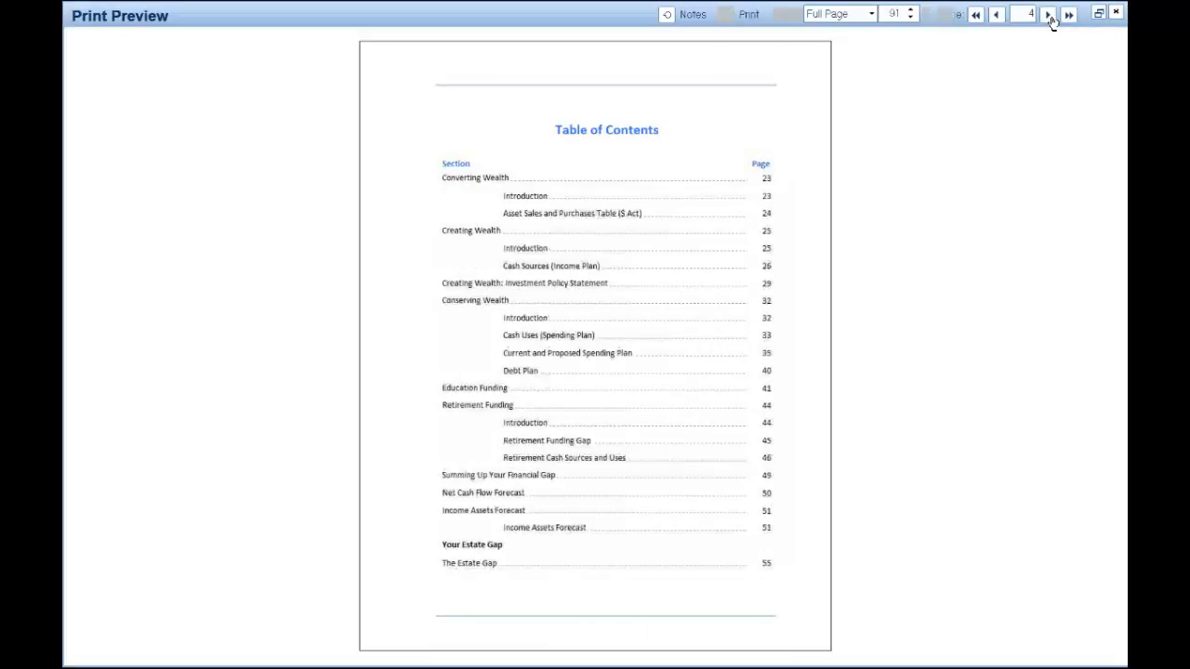
click(1048, 15)
click(1049, 17)
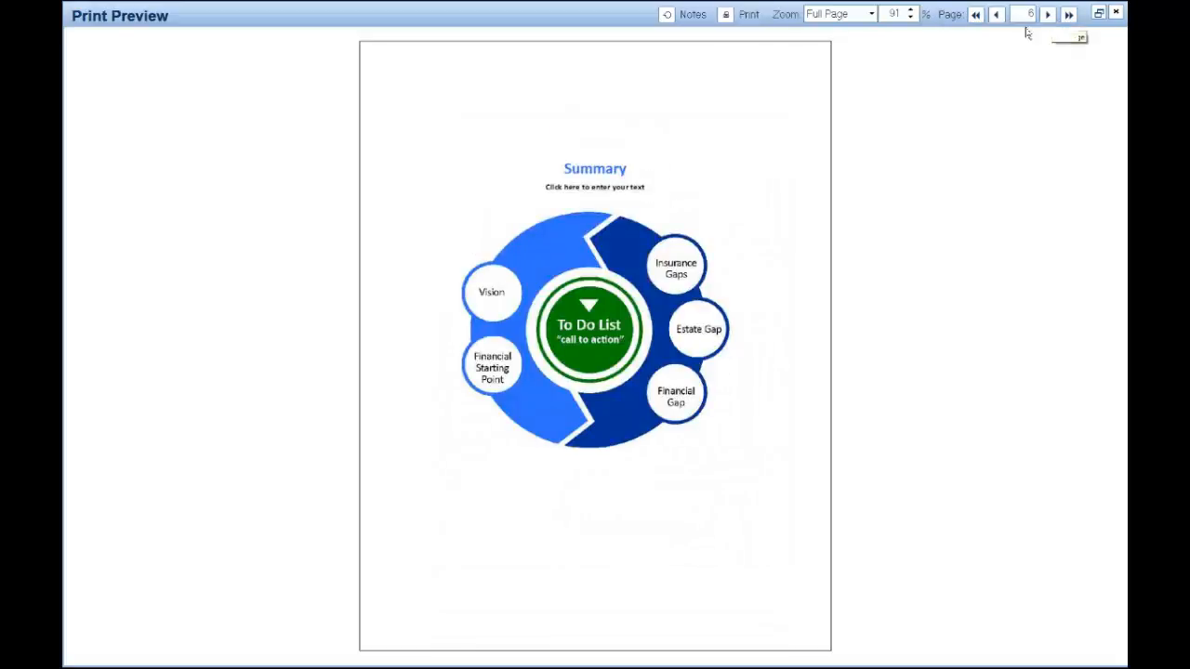
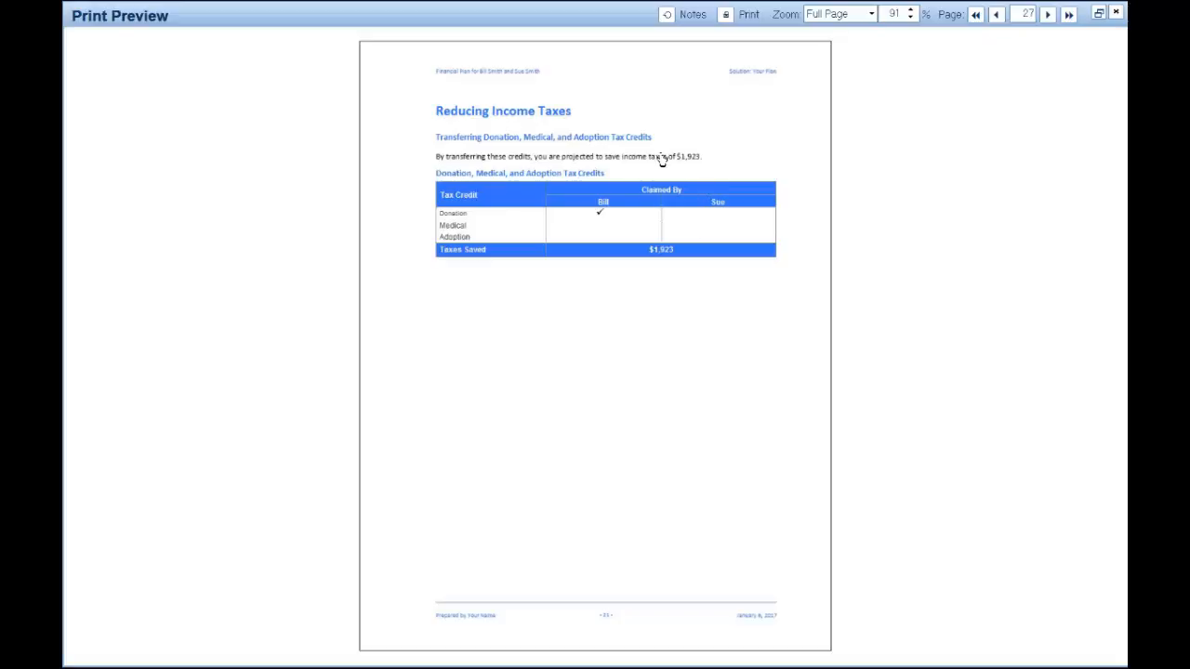
Step: Review the pension income and CPP/QPP splitting page of Reducing Income Taxes and the Converting Wealth pages
click(1049, 15)
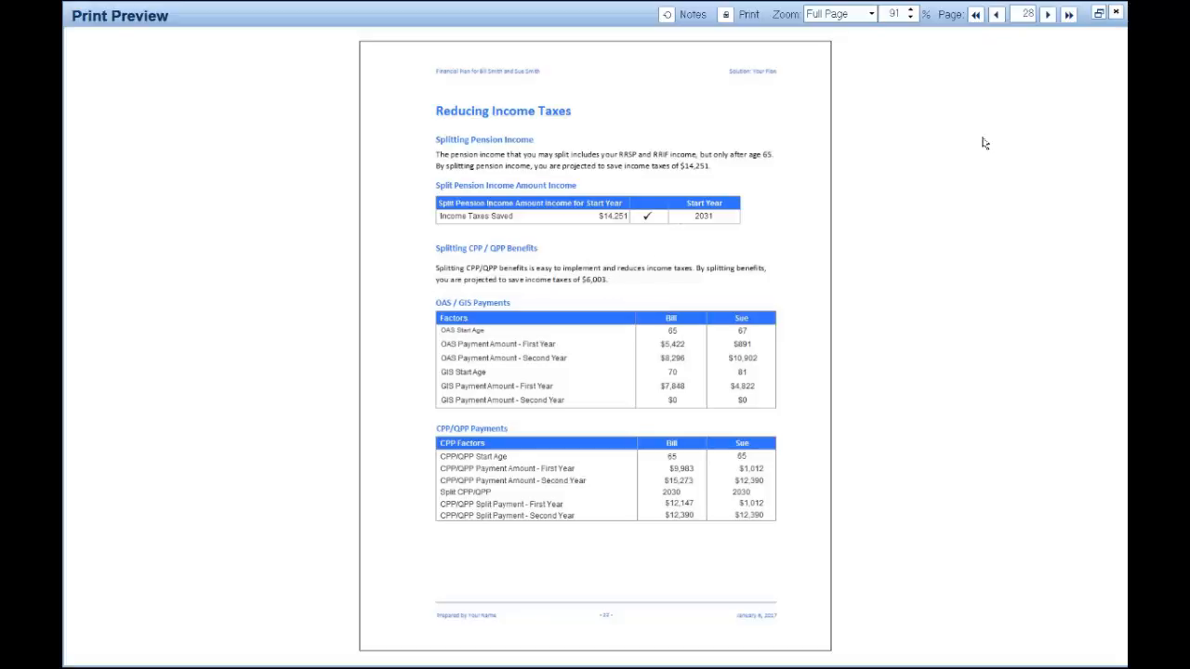
click(1048, 15)
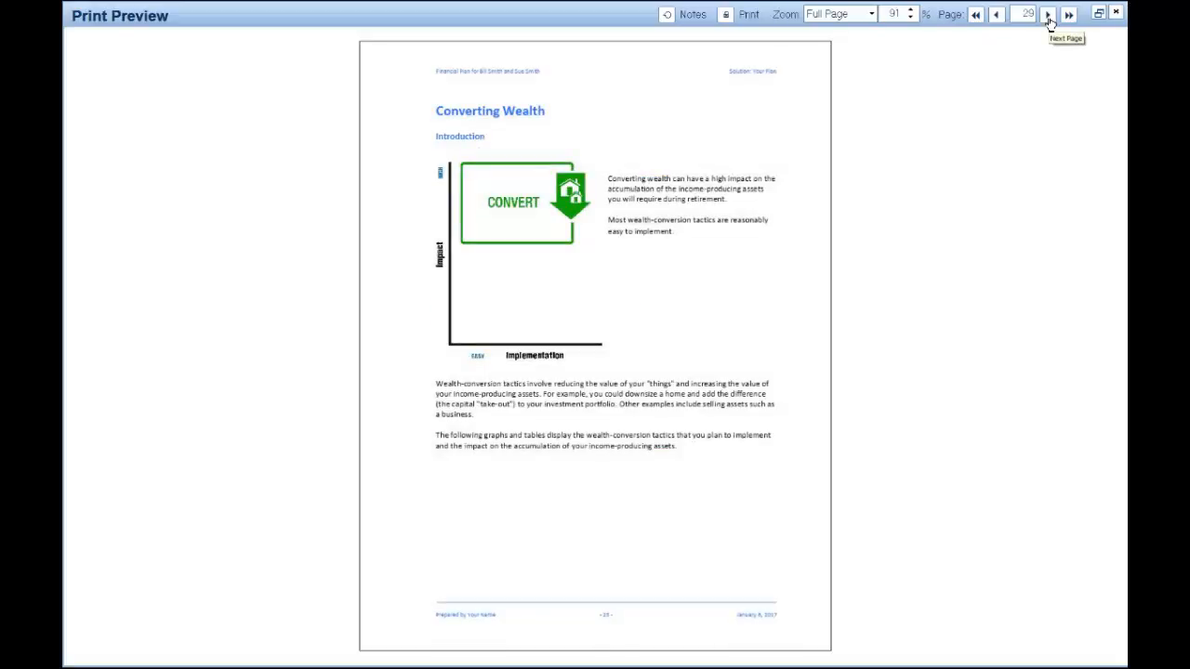
click(1049, 17)
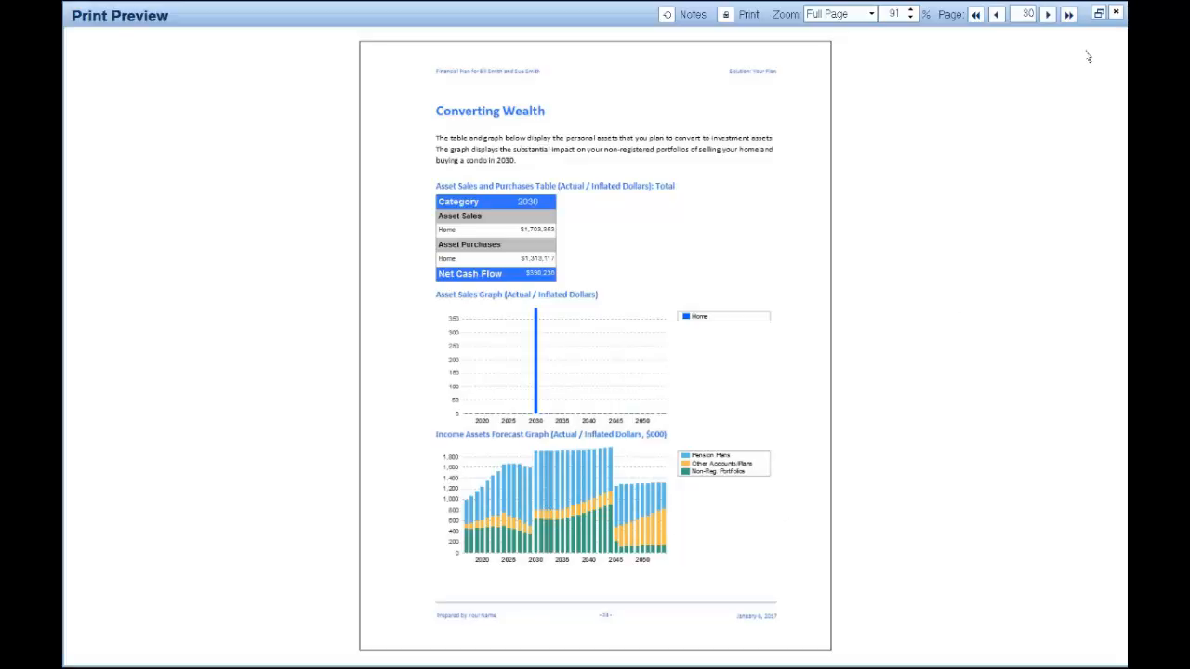
Step: Examine the Creating Wealth pages, from the introduction and cash sources through to the Investment Policy Statement
click(1048, 17)
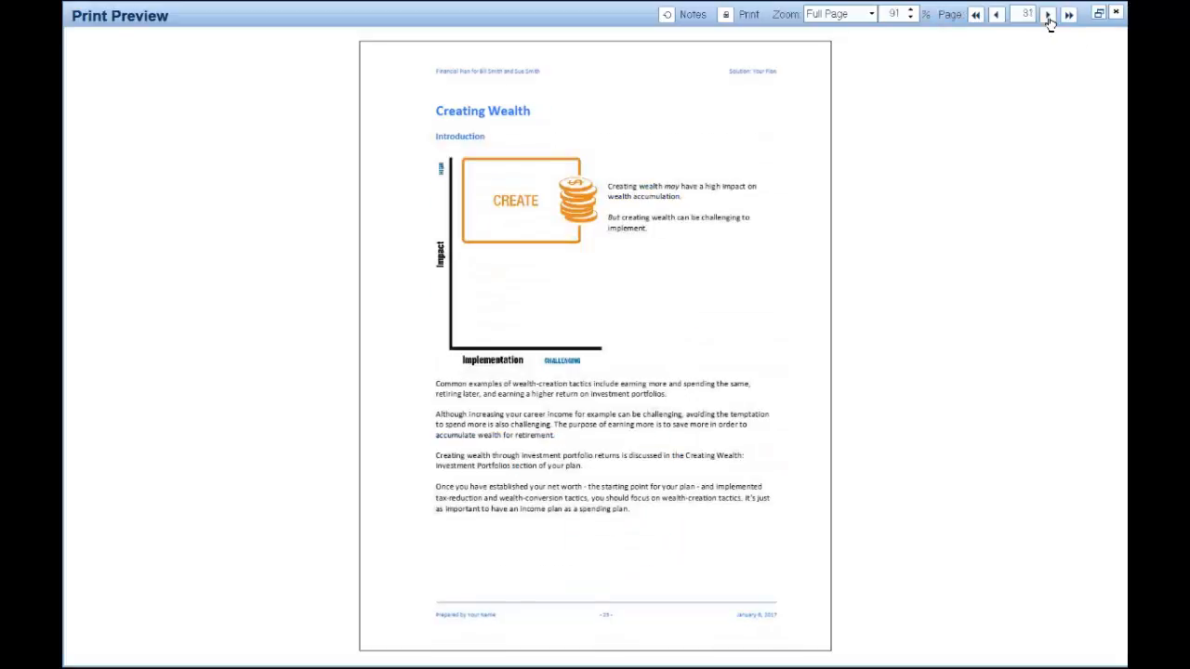
click(1048, 16)
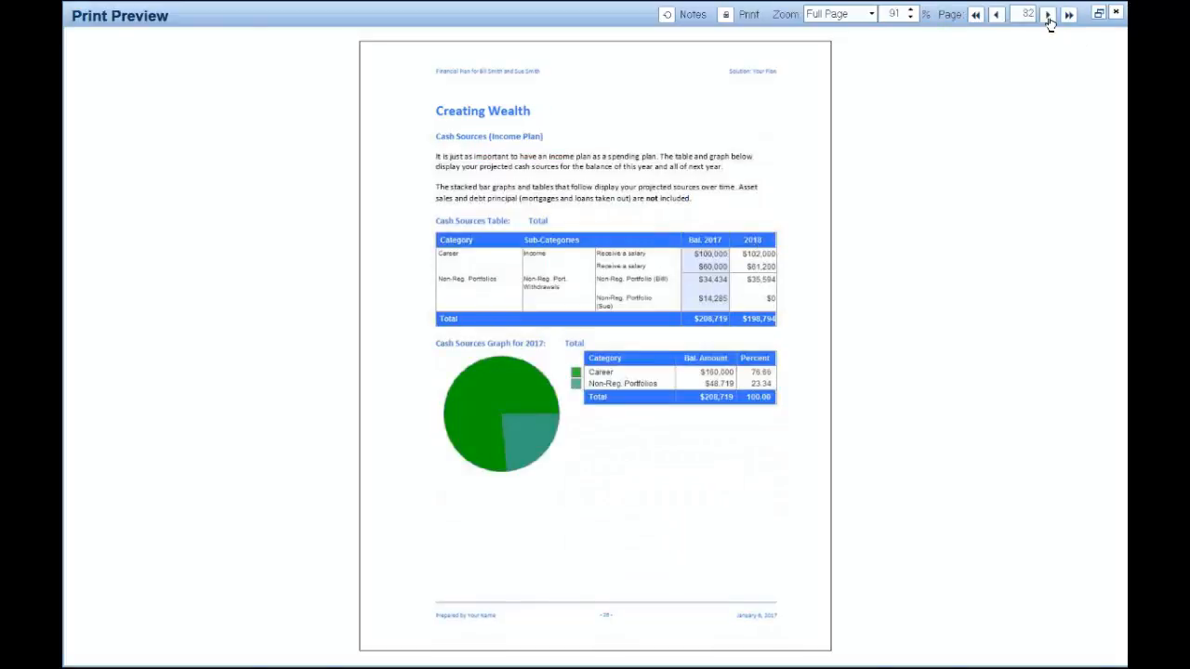
click(1047, 16)
click(1047, 16)
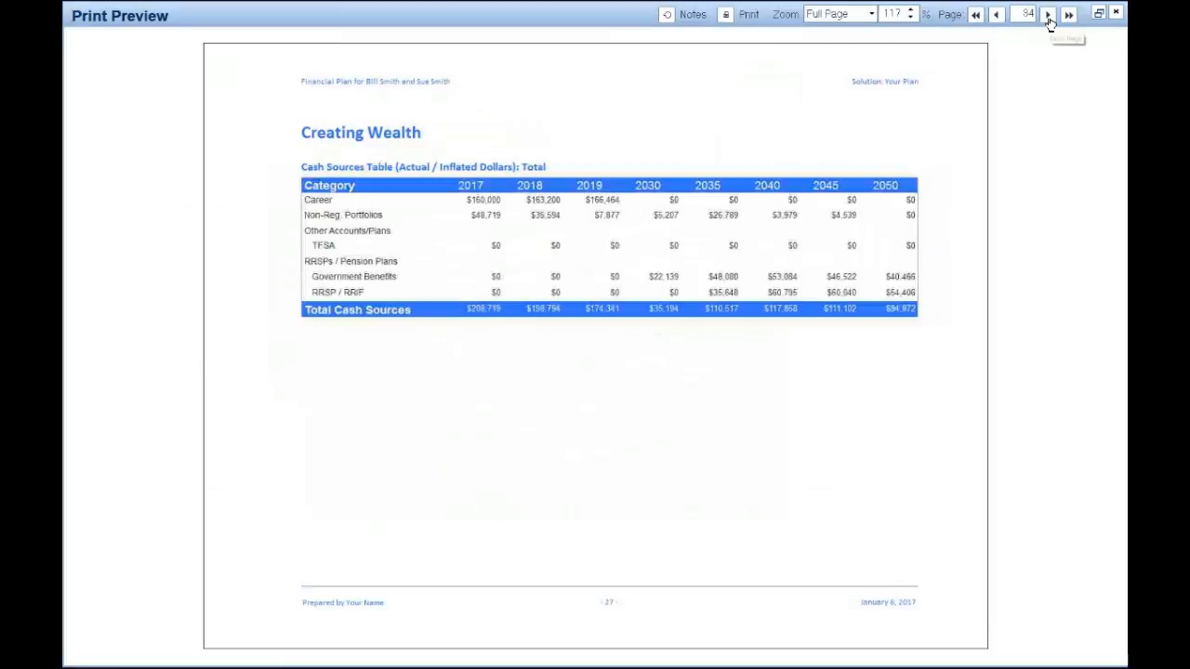
click(1048, 16)
click(1047, 17)
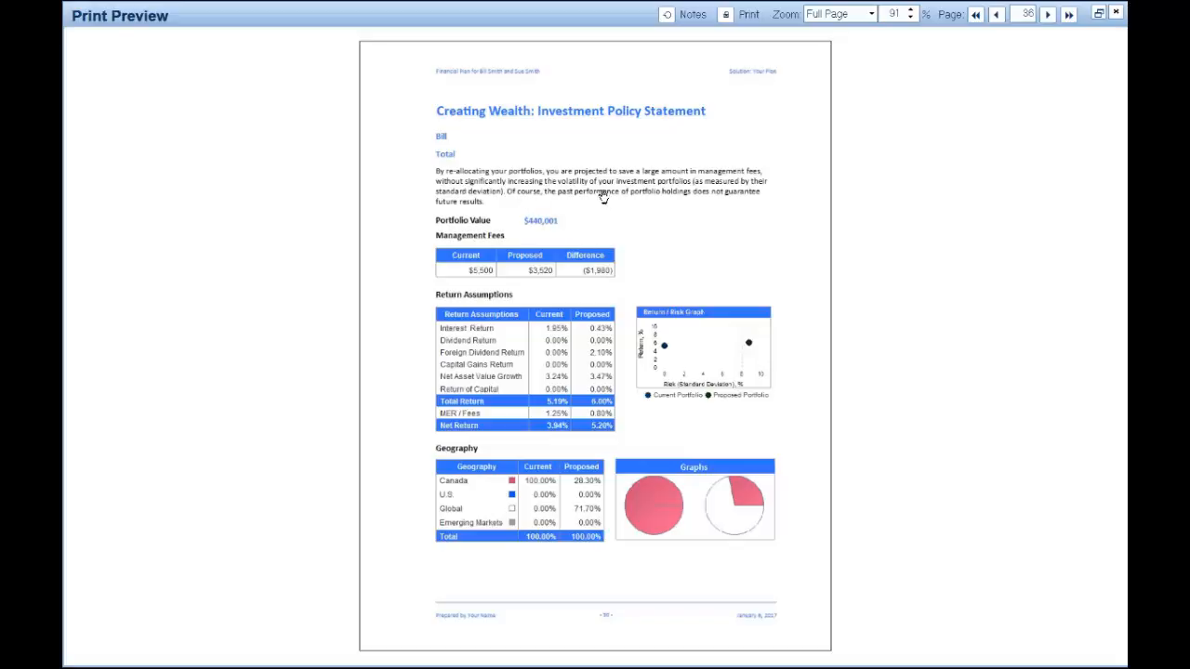
Step: Examine the Conserving Wealth pages, covering the spending plan, the current and proposed expenses, the cash uses graph and the debt plan
click(1047, 15)
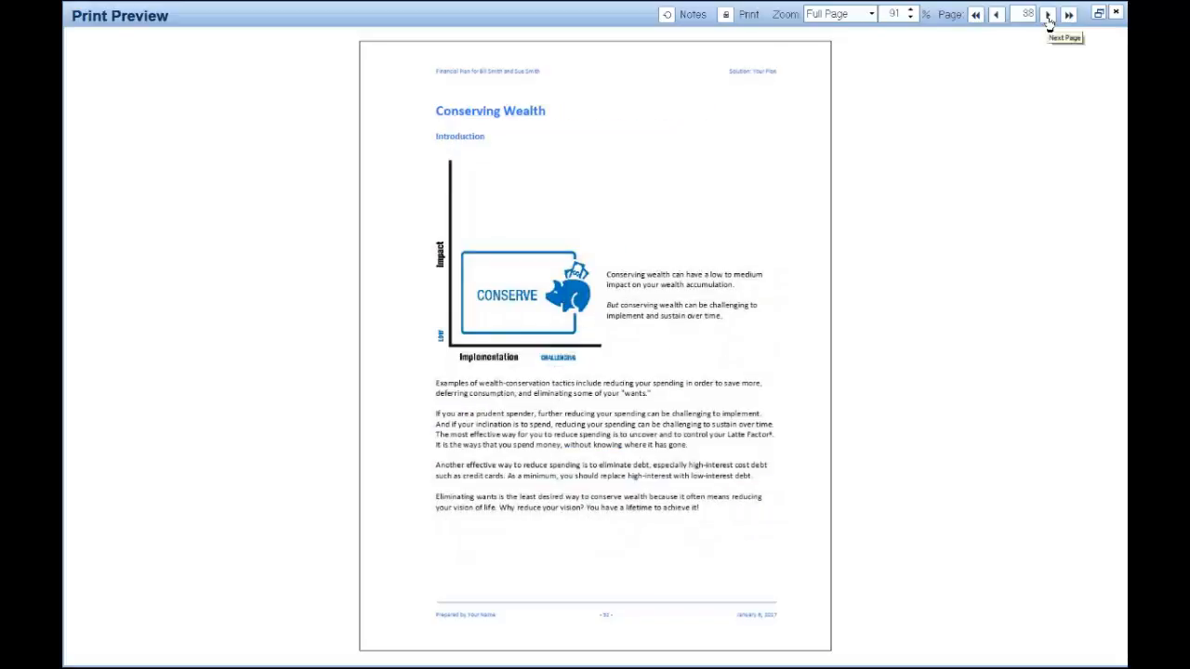
click(1048, 19)
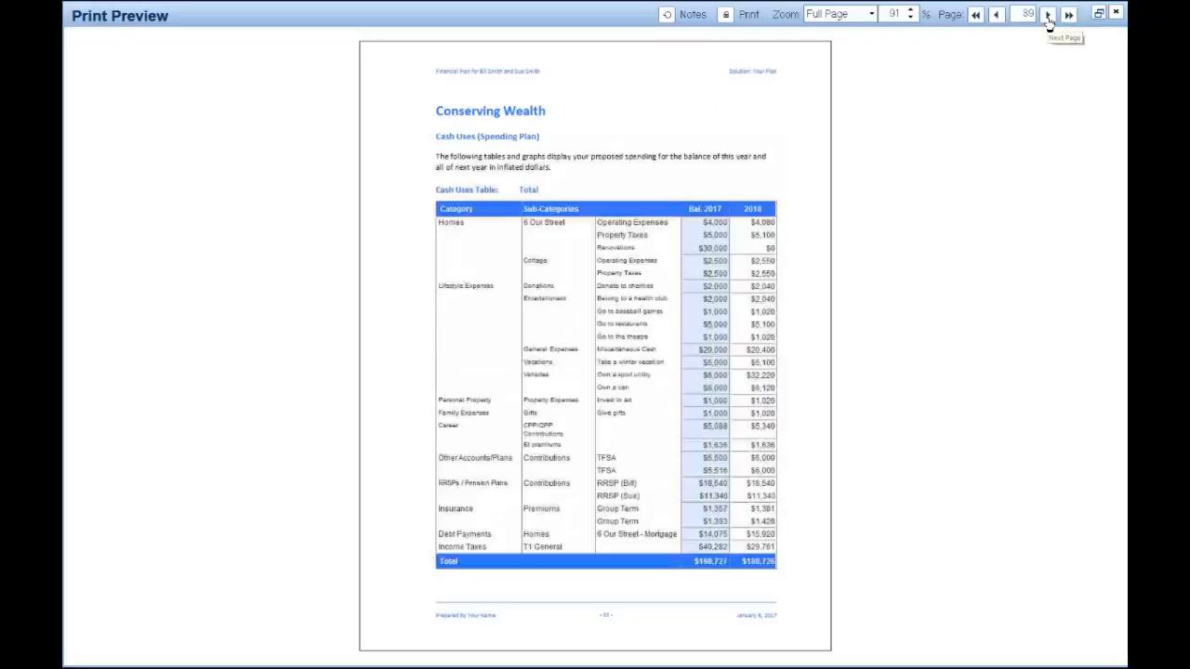
click(1048, 17)
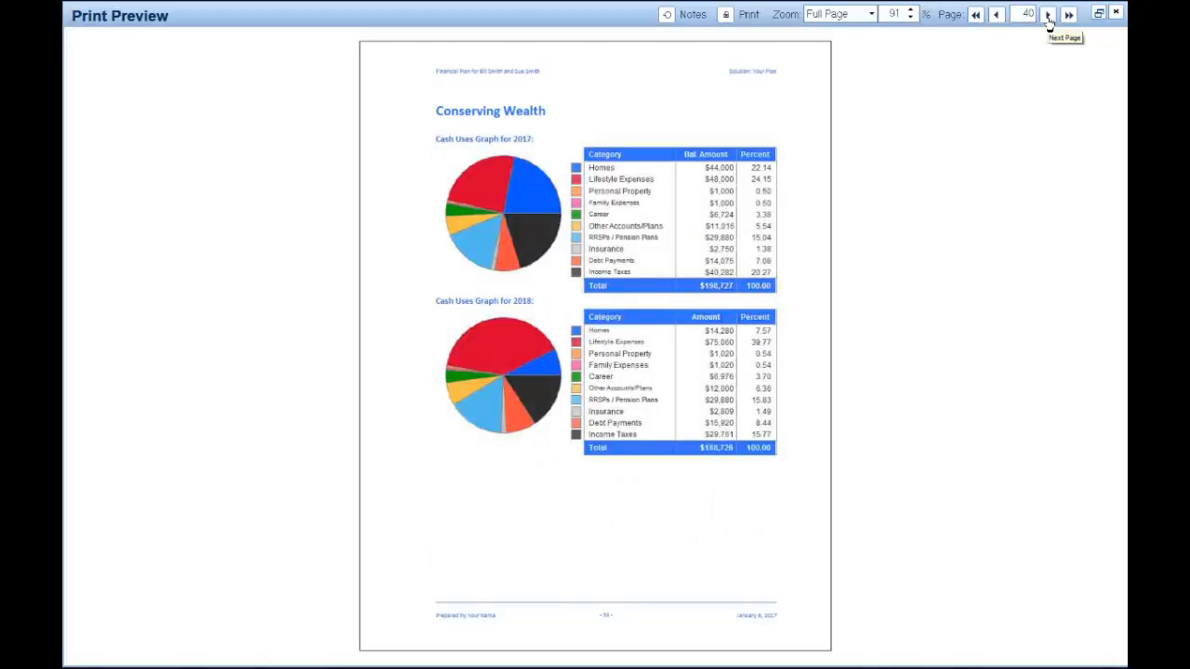
click(1047, 16)
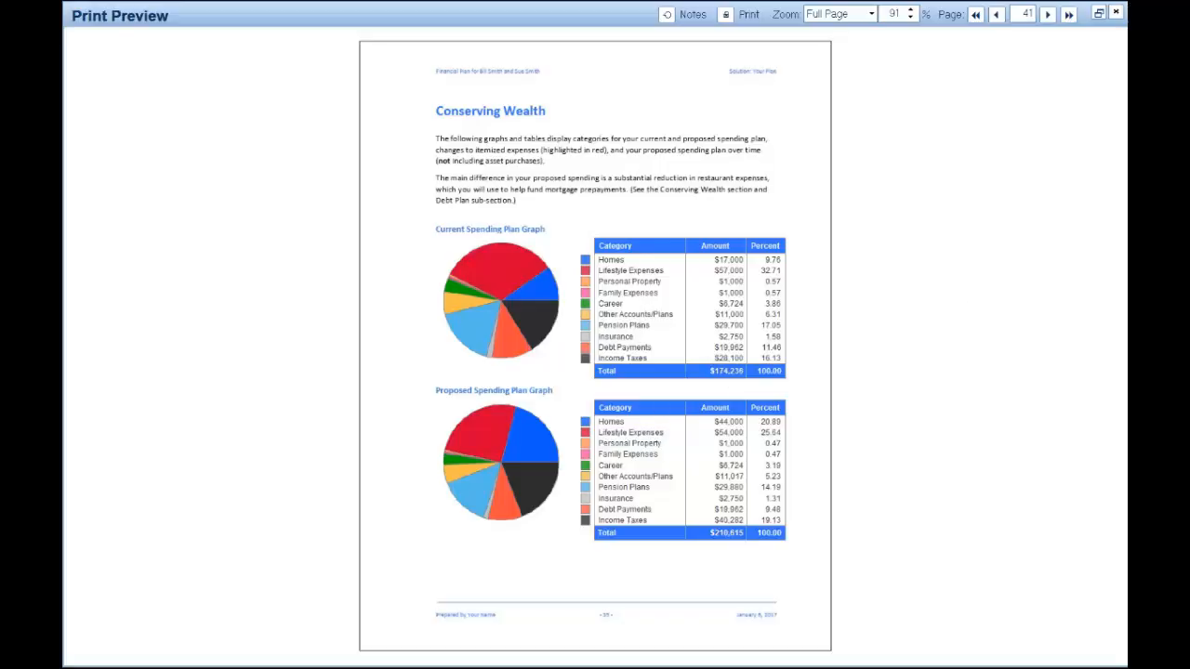
click(1050, 14)
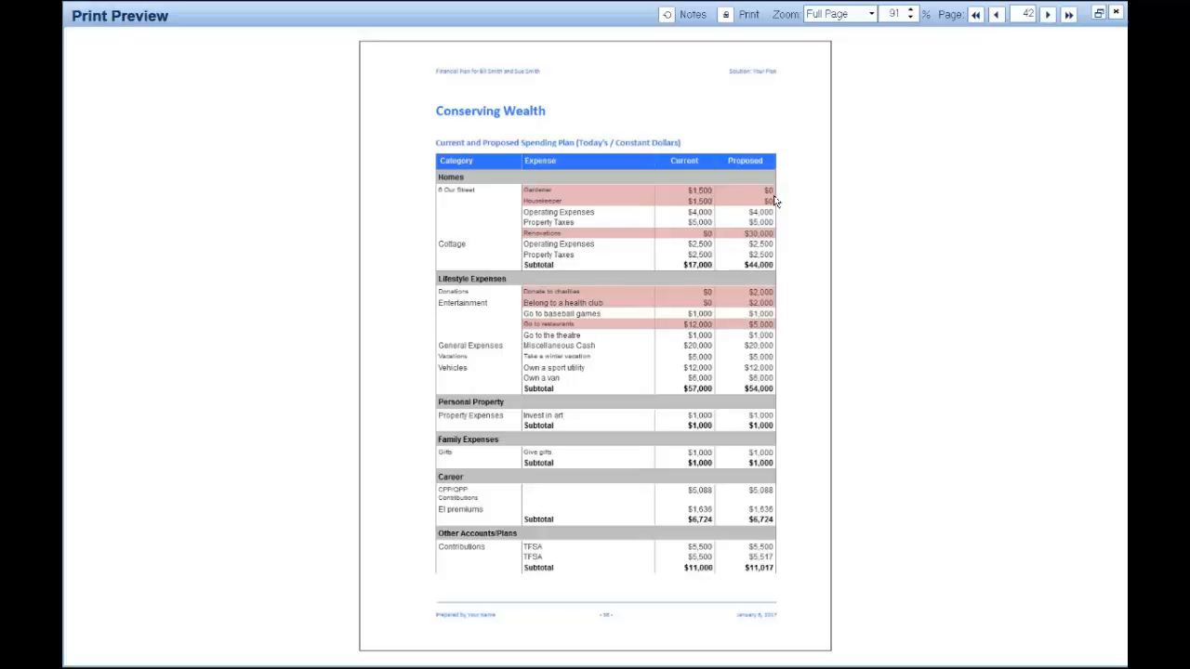
click(1046, 16)
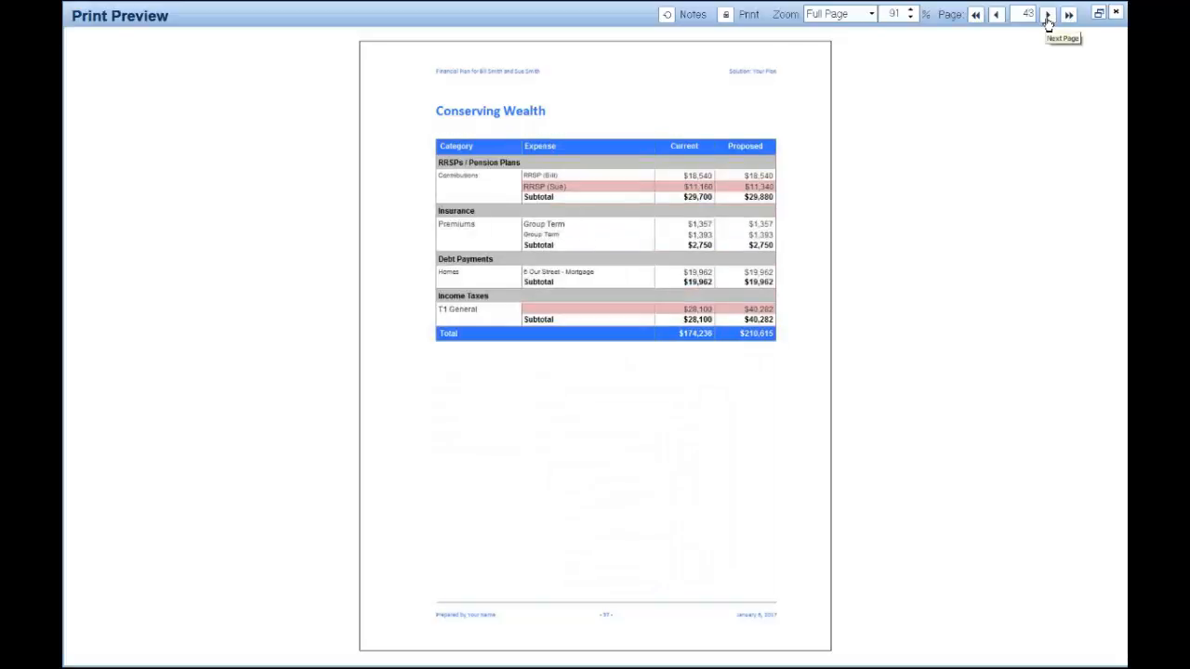
click(1047, 16)
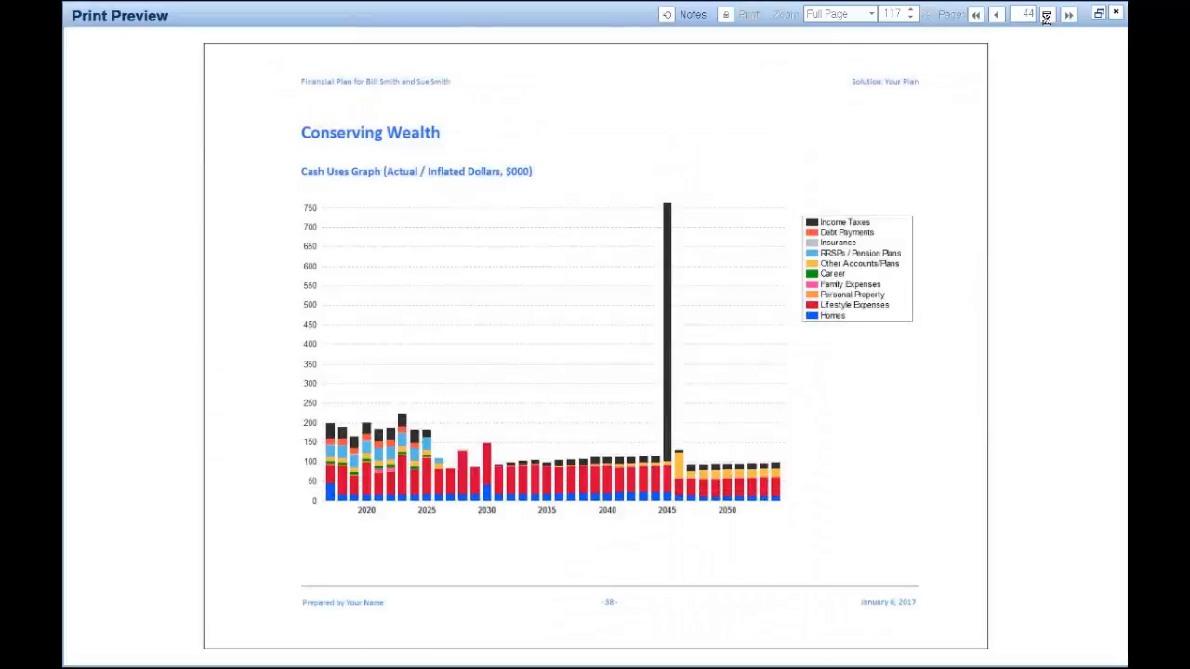
click(1046, 16)
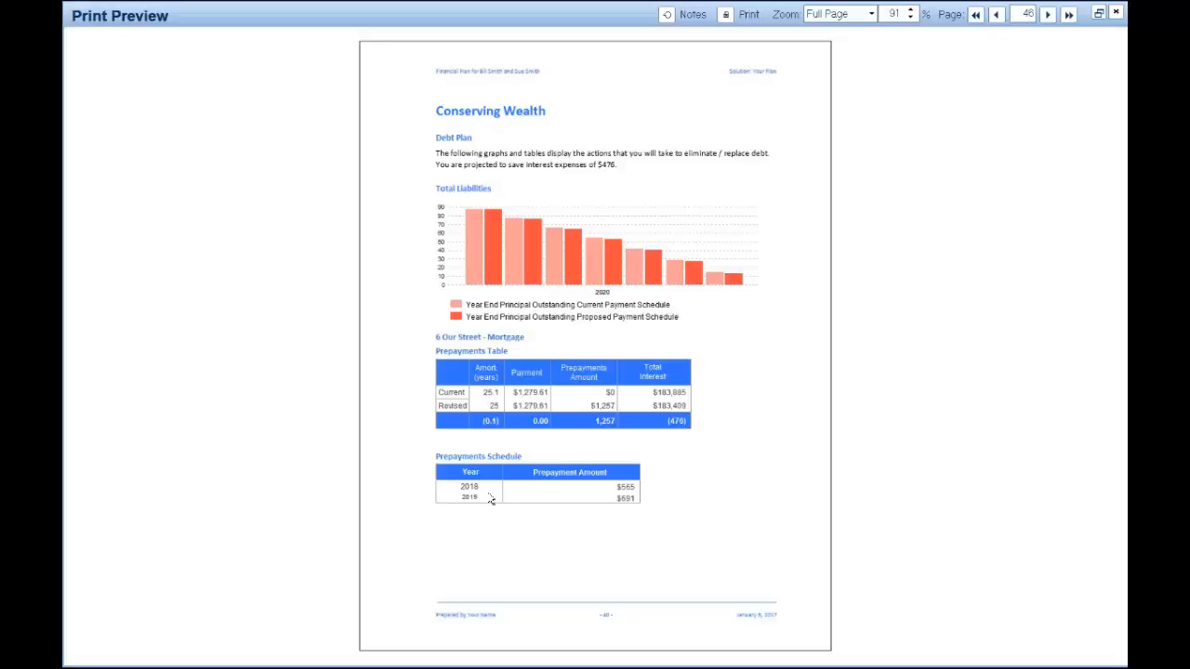
Step: Review the Education Funding pages, including the introduction, funding gap, return assumptions, yearly funding table and payers table
click(1048, 16)
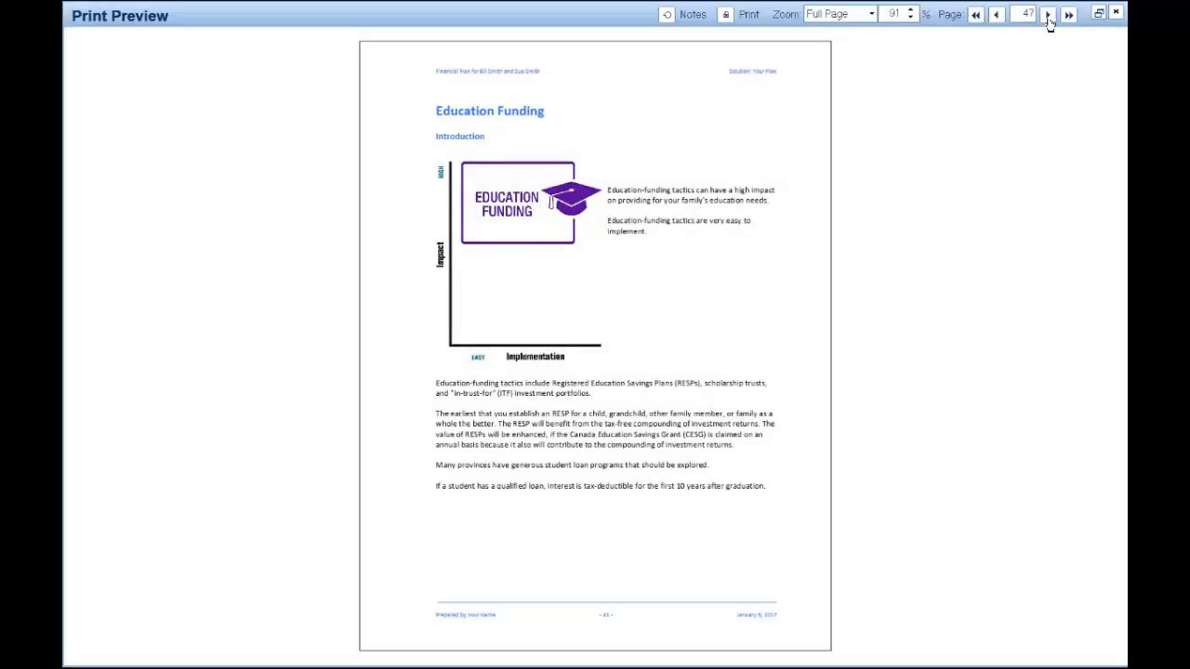
click(1048, 16)
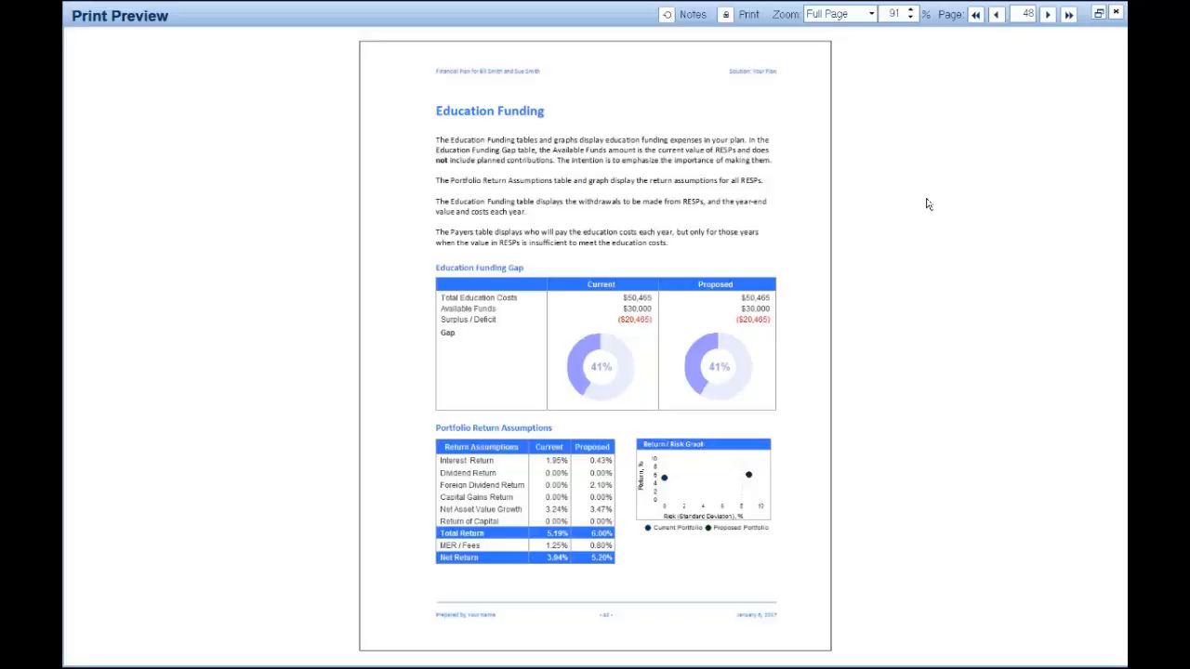
click(1047, 15)
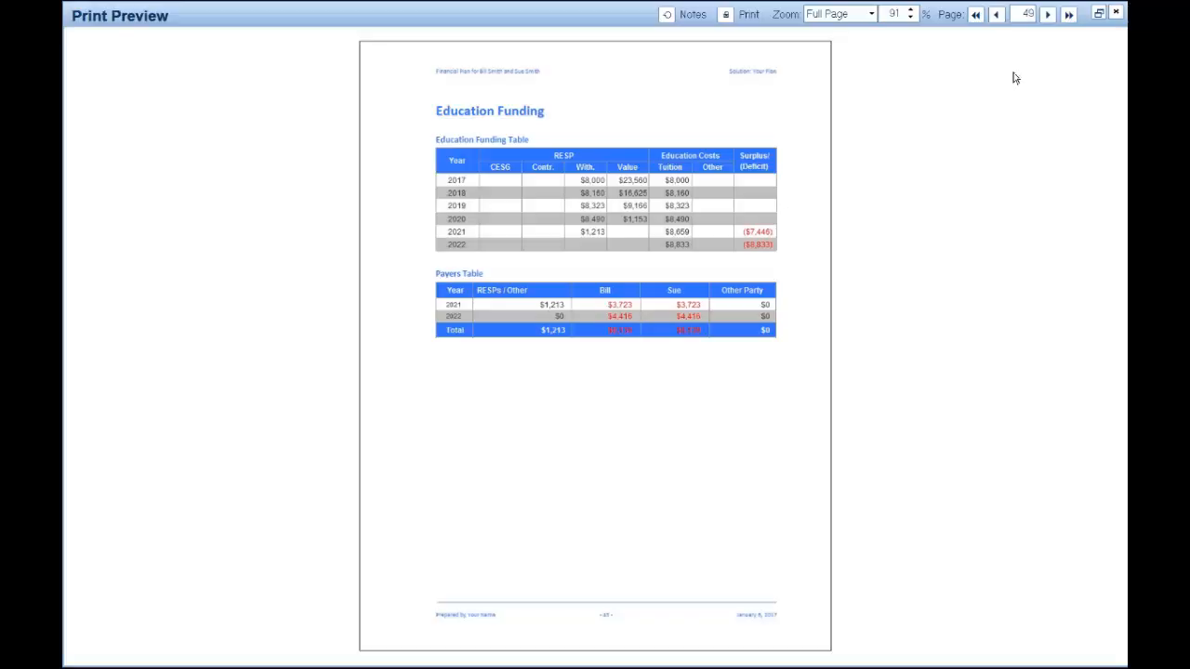
Step: Examine the Retirement Funding pages and continue through the Net Cash Flow Forecast to the Income Assets Forecast introduction
click(1048, 14)
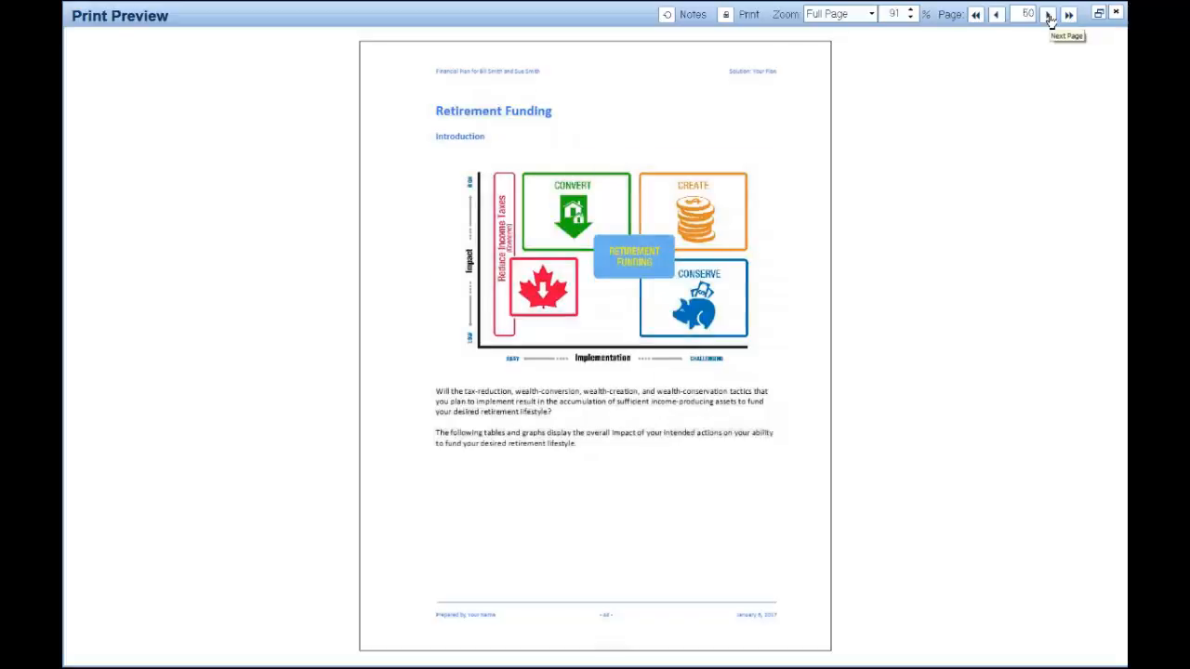
click(1048, 15)
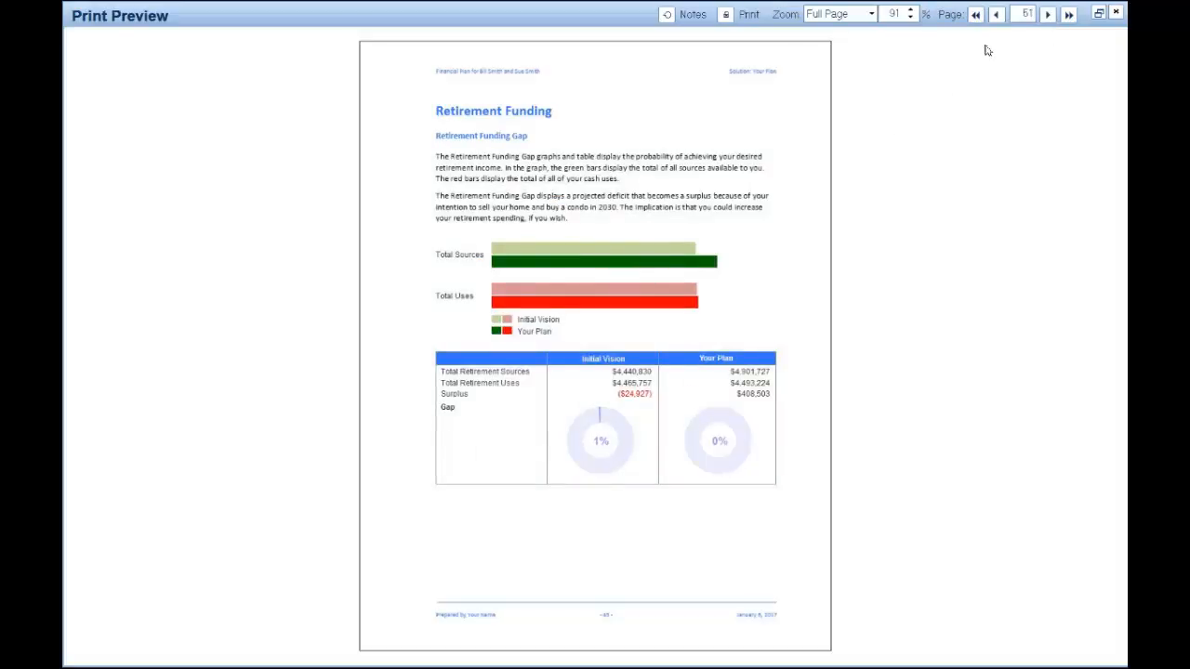
click(1048, 14)
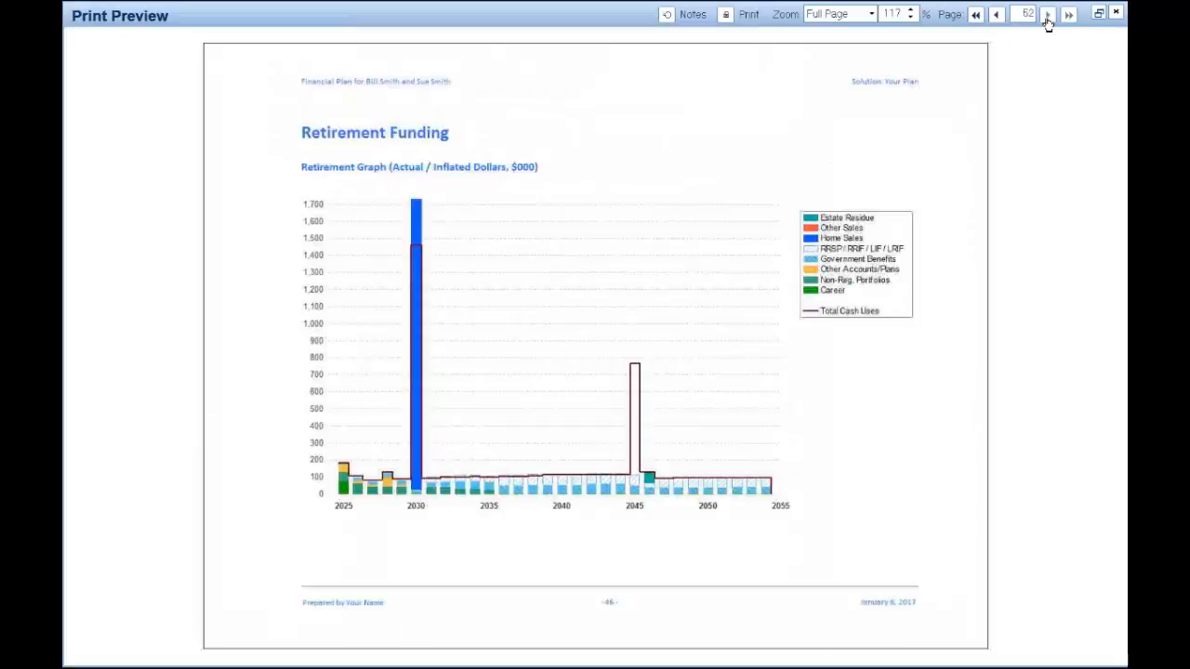
click(1047, 15)
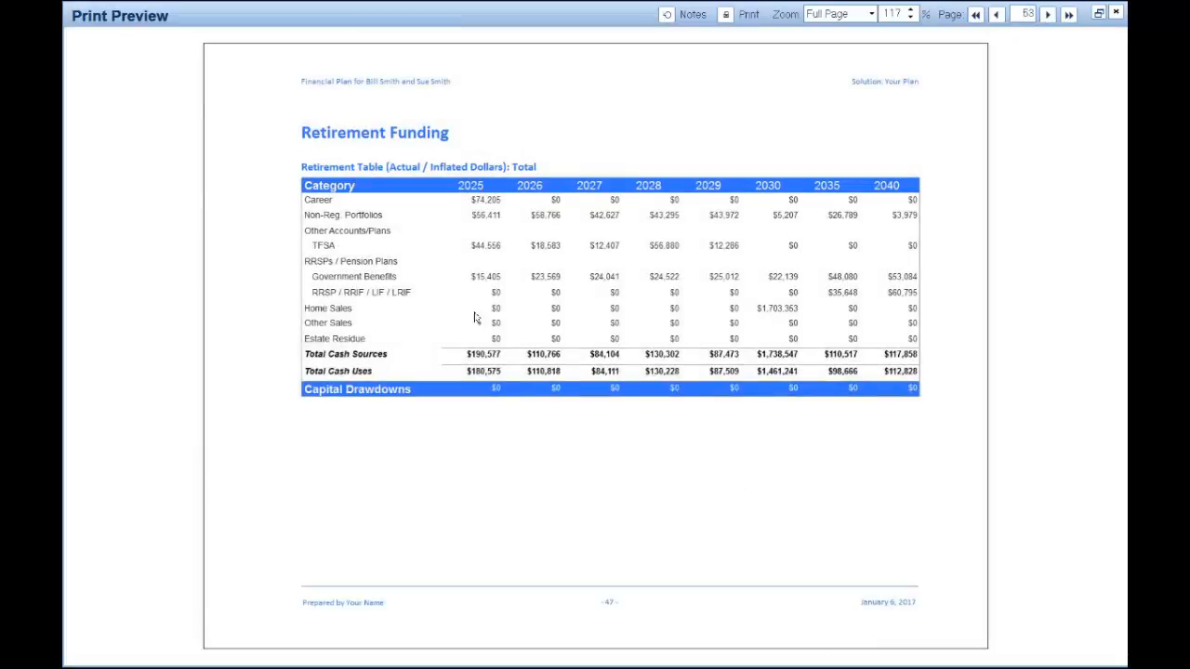
click(1047, 15)
click(1048, 16)
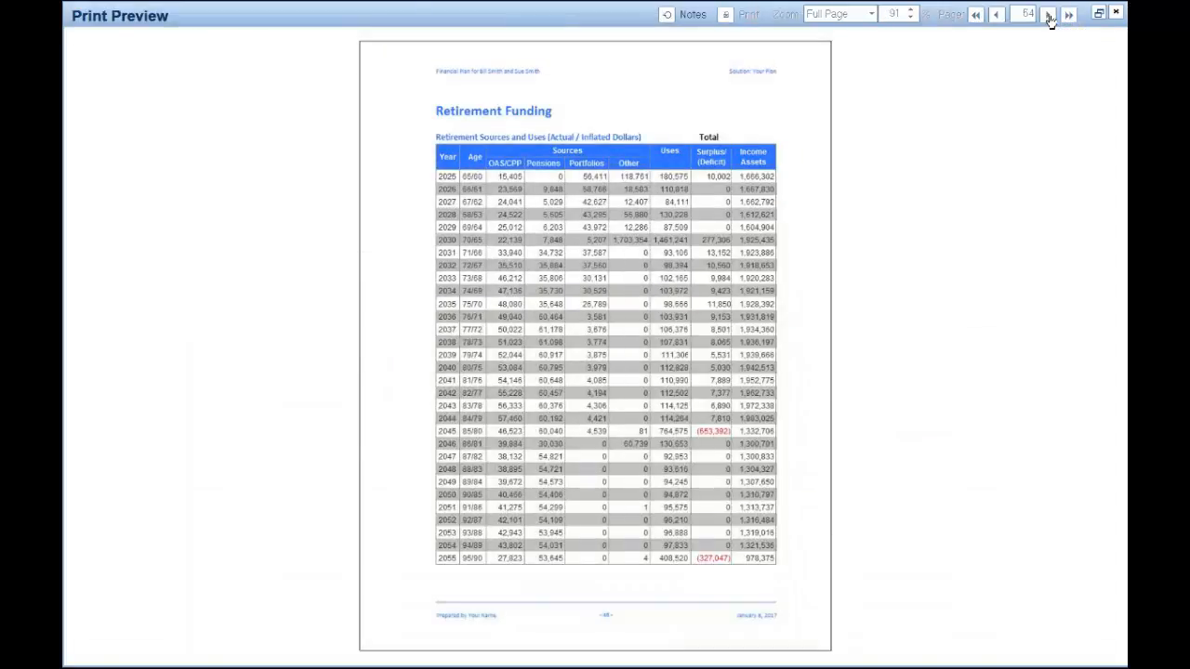
click(1047, 16)
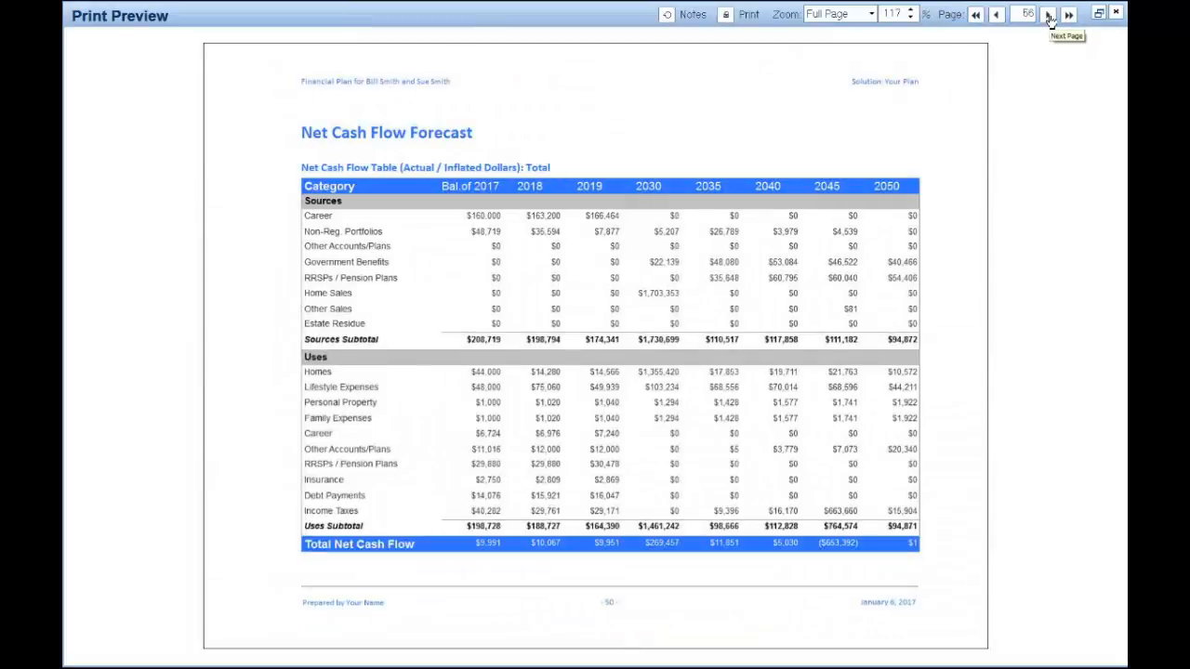
click(1048, 16)
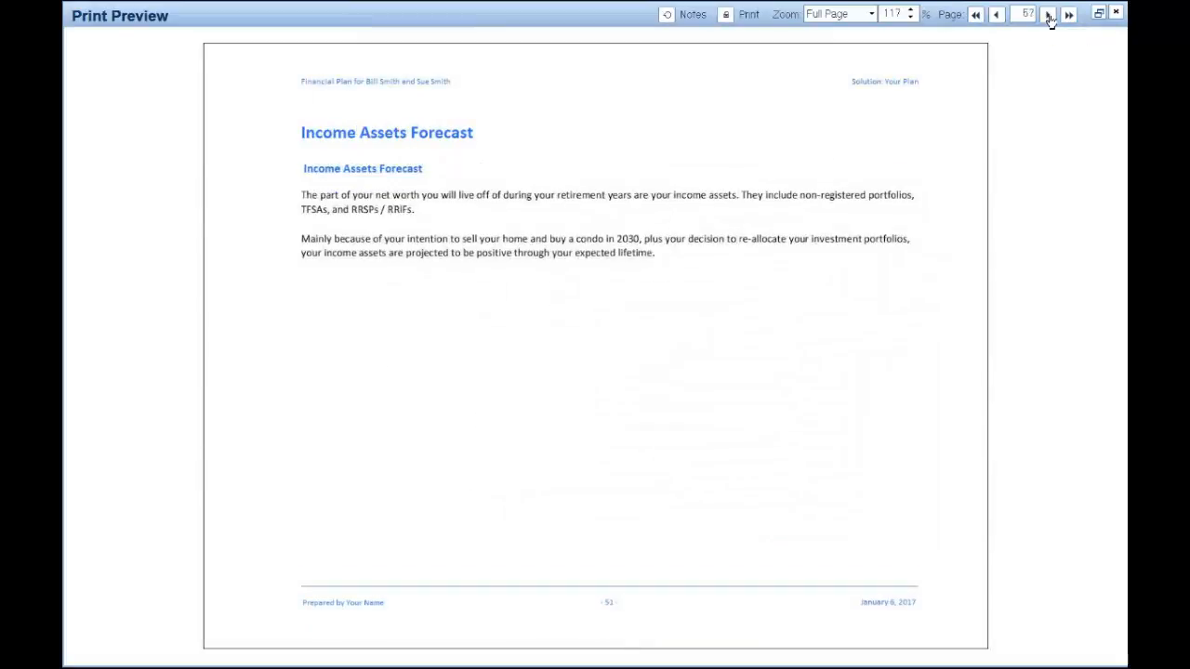
Step: Examine the Income Assets Forecast pages, including the income assets graph, up to the start of the Estate Gap section
click(1048, 16)
click(1048, 15)
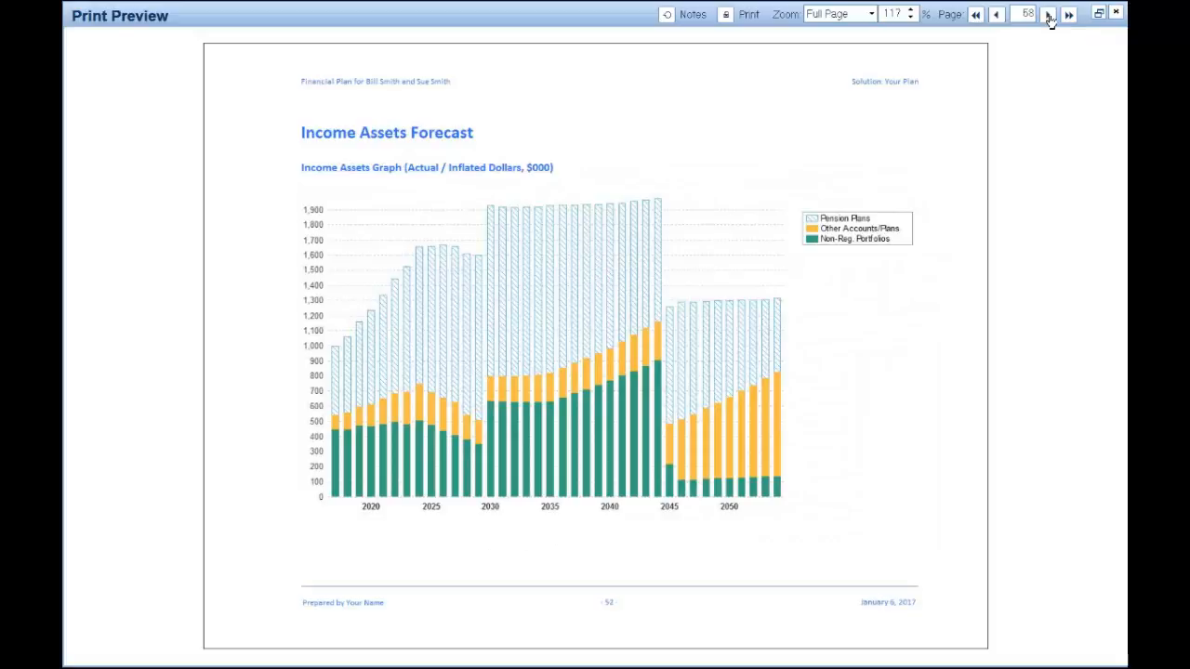
click(1047, 15)
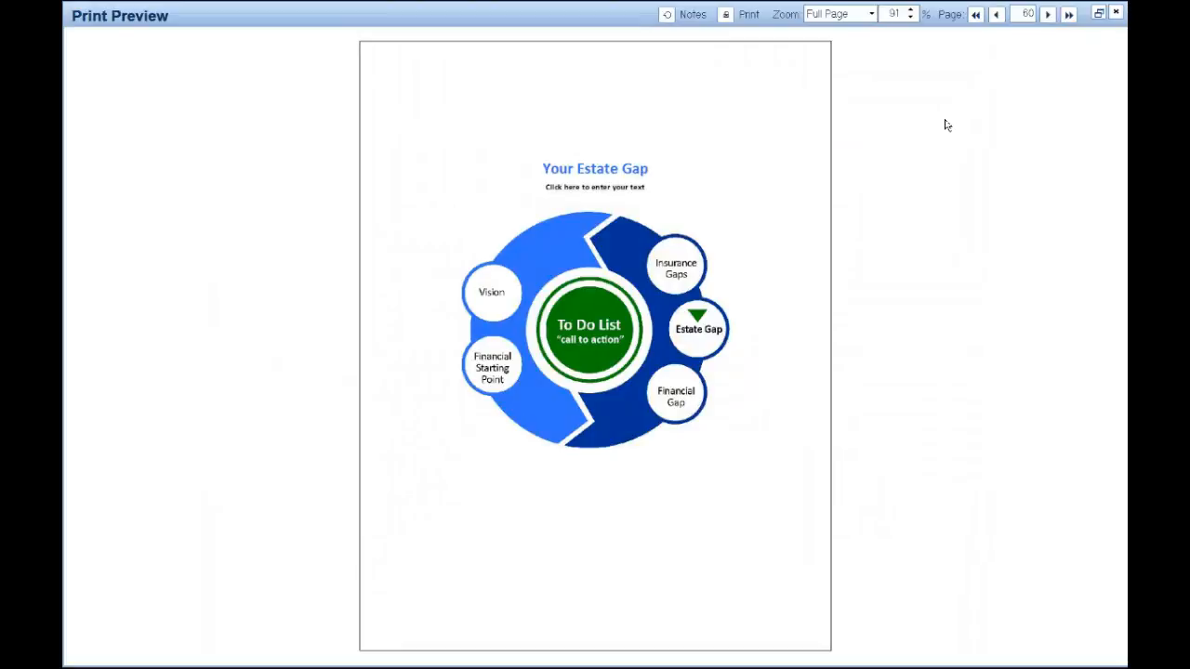
Step: Examine the Estate Gap pages, covering the explanation, estate beneficiaries, estate summary and estate maps
click(1048, 16)
click(1049, 16)
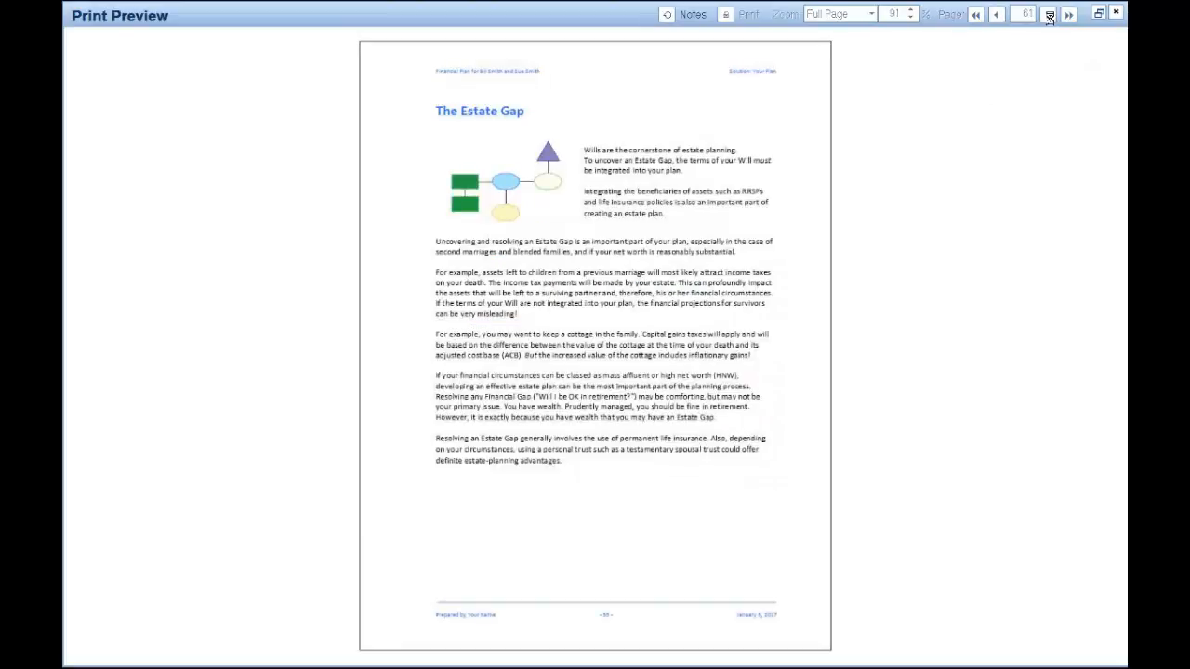
click(1049, 16)
click(1049, 15)
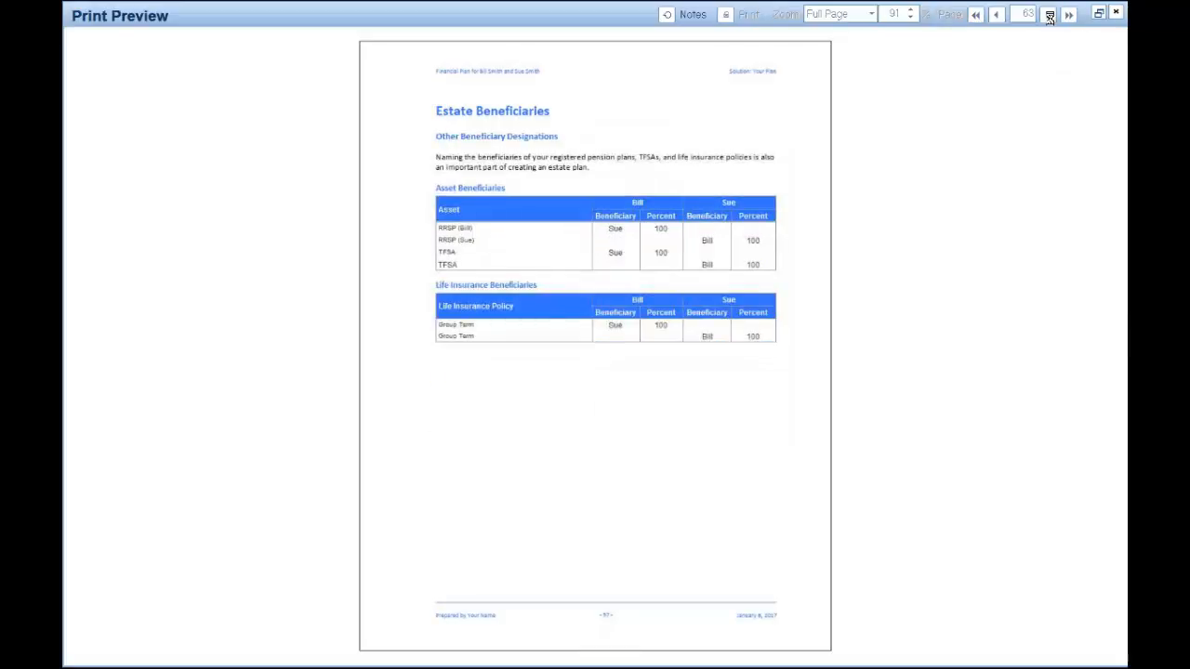
click(1049, 16)
click(1048, 15)
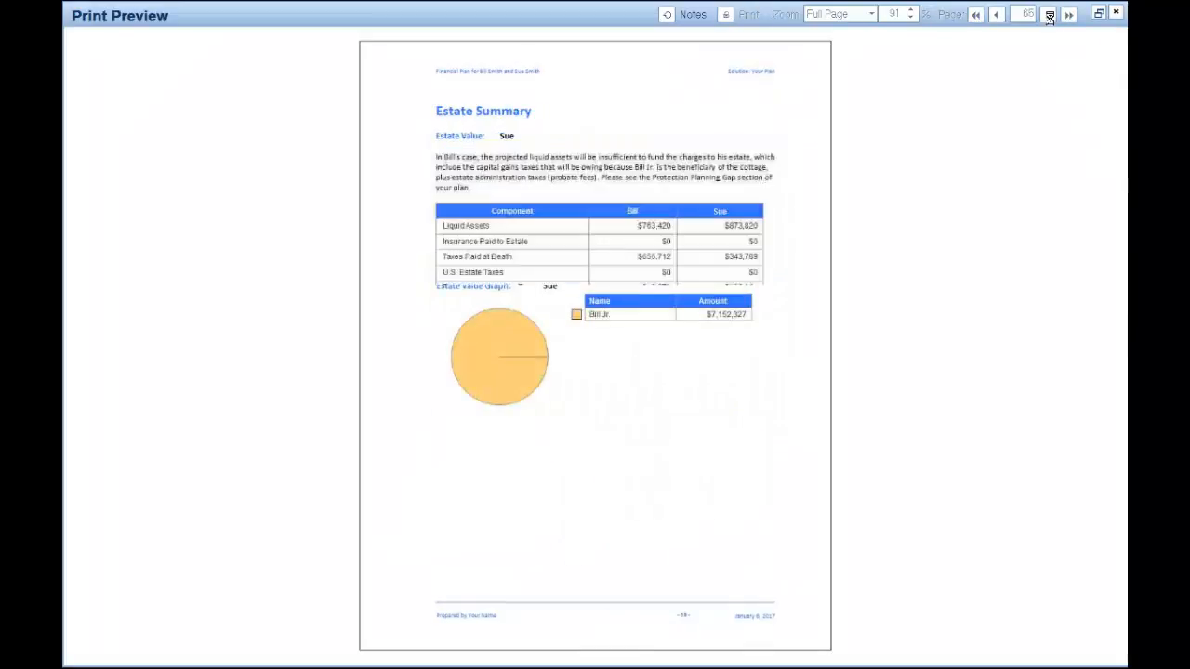
click(1048, 16)
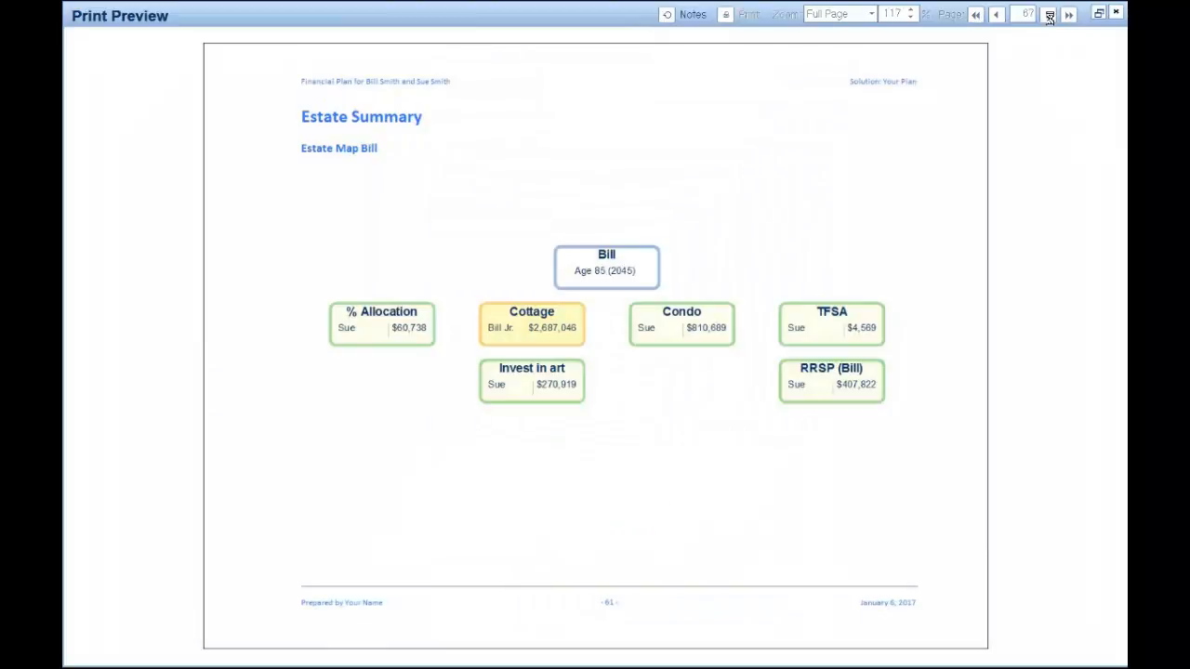
click(1049, 19)
click(1049, 19)
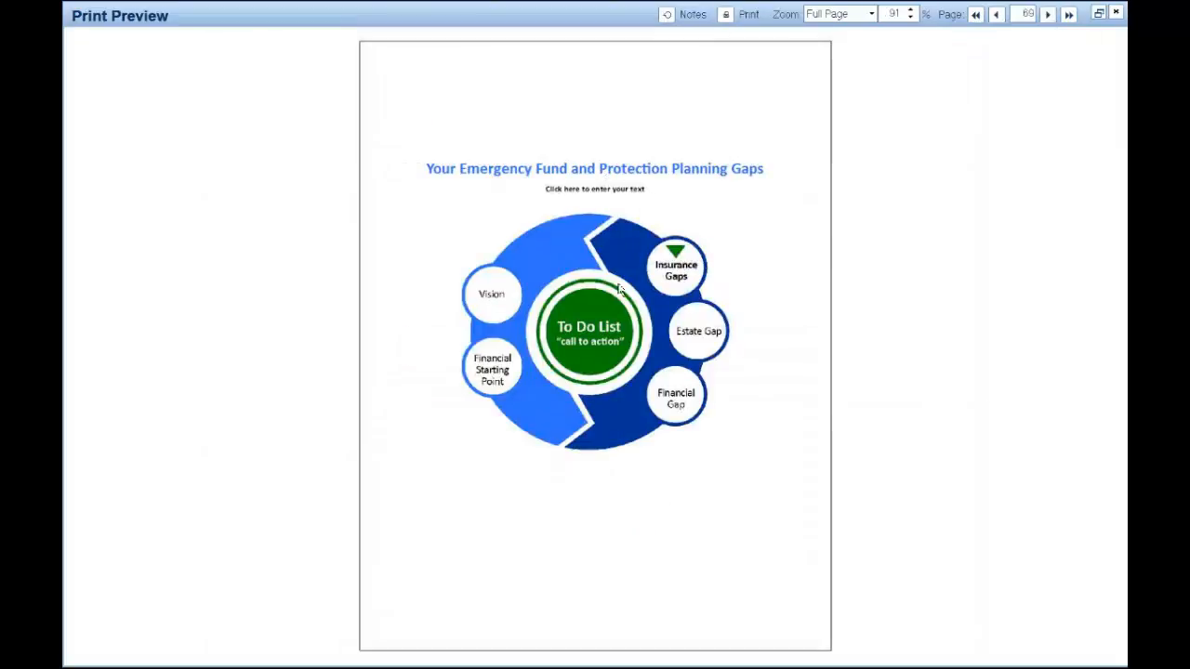
Step: Examine the Emergency Fund Gap and Protection Planning Gap pages, covering life, disability and critical illness insurance, through to the client agreement
click(1047, 16)
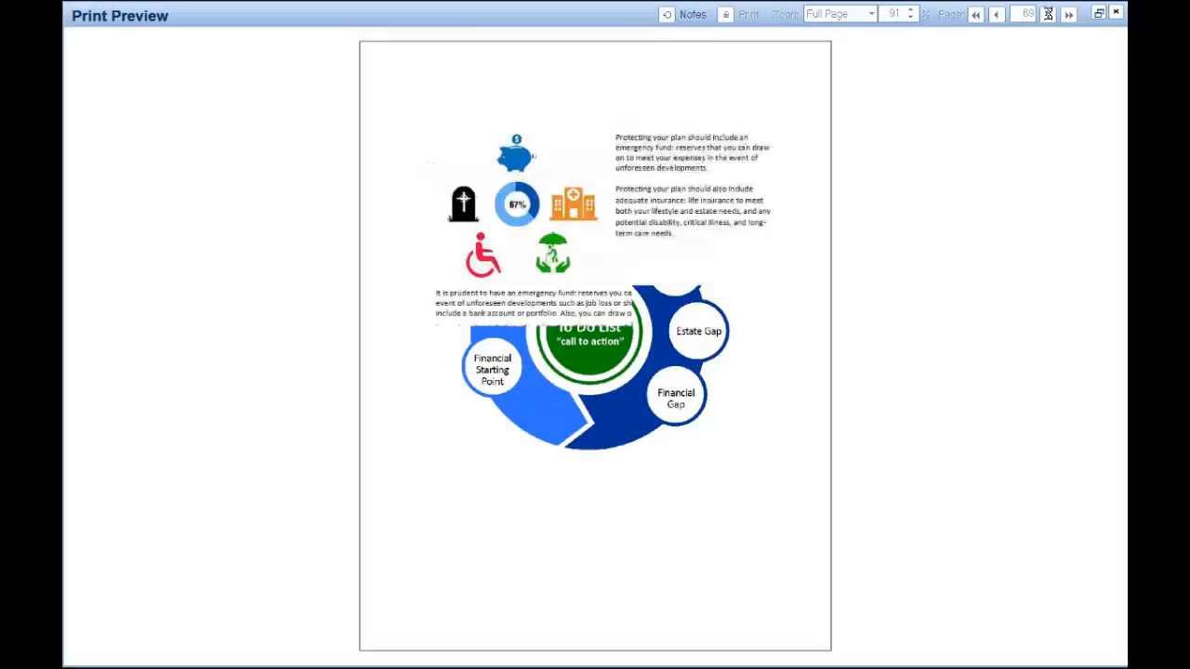
click(1048, 16)
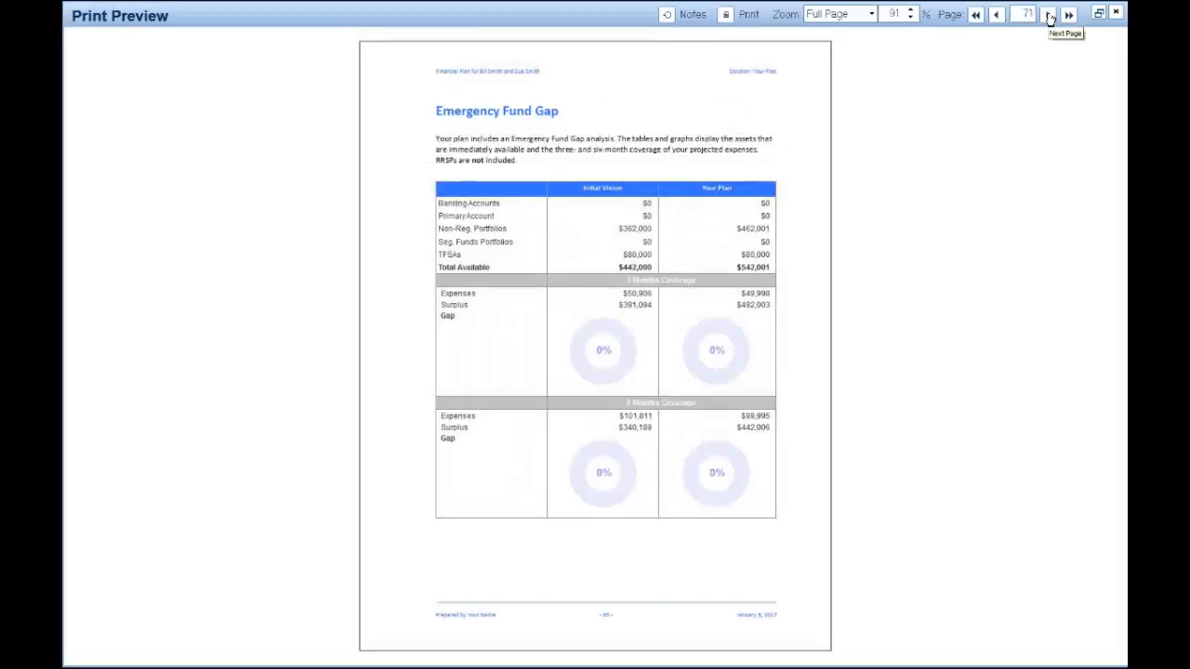
click(1049, 16)
click(1049, 16)
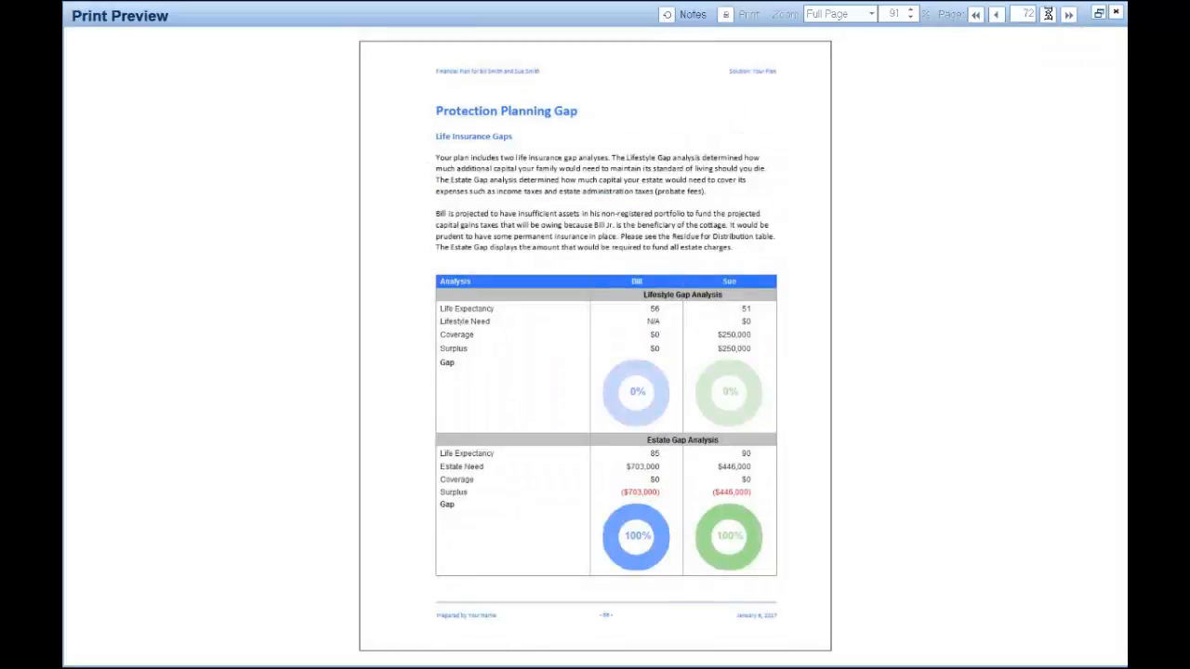
click(1049, 16)
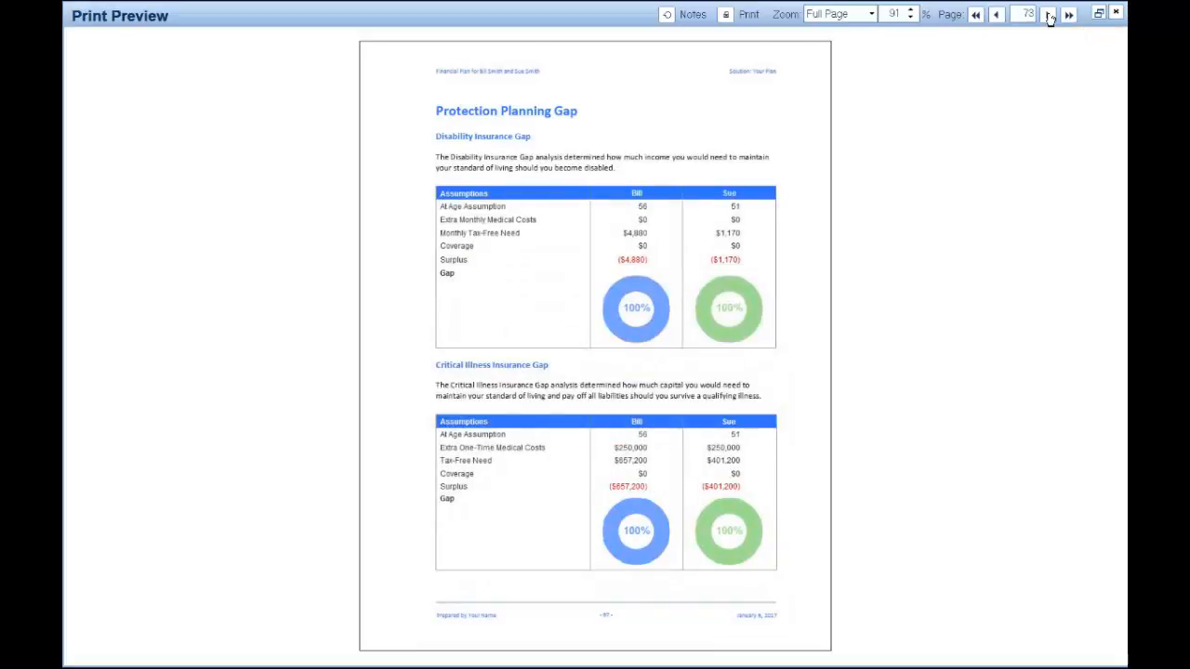
click(1048, 15)
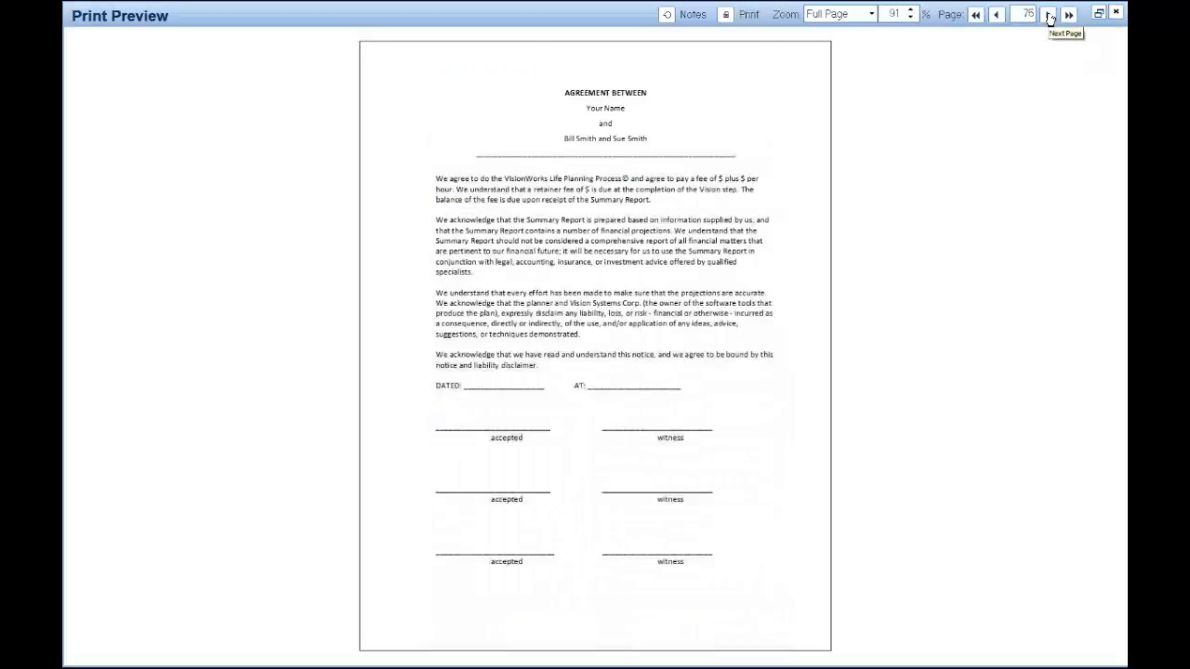
Step: Close the print preview and exit VisionWorks, saving a backup of the file as Sample.vwb
click(1115, 13)
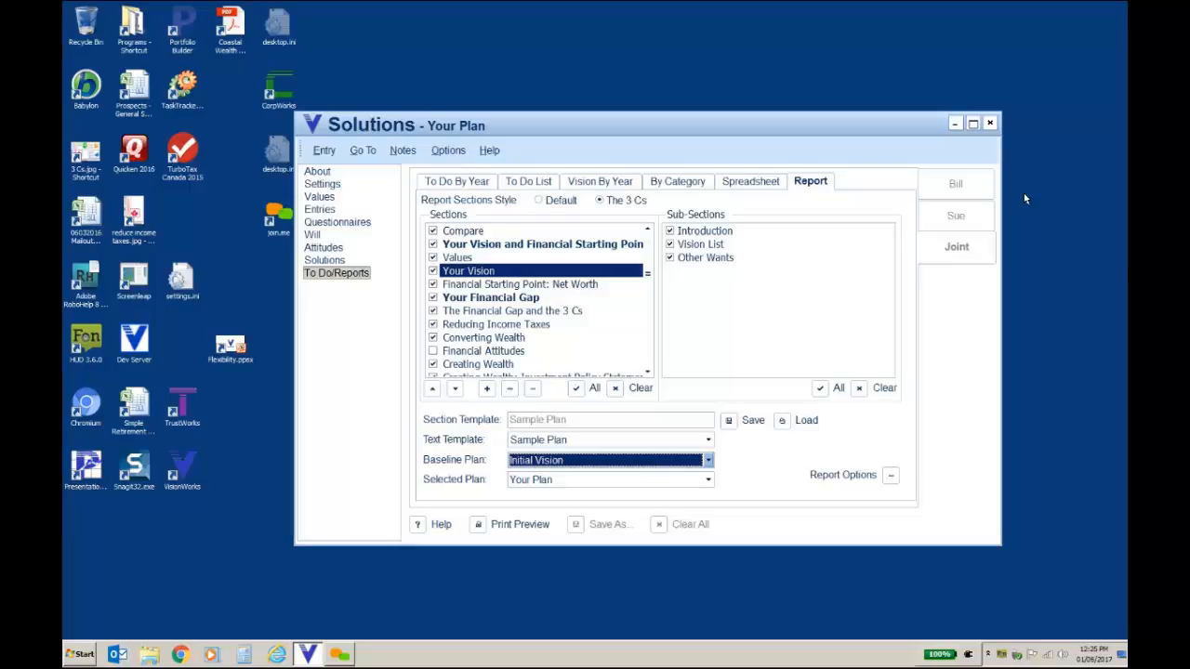
click(990, 124)
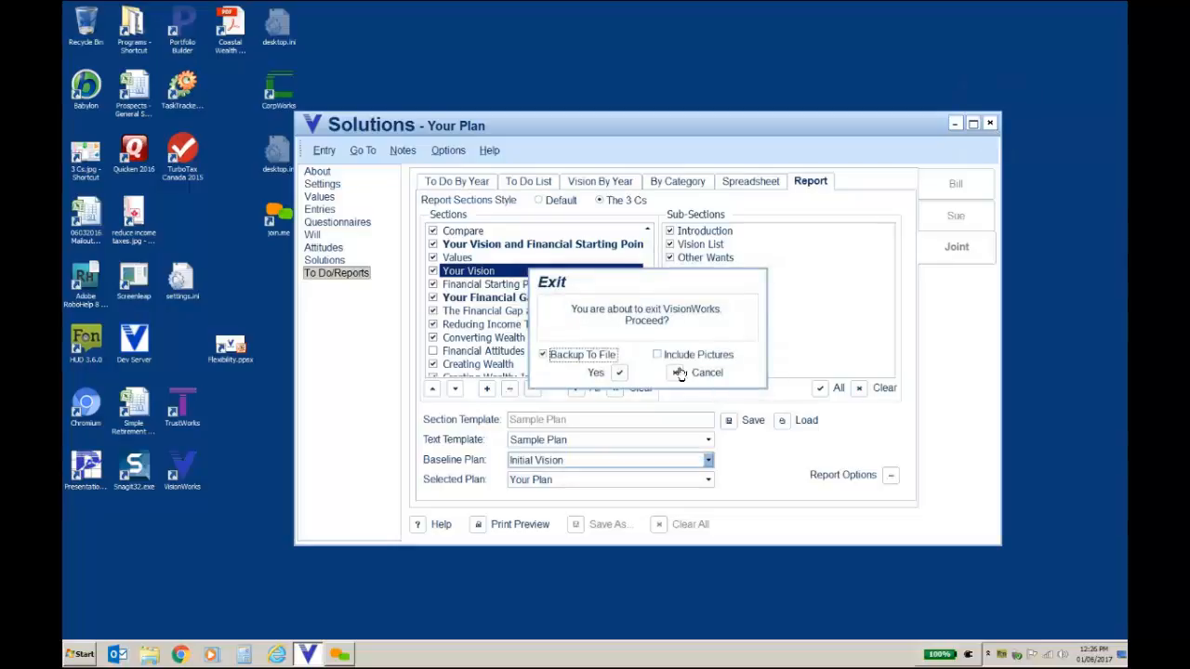
click(596, 372)
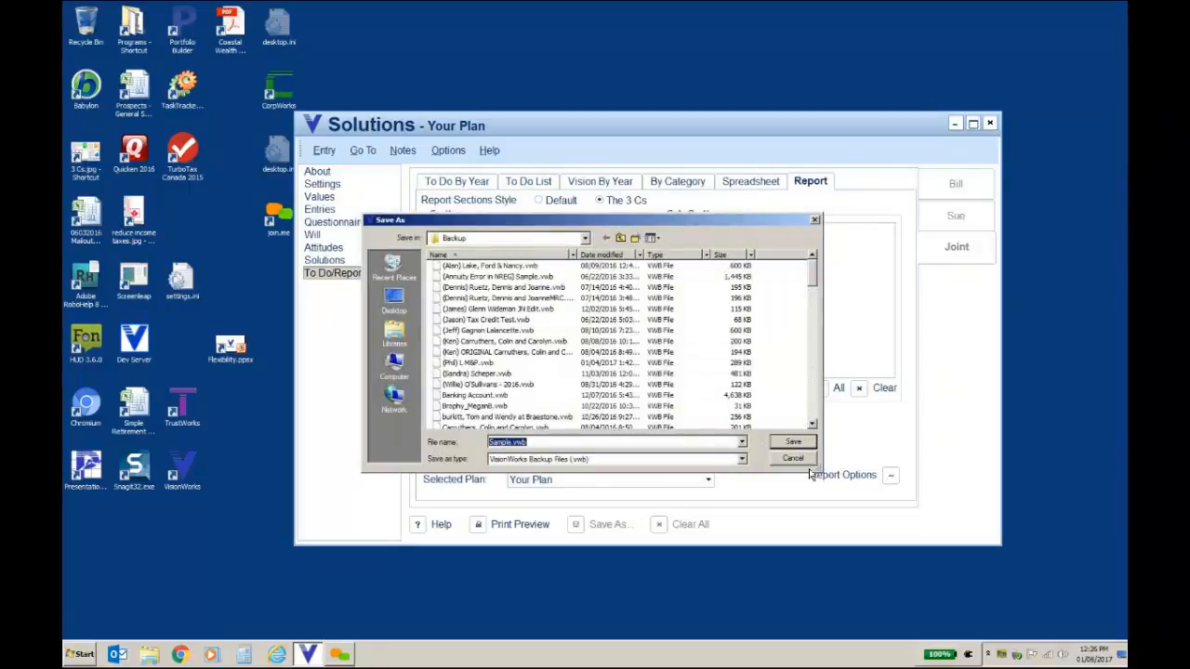
click(789, 440)
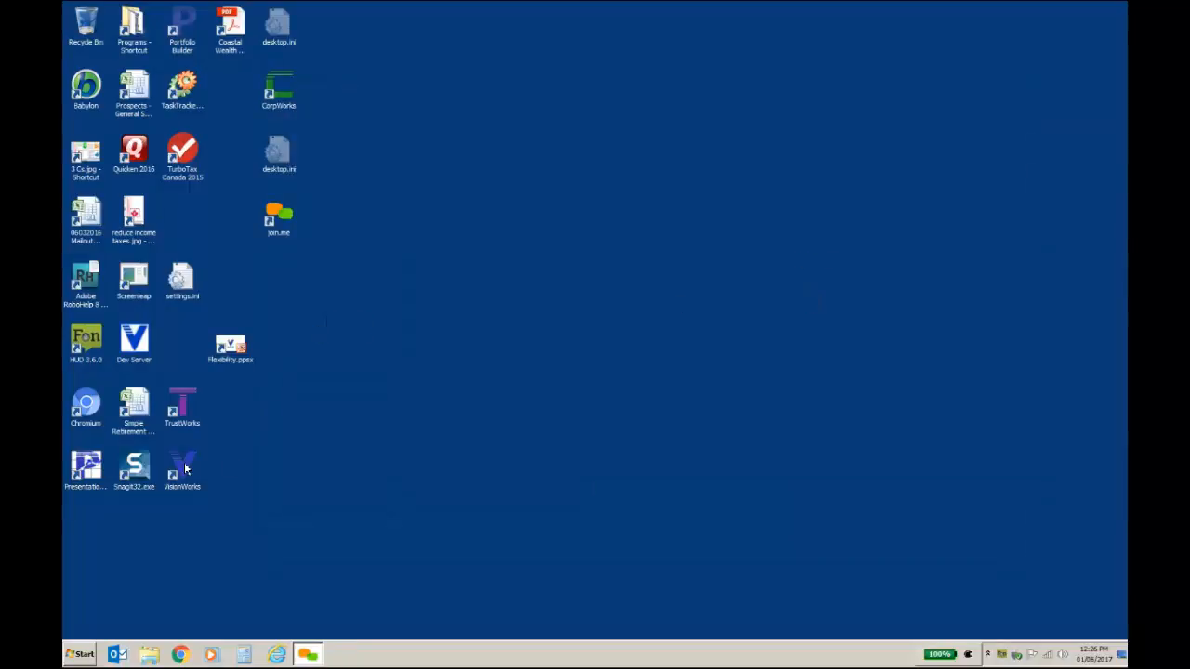
Step: Restart VisionWorks and add a Retirement Assessment file that imports from a questionnaire, named with the client's surname and 0106
double_click(185, 468)
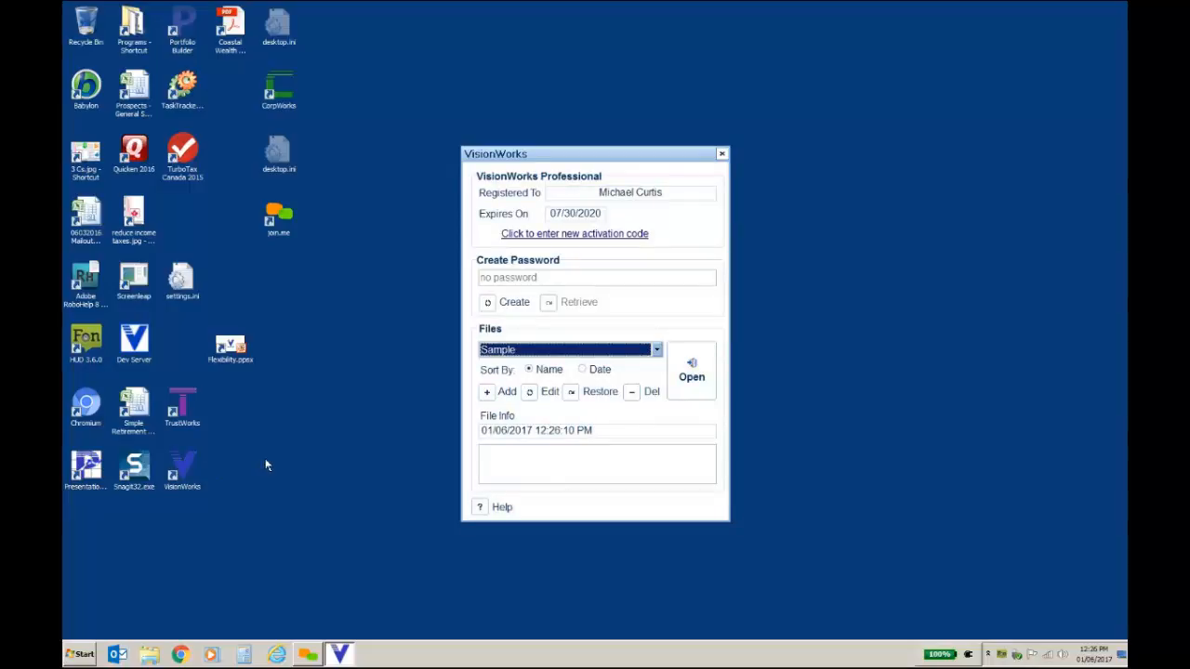
click(490, 394)
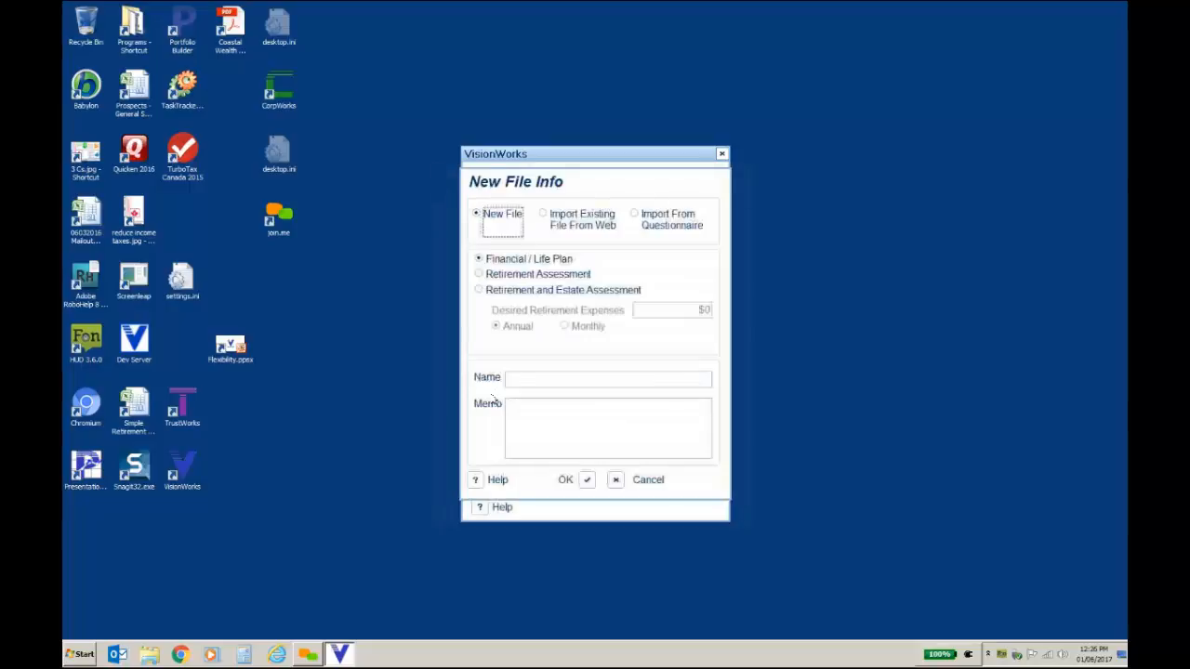
click(637, 214)
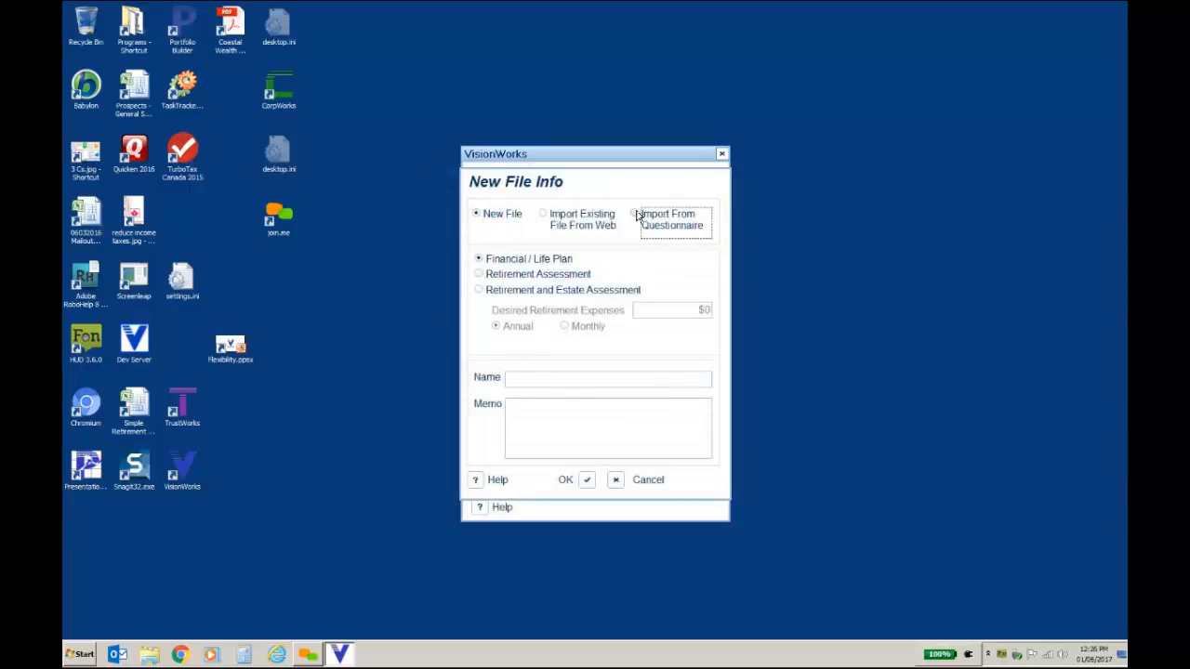
click(480, 274)
click(531, 380)
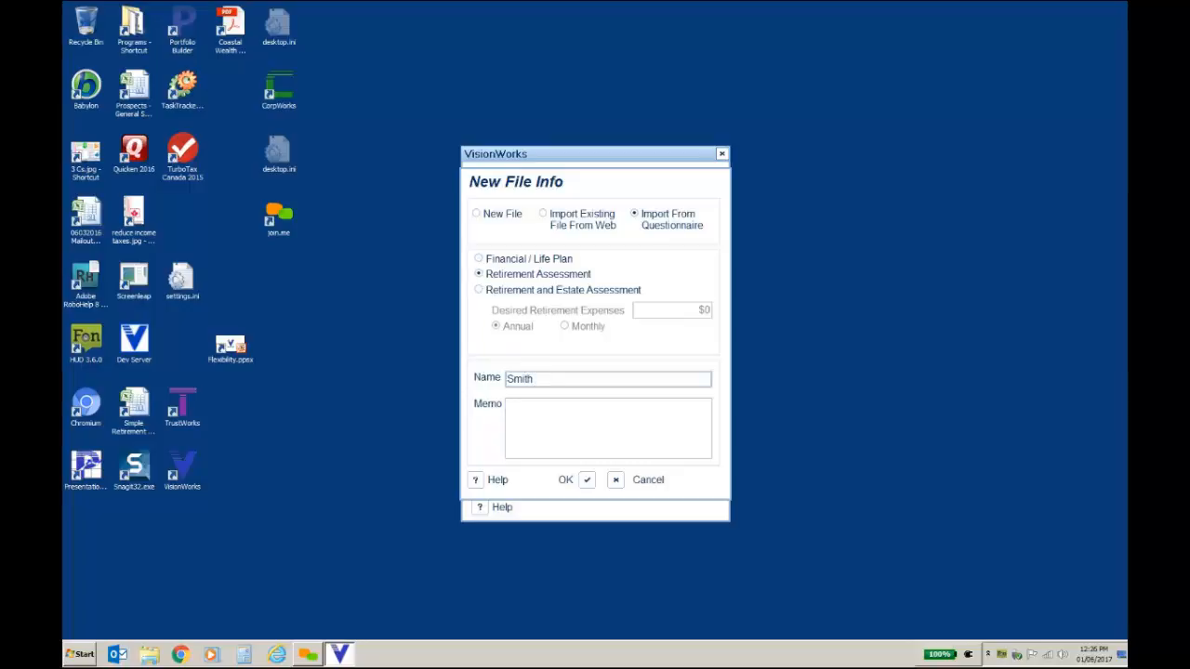
text(Smith 0106)
click(588, 481)
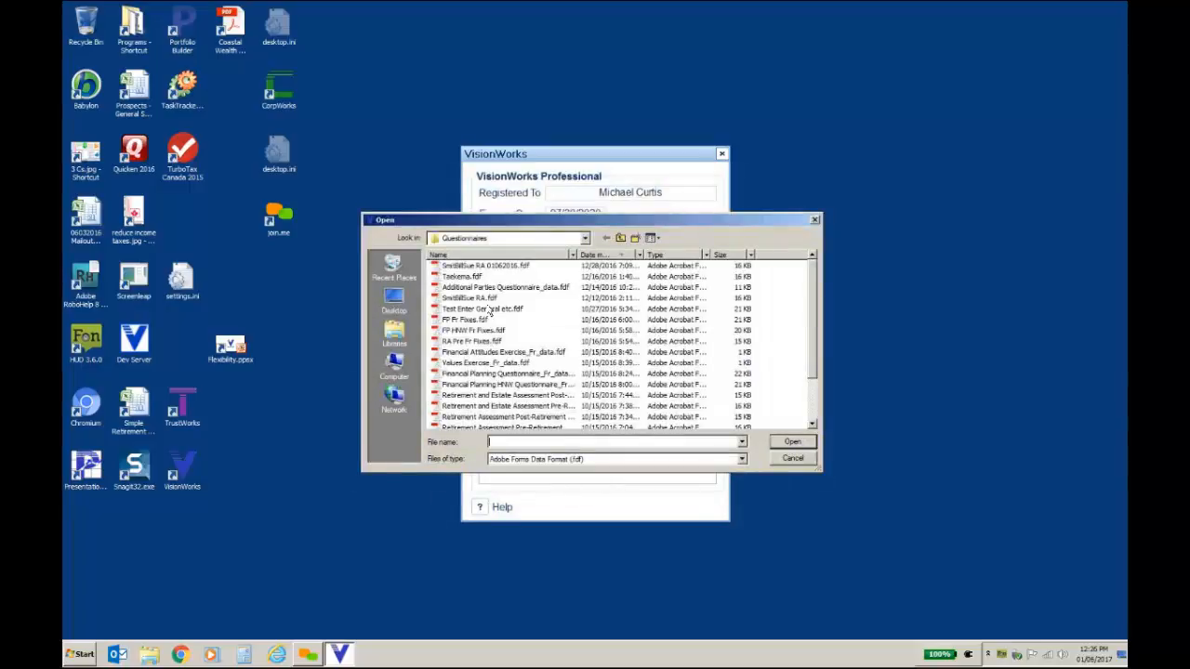
Step: Import the clients' RA 01062016 questionnaire data file, accept the password prompt, and open the new planning file
click(467, 267)
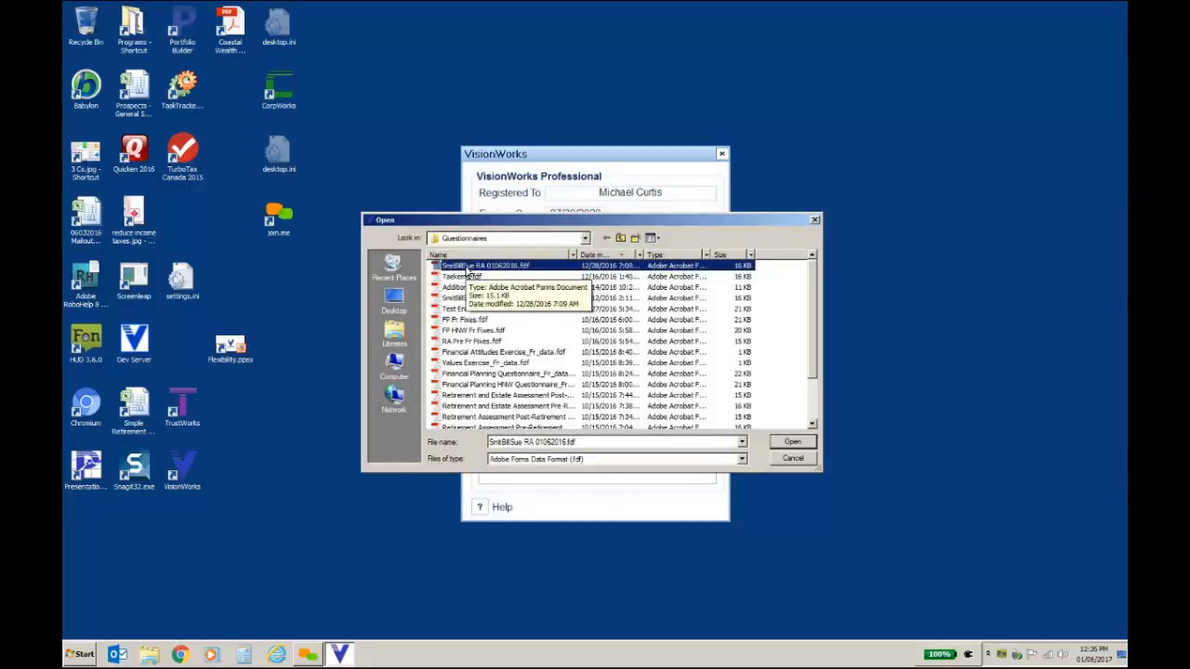
click(792, 444)
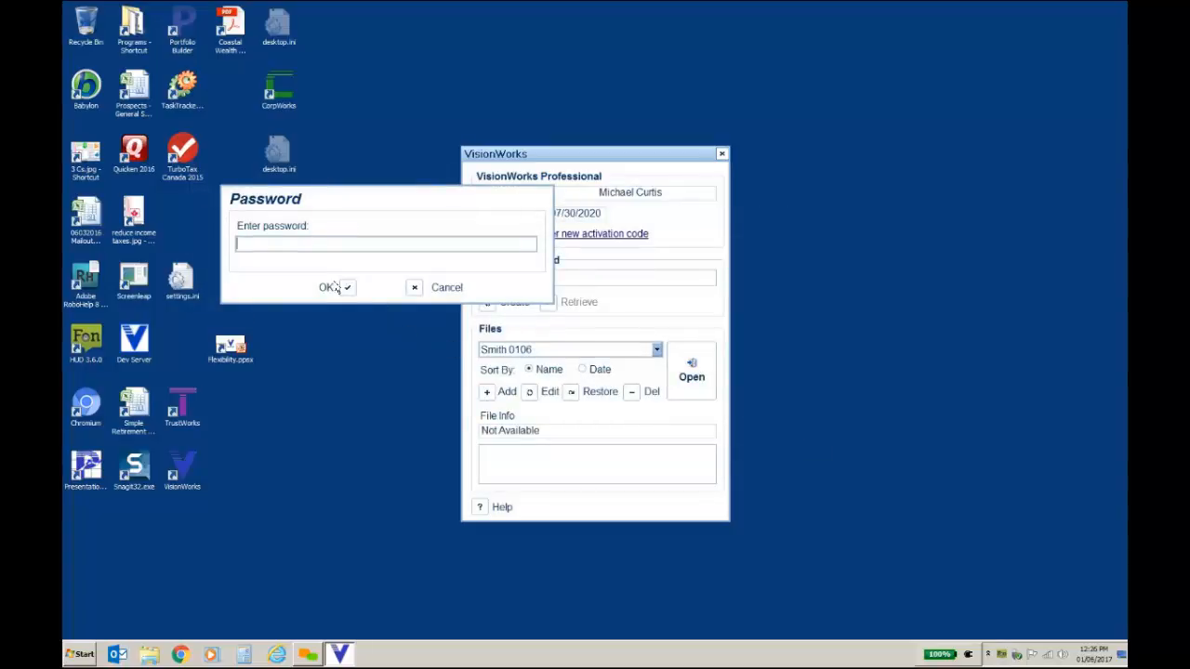
click(340, 290)
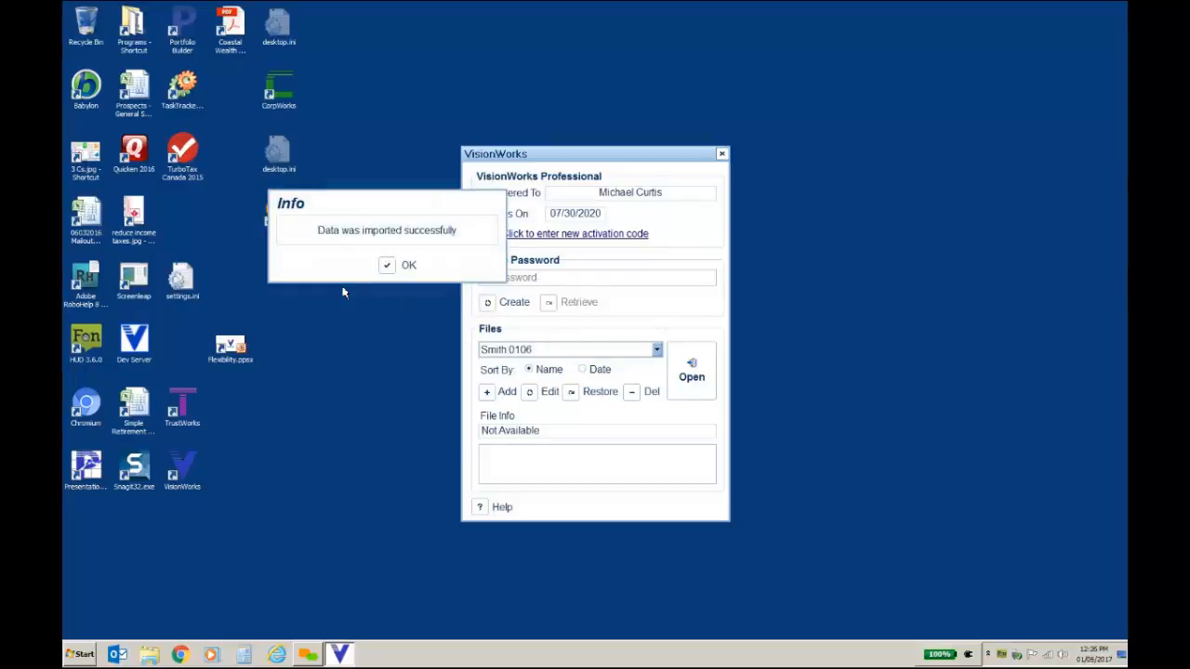
click(391, 269)
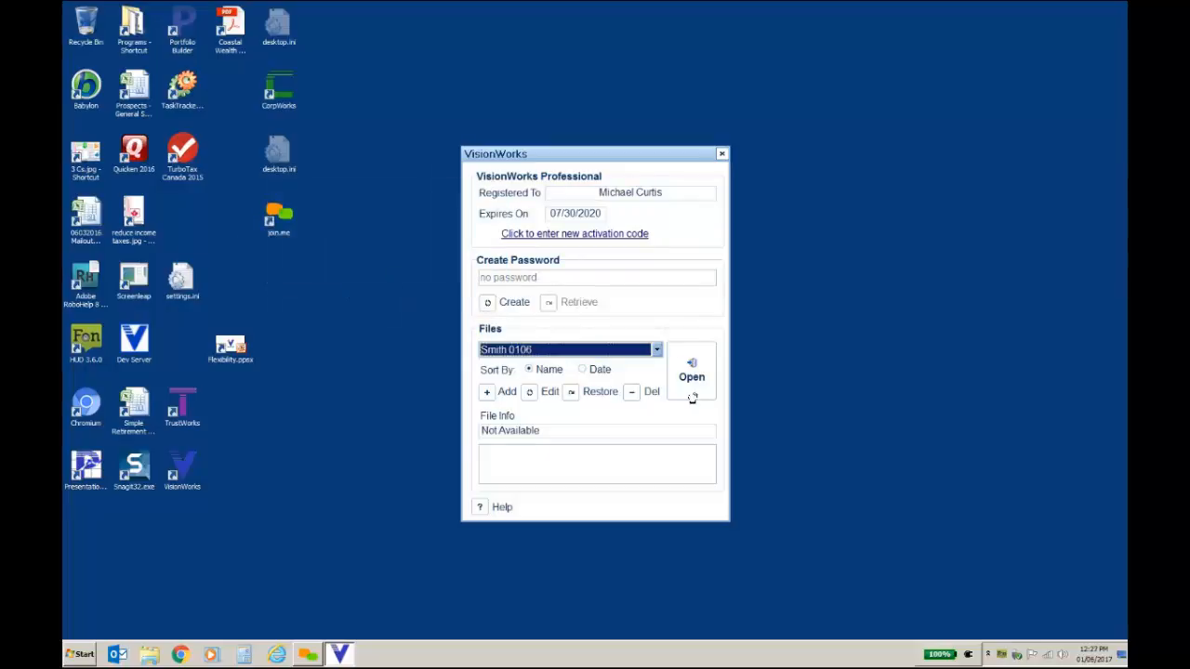
click(691, 371)
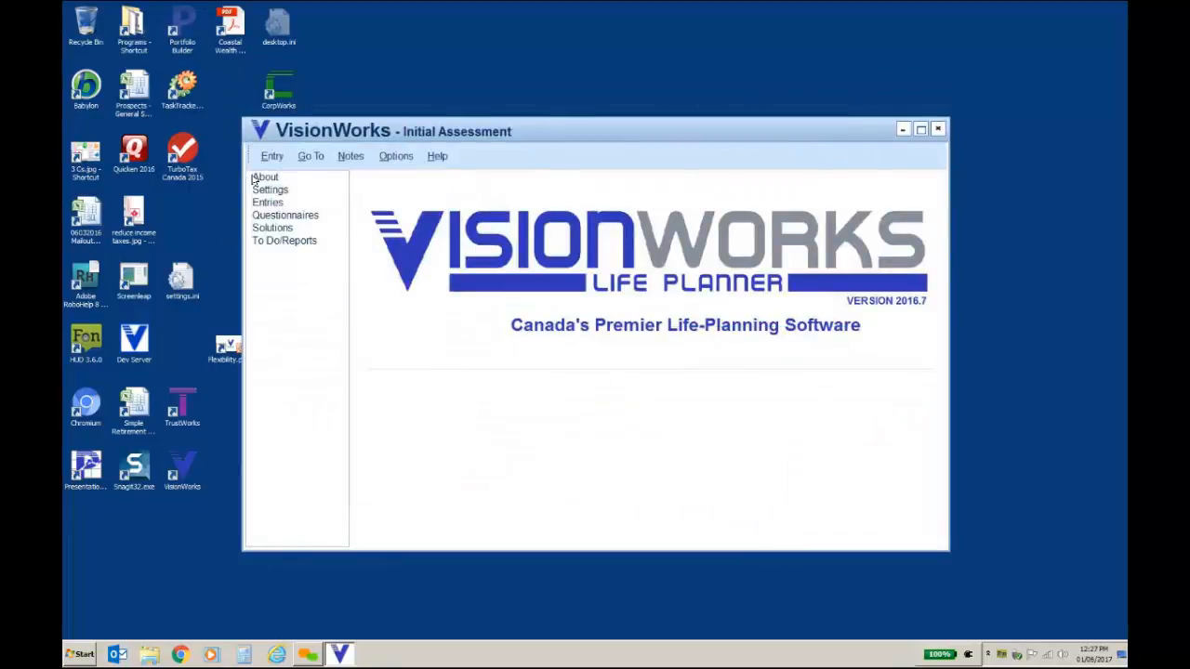
Step: Check the imported personal details and the principal party's Receive a salary entry under Career, Employee
click(260, 178)
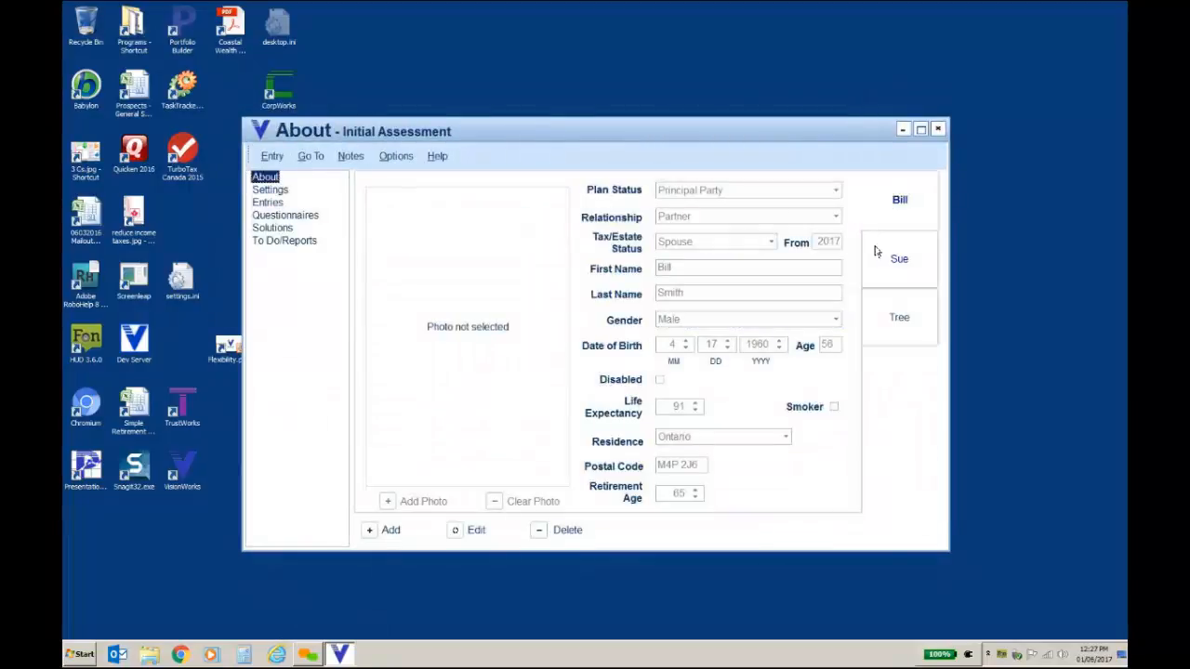
click(253, 203)
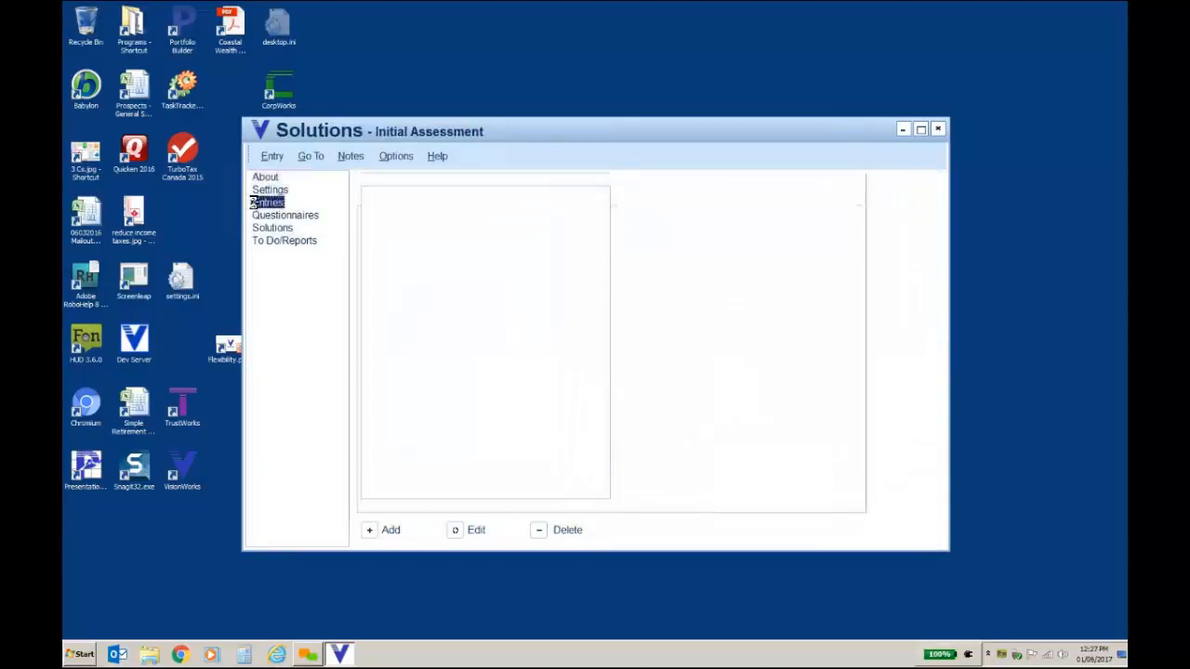
click(402, 234)
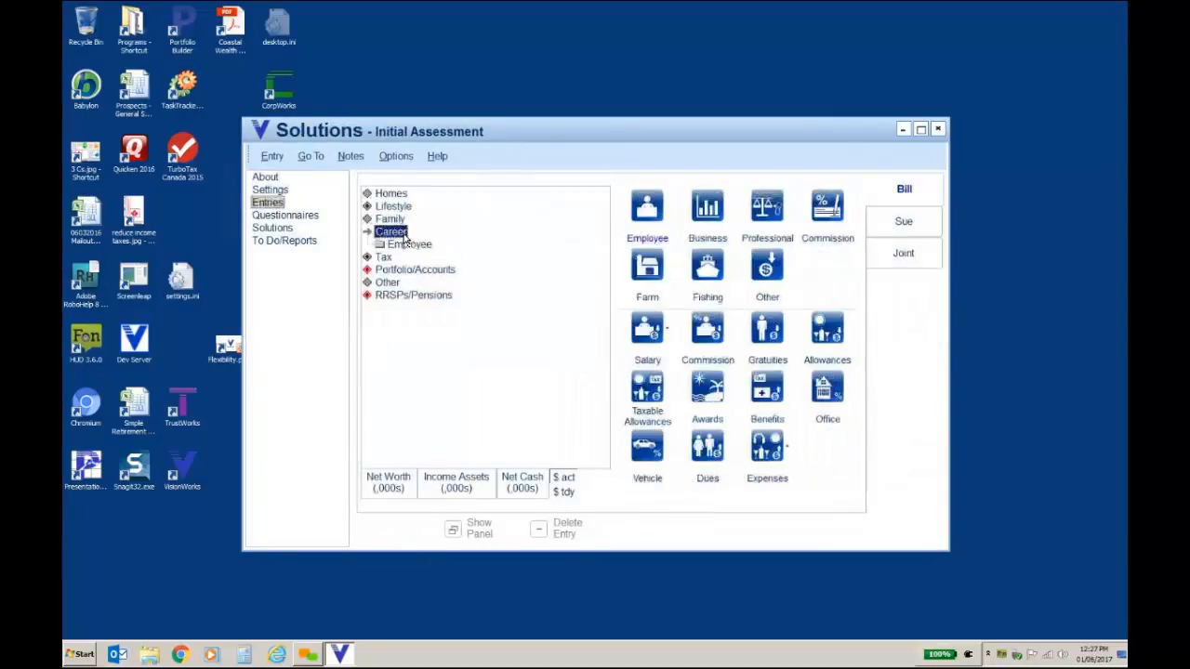
click(418, 246)
click(426, 257)
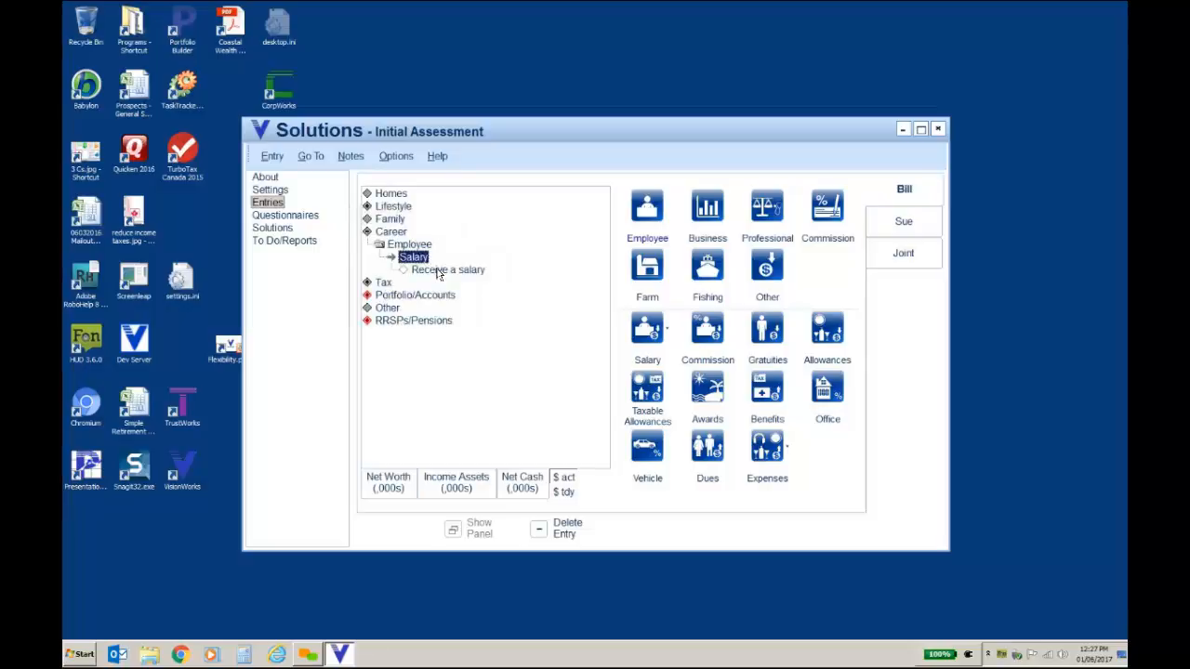
click(439, 270)
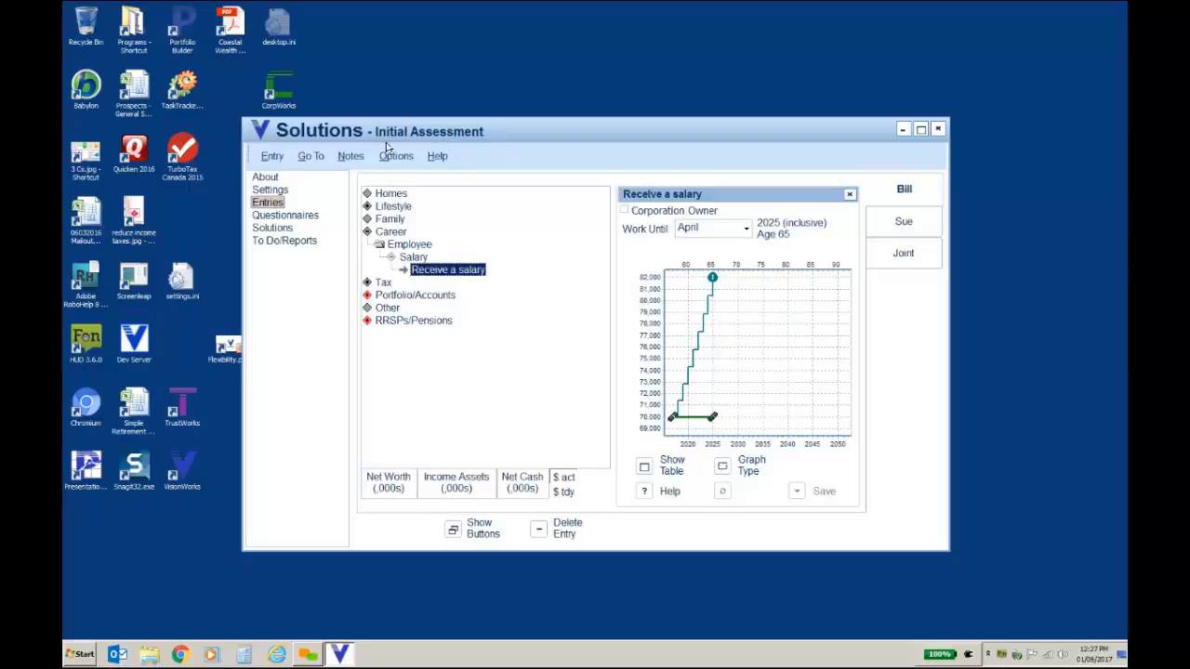
Step: Generate a print preview of the Initial Assessment report, maximize it, and review its goals, assets graph and Options pages
click(307, 243)
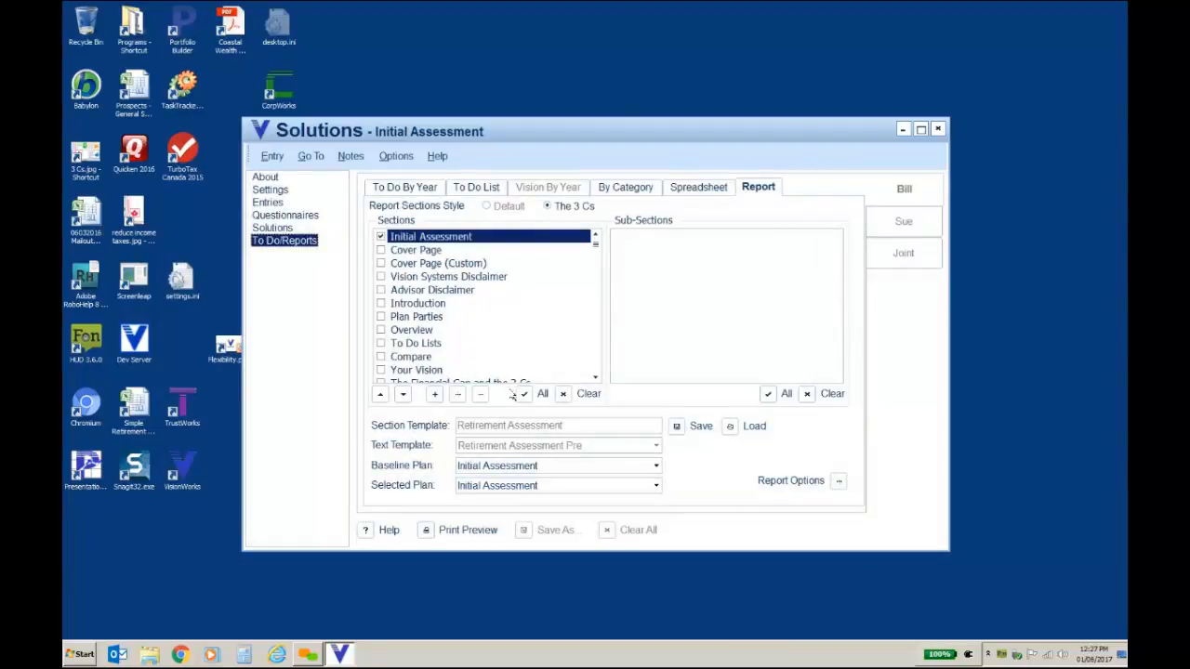
click(426, 535)
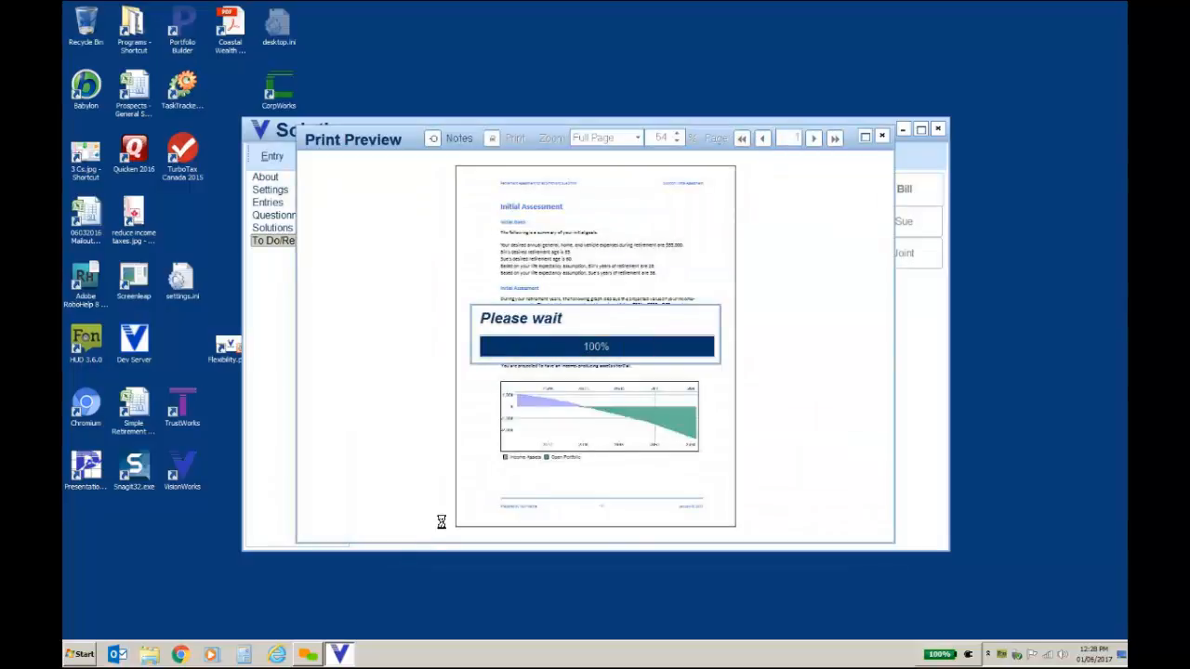
click(865, 137)
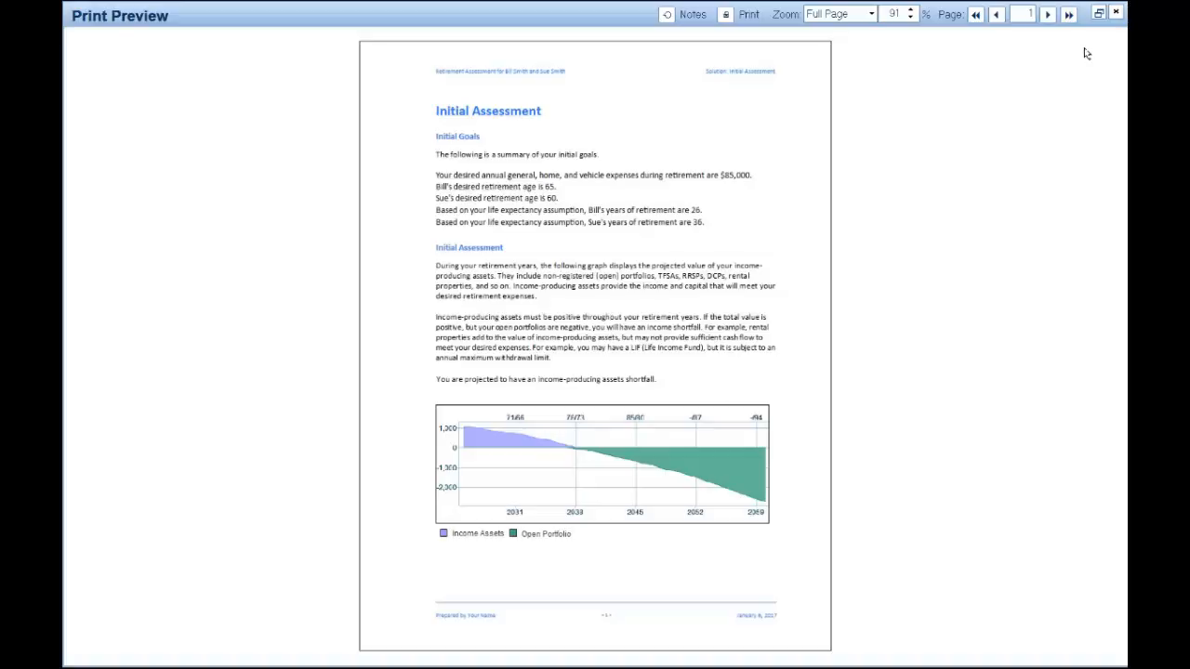
click(1047, 15)
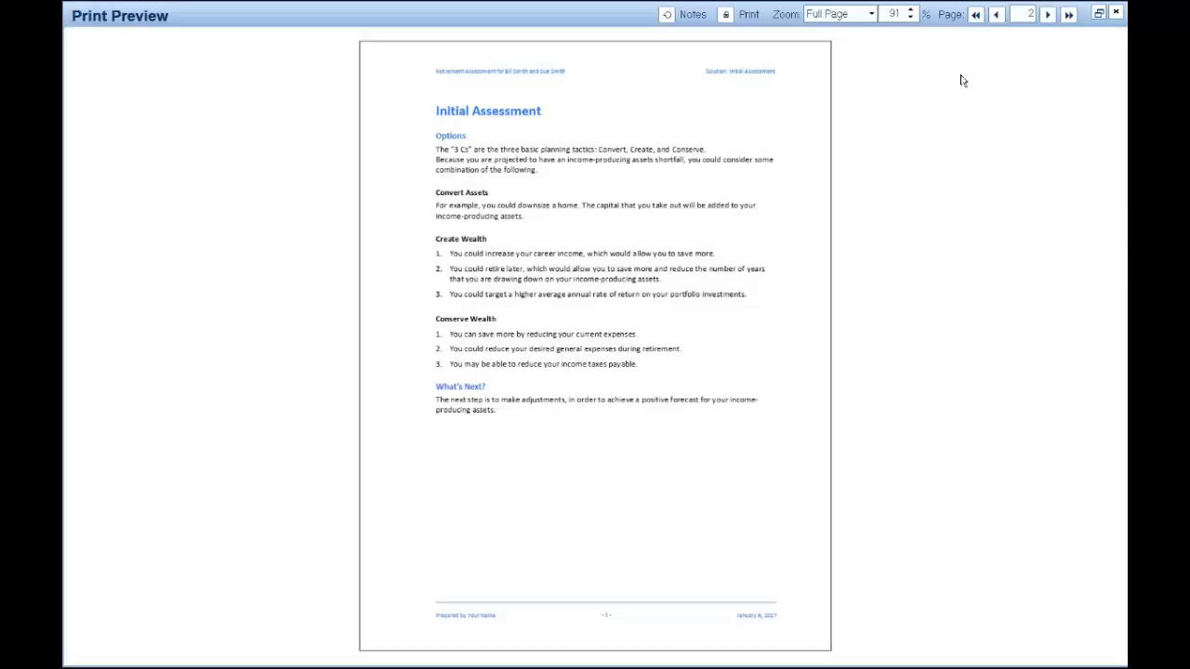
Step: Exclude the Initial Assessment section, load the Retirement Assessment.vwr section template for the report, and show the Reducing Income Taxes sub-sections
click(1116, 14)
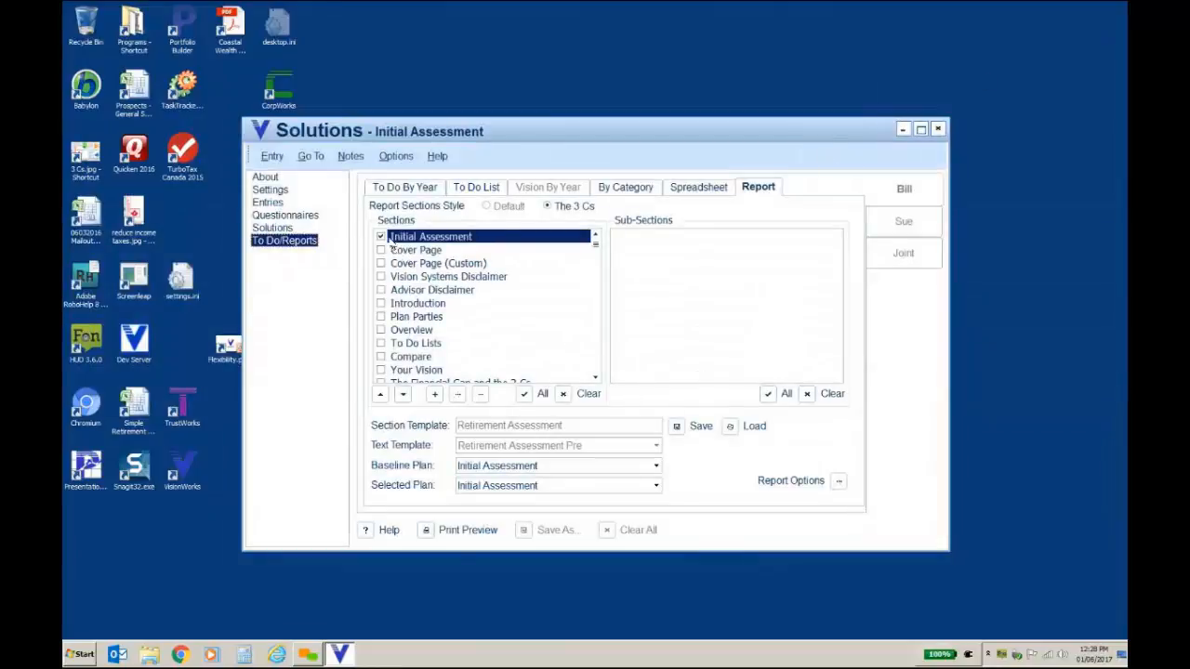
click(382, 238)
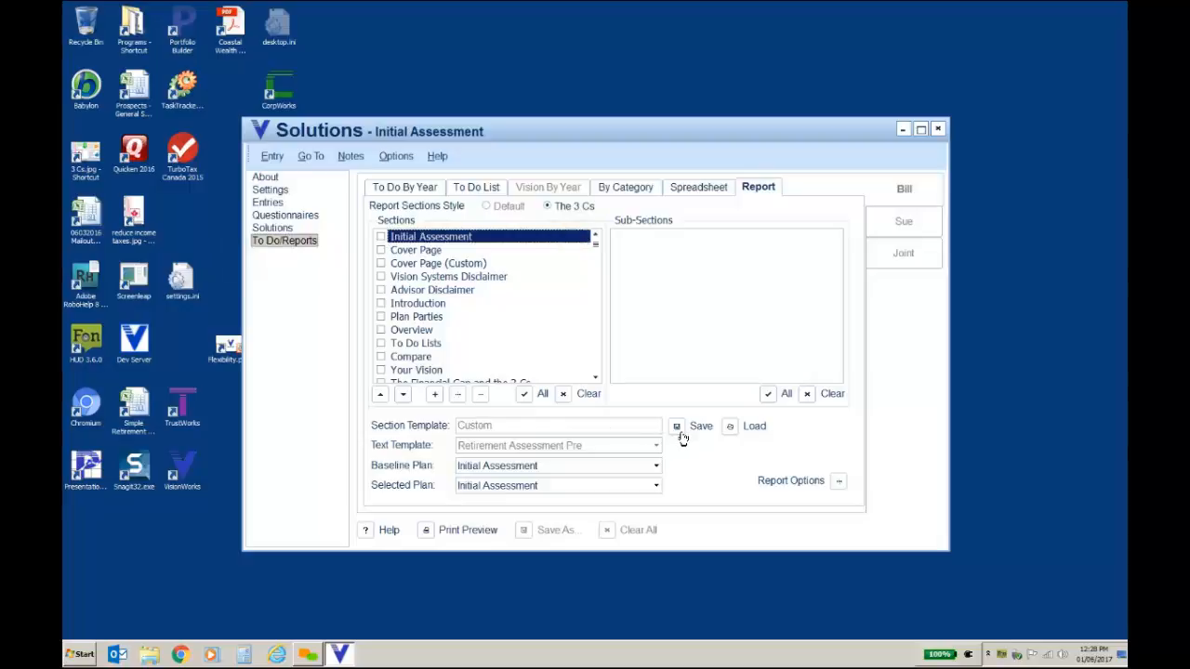
click(732, 428)
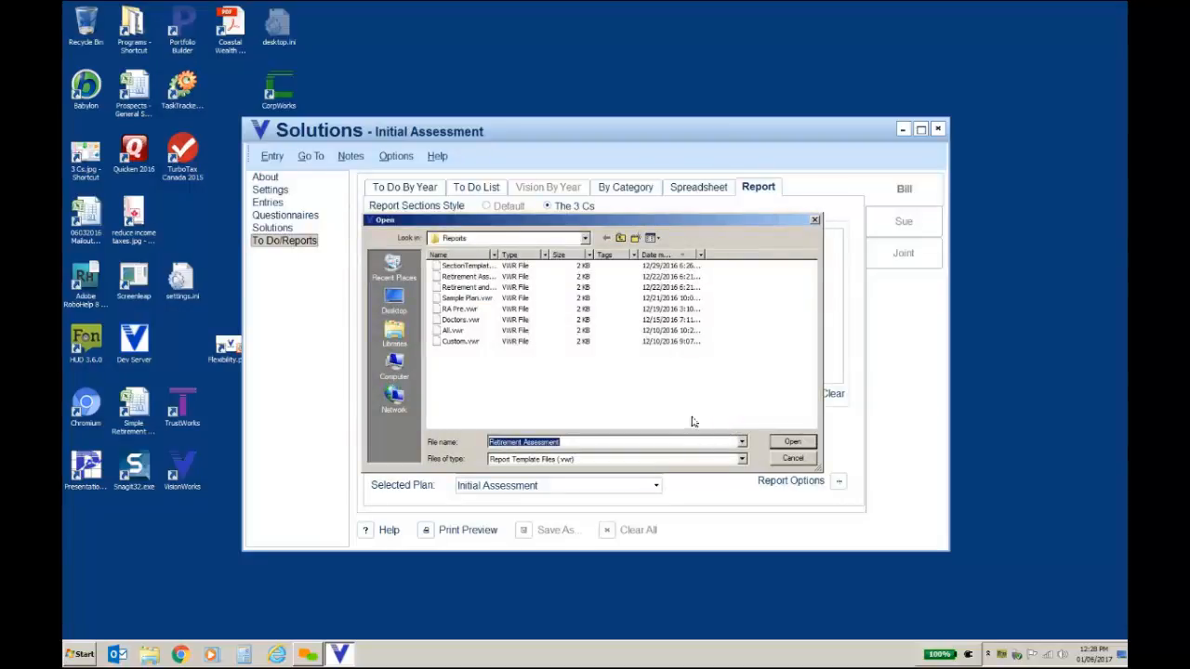
click(481, 287)
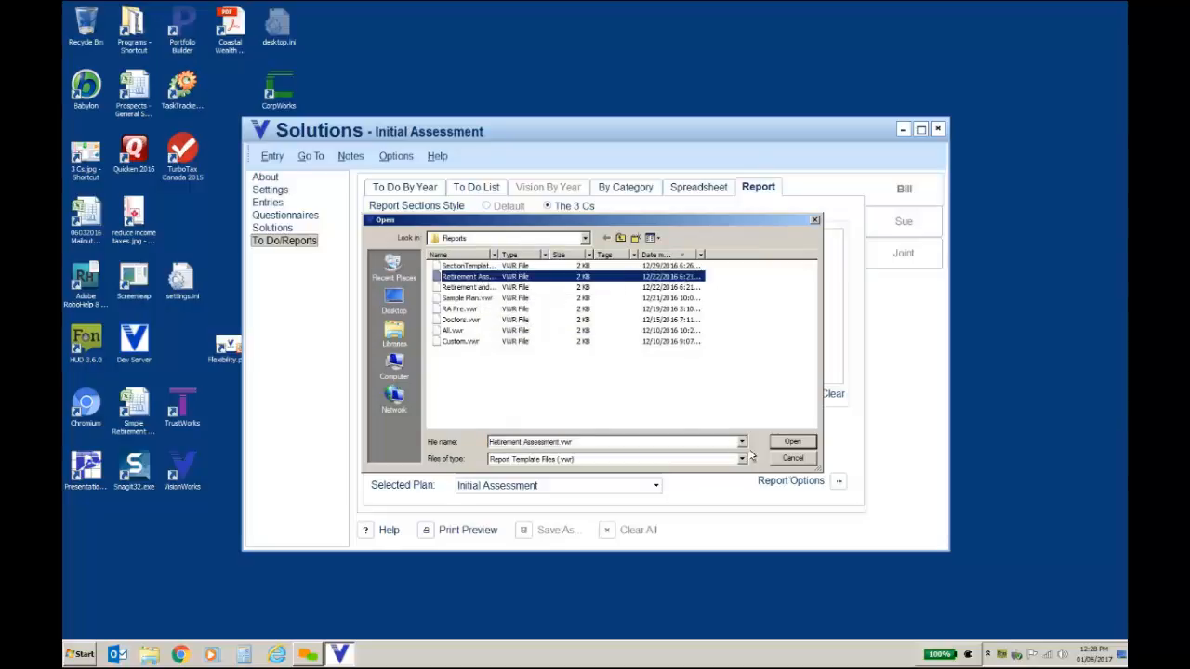
click(792, 445)
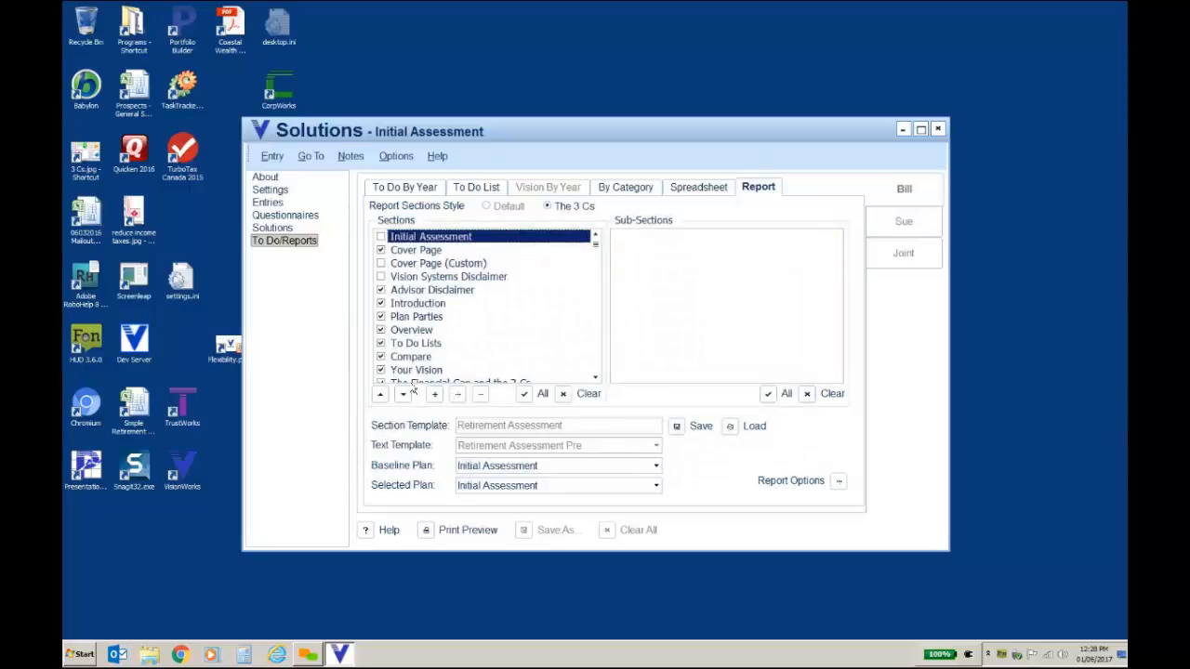
click(596, 381)
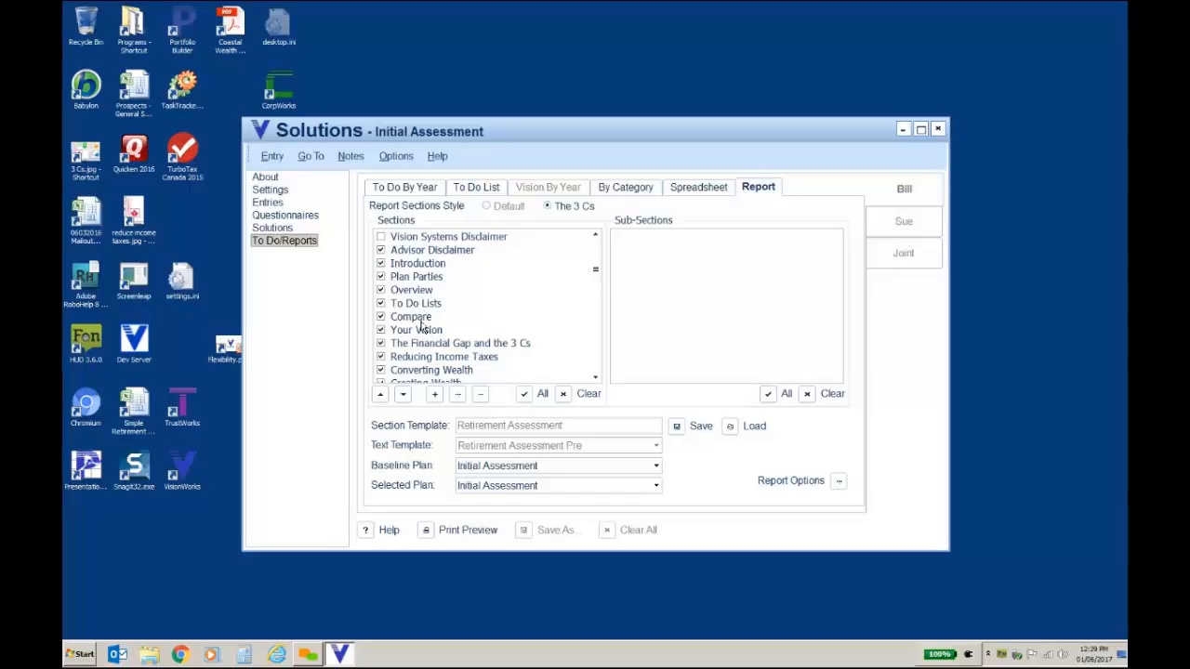
click(439, 361)
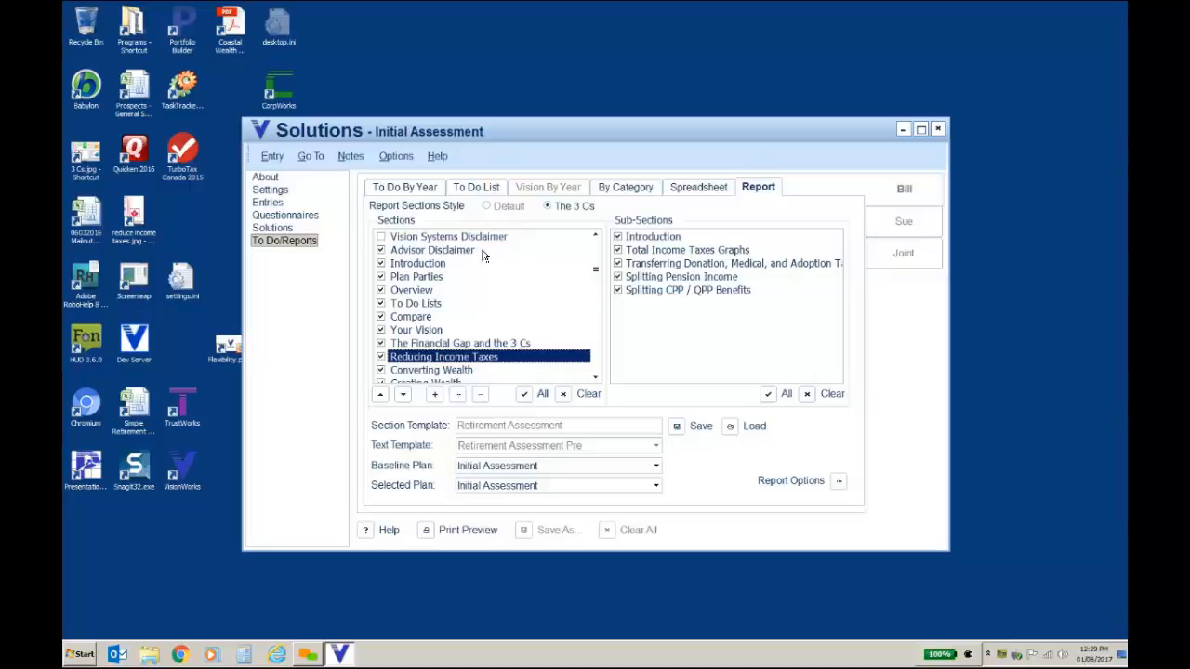
Step: Copy the Initial Assessment solution, name the copy Your Plan, and save it
click(280, 229)
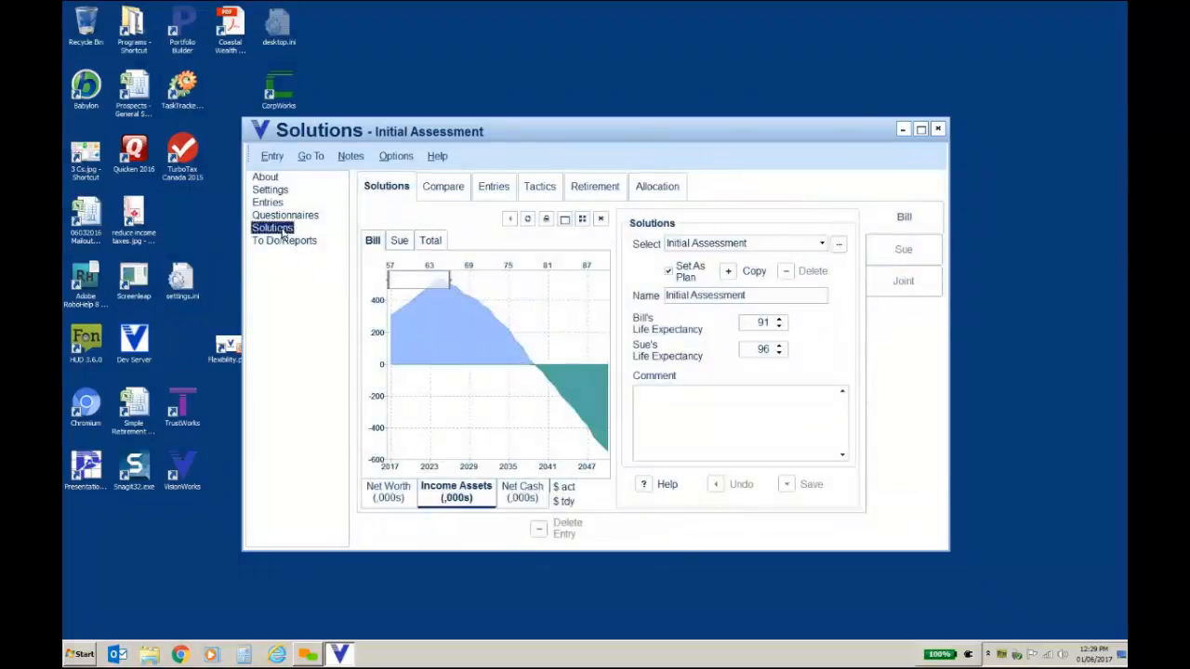
click(822, 244)
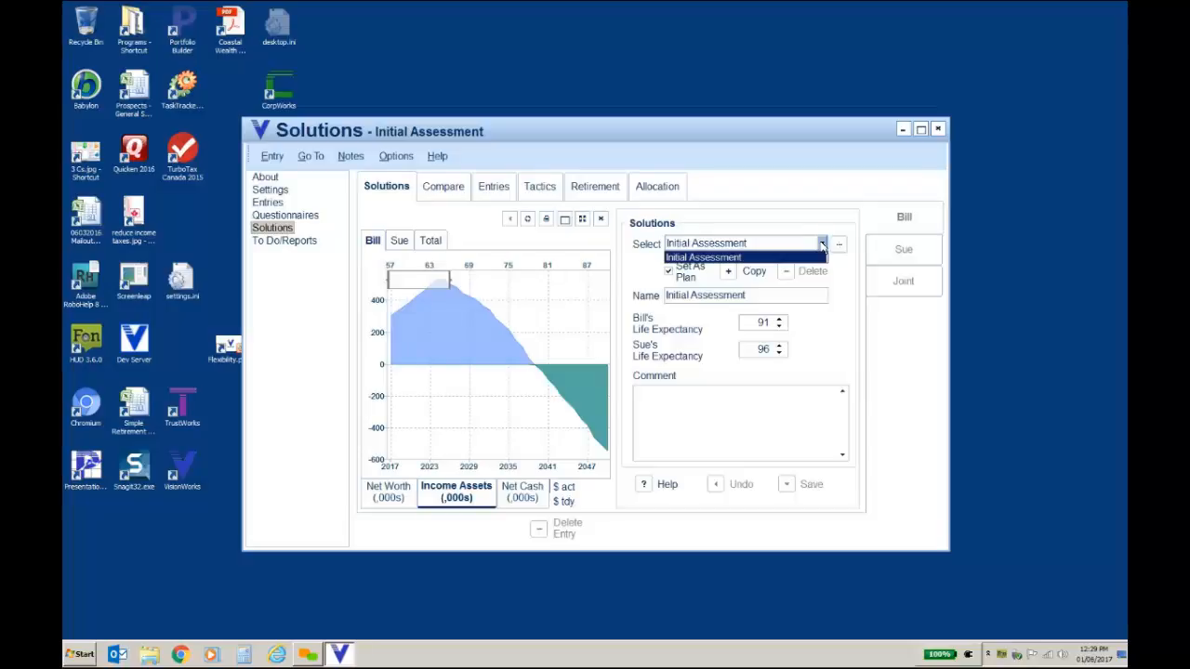
click(822, 243)
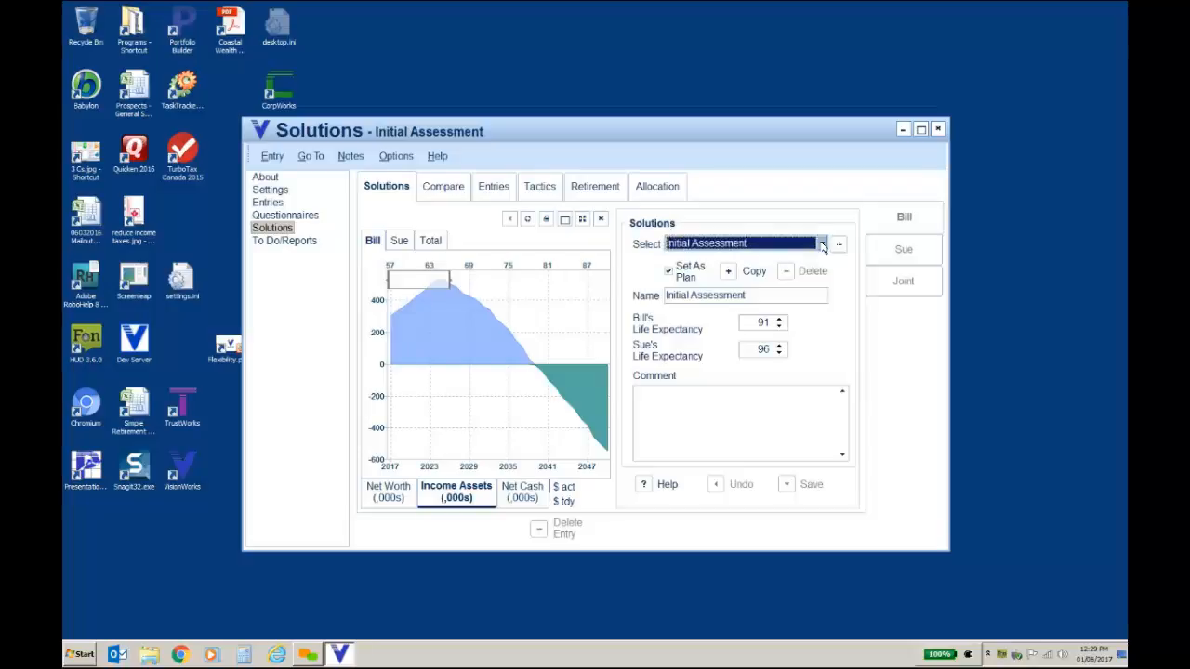
click(733, 273)
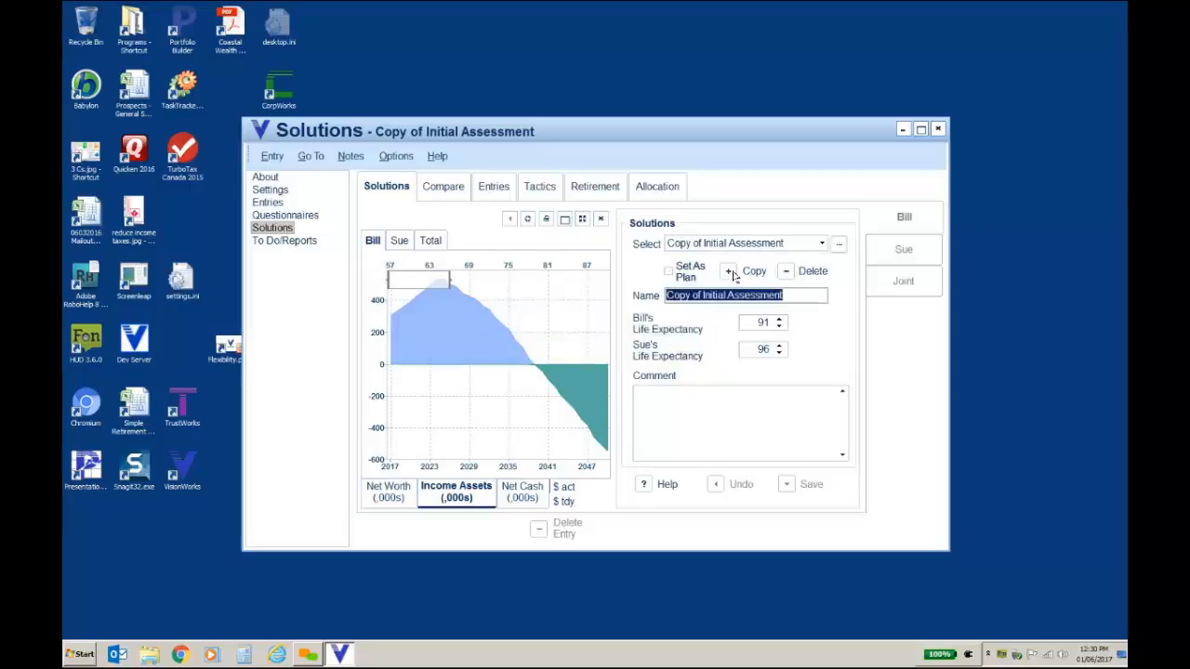
text(Yo)
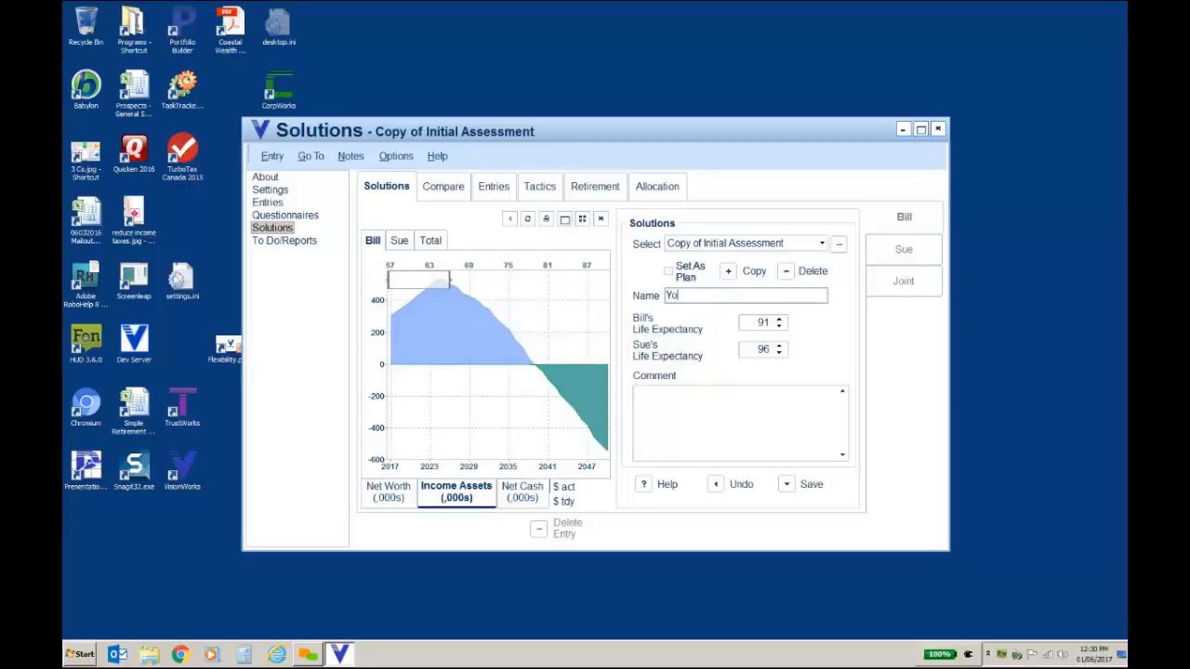
text(ur Plan)
click(786, 488)
Step: Open Your Plan's joint Own a car entry under Lifestyle, Vehicles, and display the Income Assets graph
click(497, 188)
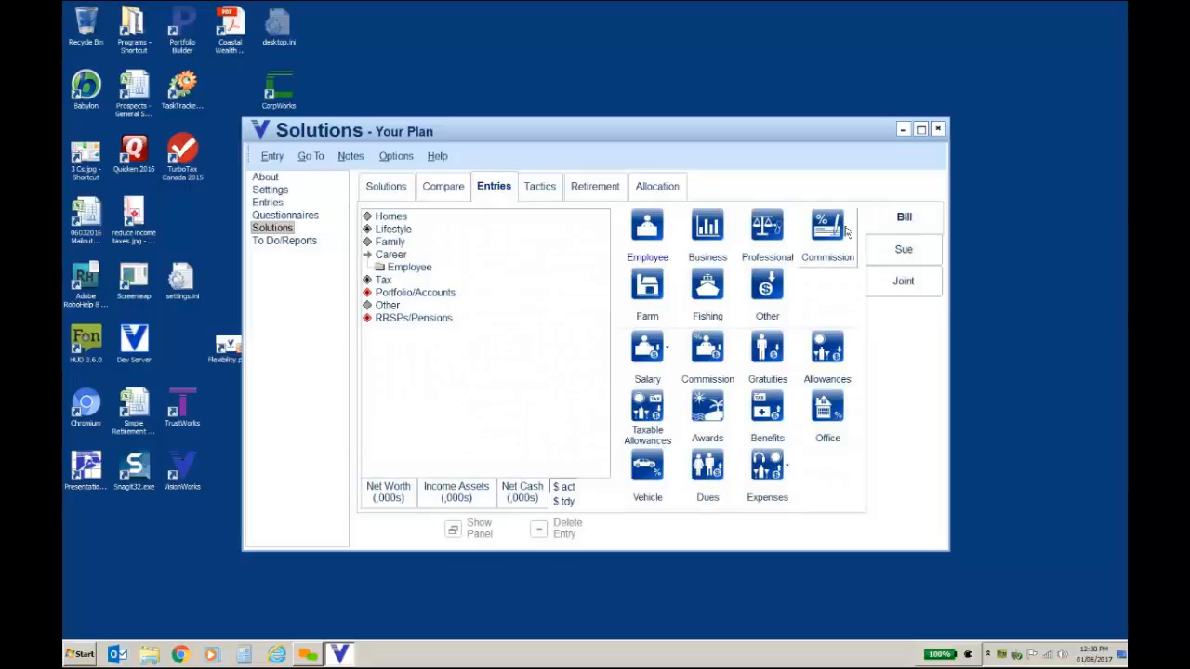
click(902, 284)
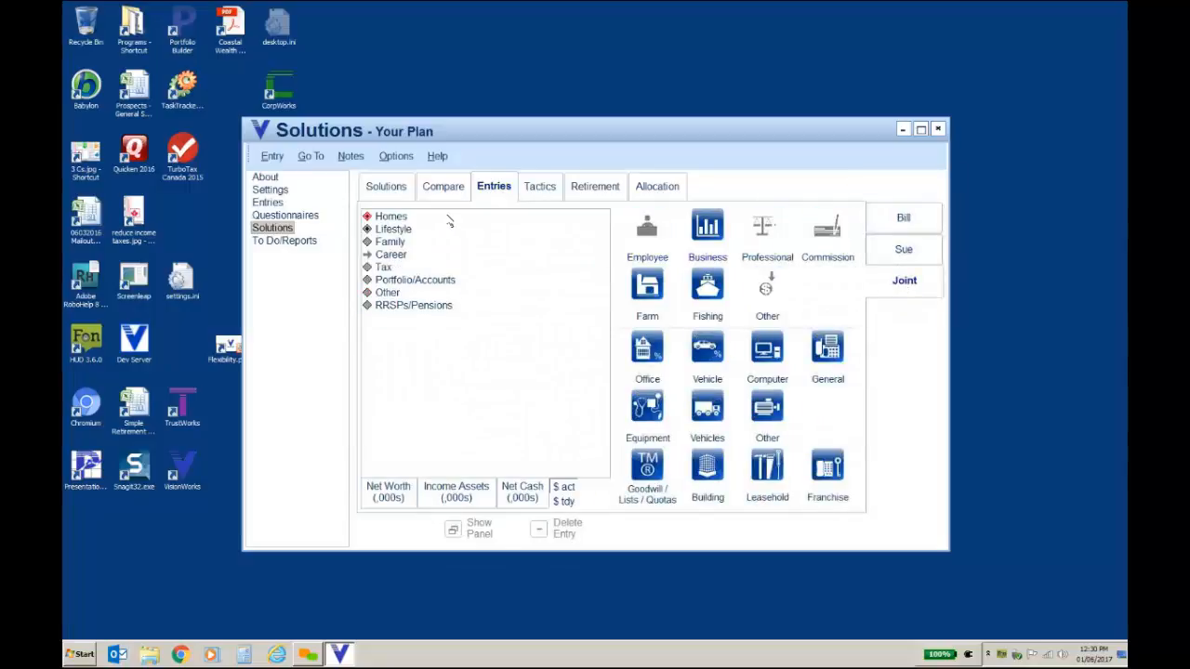
click(400, 230)
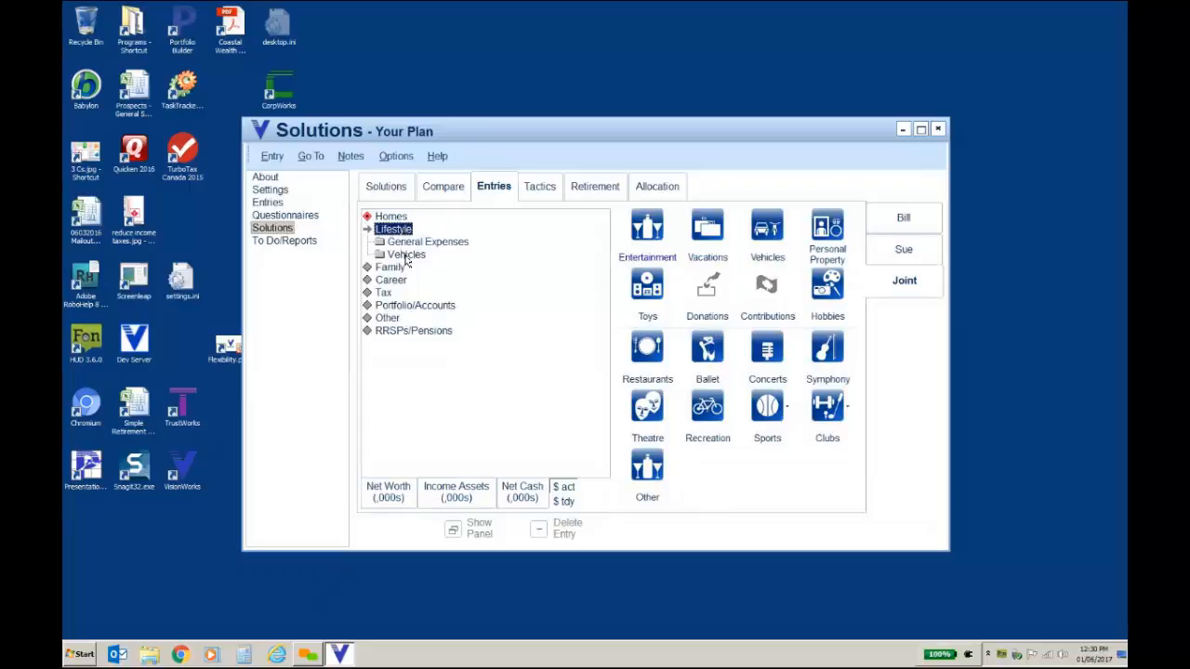
click(406, 256)
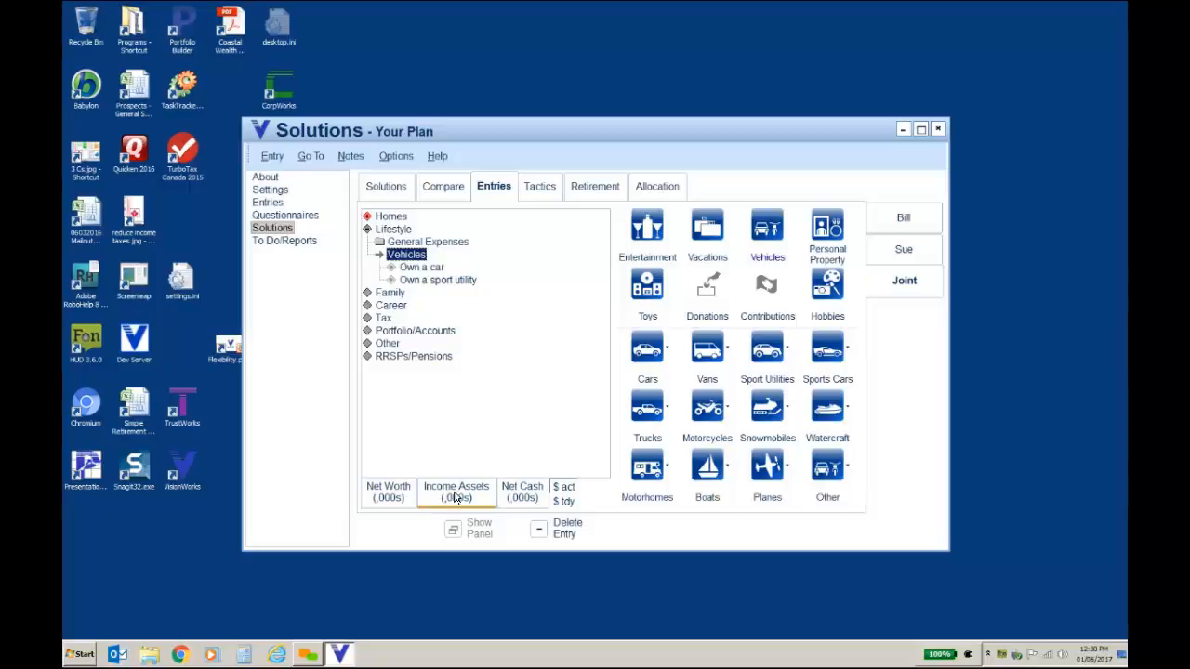
click(432, 267)
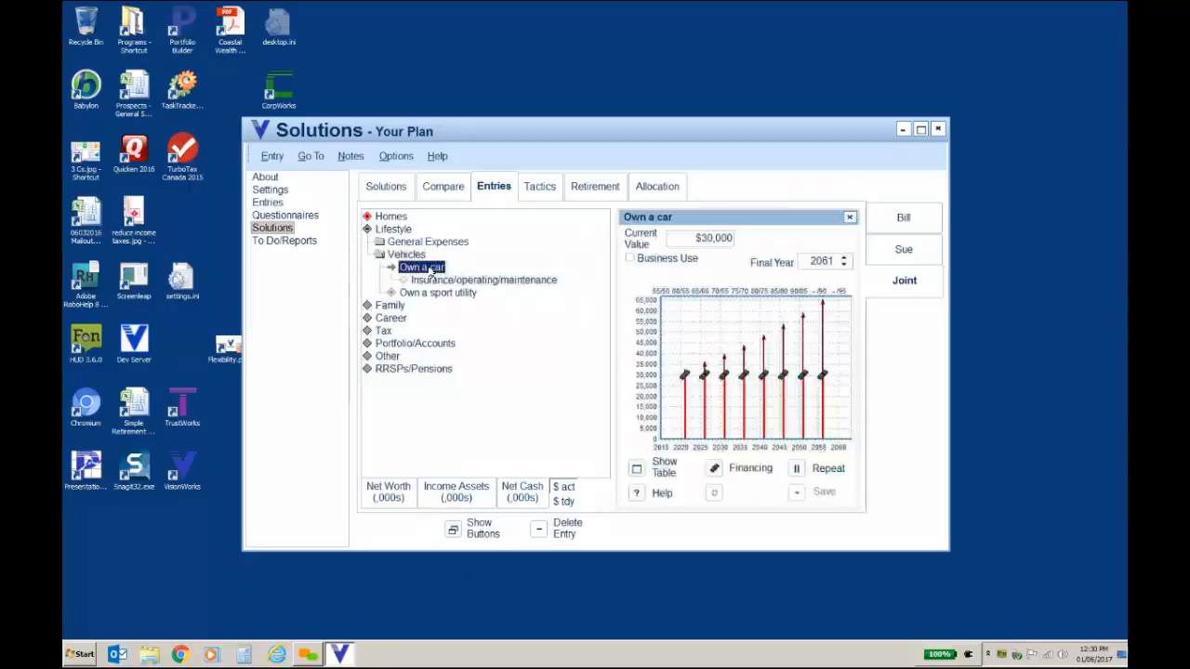
click(457, 498)
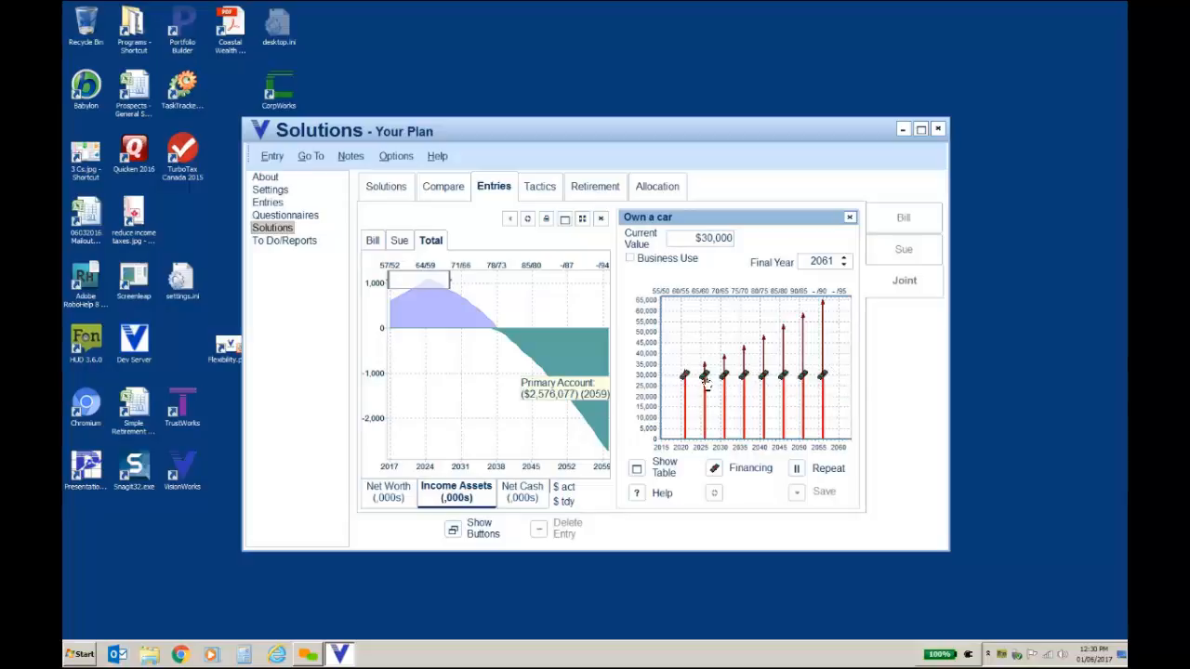
Step: Remove the car purchases after 2036, set the car's final year to 2045, and save the entry
mouse_move(804, 382)
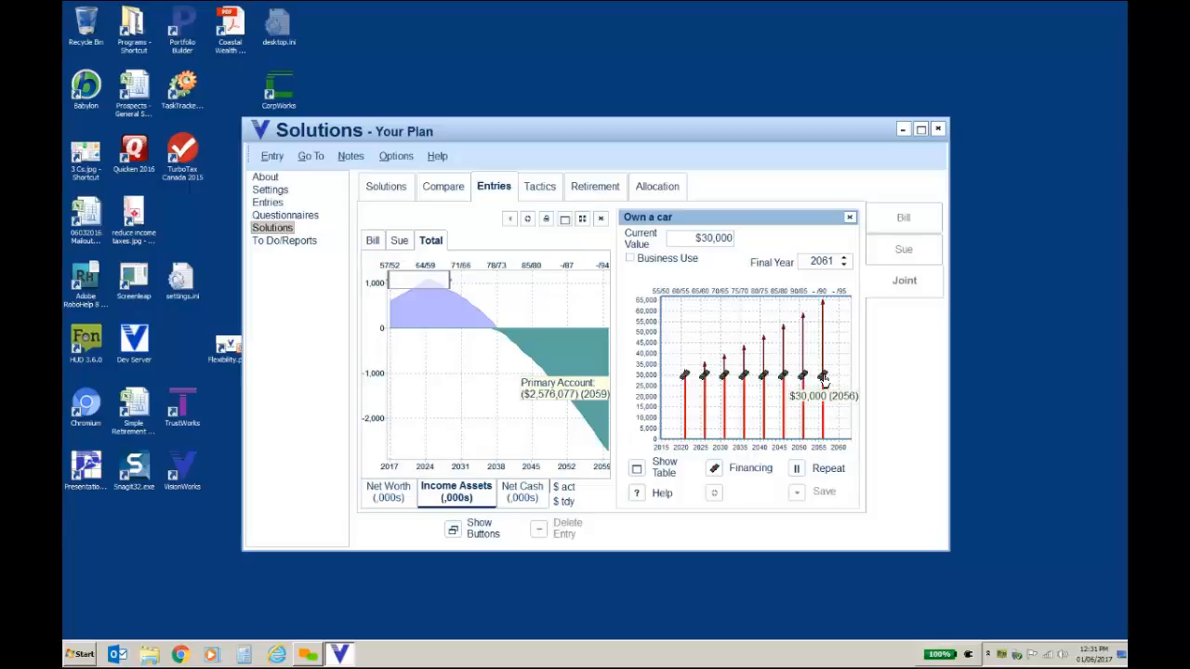
click(822, 376)
click(804, 370)
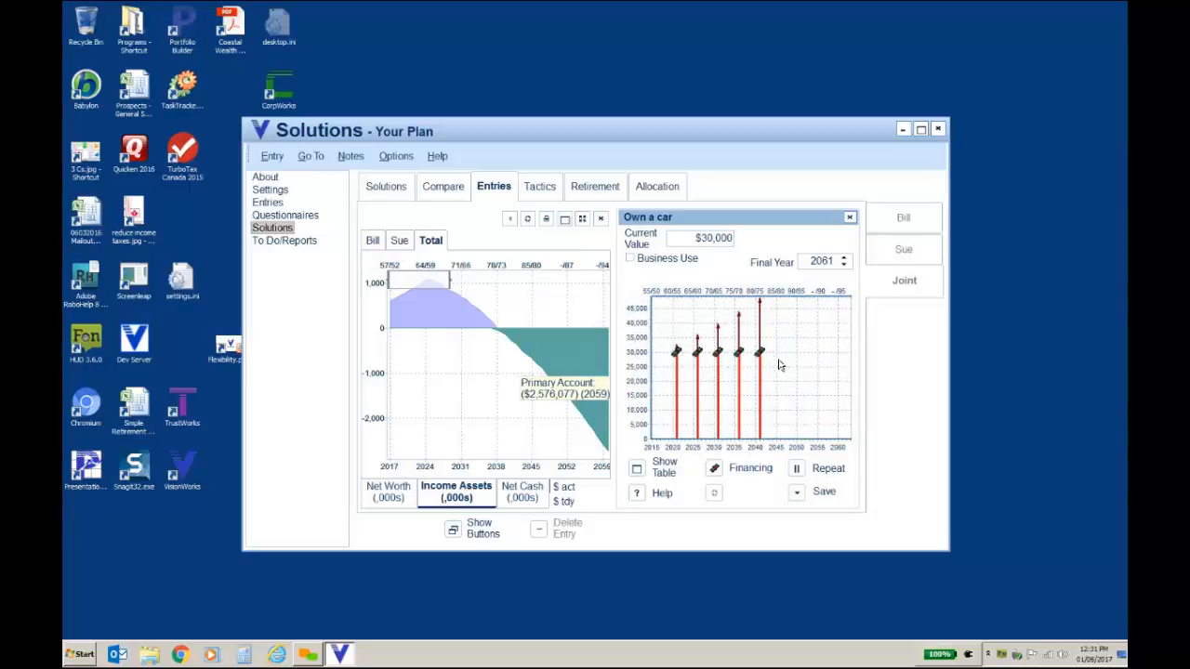
right_click(761, 355)
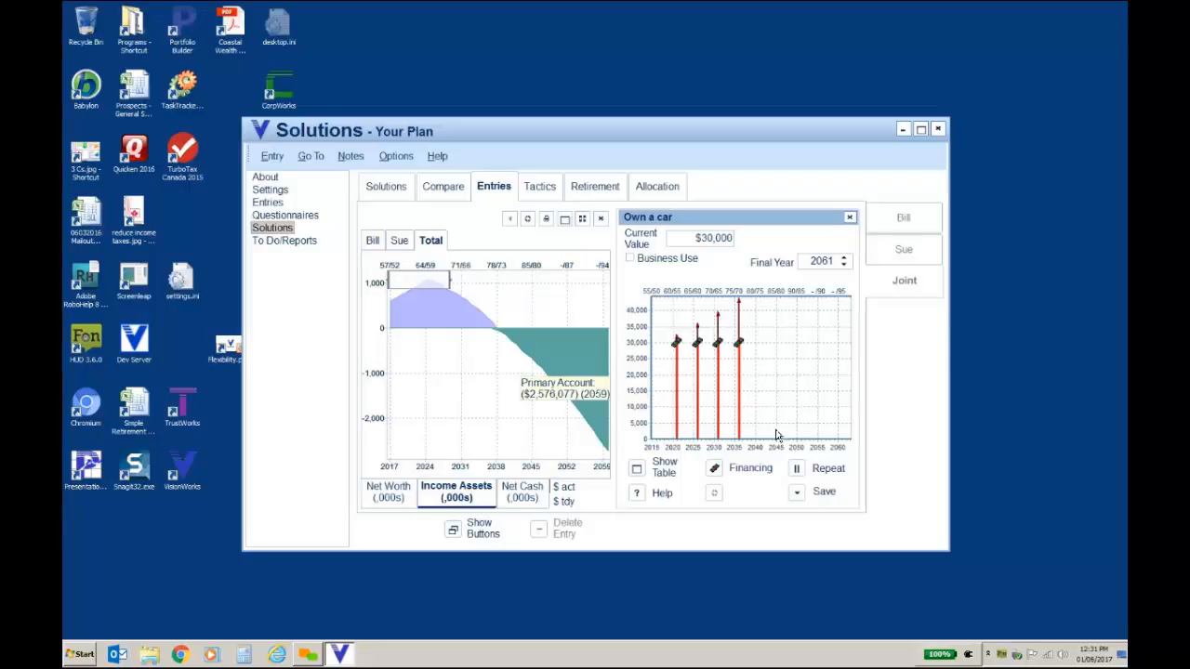
drag(810, 261, 834, 261)
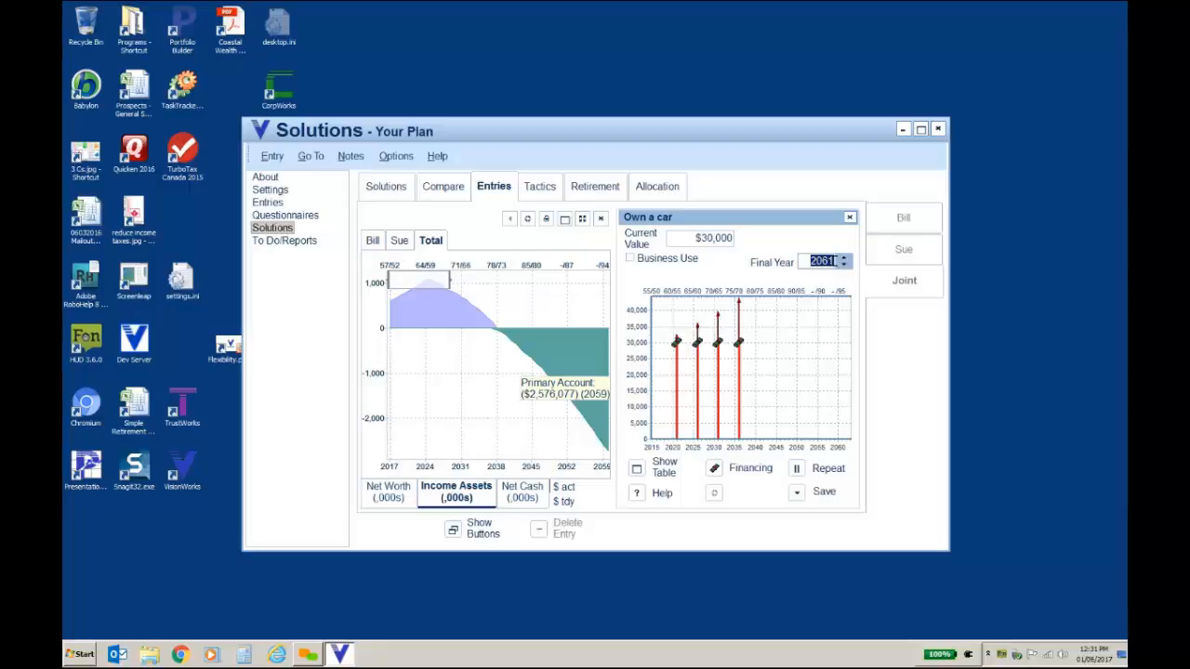
text(2045)
click(798, 492)
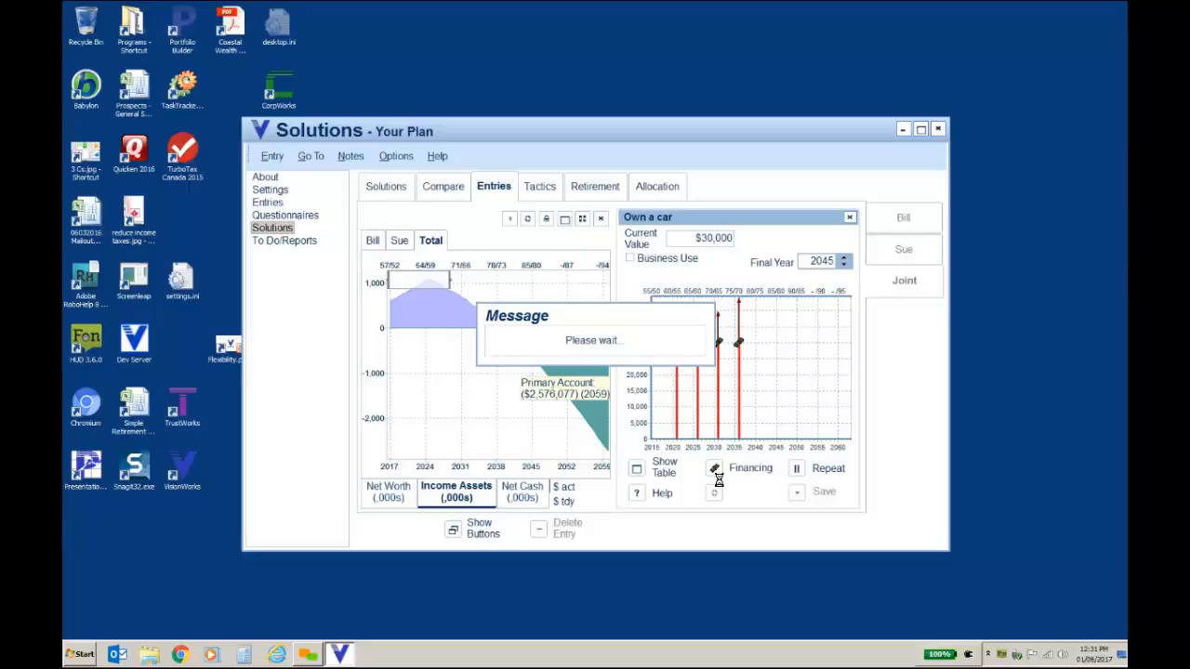
click(849, 216)
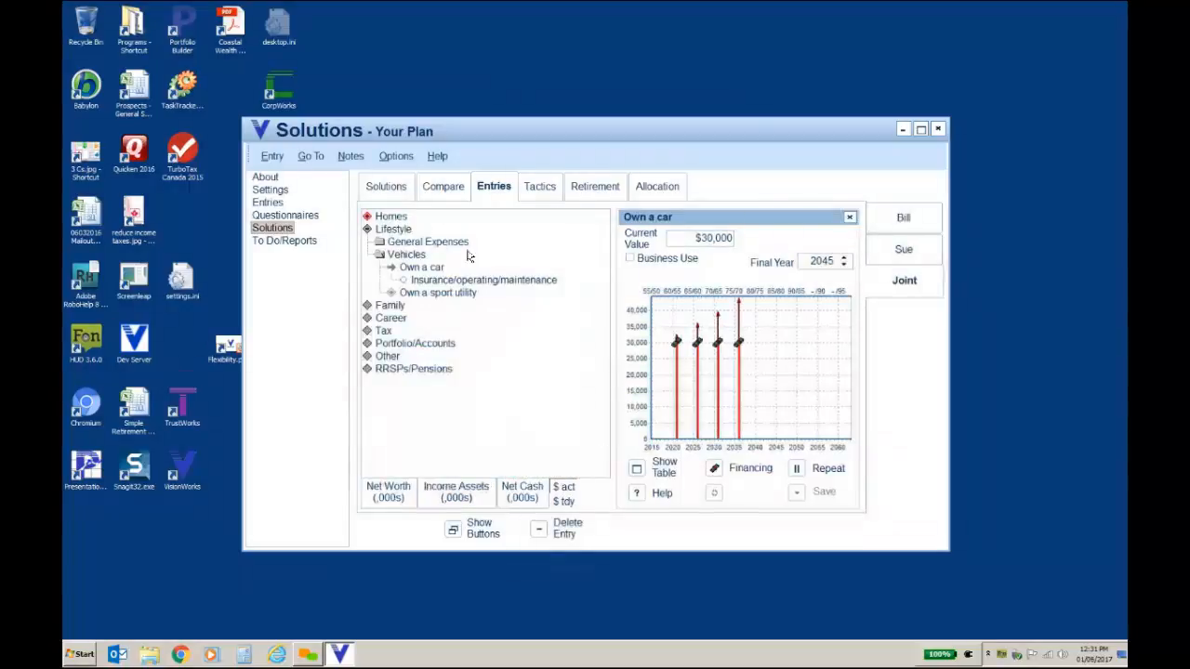
Step: Remove the joint sport utility's purchases after 2038, set its final year to 2050, and save and close the entry
click(418, 292)
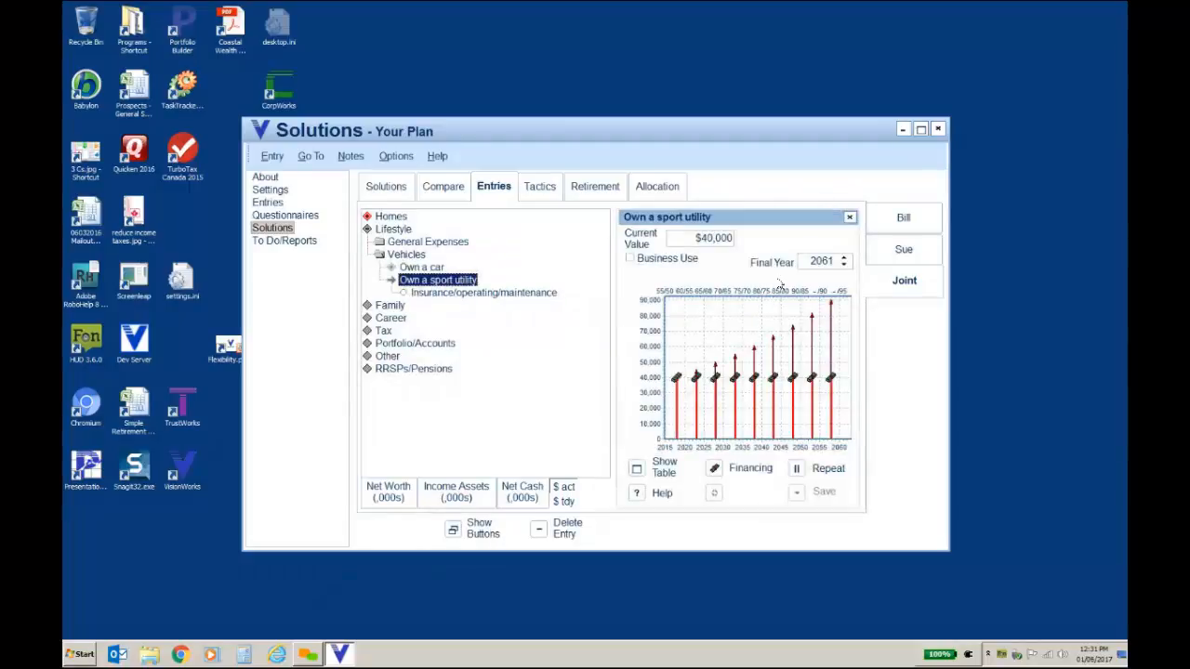
drag(832, 377, 768, 363)
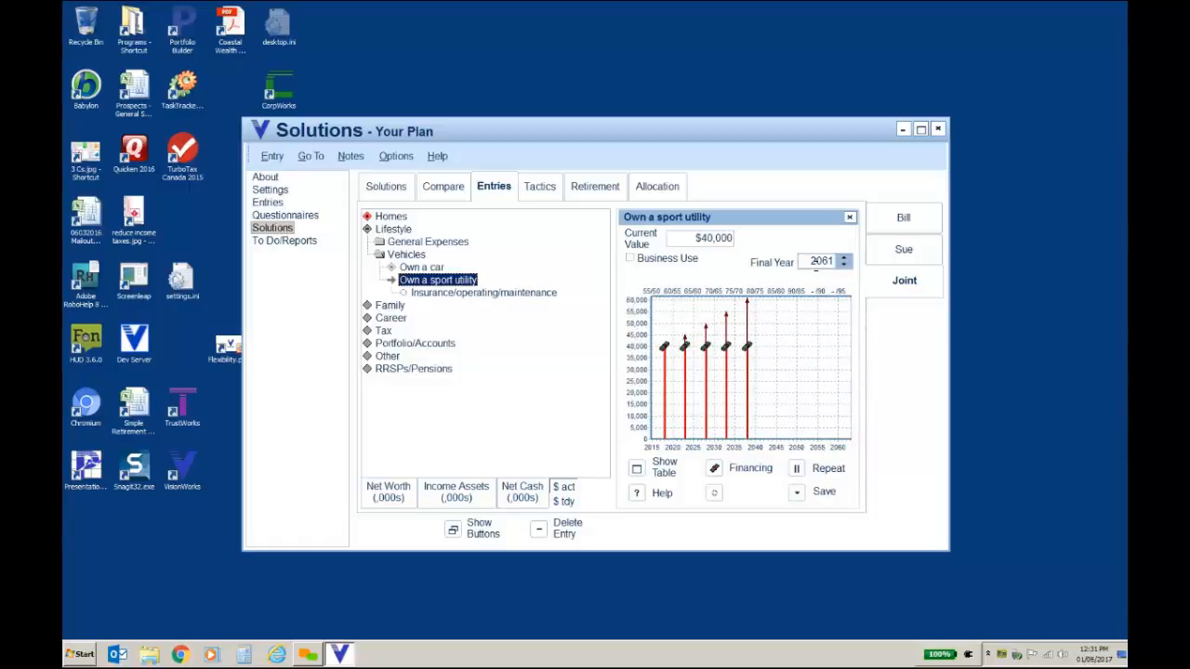
double_click(824, 261)
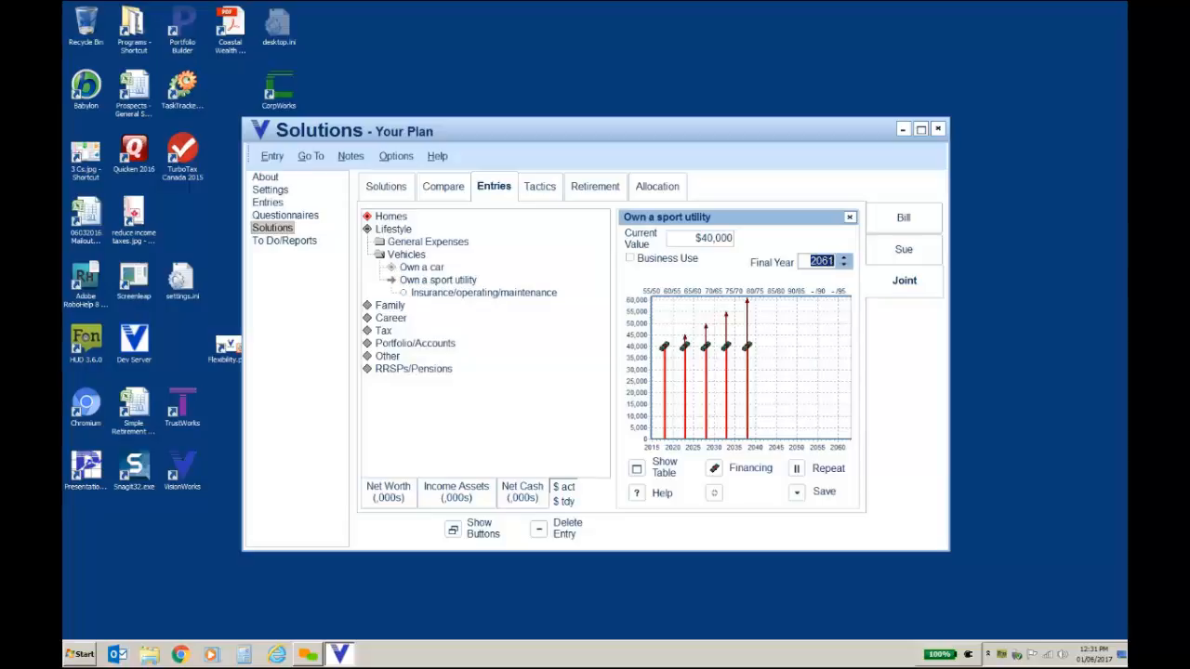
text(2050)
click(796, 498)
click(848, 218)
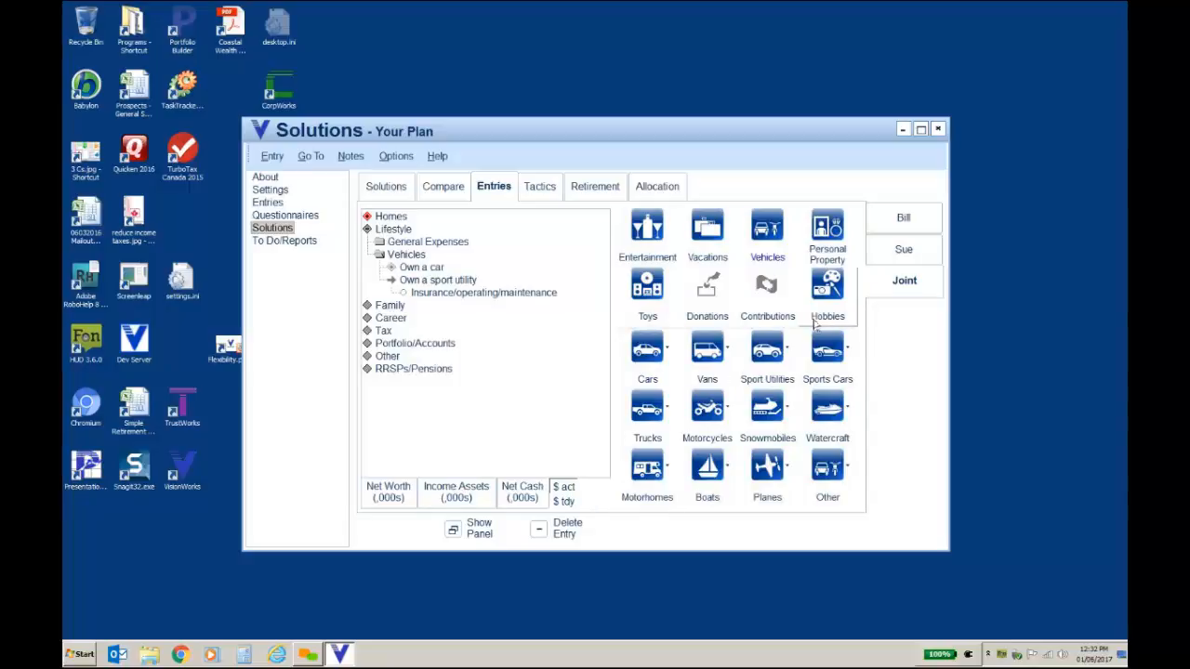
Step: Set the joint Owned Home under Homes to Sell as a whole asset on 01/01/2030
click(392, 217)
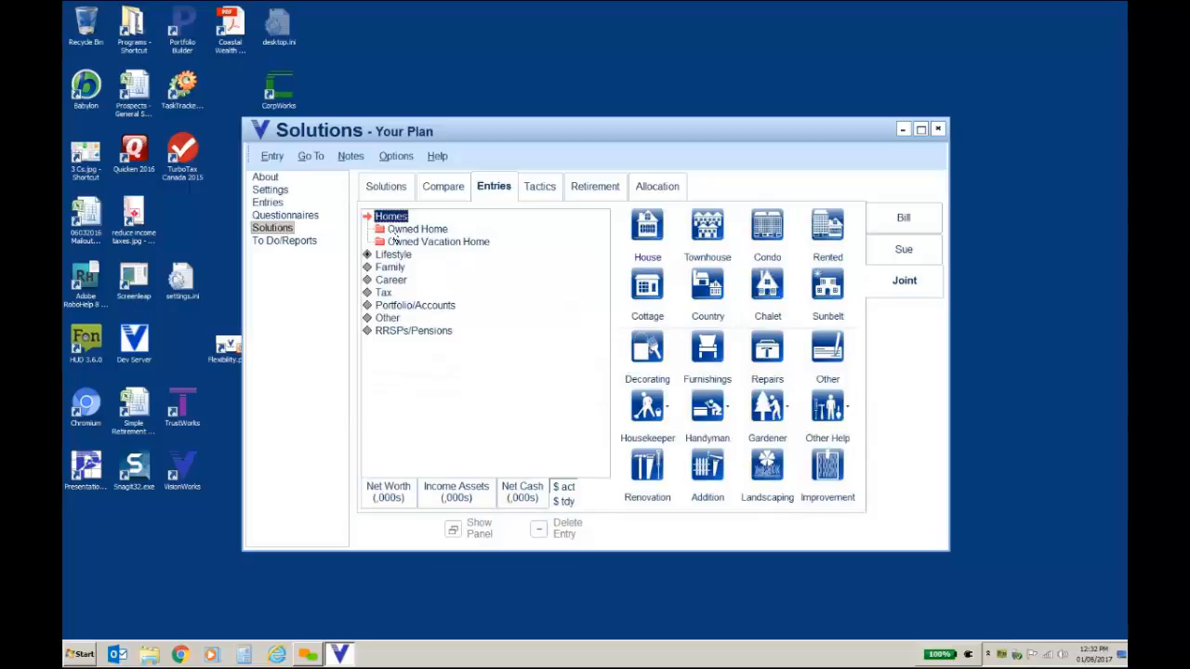
click(400, 230)
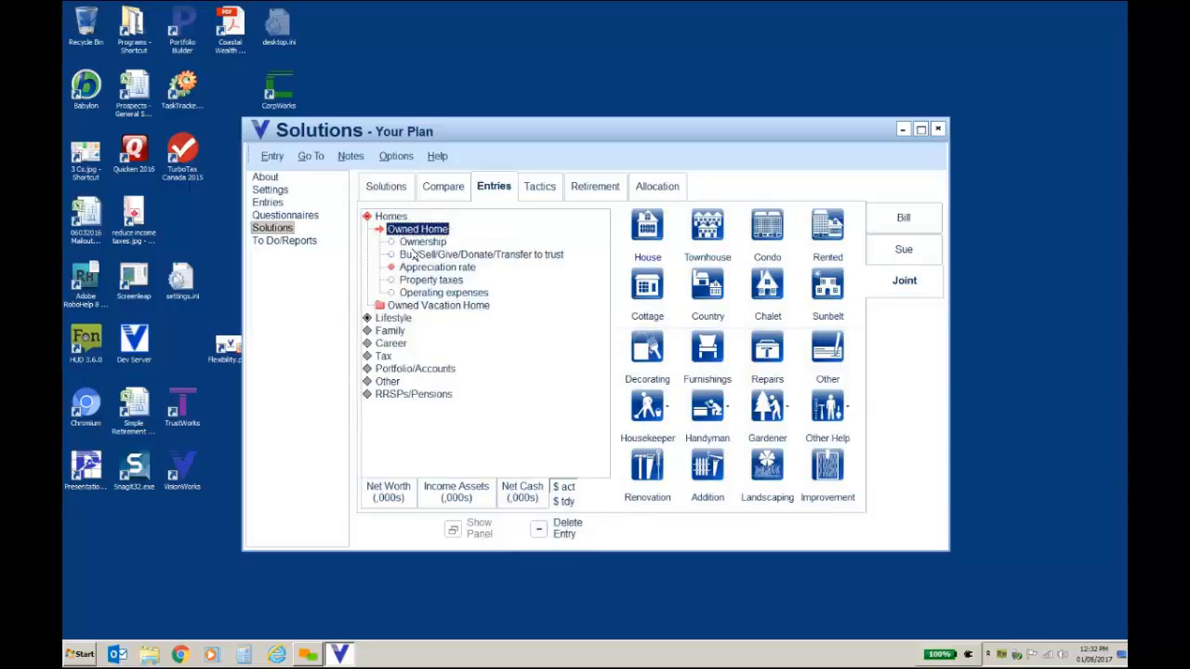
click(416, 255)
click(735, 236)
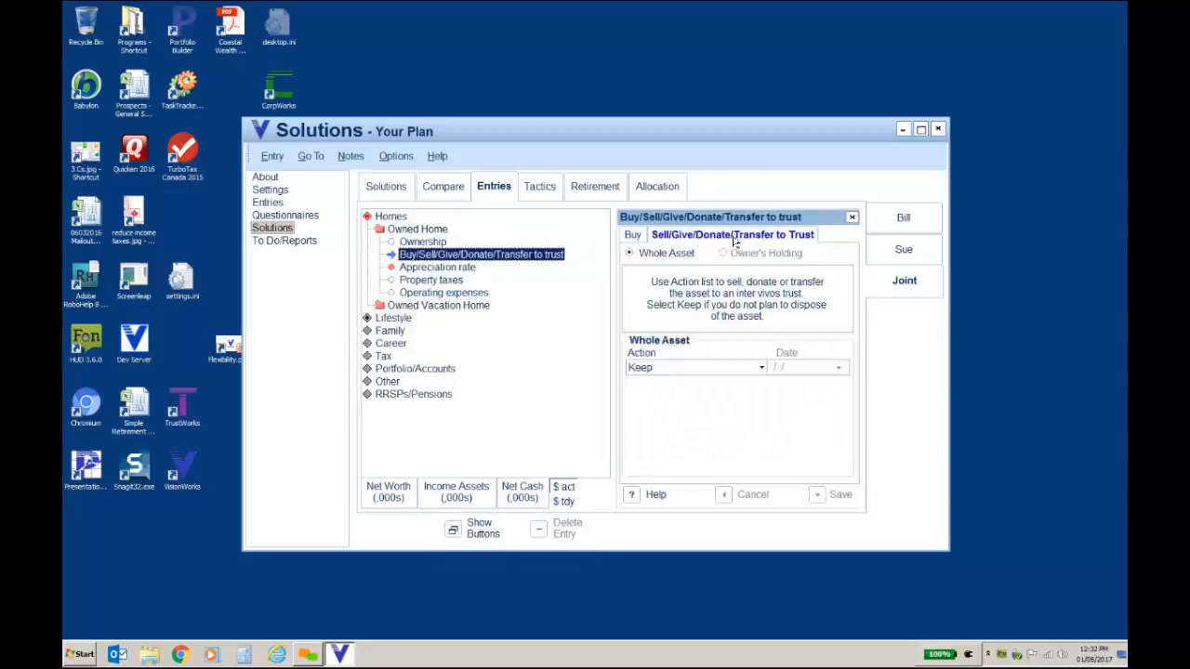
click(761, 367)
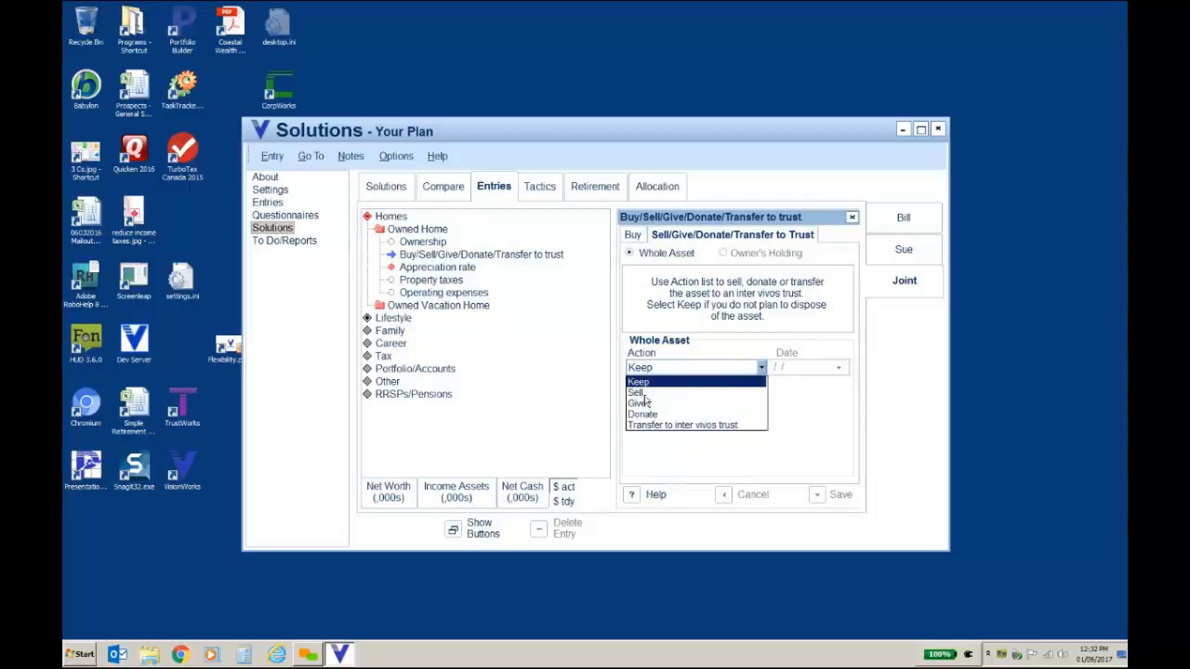
click(662, 390)
click(788, 366)
drag(816, 366, 760, 367)
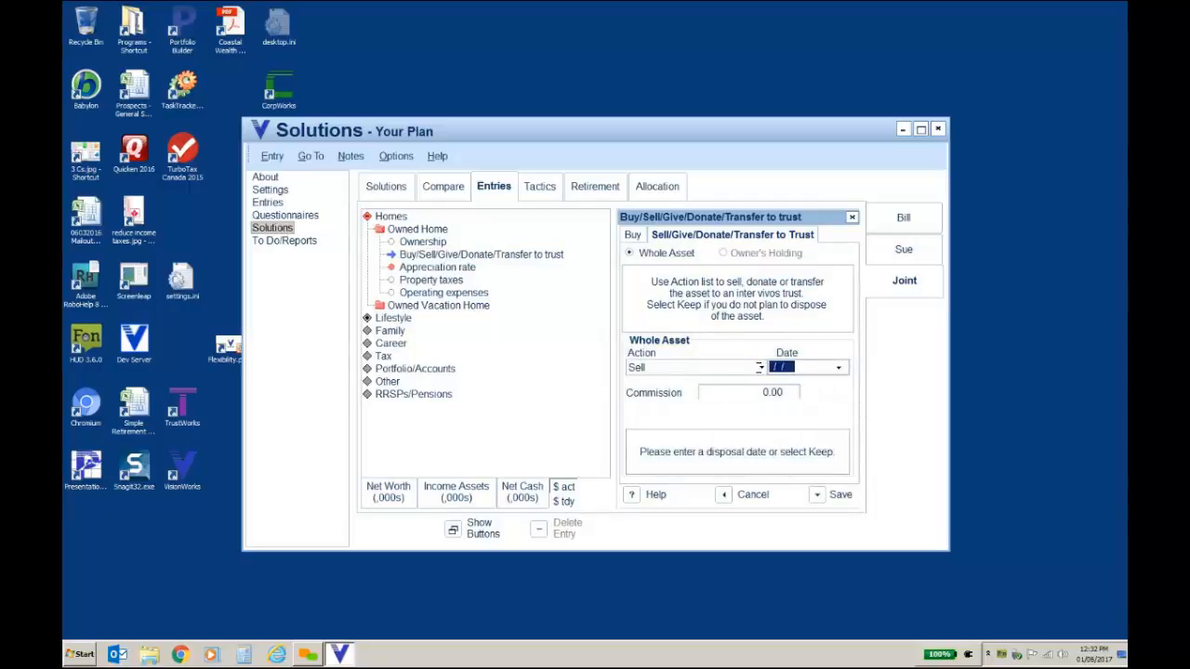
text(0)
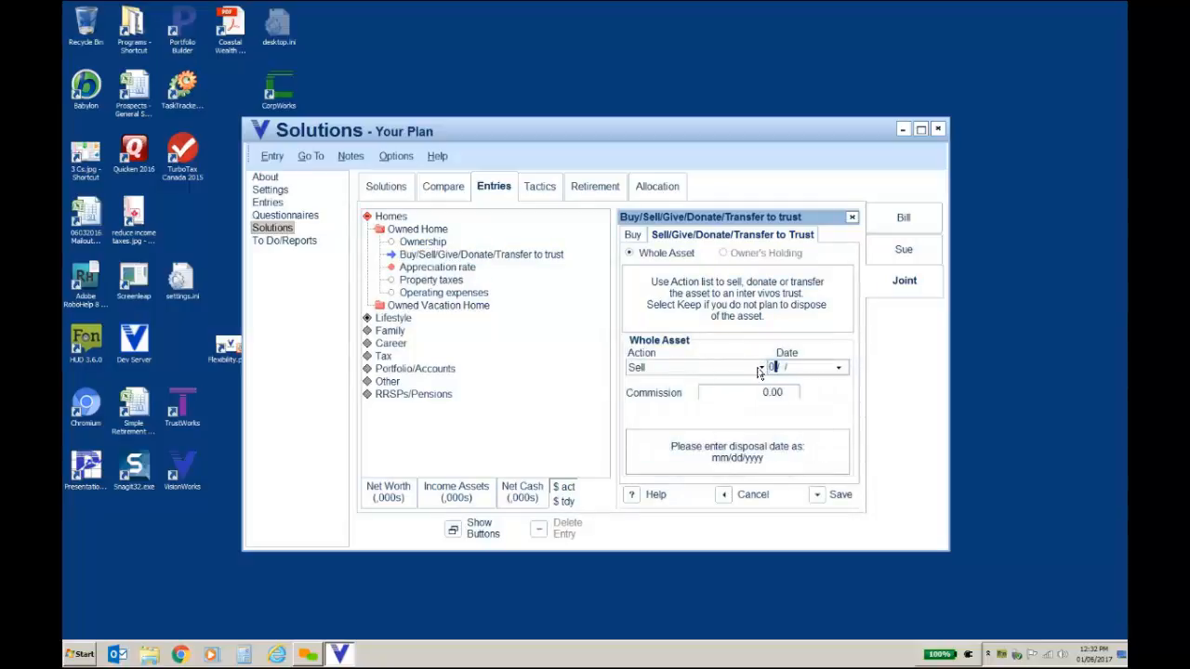
text(1/01/2030)
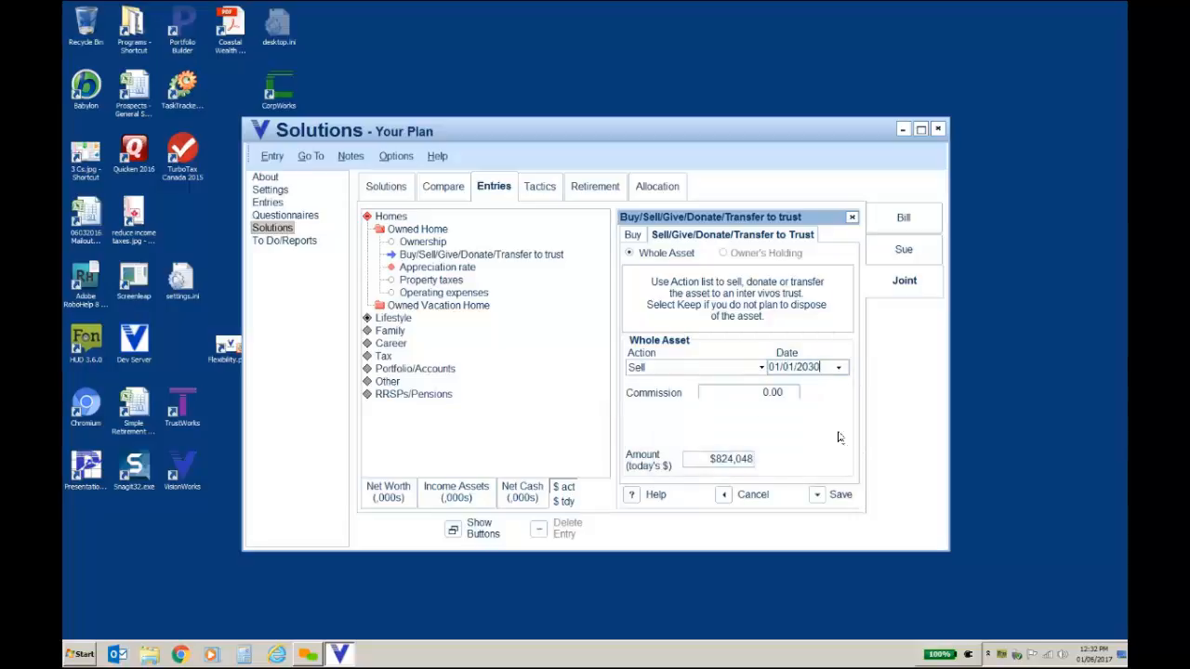
Step: Review the Owned Home's purchase details, save its sale entry, and close it after rechecking the sale terms
click(632, 235)
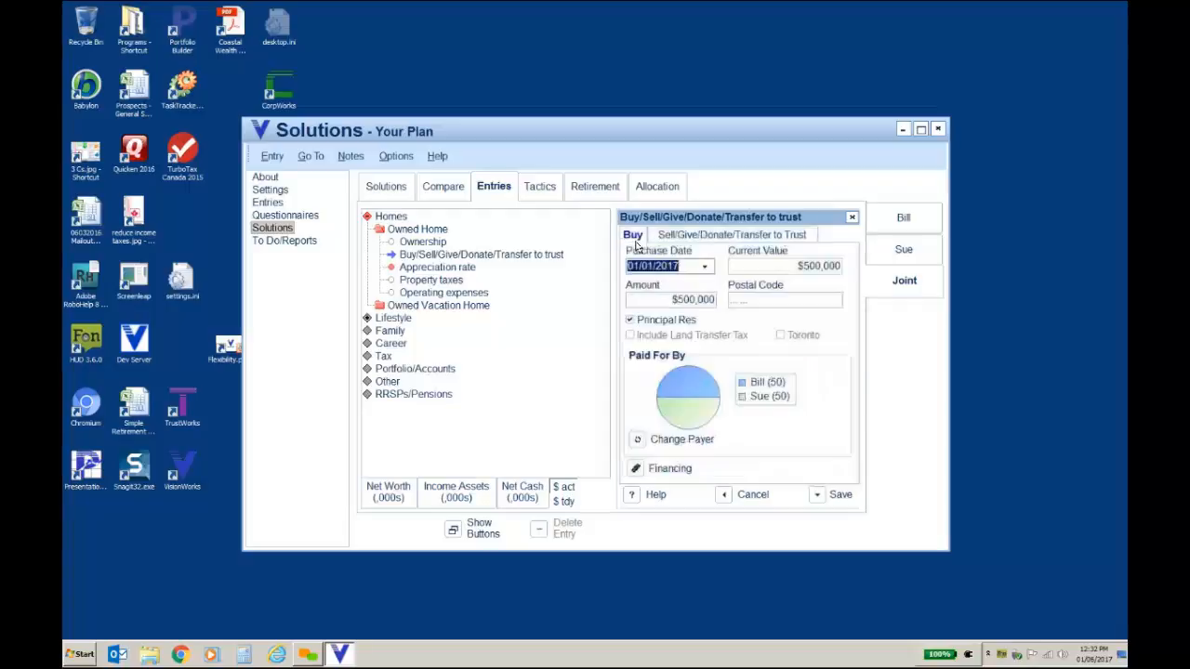
click(818, 500)
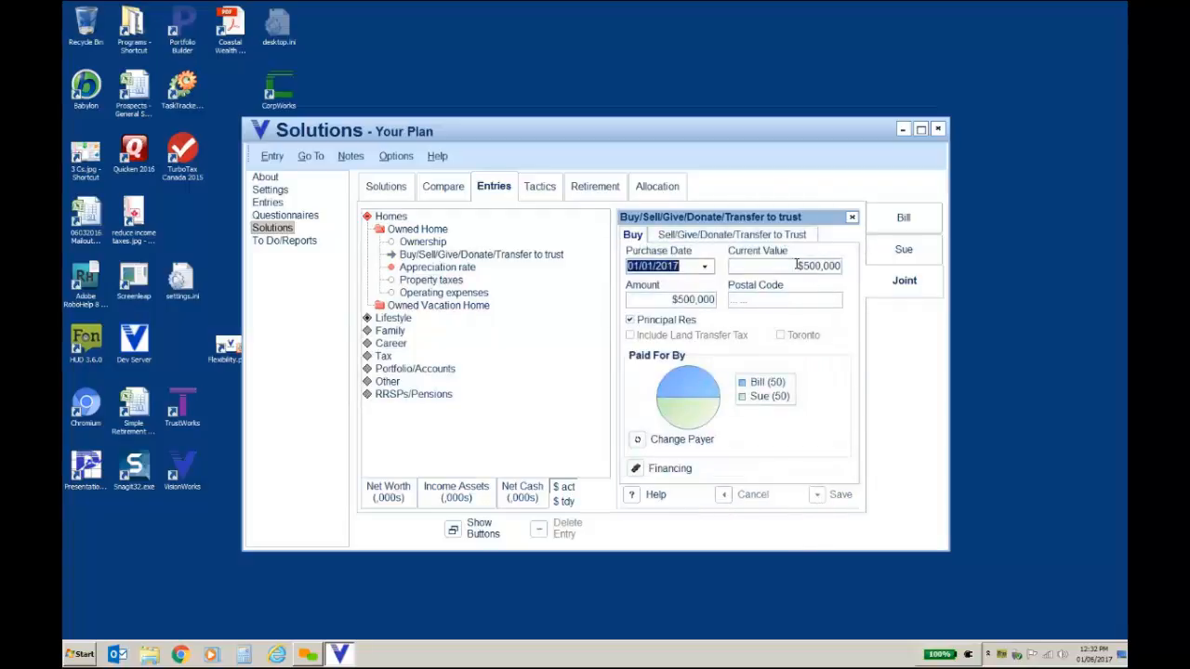
click(781, 236)
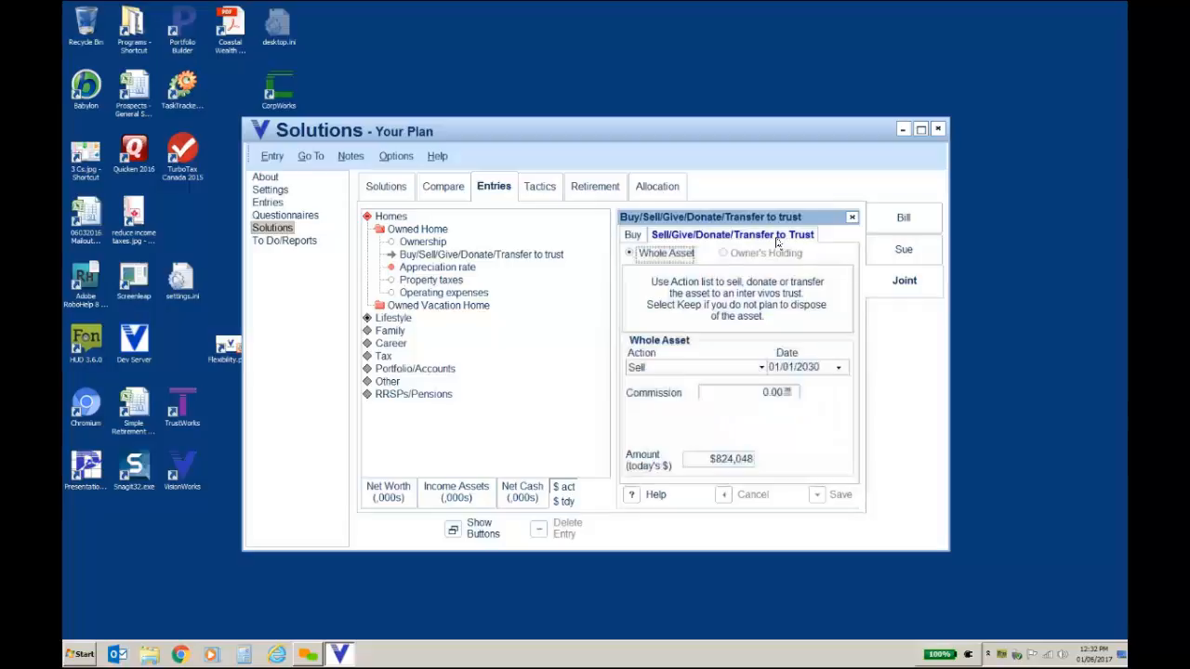
click(852, 217)
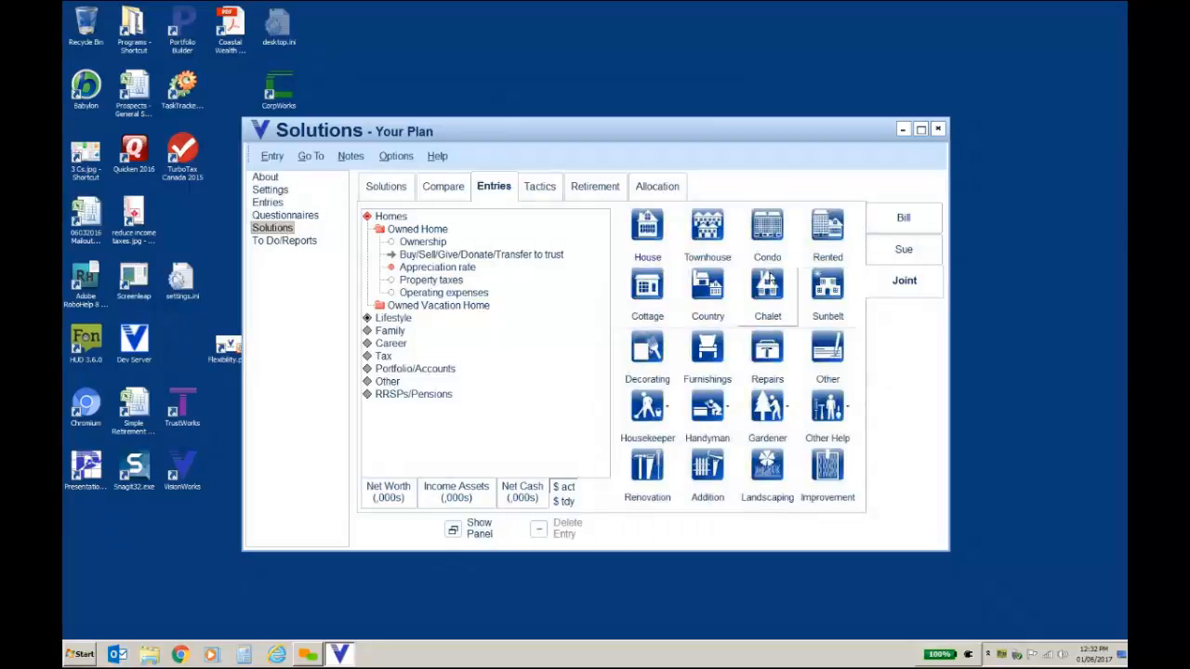
Step: Add a joint condo with purchase date 01/02/2030, mark it as principal residence, set its amount to $300,000, and save
click(773, 234)
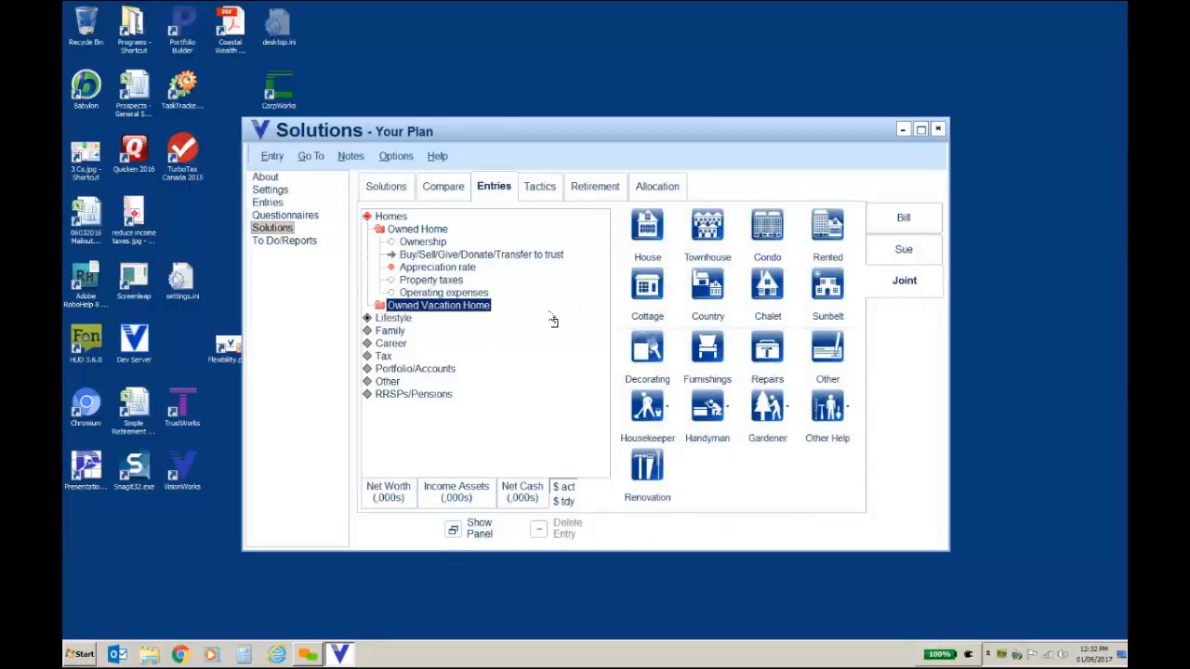
click(561, 380)
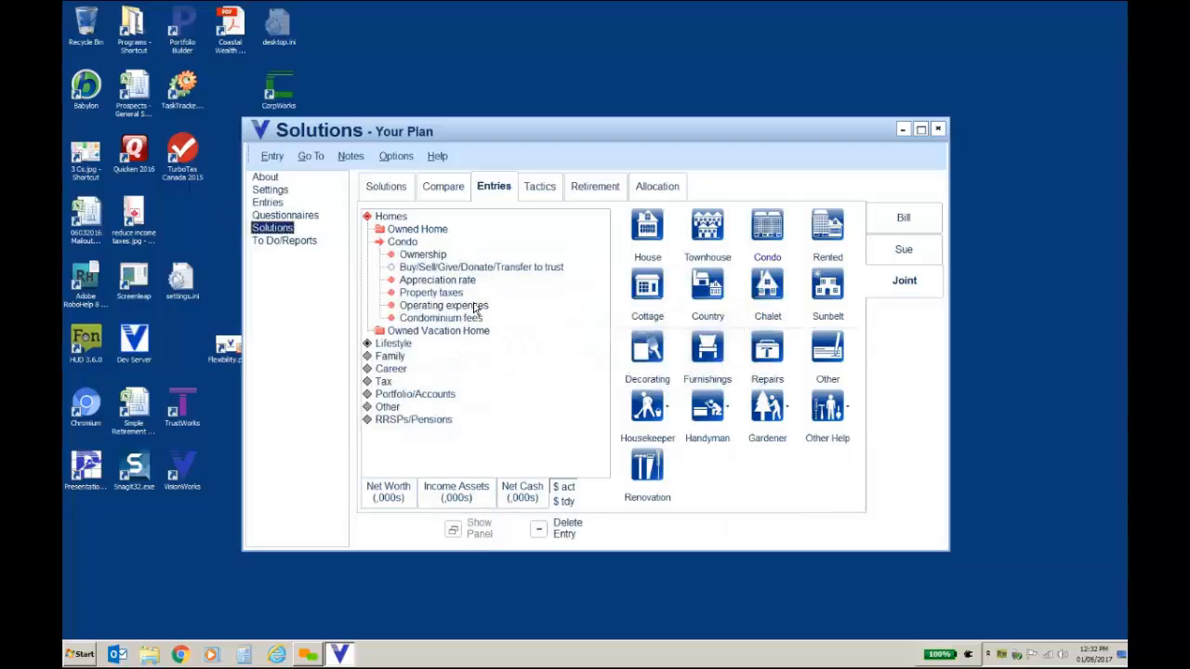
click(446, 270)
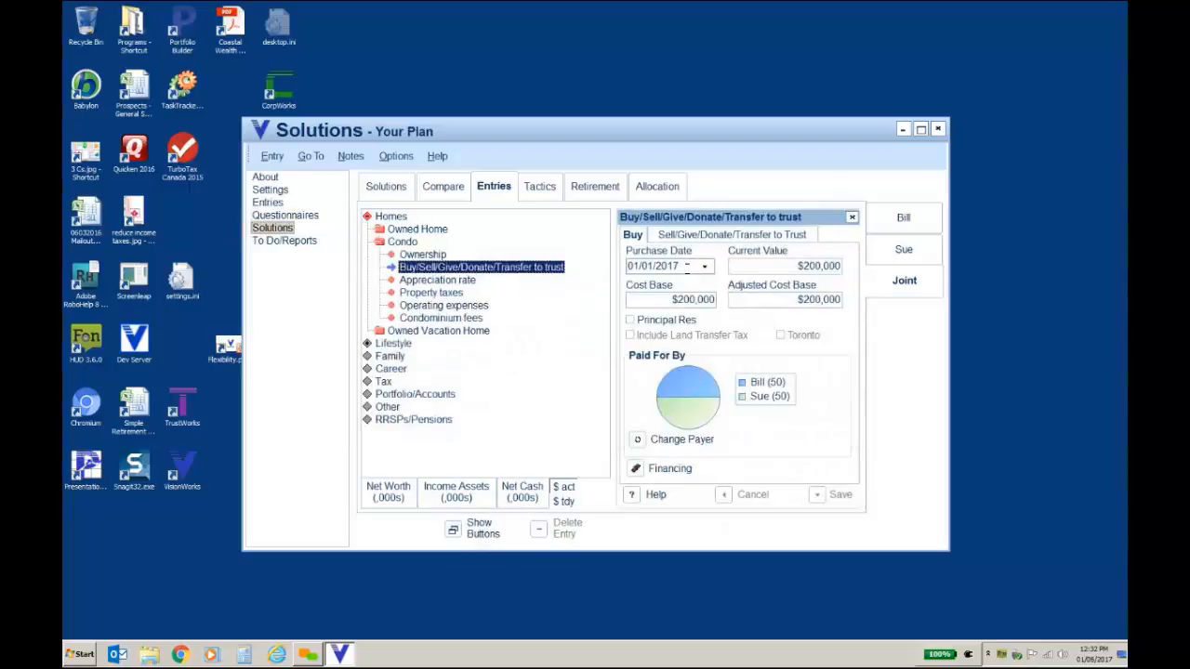
text(01/02/20)
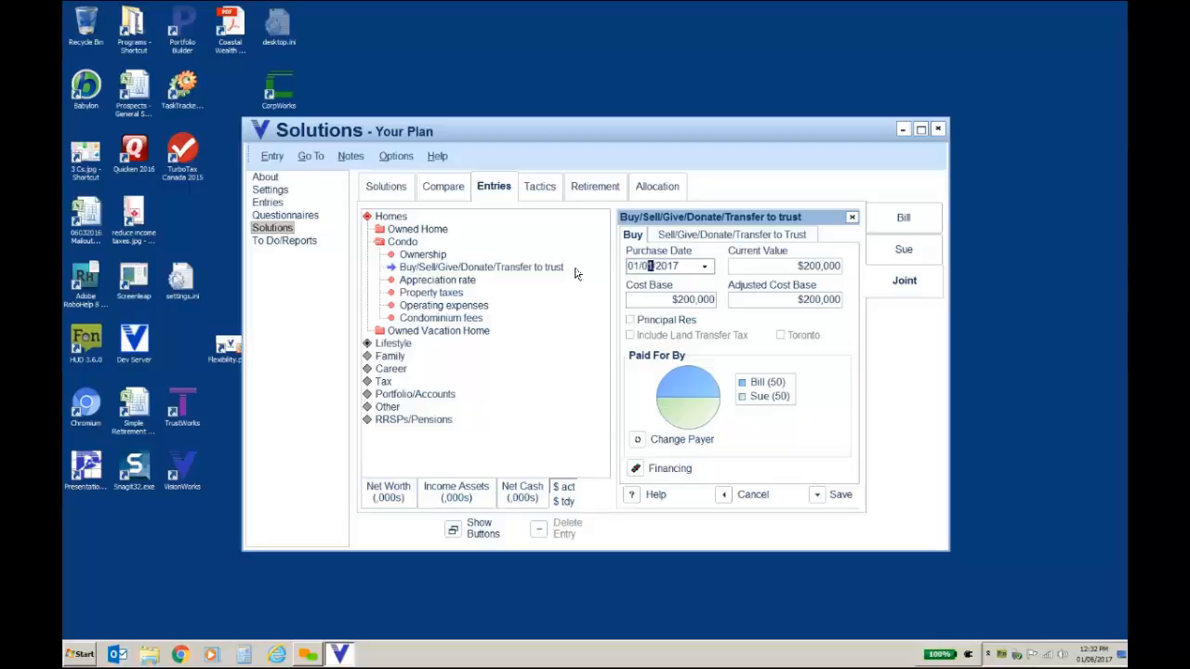
text(30)
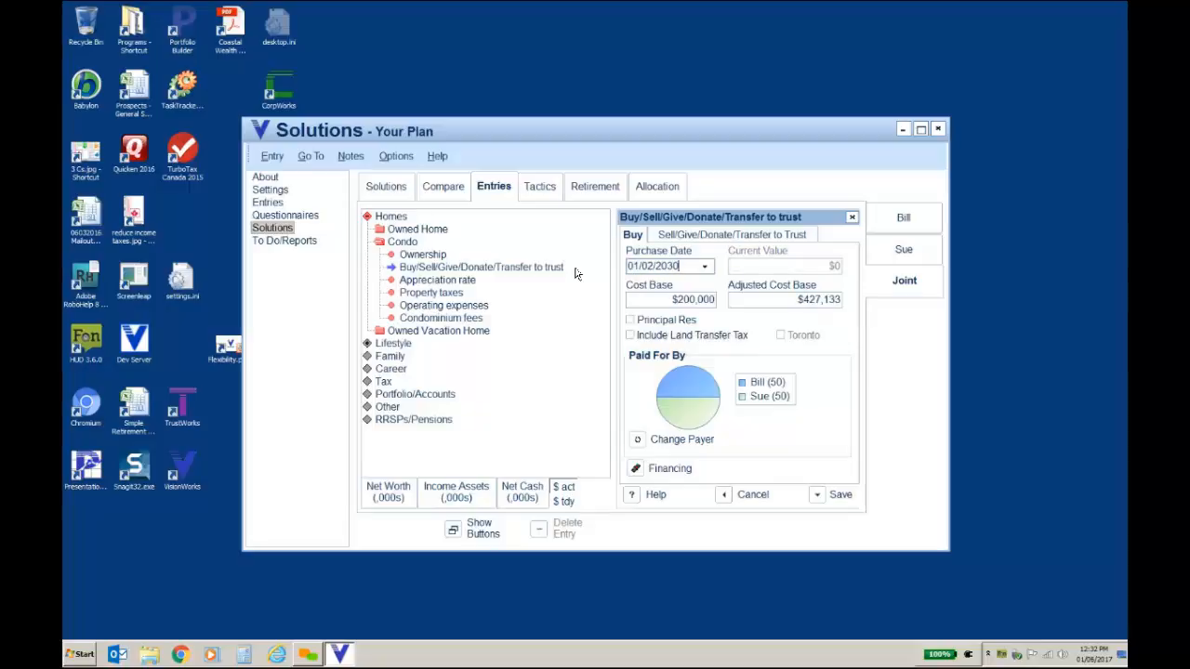
click(630, 321)
drag(670, 300, 715, 299)
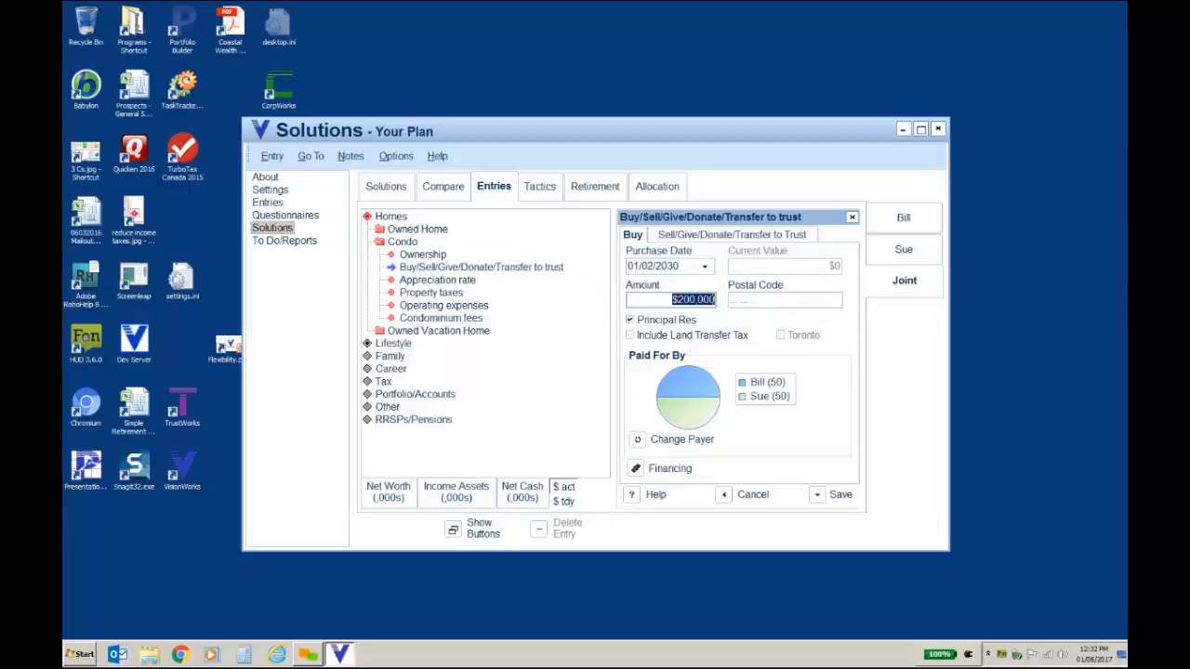
text(300000)
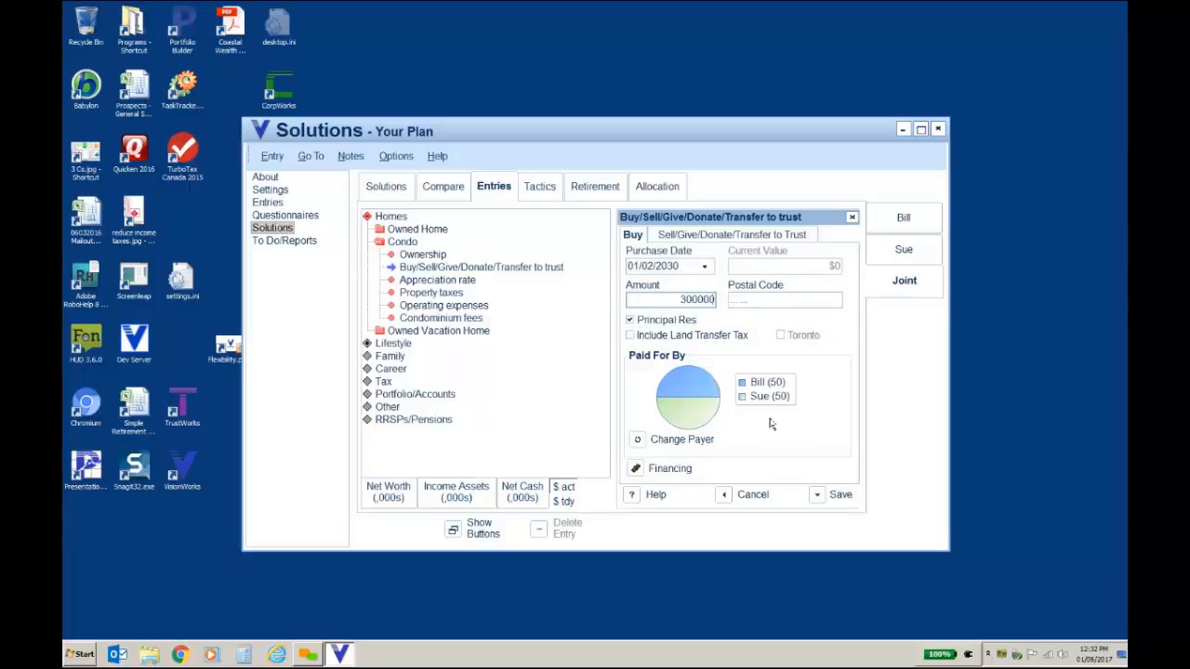
click(818, 497)
Step: Set the second client's CPP/QPP starting age to 65 in the retirement settings and save
click(586, 188)
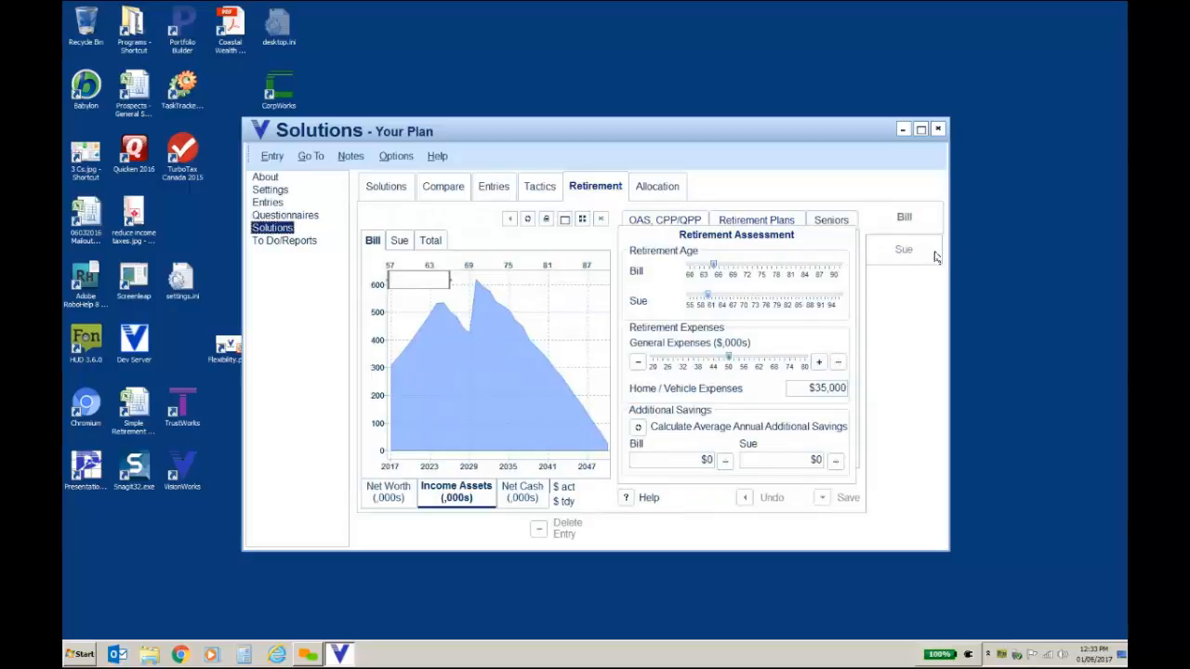
click(705, 224)
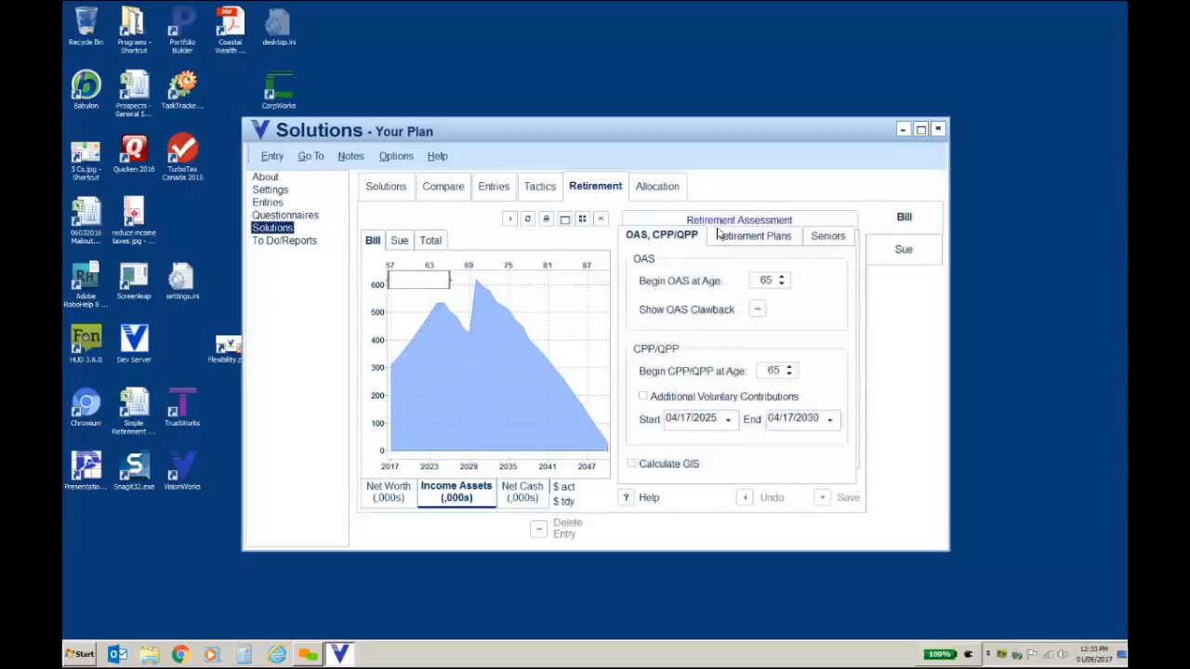
click(894, 253)
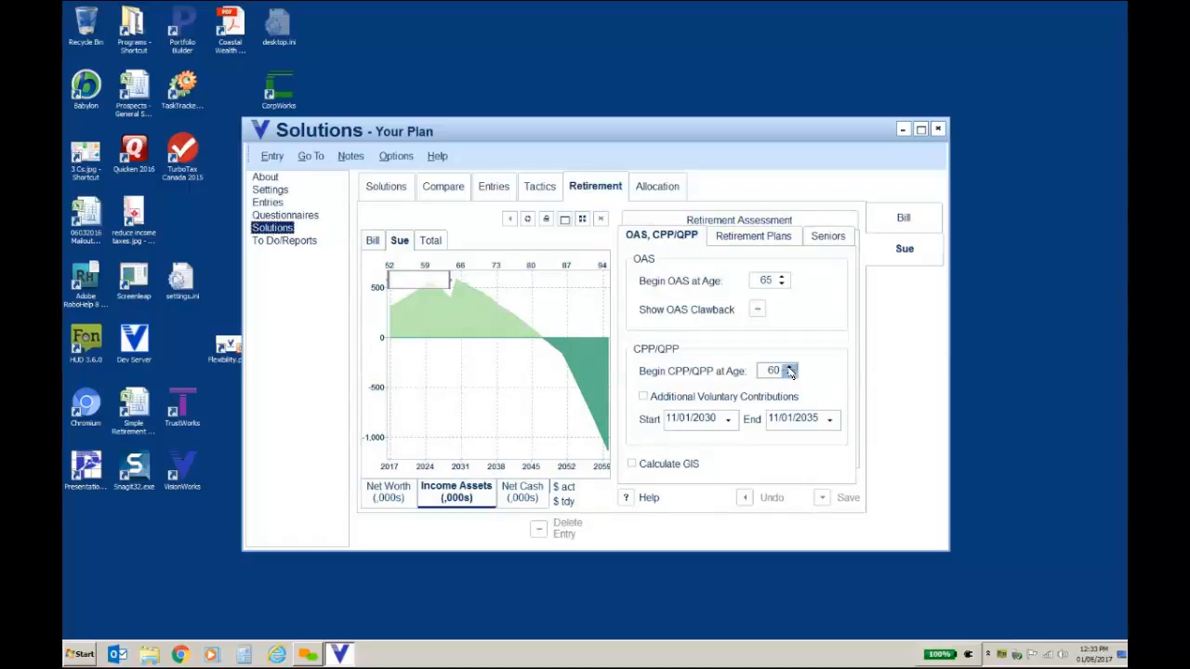
click(789, 369)
click(789, 369)
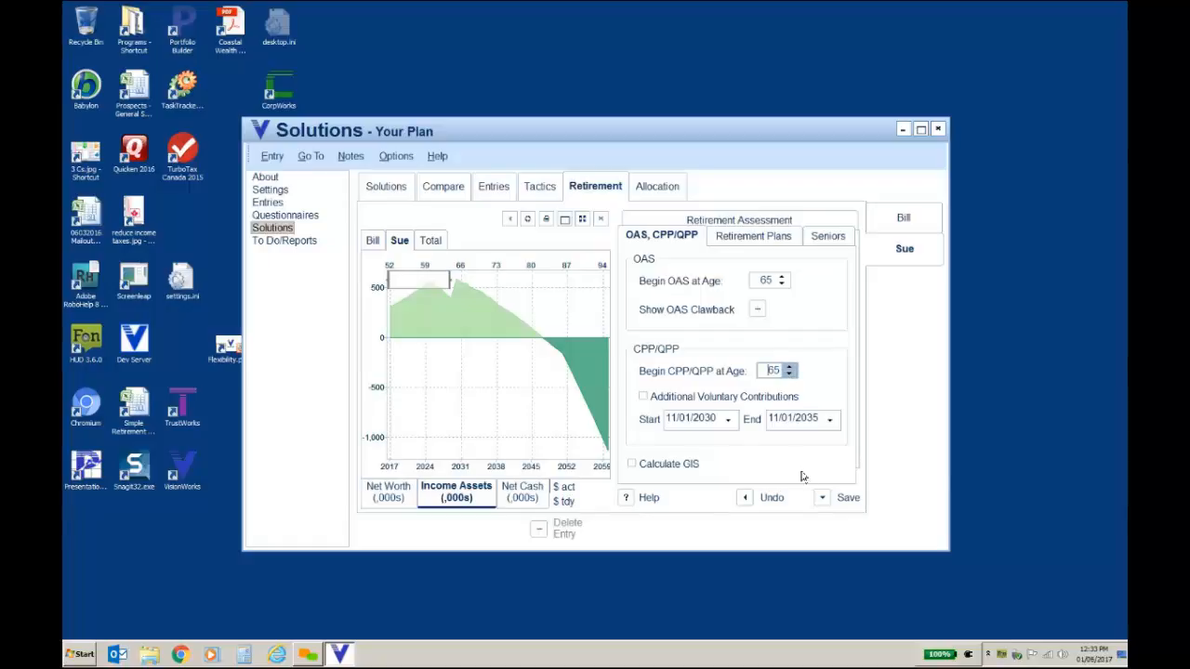
click(822, 500)
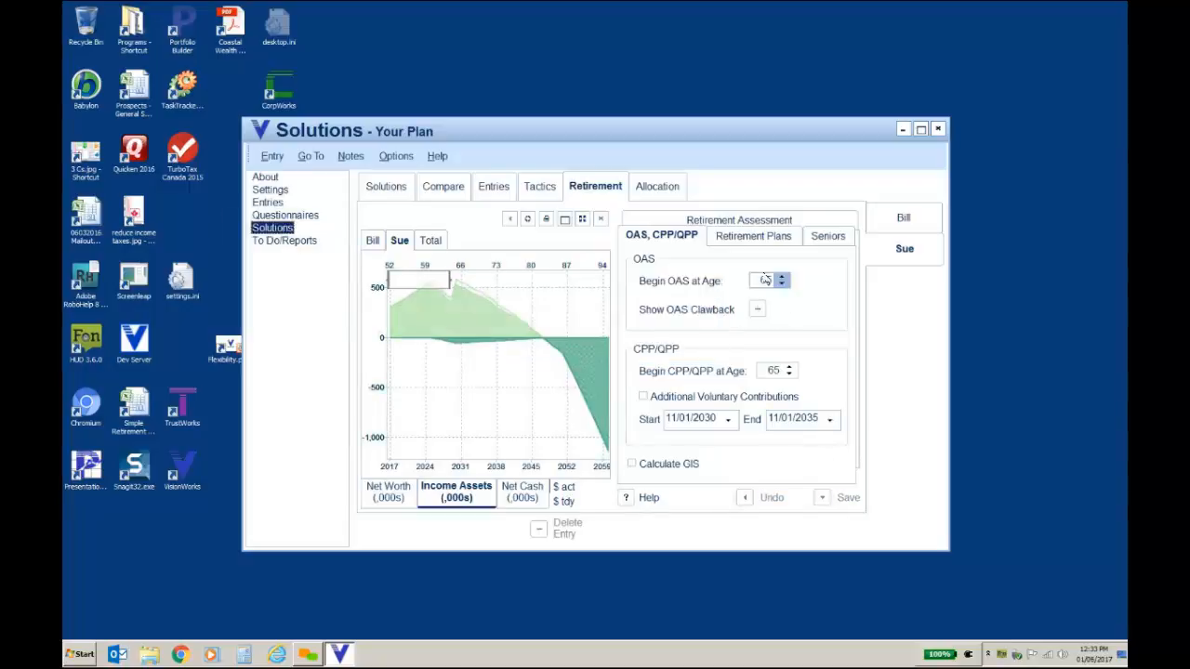
Step: Set the second client's automatic RRSP/LIRA withdrawals to begin at age 71 and save the retirement plan settings
click(758, 237)
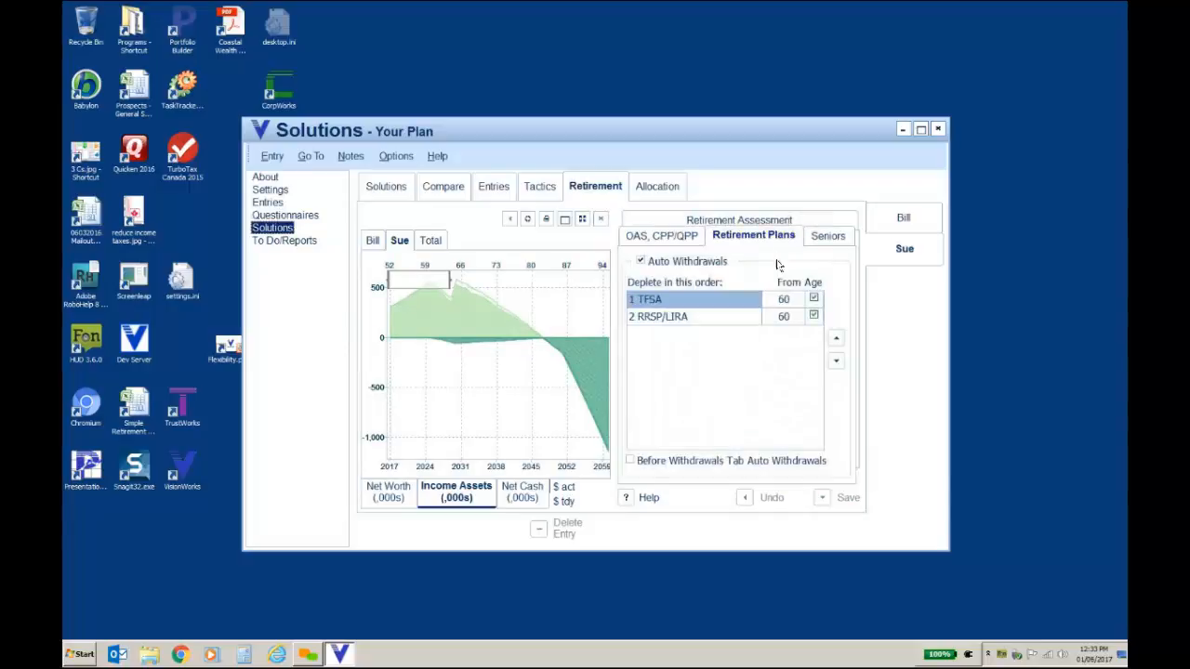
click(784, 319)
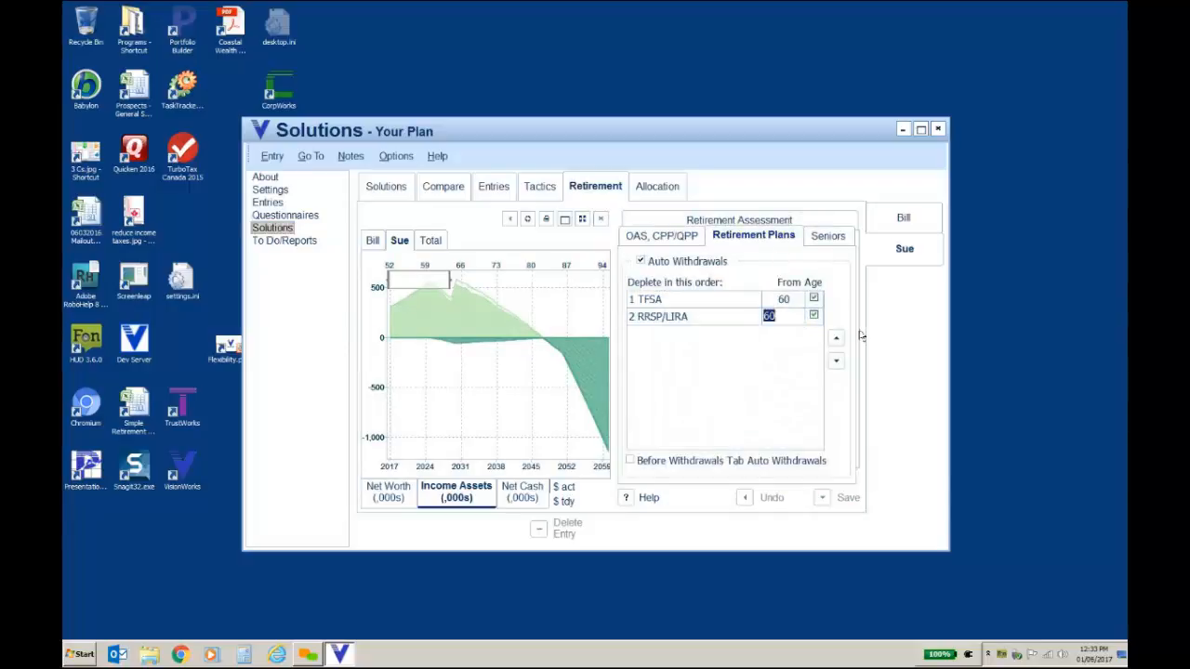
text(71)
click(779, 301)
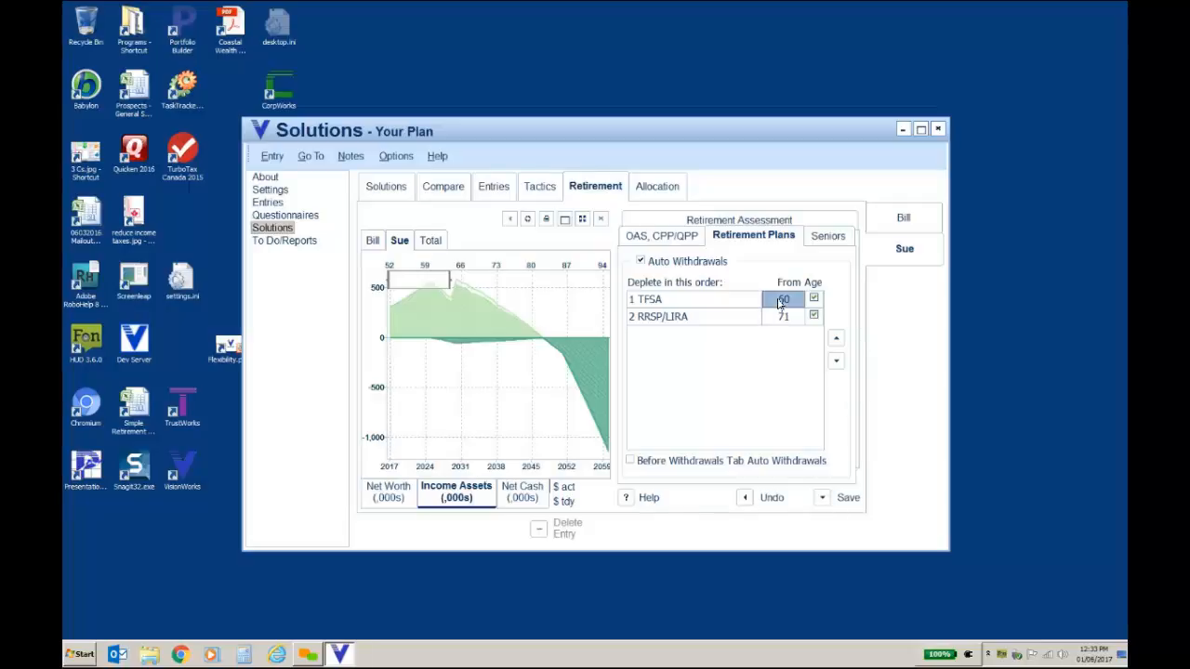
click(820, 497)
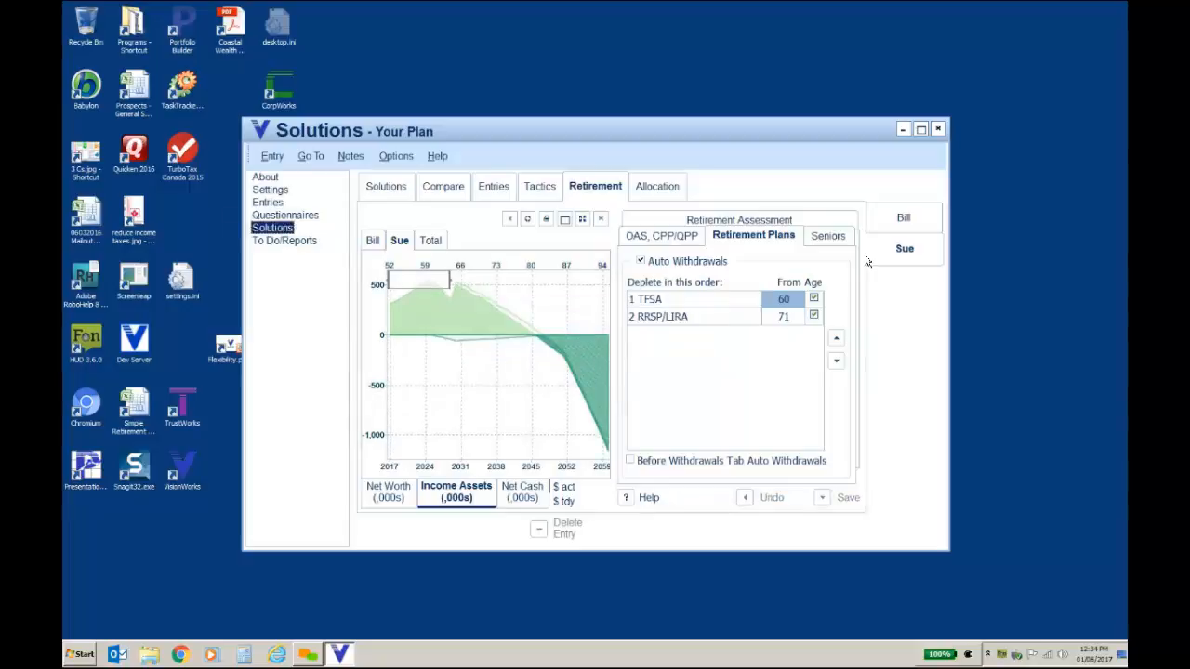
Step: Set the first client's automatic RRSP/LIRA withdrawals to begin at age 71 and save the retirement plan settings
click(895, 219)
click(793, 319)
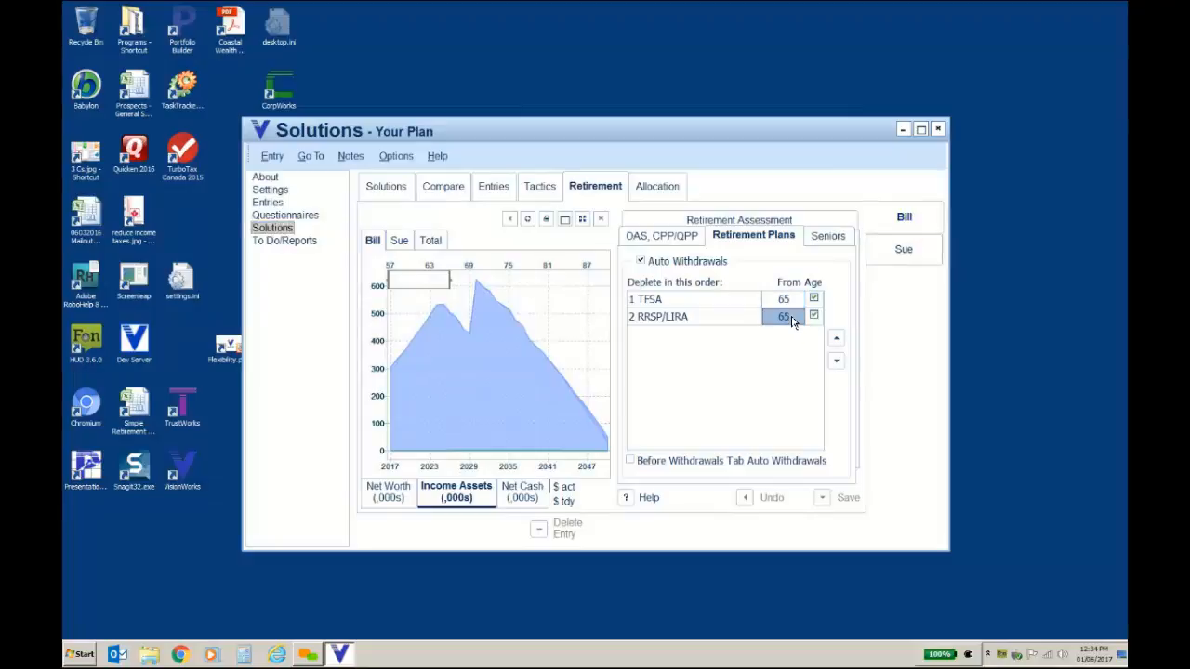
click(779, 322)
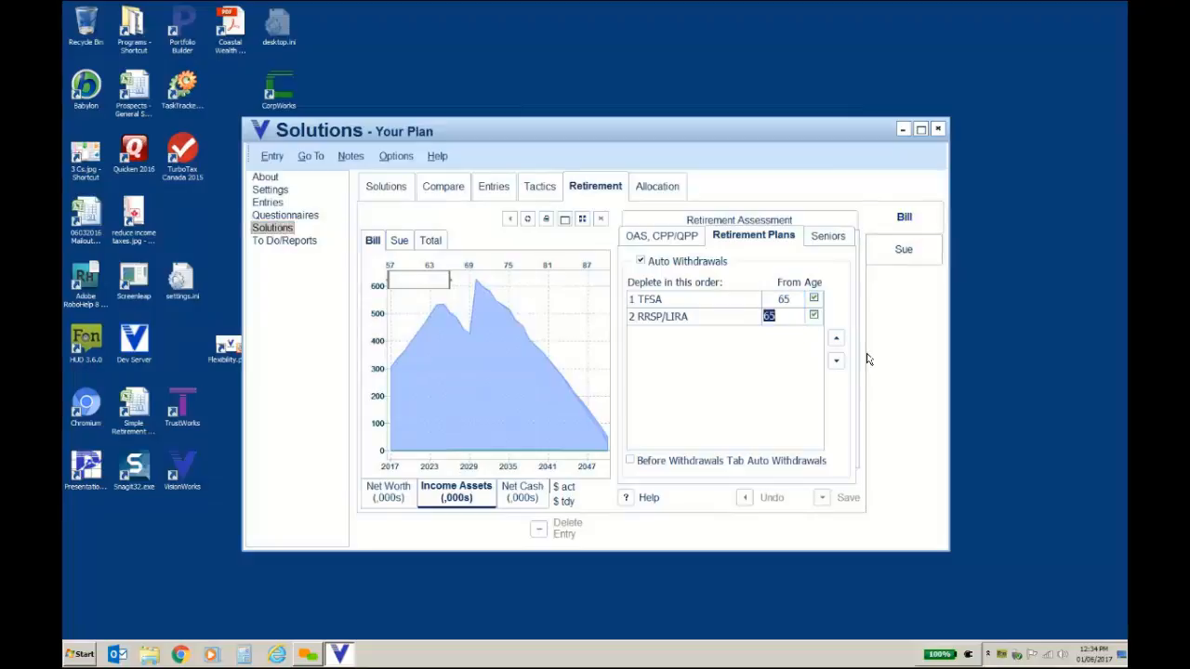
text(71)
click(793, 303)
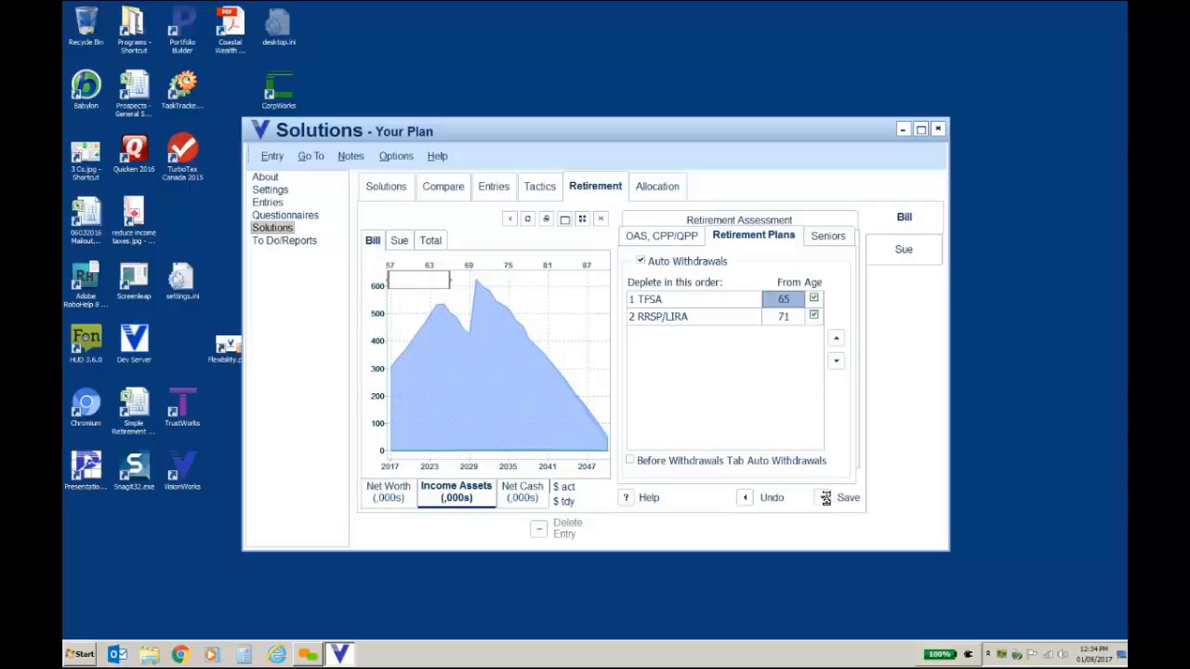
click(825, 499)
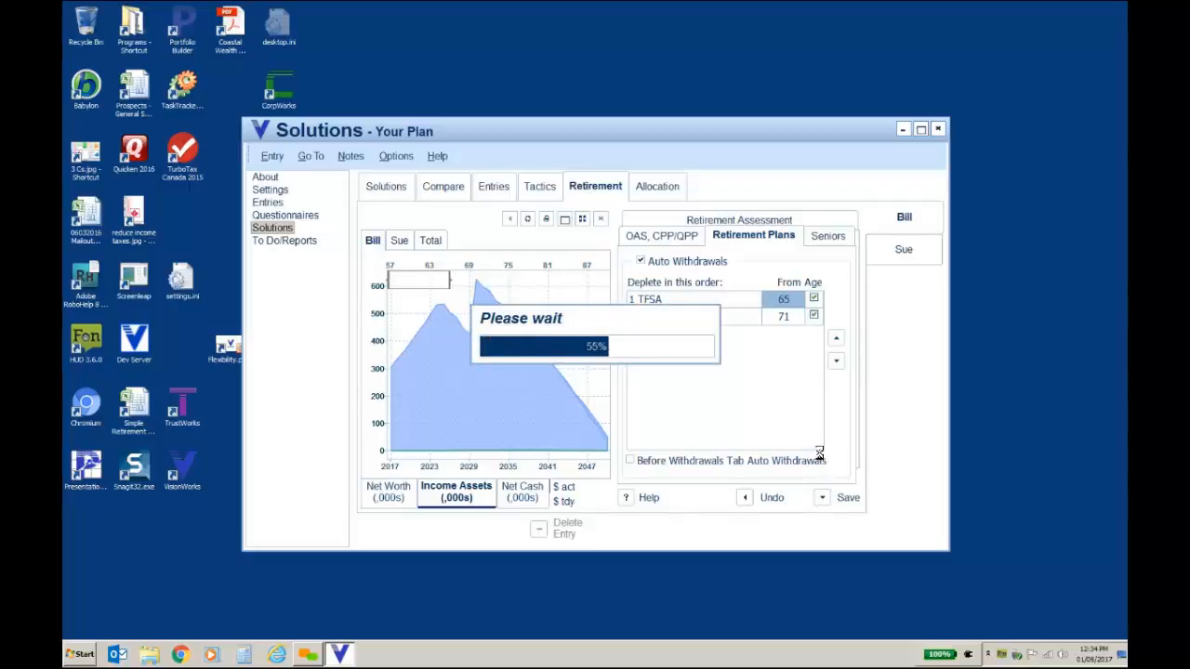
Step: Set the first client's non-registered portfolio allocation from 2017 to the Forstrong Global Asset Management SMA Moderate Core, apply it to all portfolios, and save
click(659, 194)
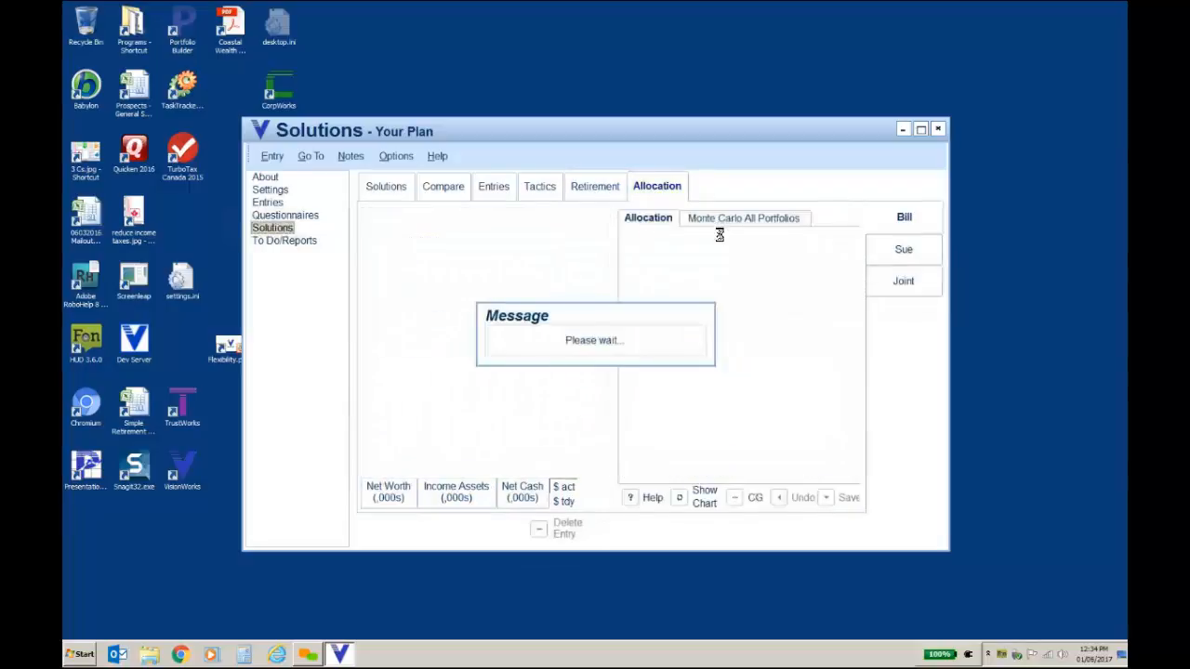
click(884, 219)
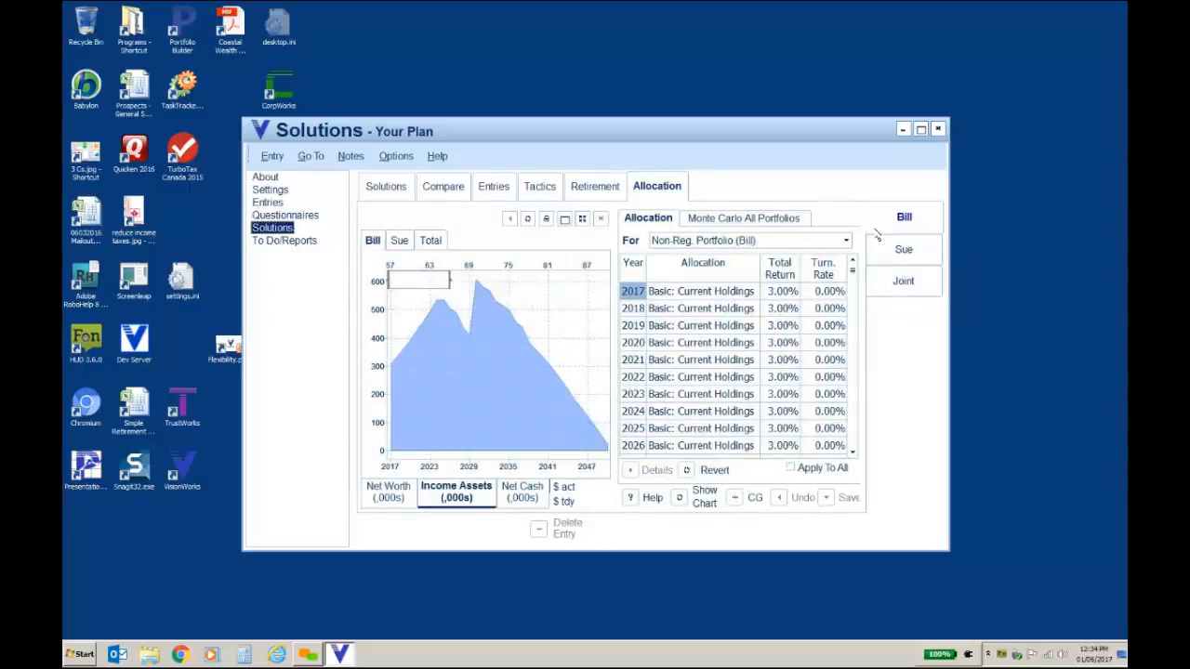
click(758, 294)
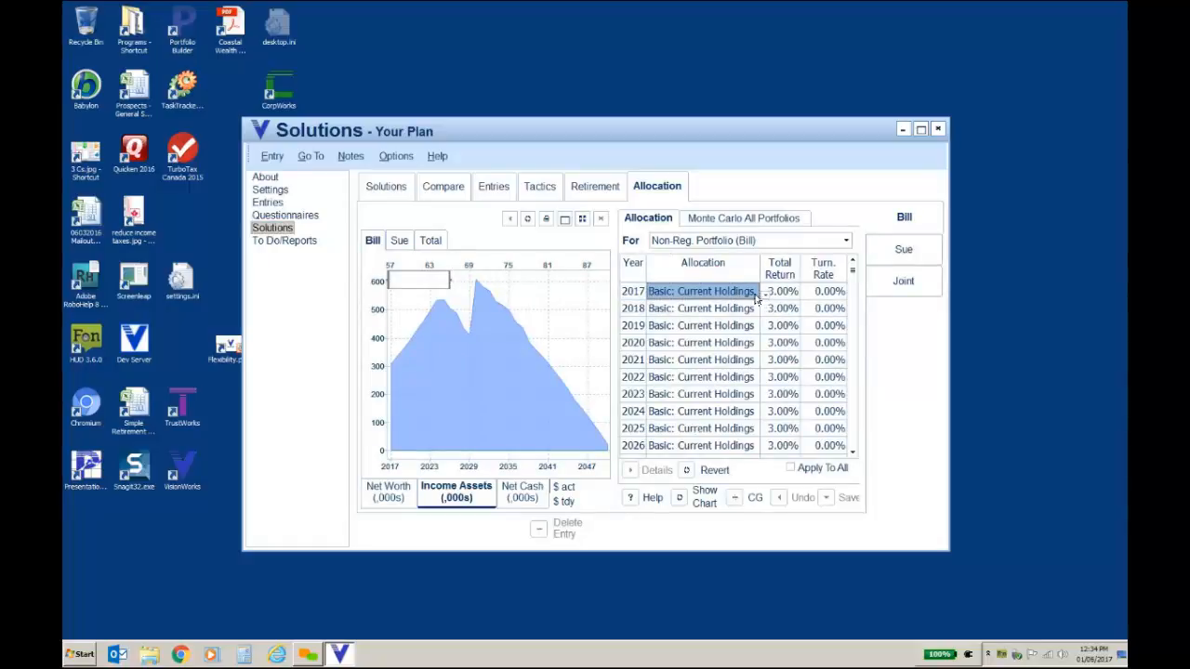
click(759, 294)
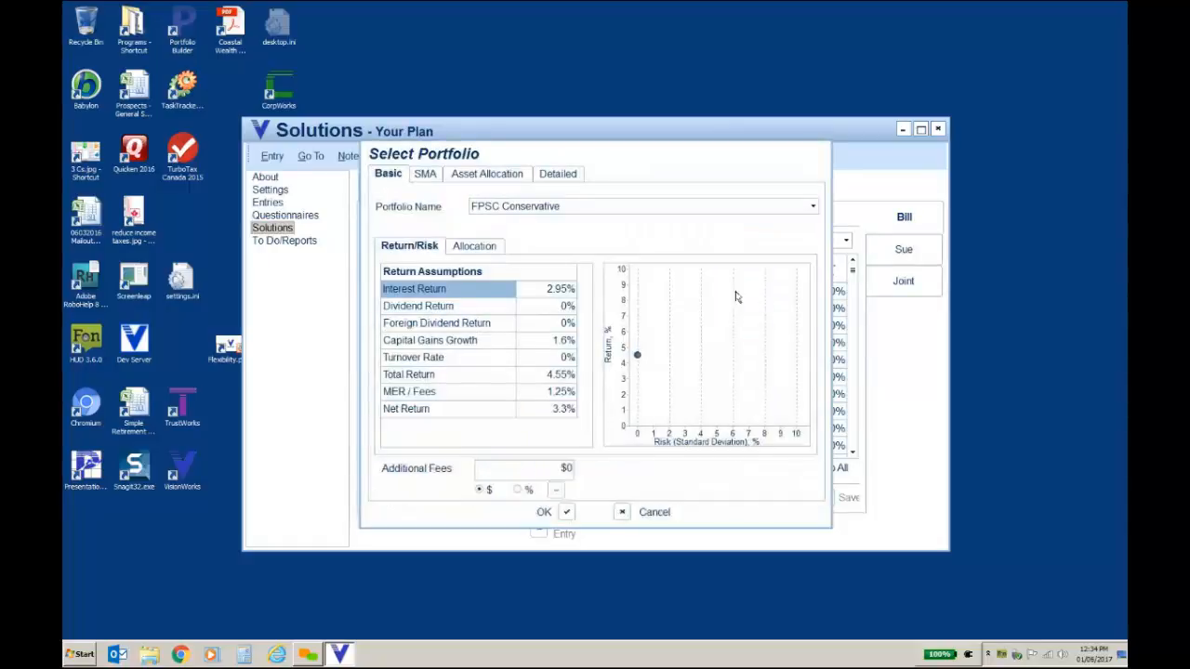
click(425, 175)
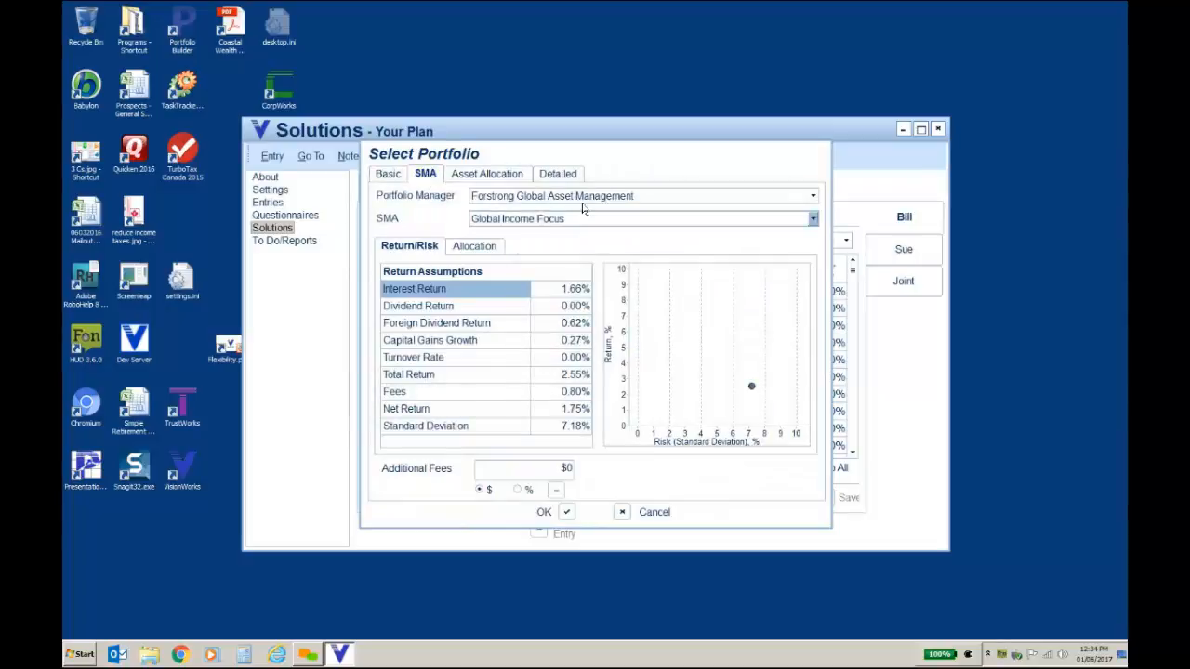
click(814, 219)
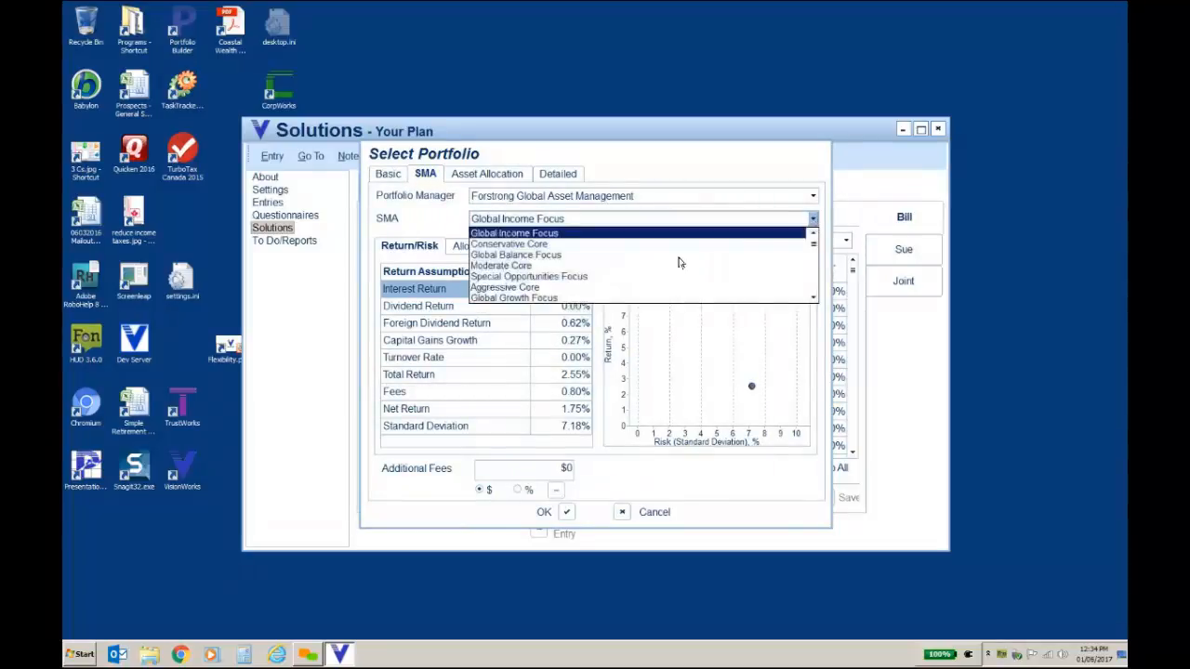
click(553, 277)
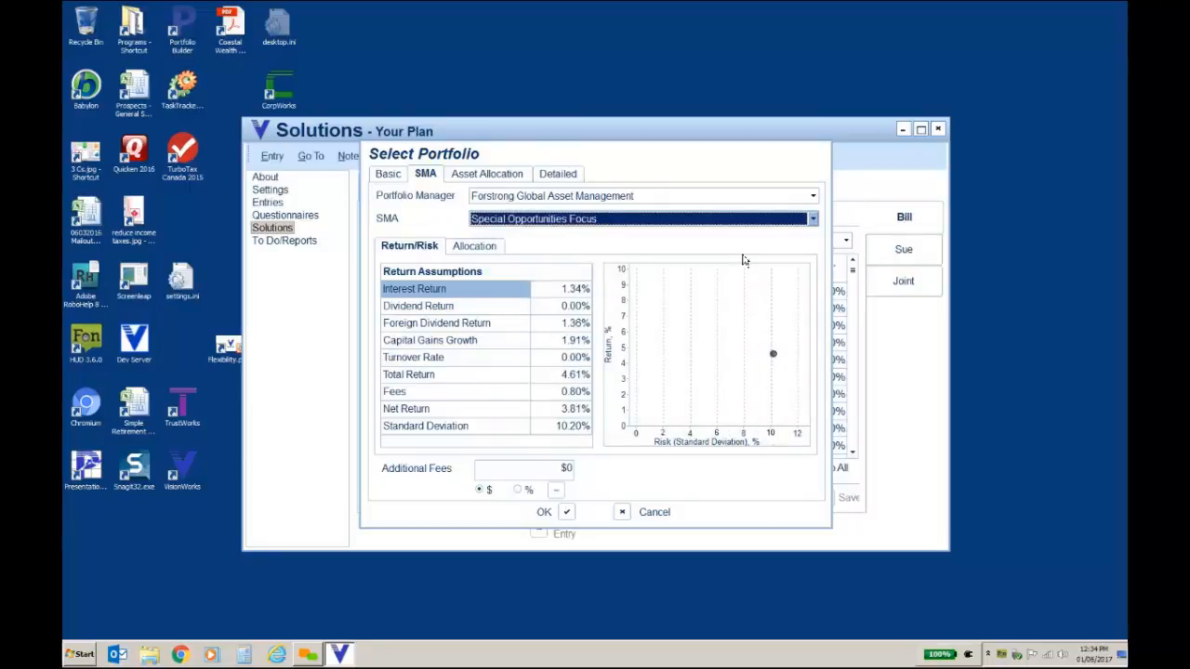
click(816, 221)
click(521, 265)
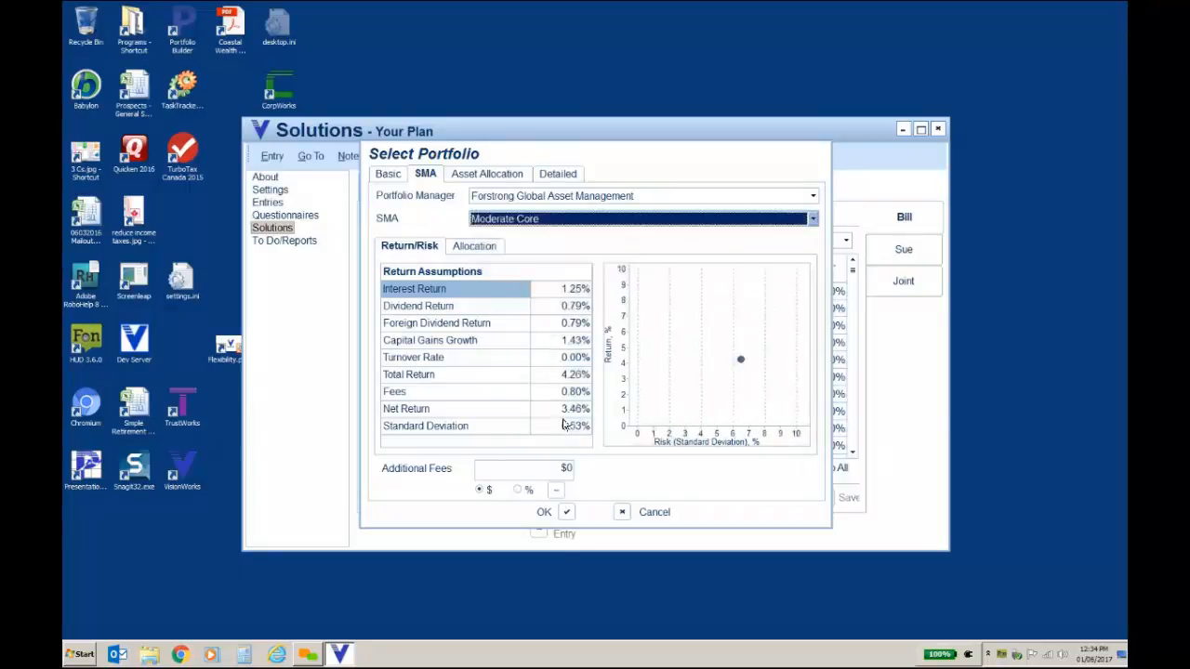
click(567, 514)
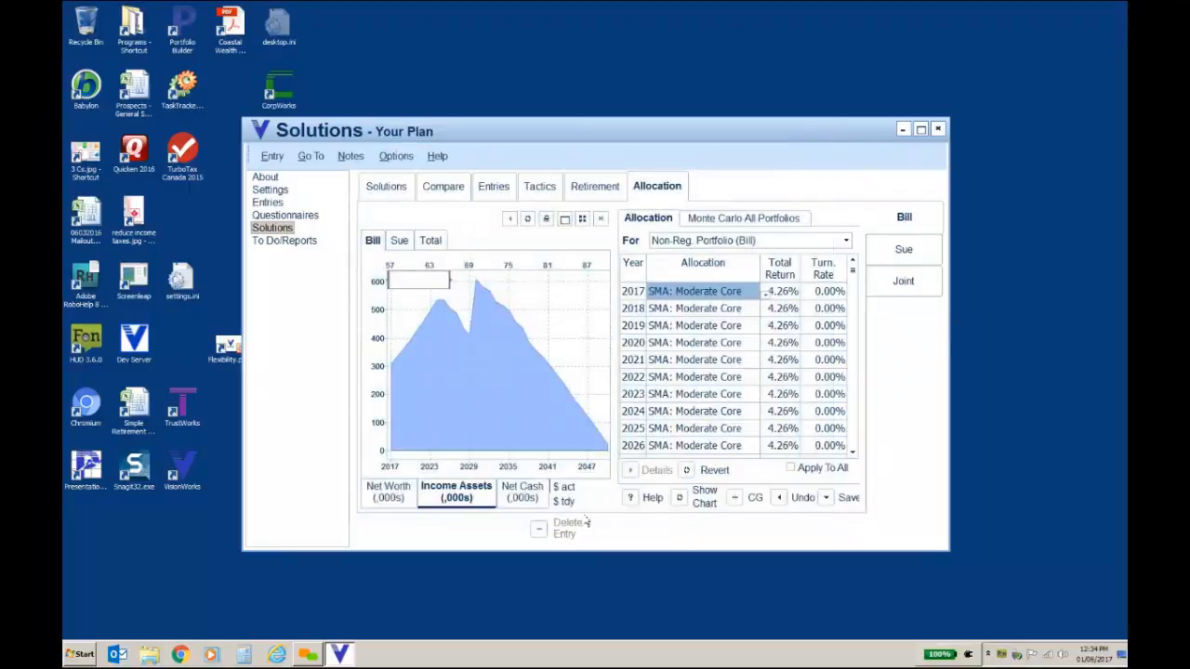
click(792, 469)
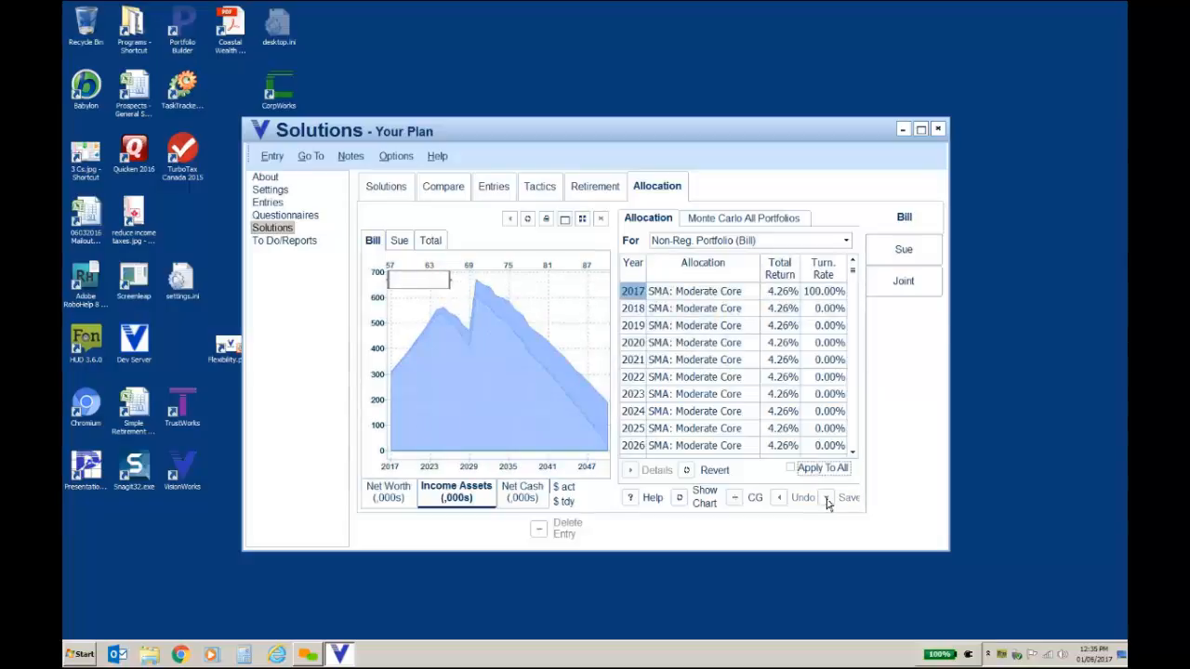
Step: Assign the Moderate Core SMA to all of the second client's portfolios from 2017, save, and show the couple's total income assets chart
click(902, 251)
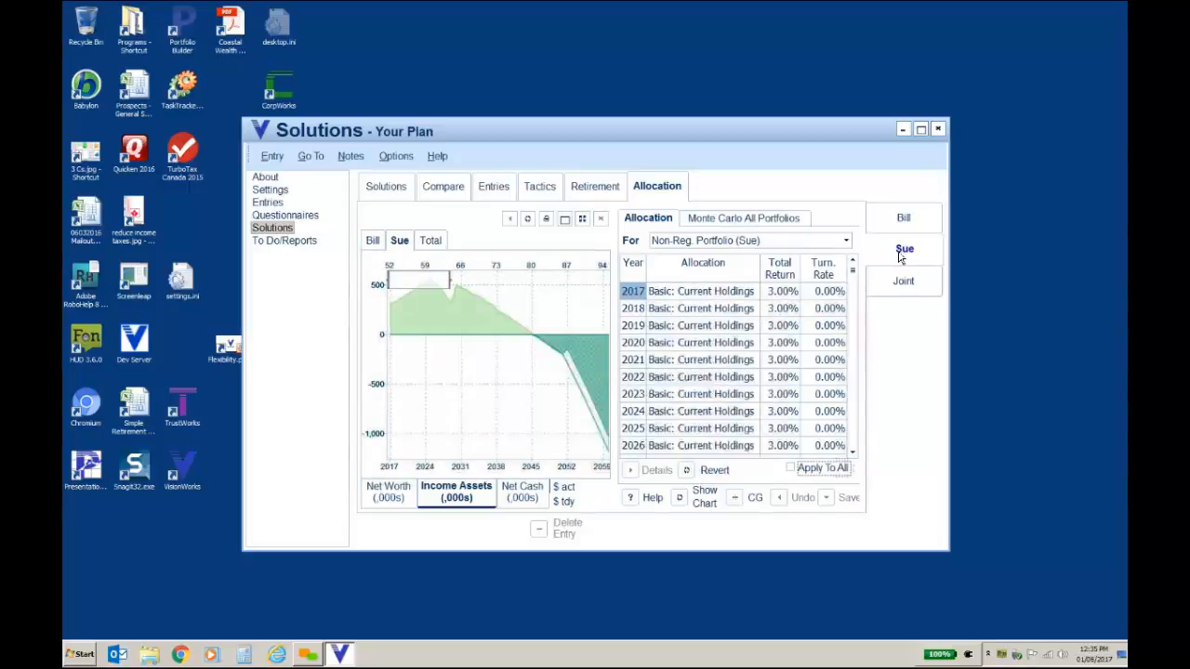
click(742, 294)
click(744, 294)
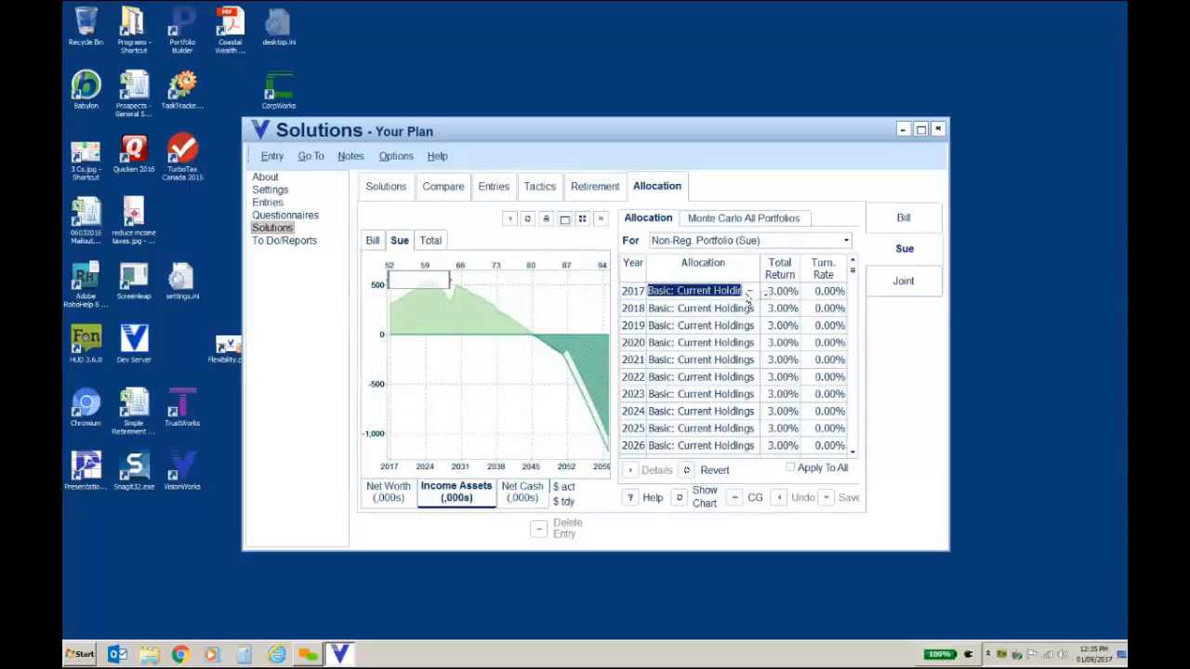
click(750, 295)
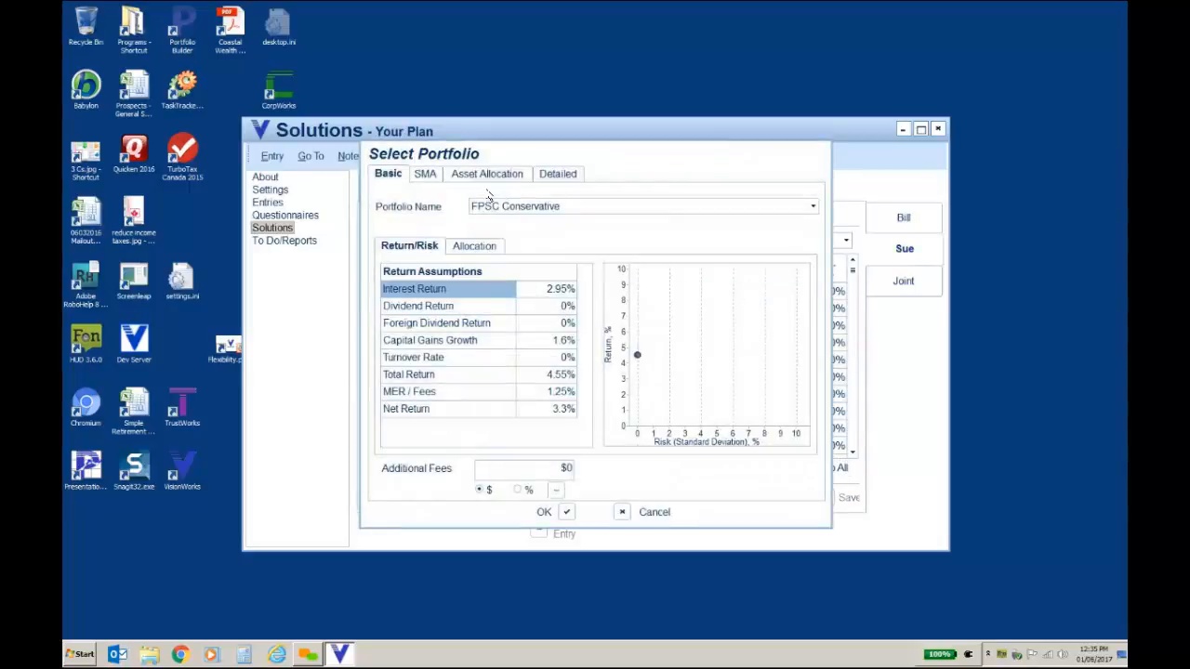
click(424, 175)
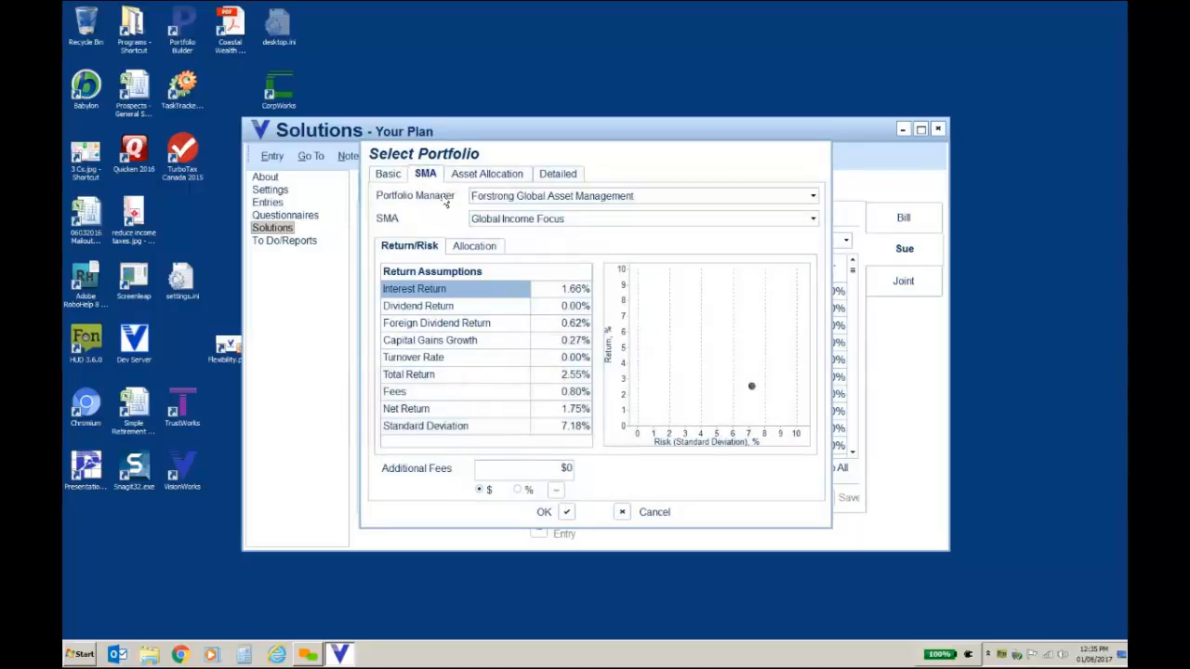
click(813, 219)
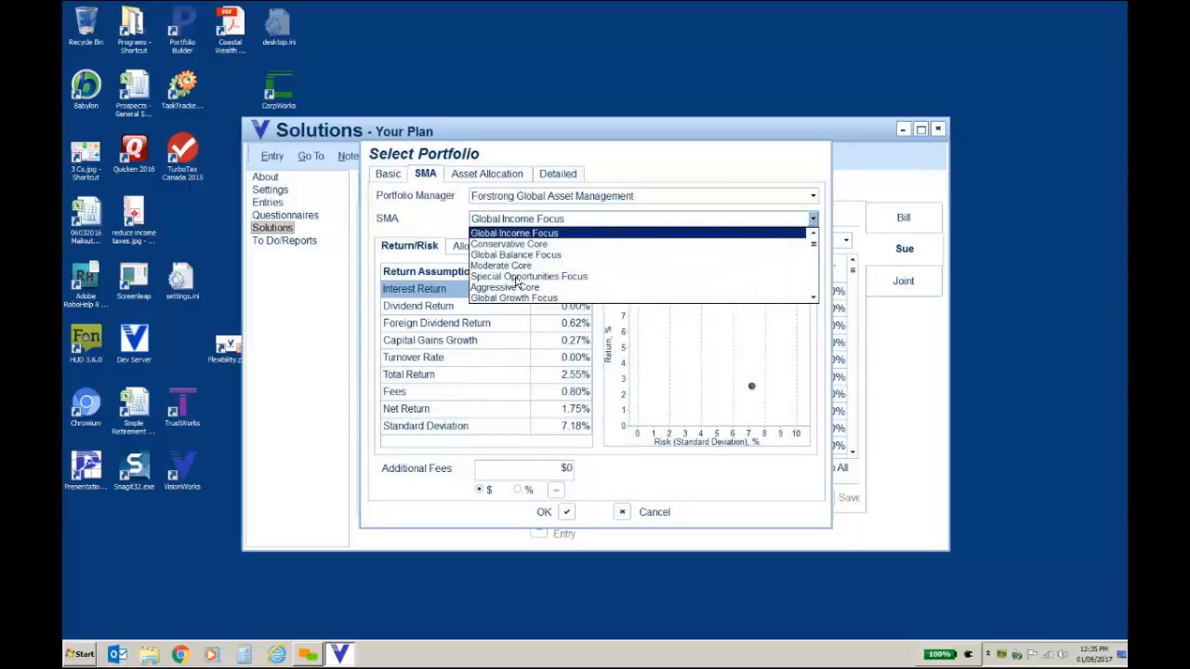
click(511, 266)
click(566, 512)
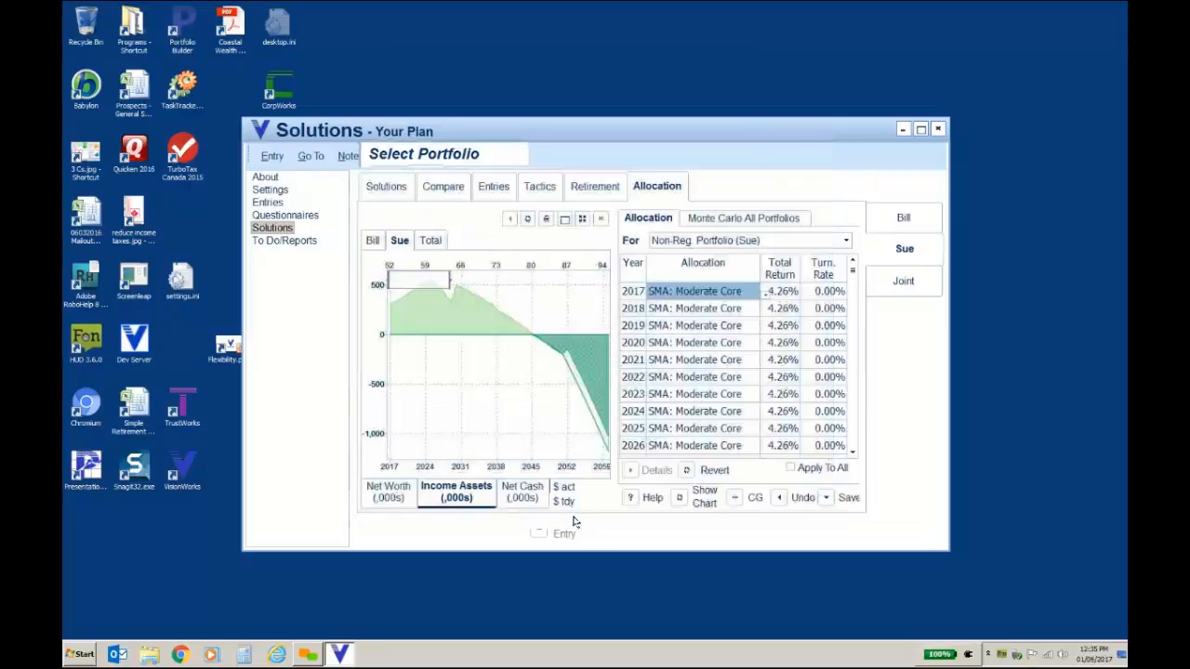
click(790, 468)
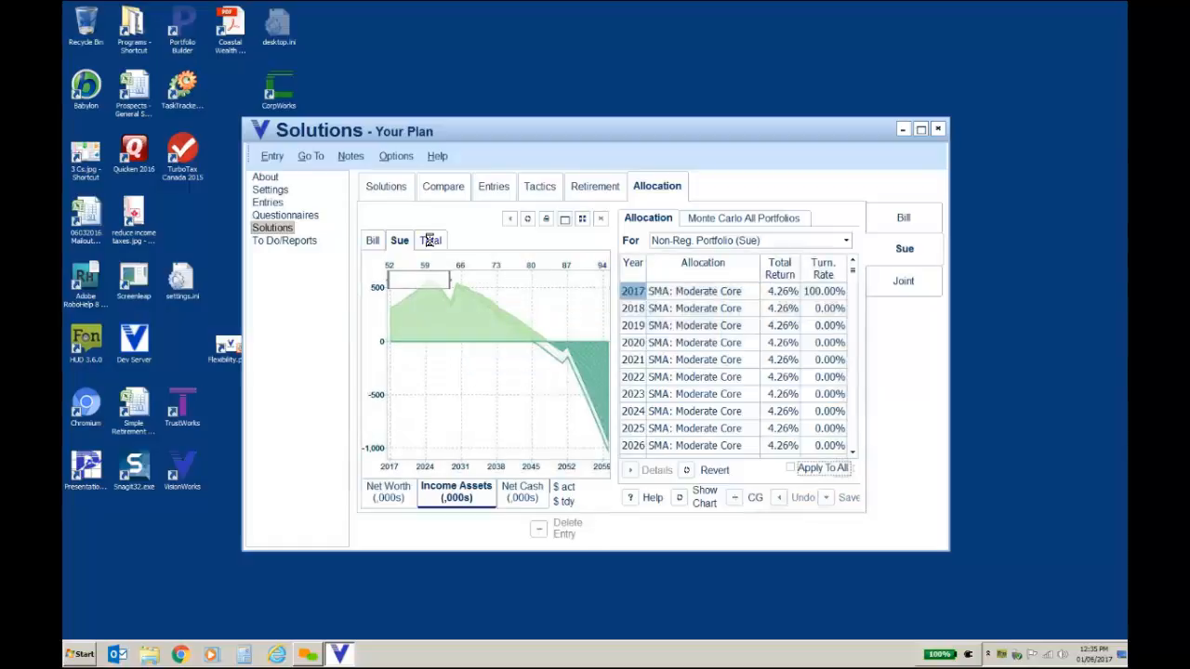
click(430, 242)
mouse_move(590, 414)
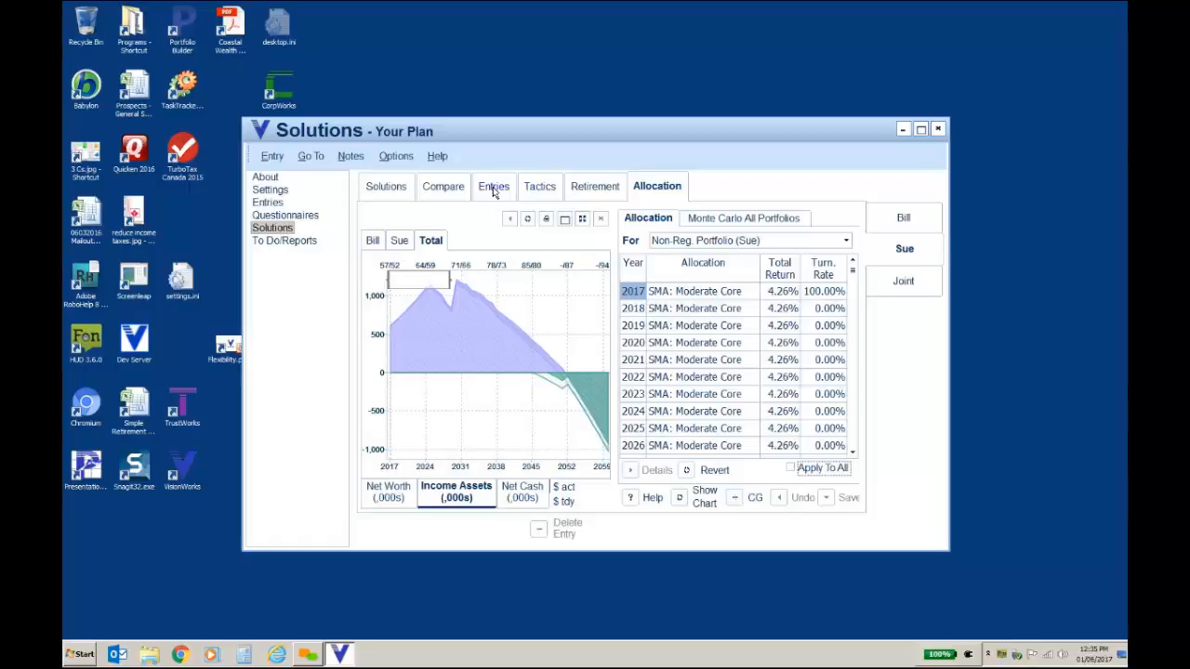
Step: Optimize the tax credit transfers and pension splitting in the tax tactics, accept the optimal choice, and apply it
click(554, 192)
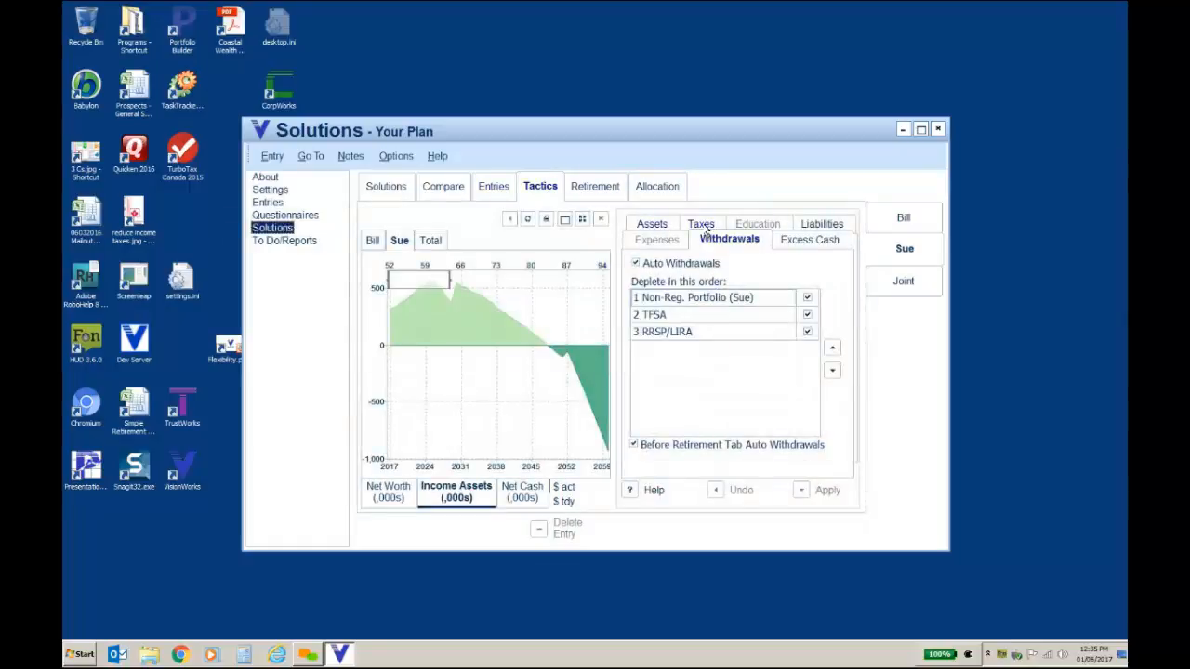
click(704, 224)
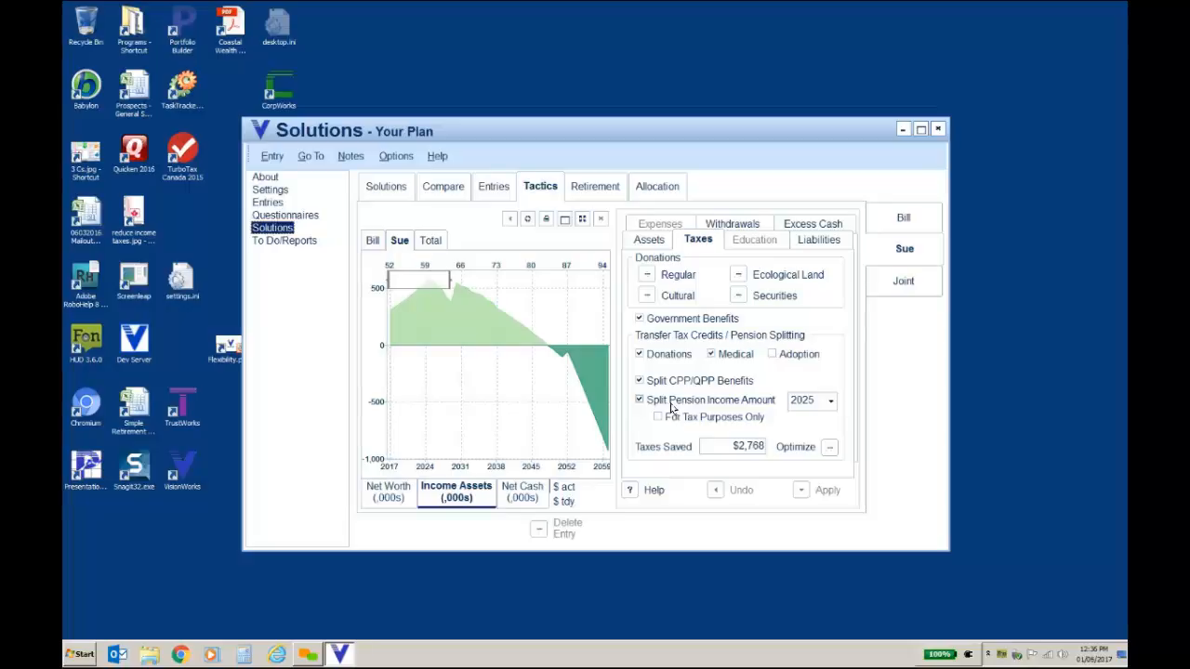
click(830, 448)
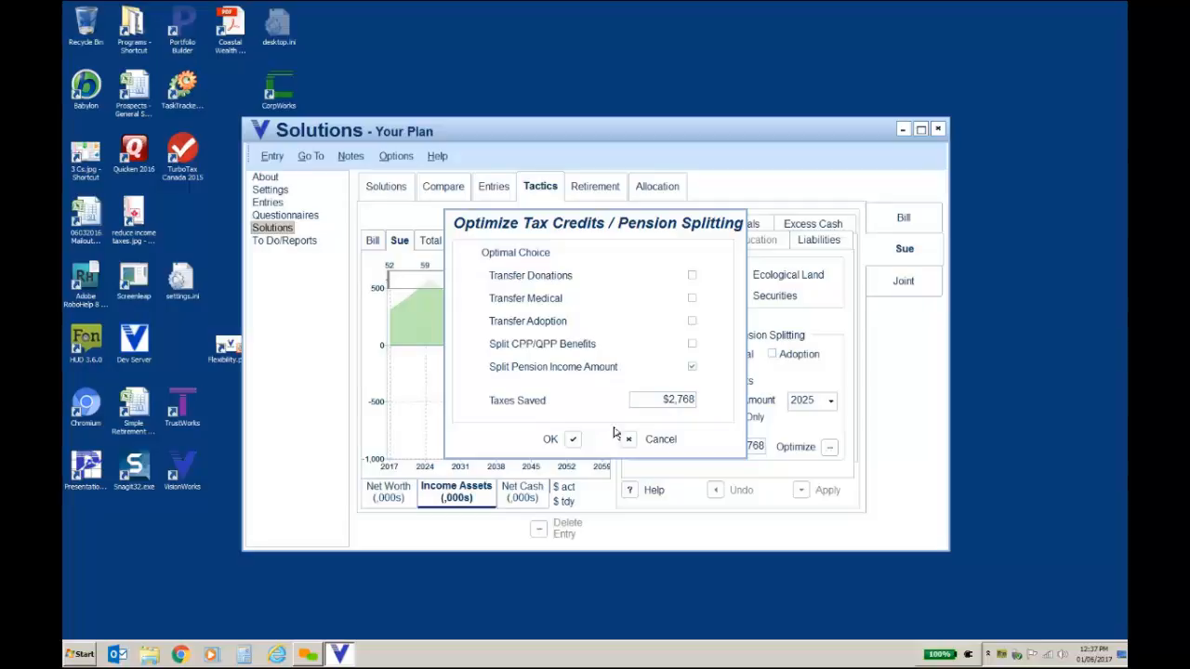
click(575, 439)
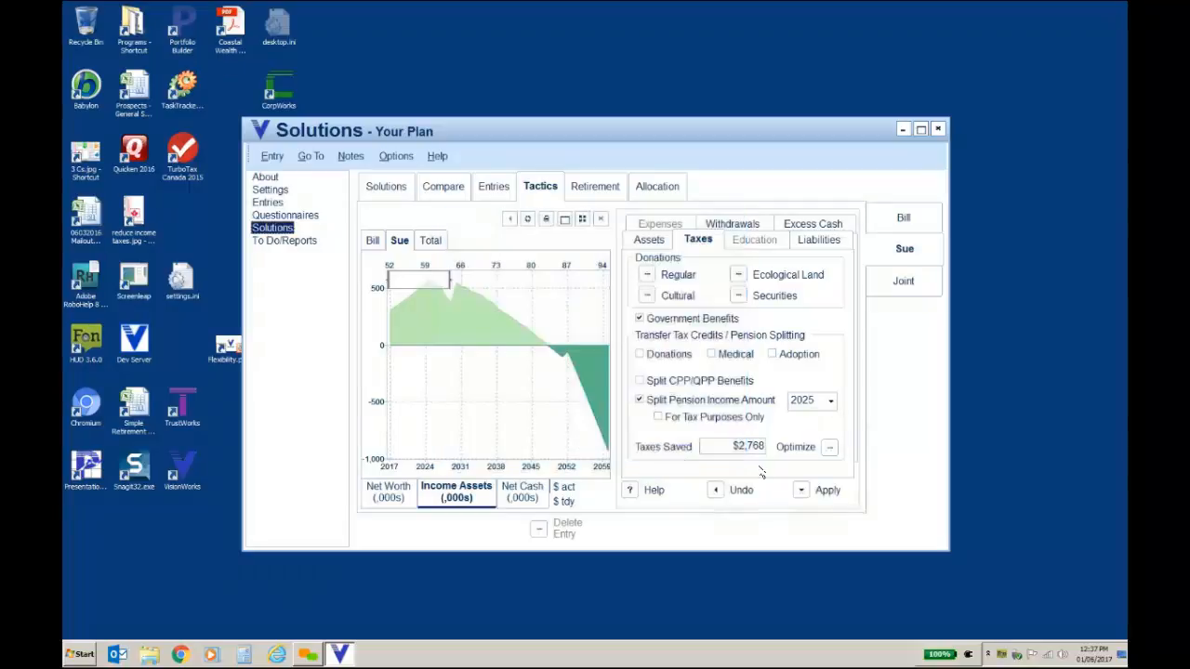
click(802, 493)
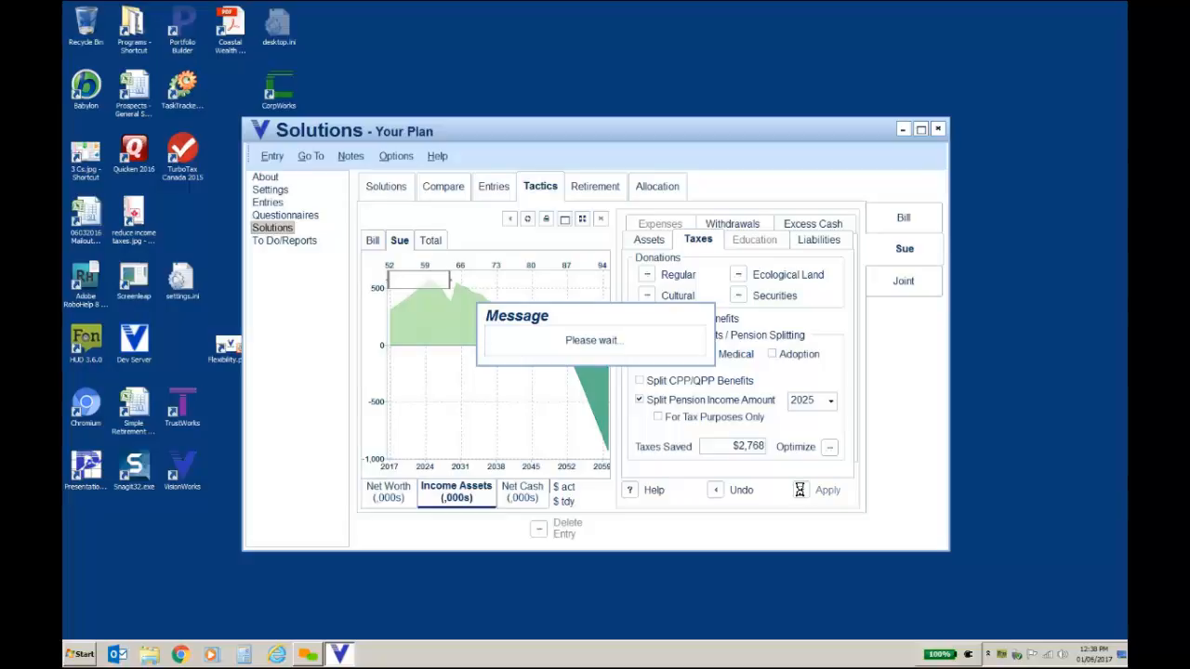
Step: Review the second client's automatic withdrawal order in the retirement plan settings and in the withdrawal tactics
click(598, 191)
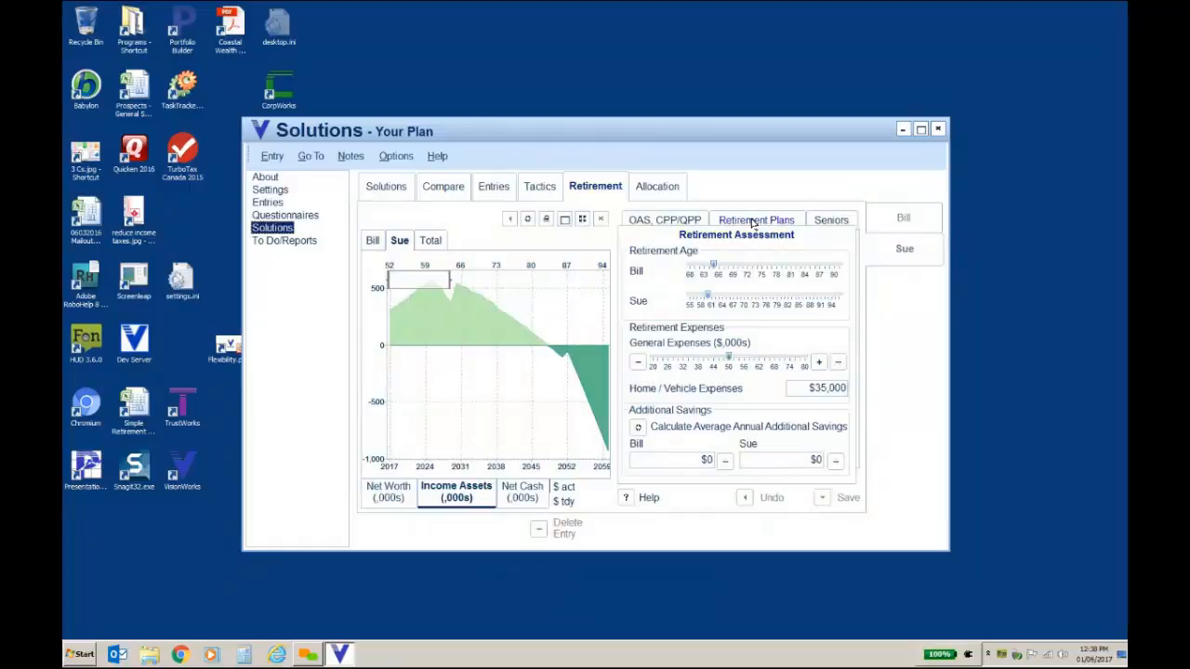
click(755, 221)
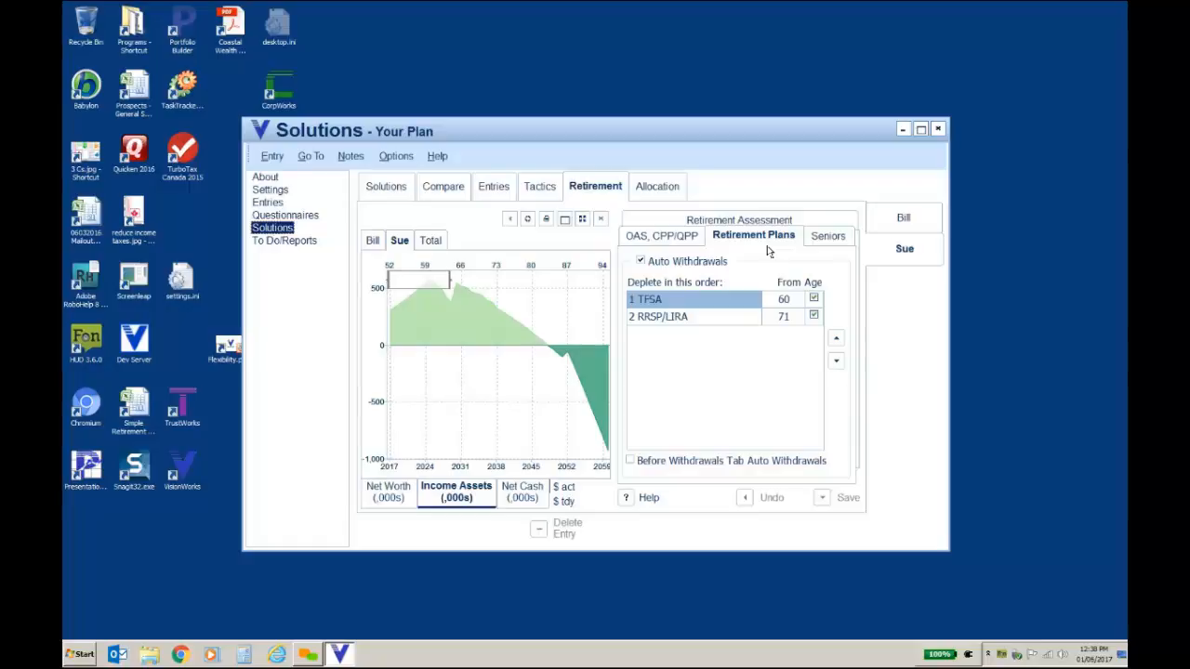
click(641, 261)
click(544, 185)
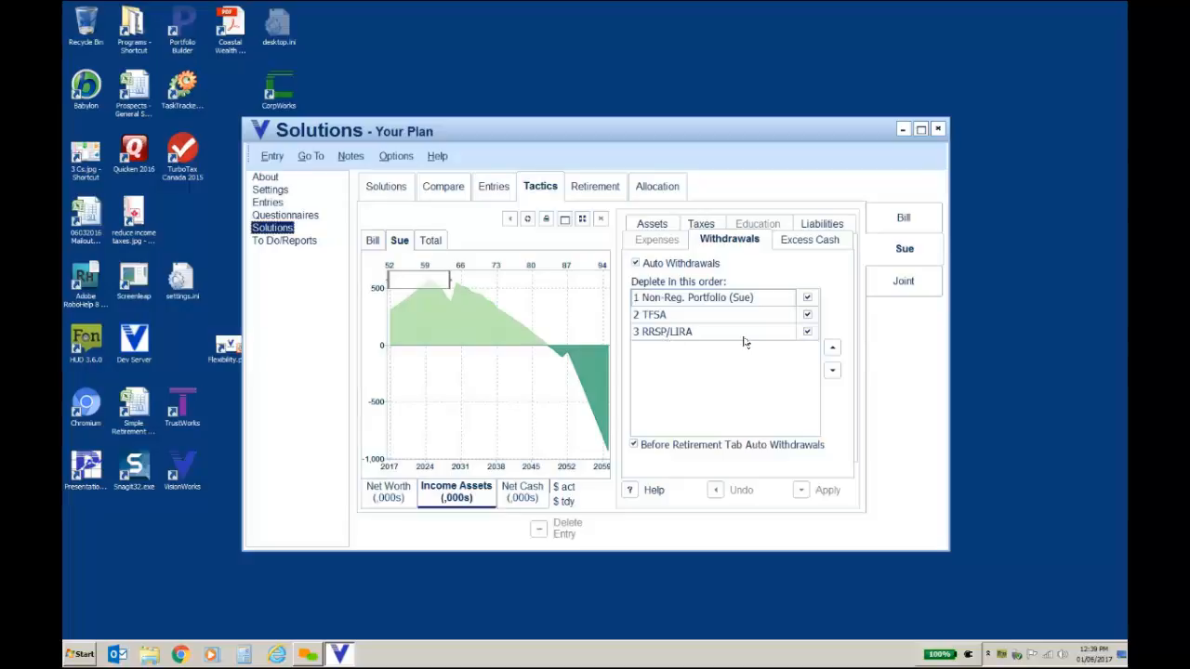
Step: Examine the second client's RRIF/LIF/LRIF withdrawals and RRSP withdrawals graphs among the RRSP/LIRA entries
click(494, 189)
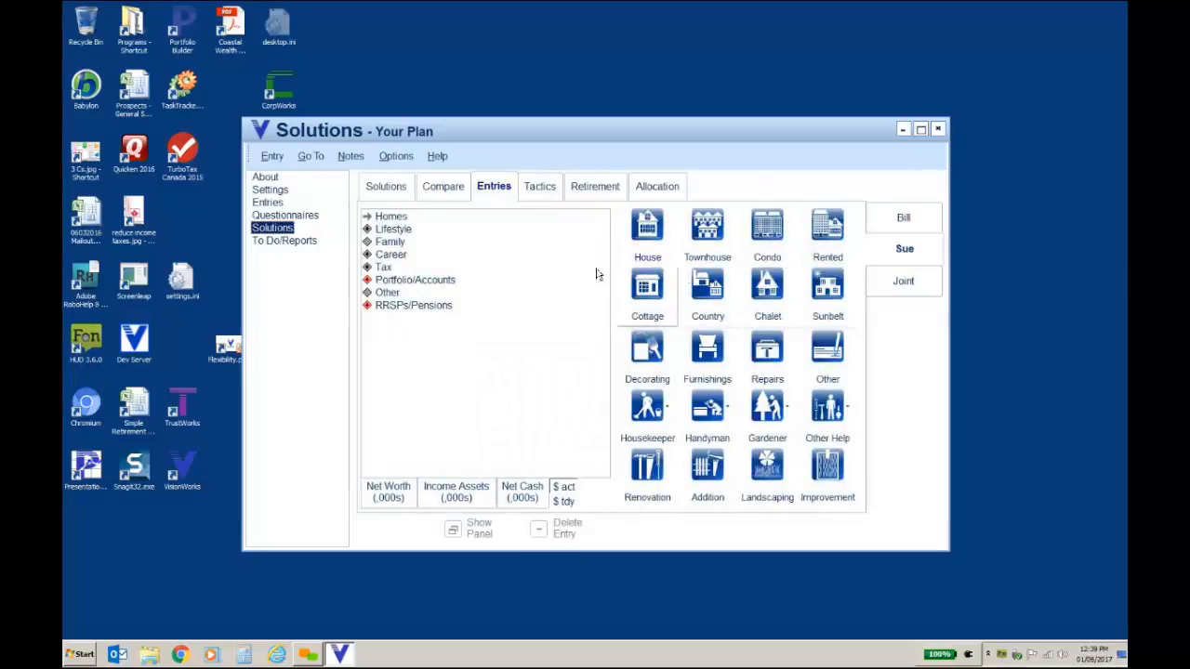
click(406, 308)
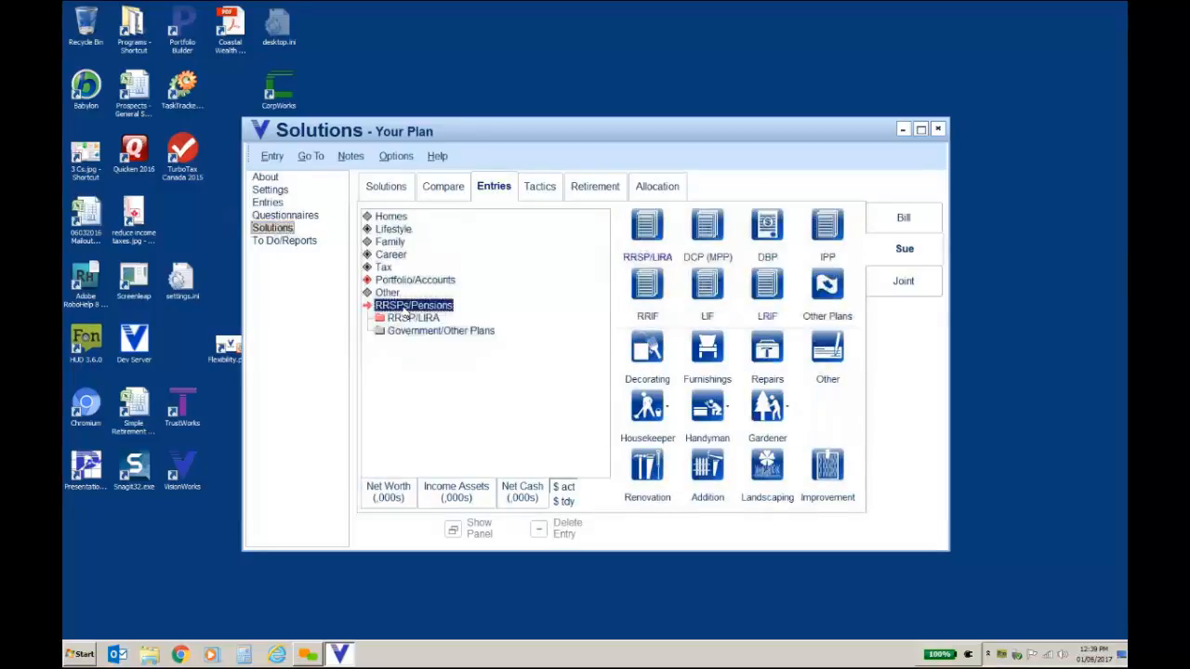
click(405, 318)
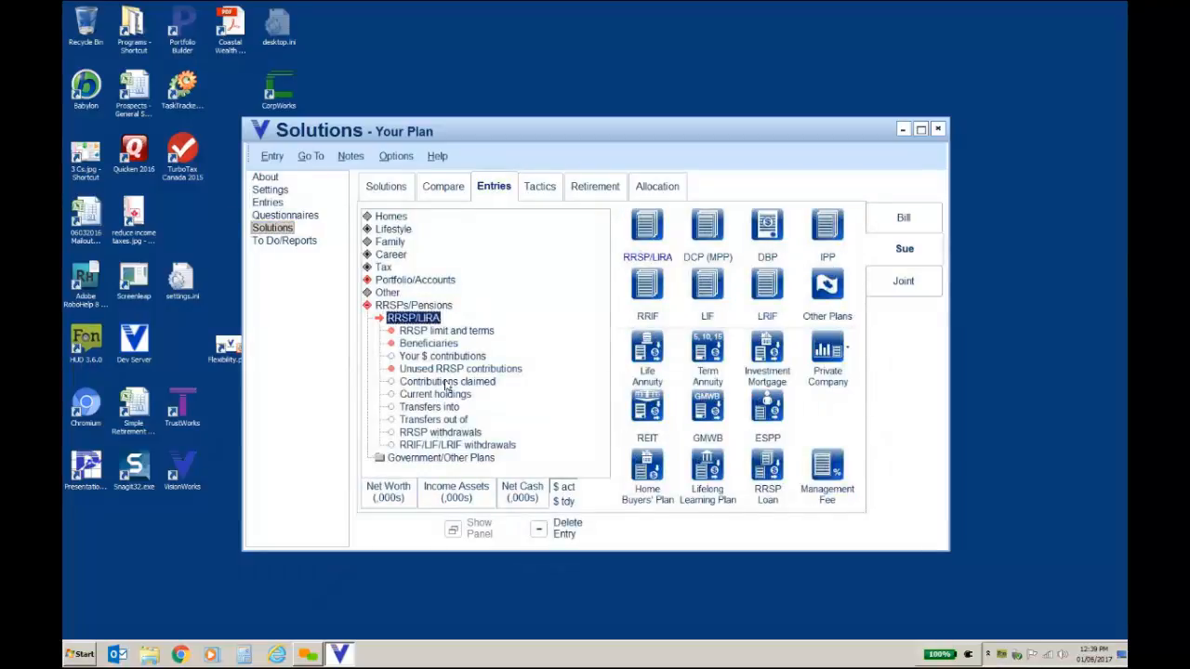
click(451, 445)
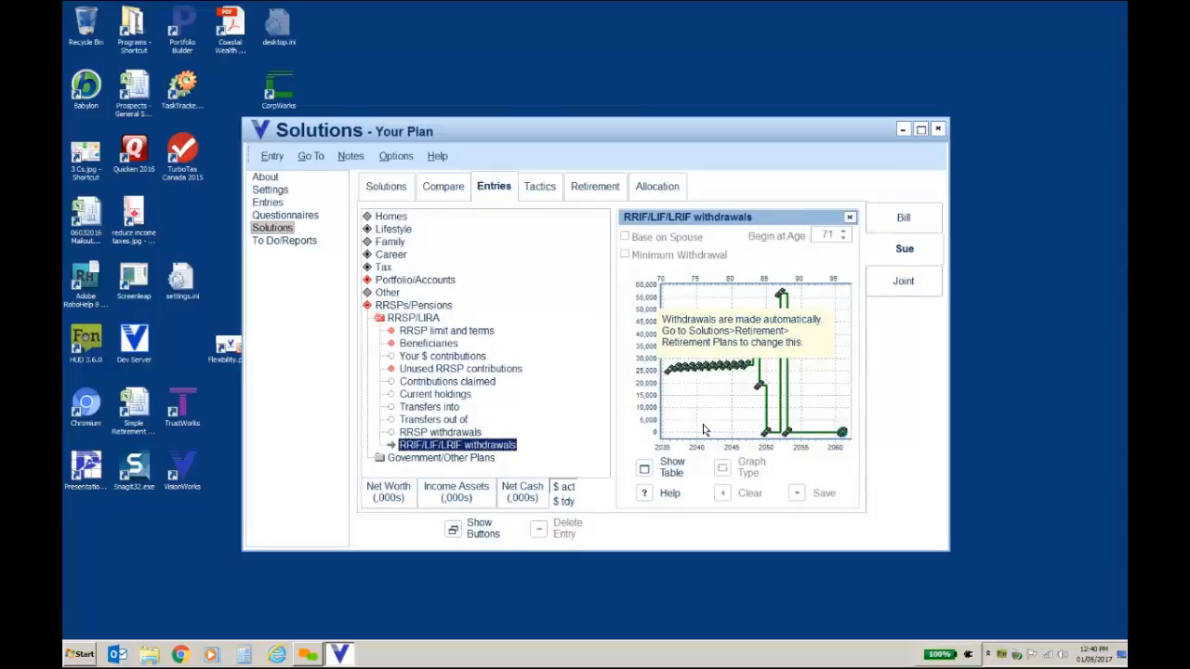
click(452, 434)
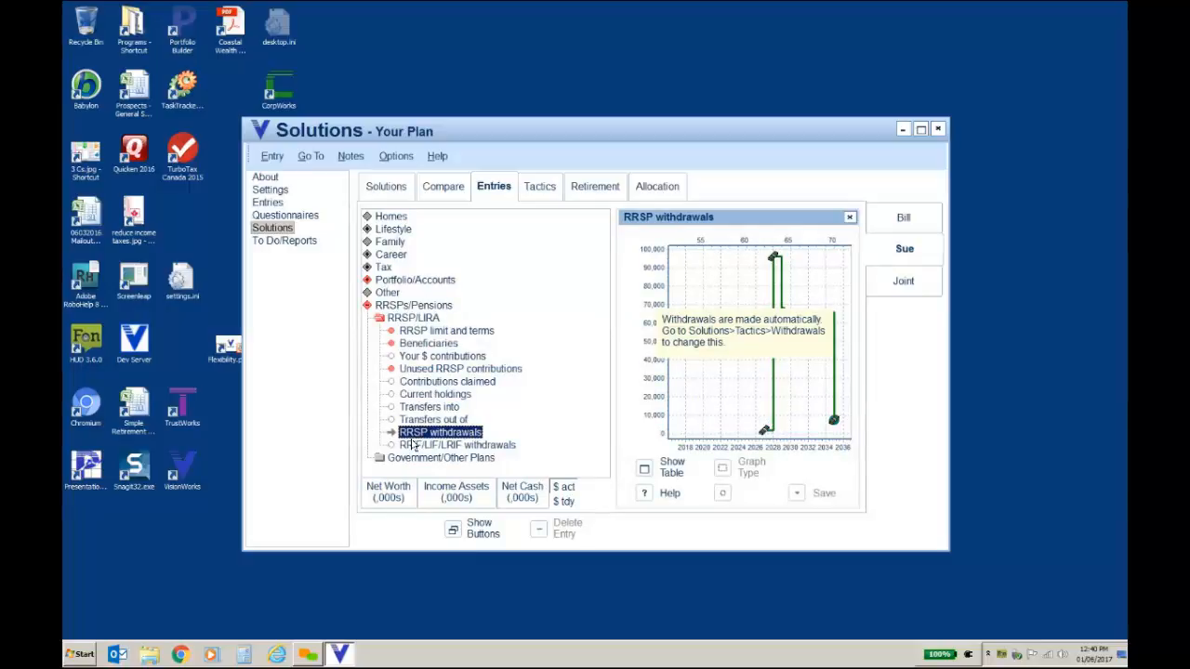
Step: Generate a print preview of The 3 Cs Retirement Assessment report for Your Plan and enlarge it to full screen
click(276, 242)
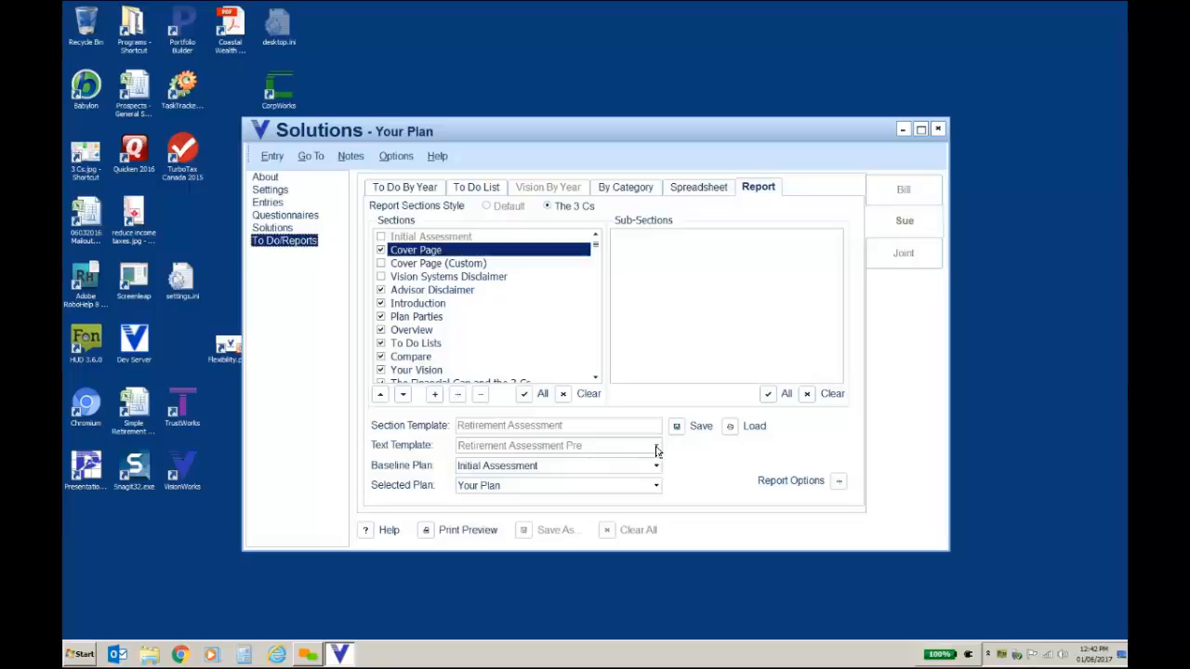
click(427, 531)
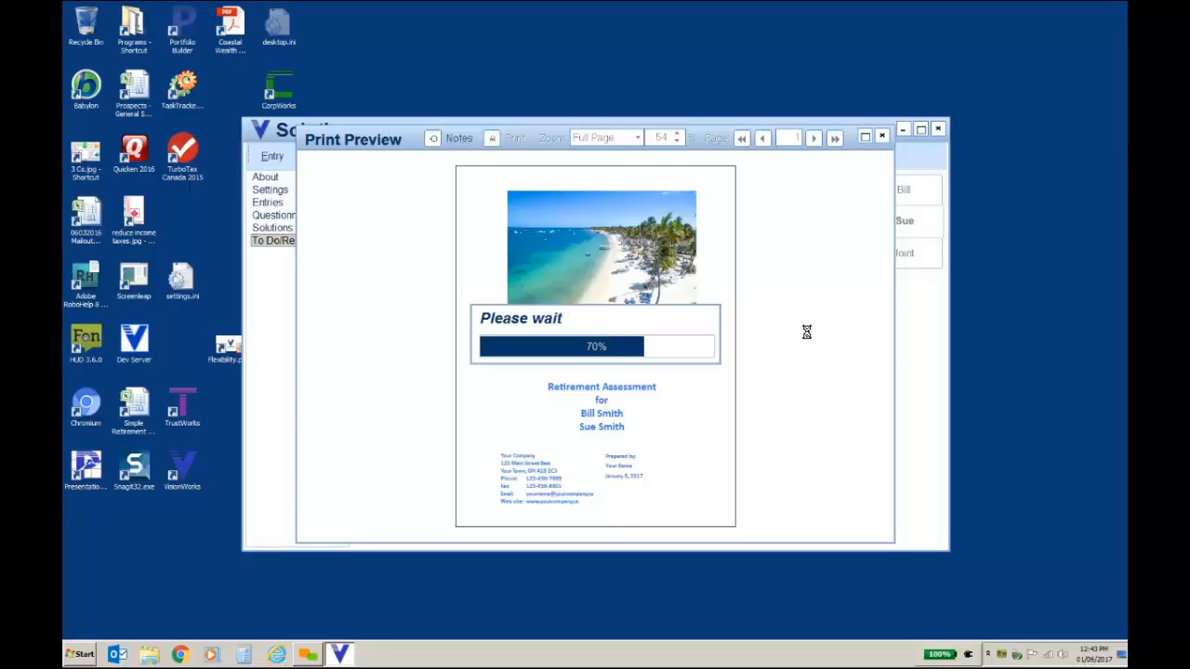
click(865, 138)
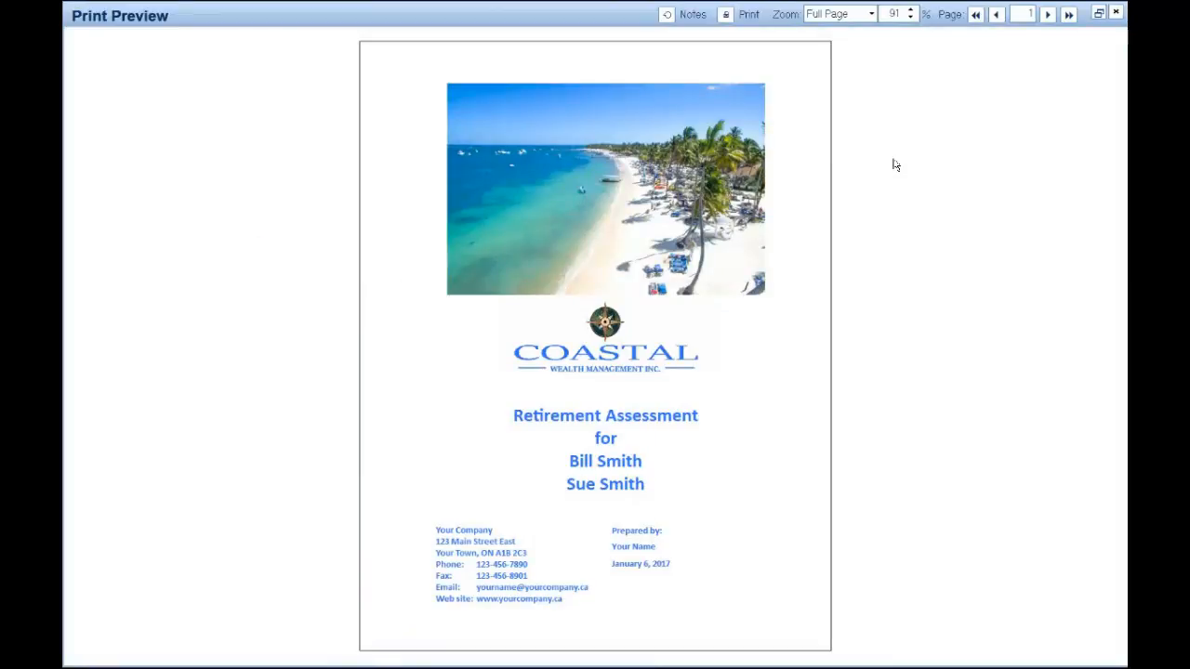
Step: Page through the report's opening section, from the cover and table of contents through Introduction and Plan Parties to the Overview
click(1049, 14)
click(1049, 14)
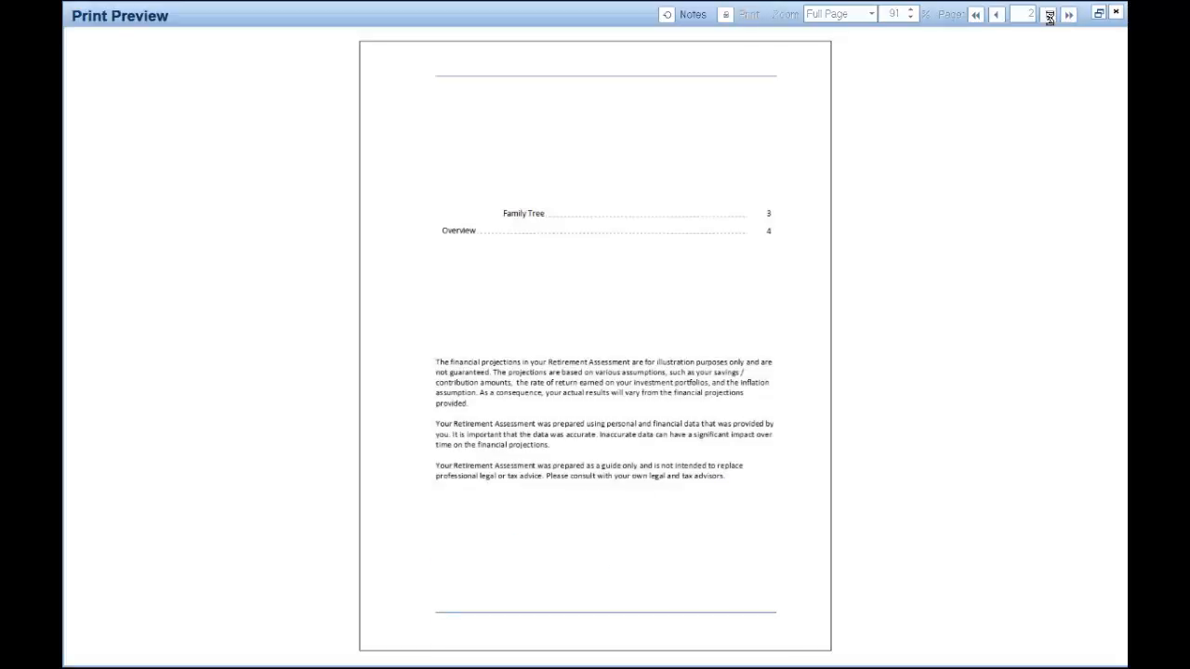
click(1049, 15)
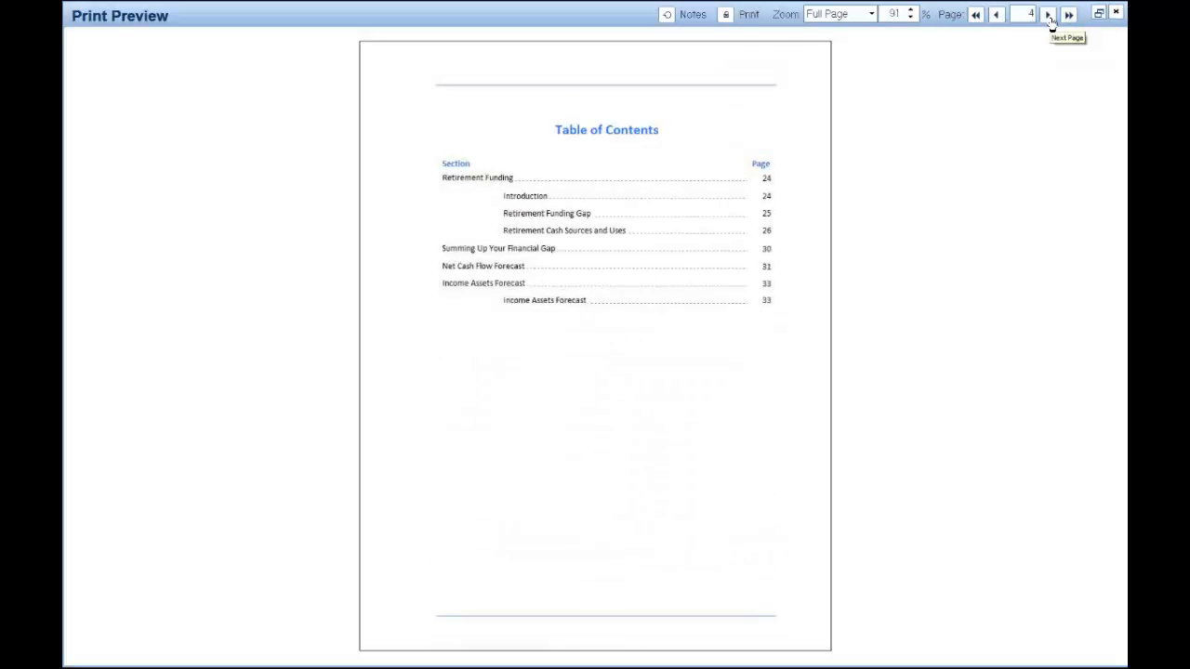
click(1050, 20)
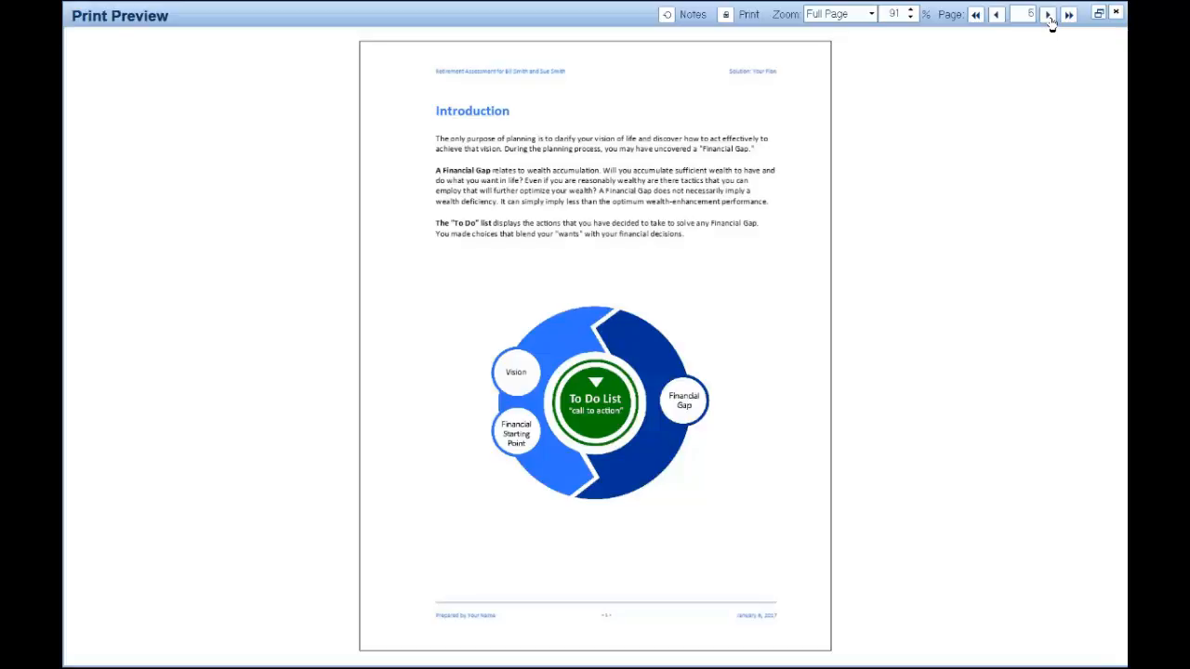
click(1049, 15)
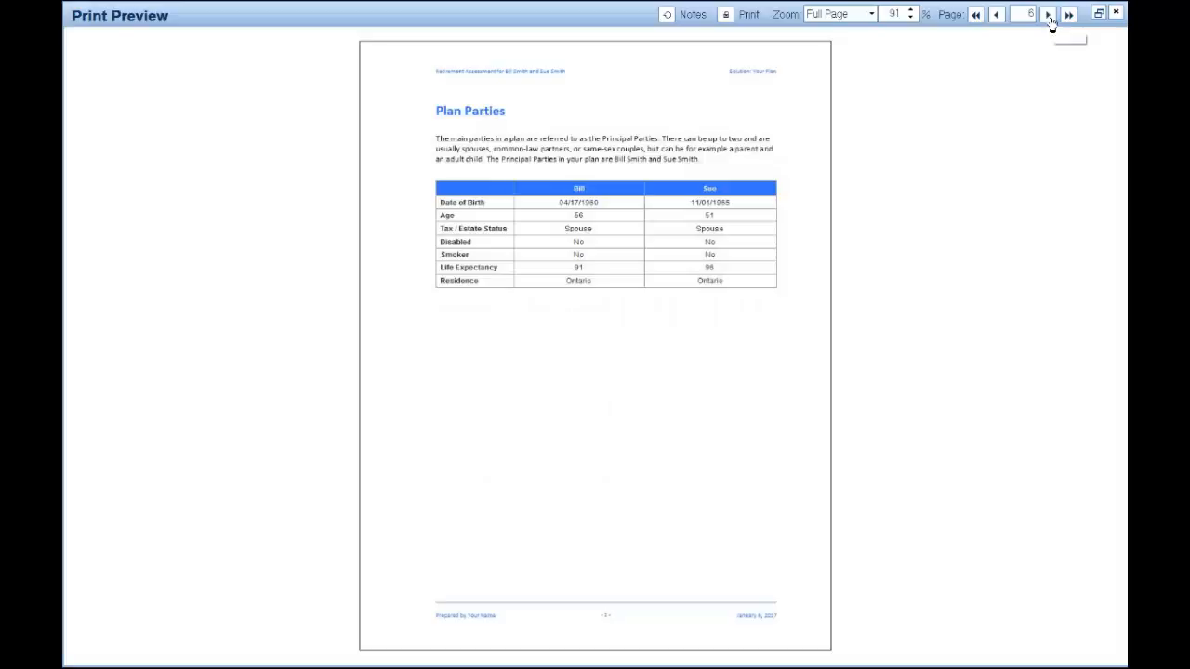
click(1049, 15)
click(1049, 15)
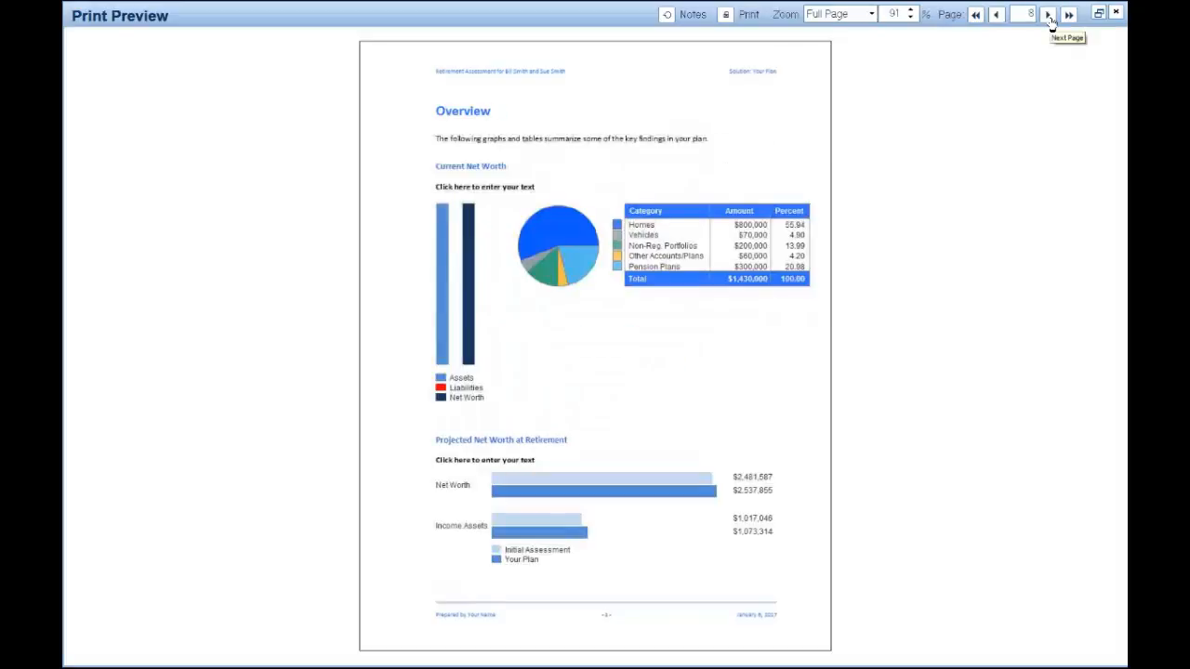
Step: Review the projected retirement funding gap, To Do Lists, Compare charts and Your Vision goals pages of the report
click(1048, 15)
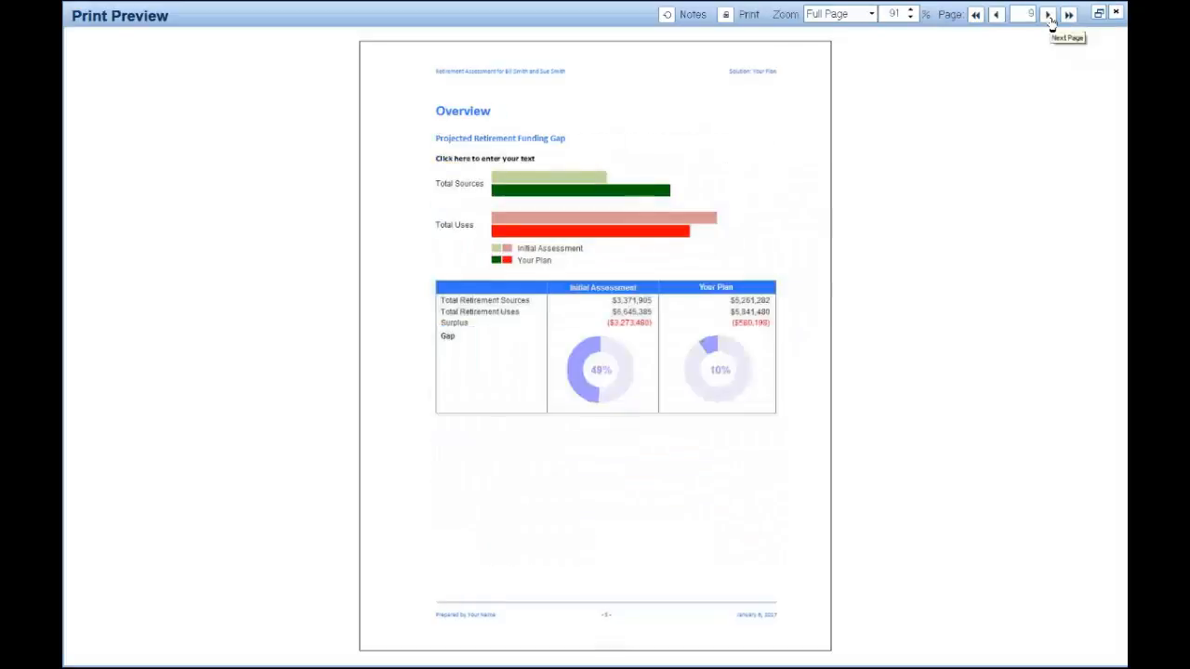
click(1049, 15)
click(1049, 16)
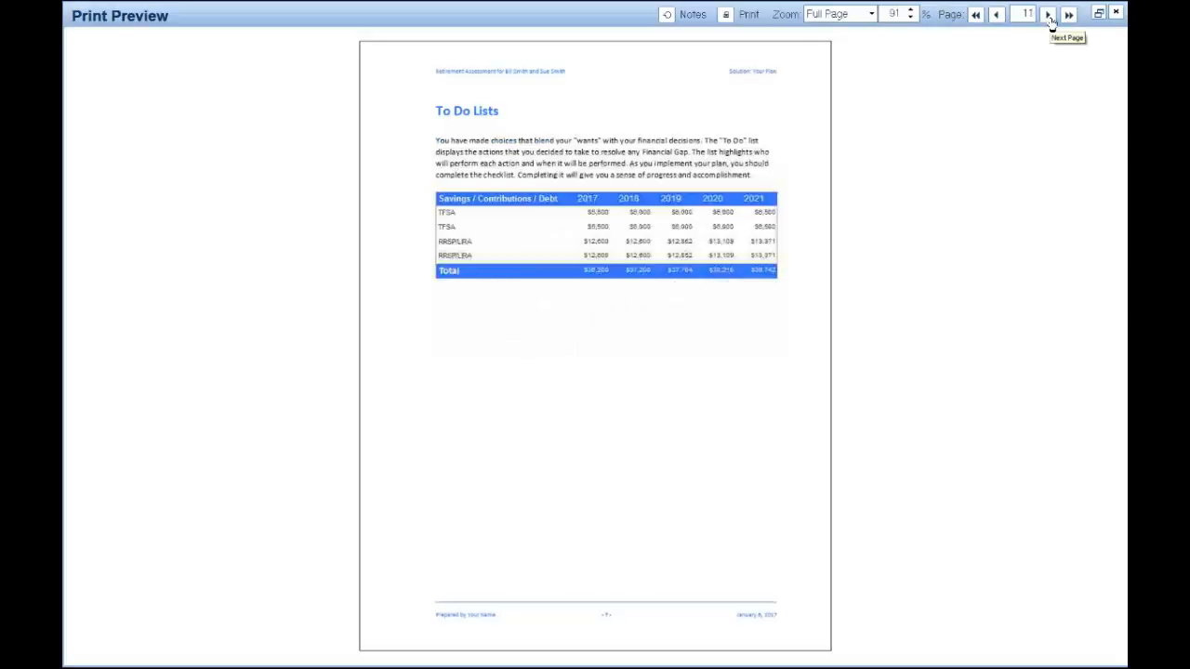
click(1049, 17)
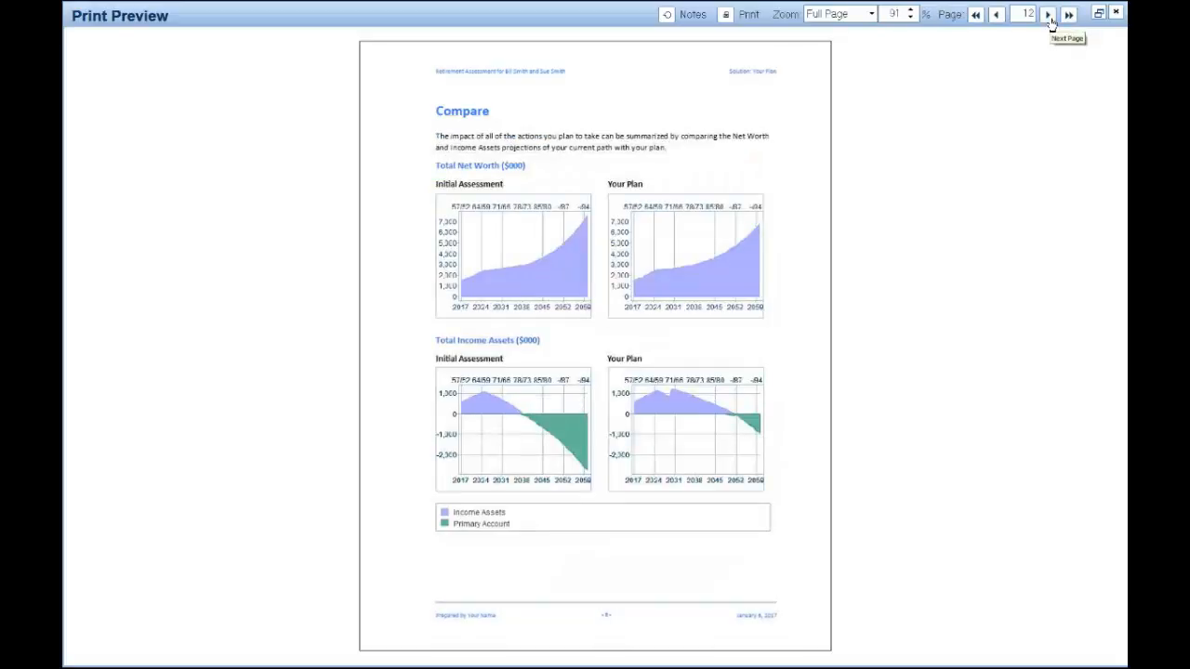
click(1049, 16)
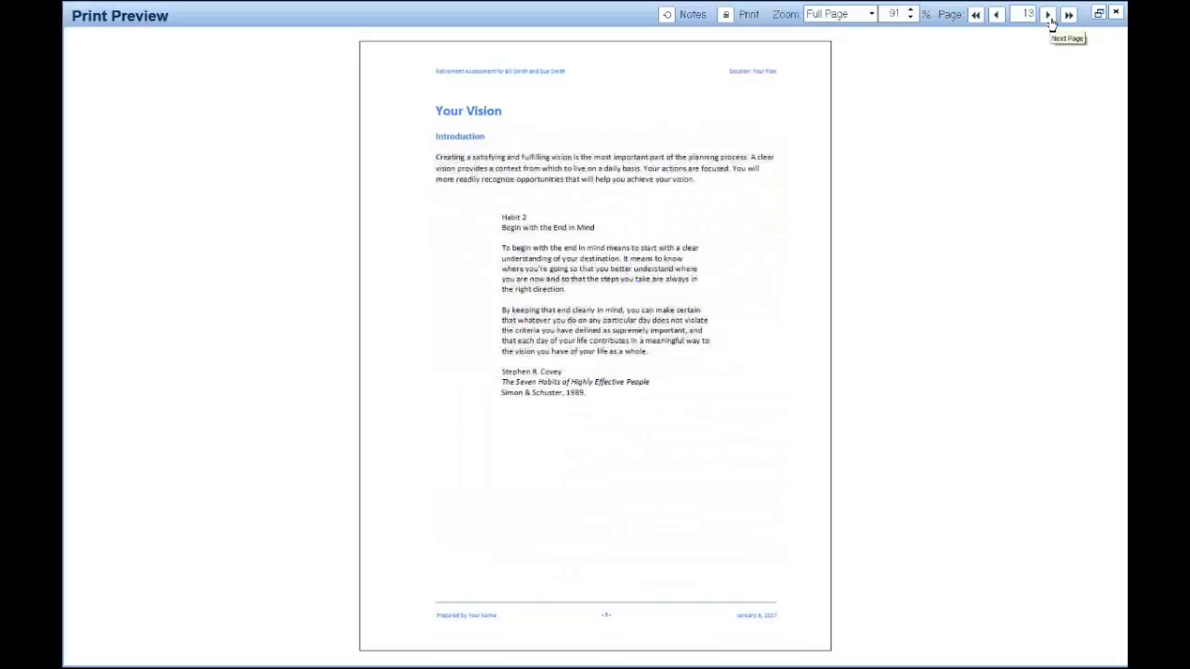
click(1049, 16)
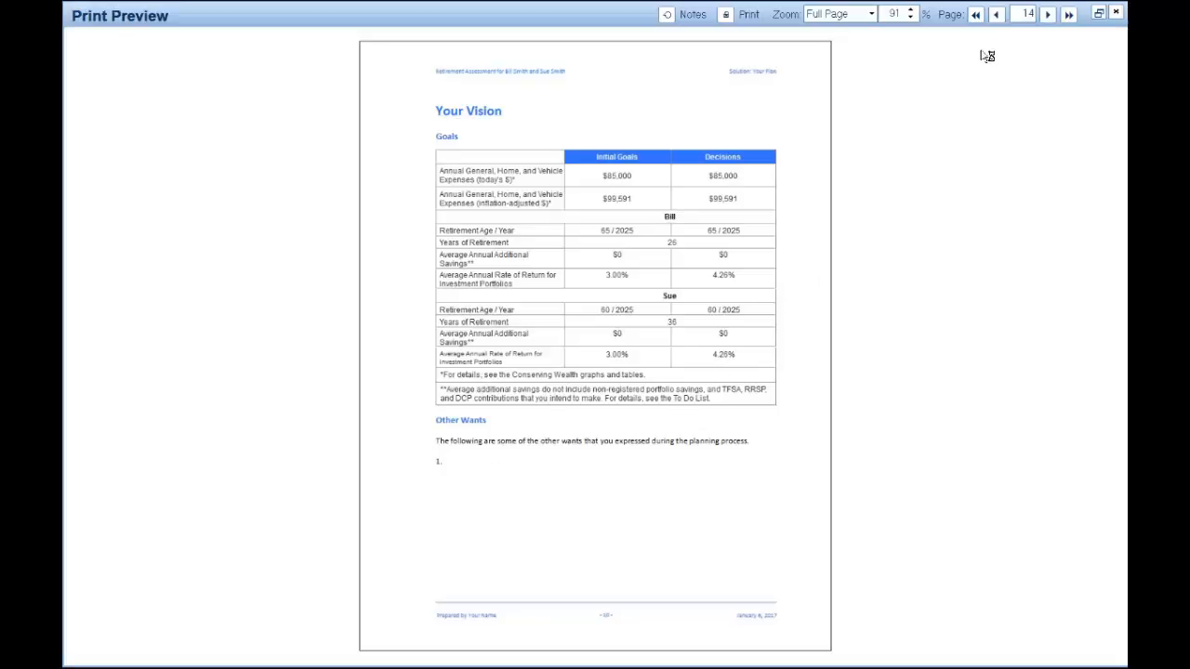
Step: Examine the report's Reducing Income Taxes pages and the Converting Wealth introduction, asset sales table and graphs
click(1045, 14)
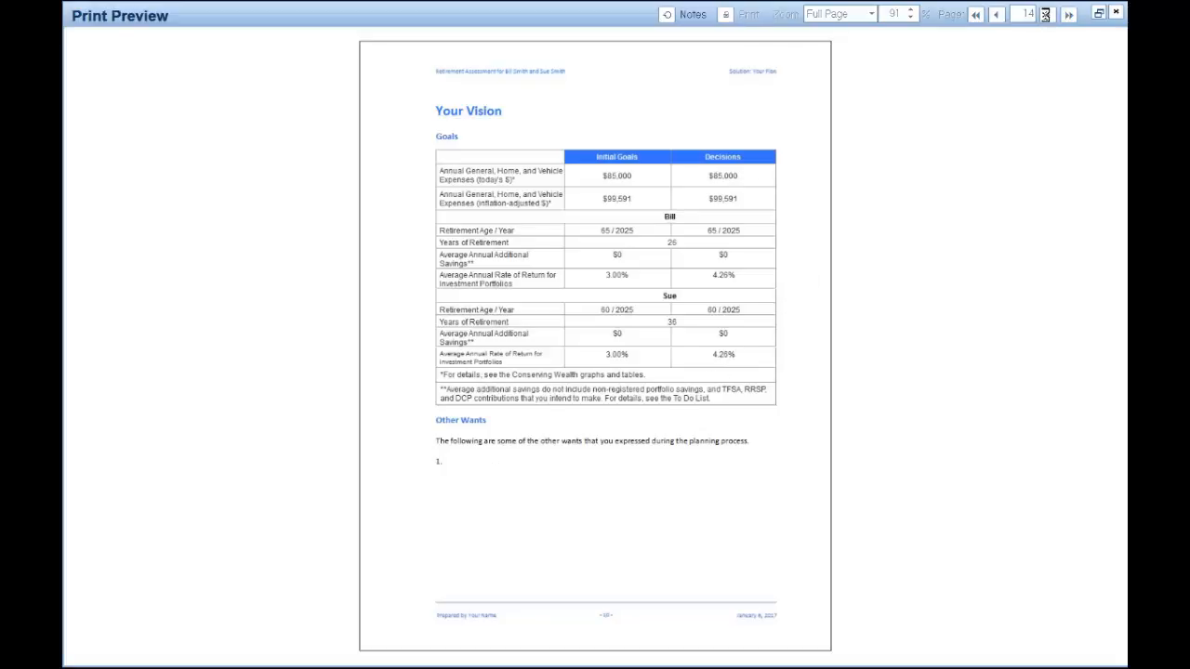
click(1046, 14)
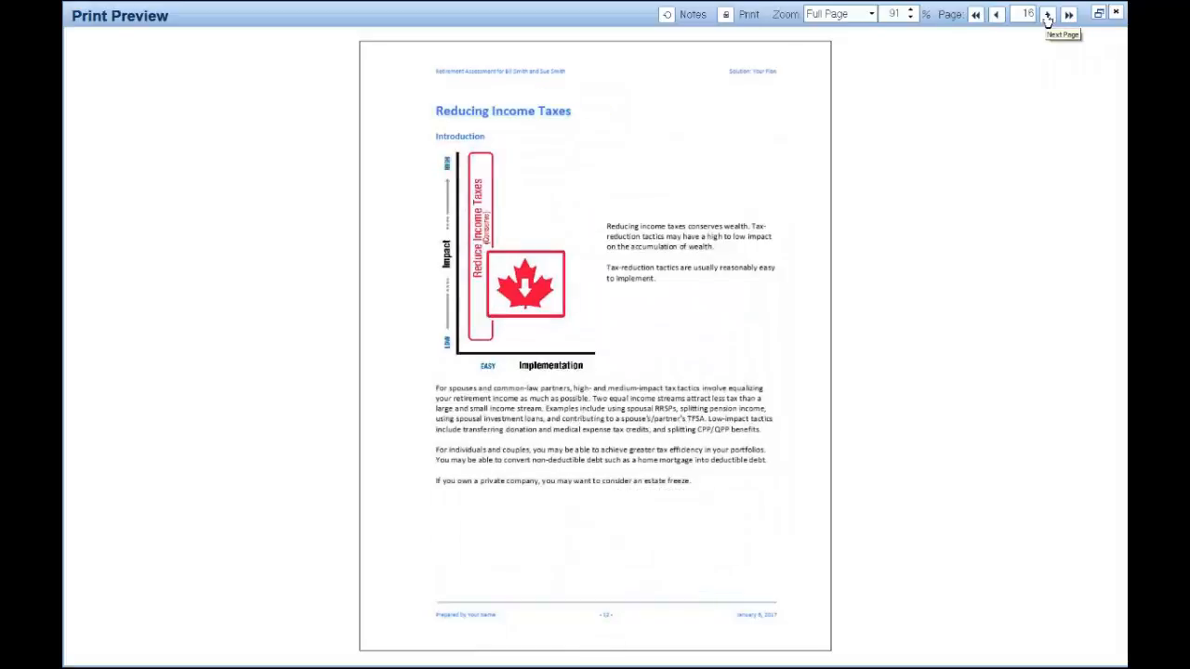
click(1046, 15)
click(1045, 15)
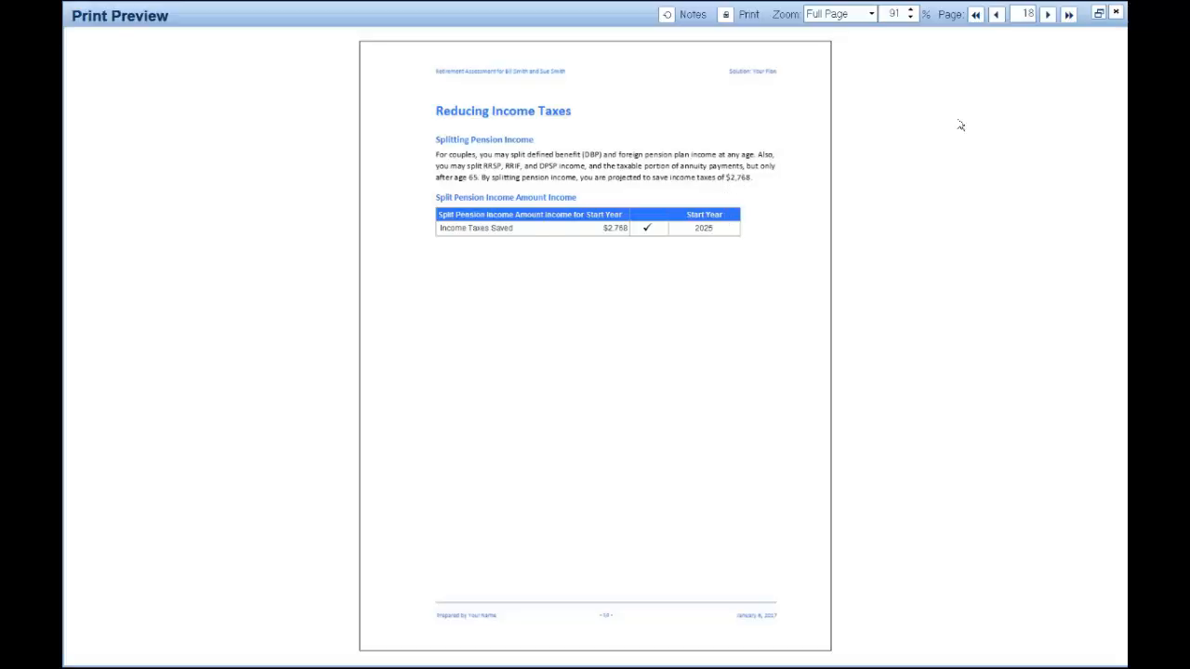
click(1047, 16)
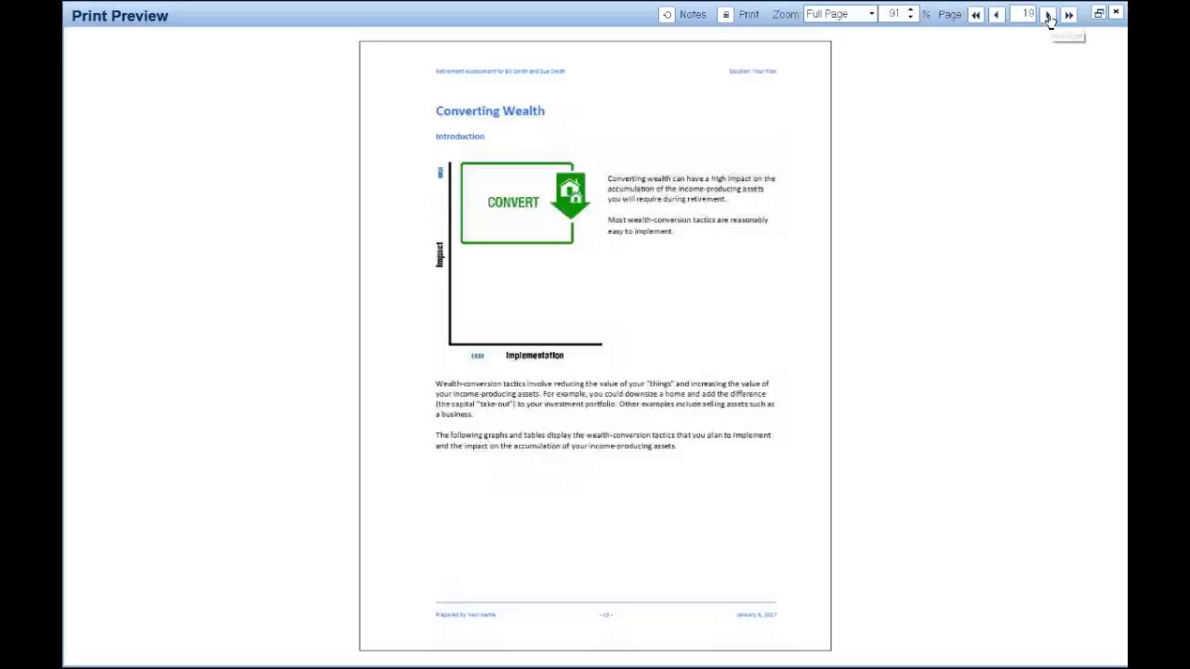
click(1048, 16)
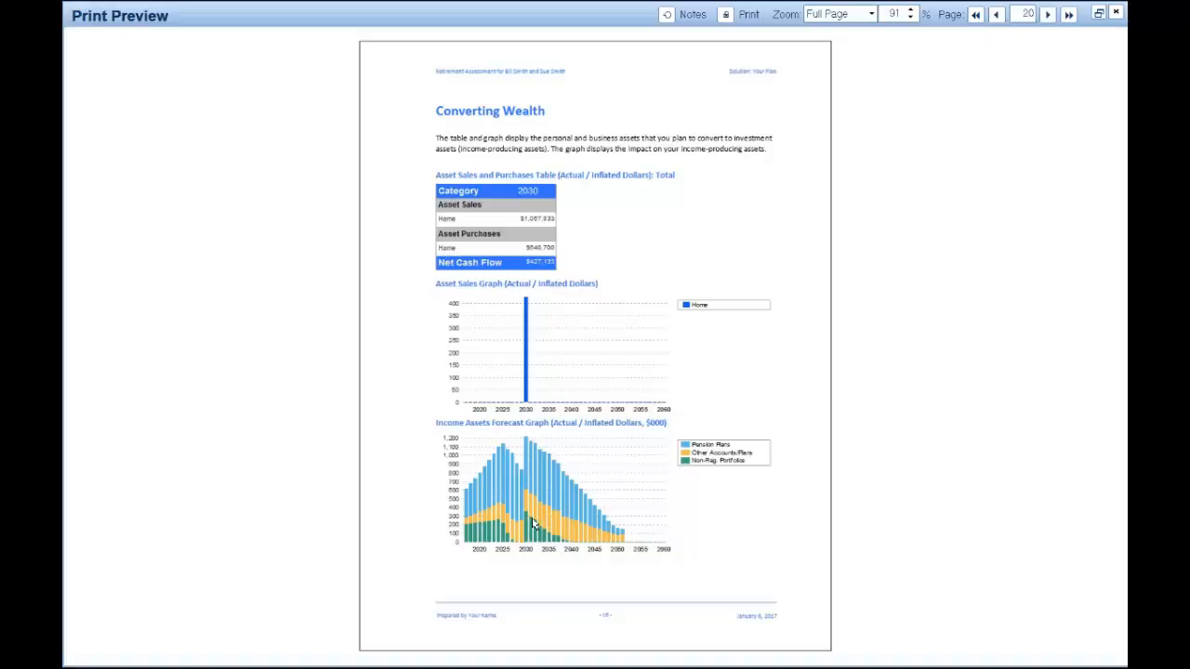
Step: Examine the Creating Wealth section with its Investment Policy Statements, and the Conserving Wealth cash uses table
click(1048, 14)
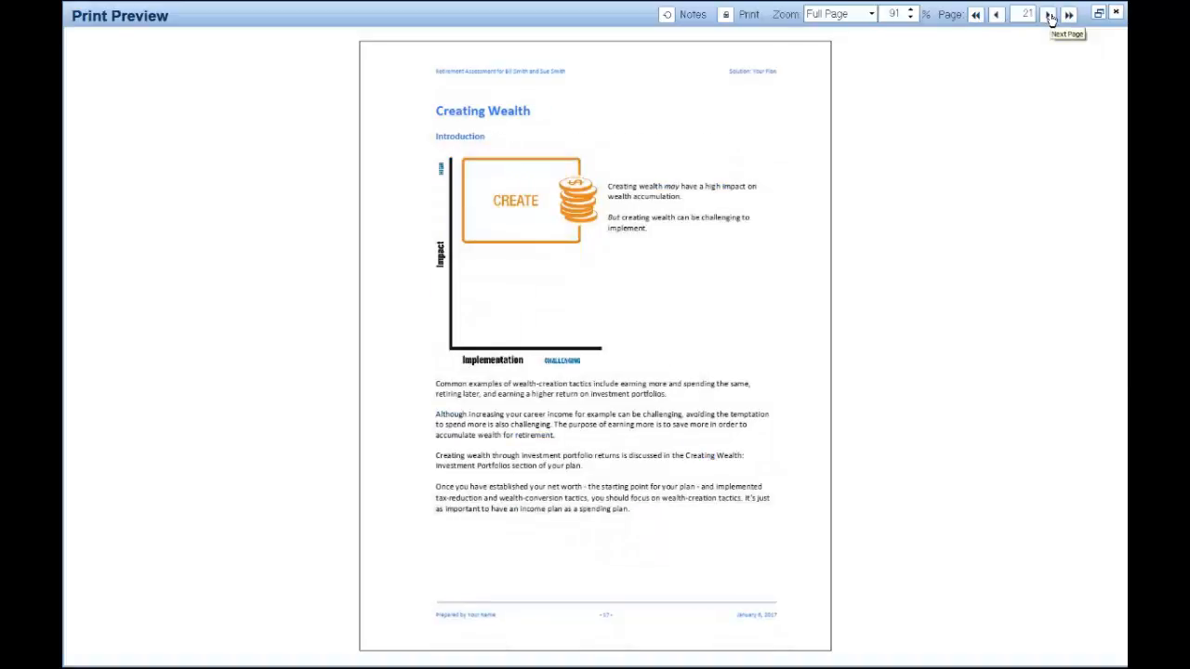
click(1049, 14)
click(1049, 14)
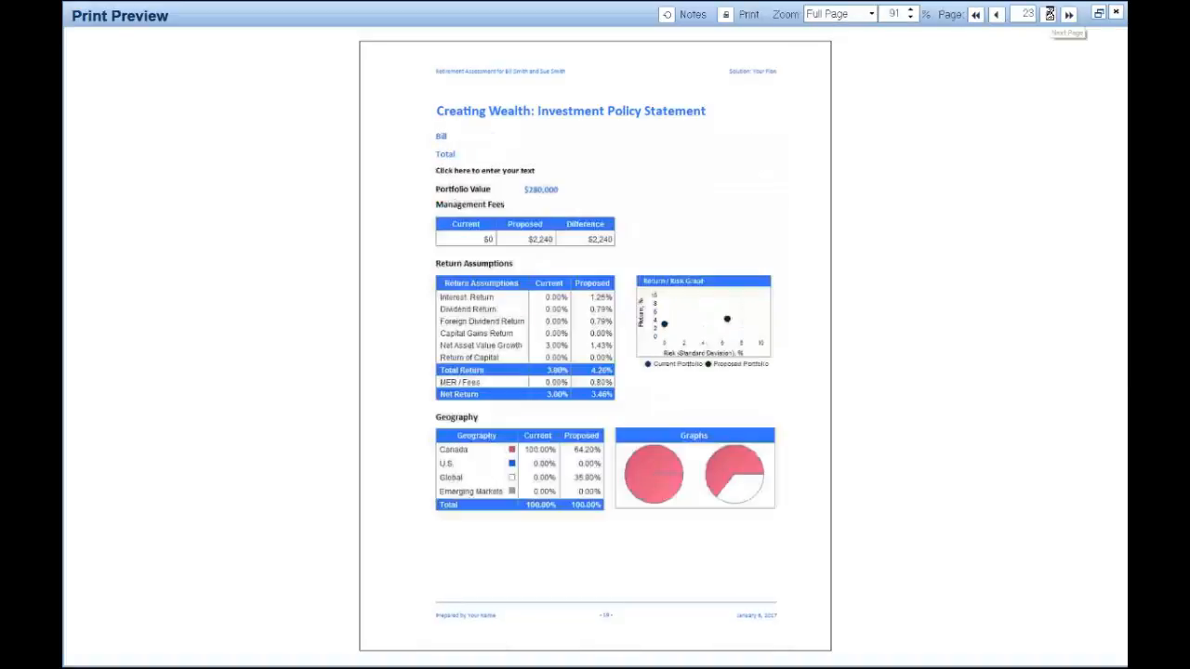
click(1050, 15)
click(1050, 14)
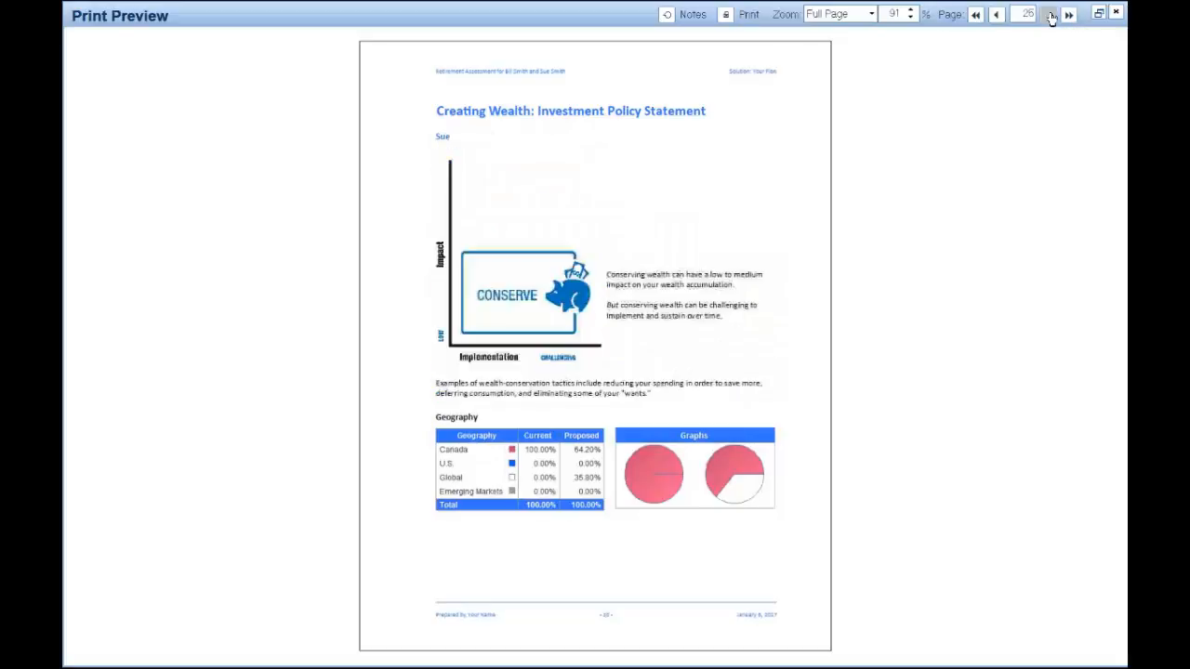
click(1050, 14)
click(1049, 15)
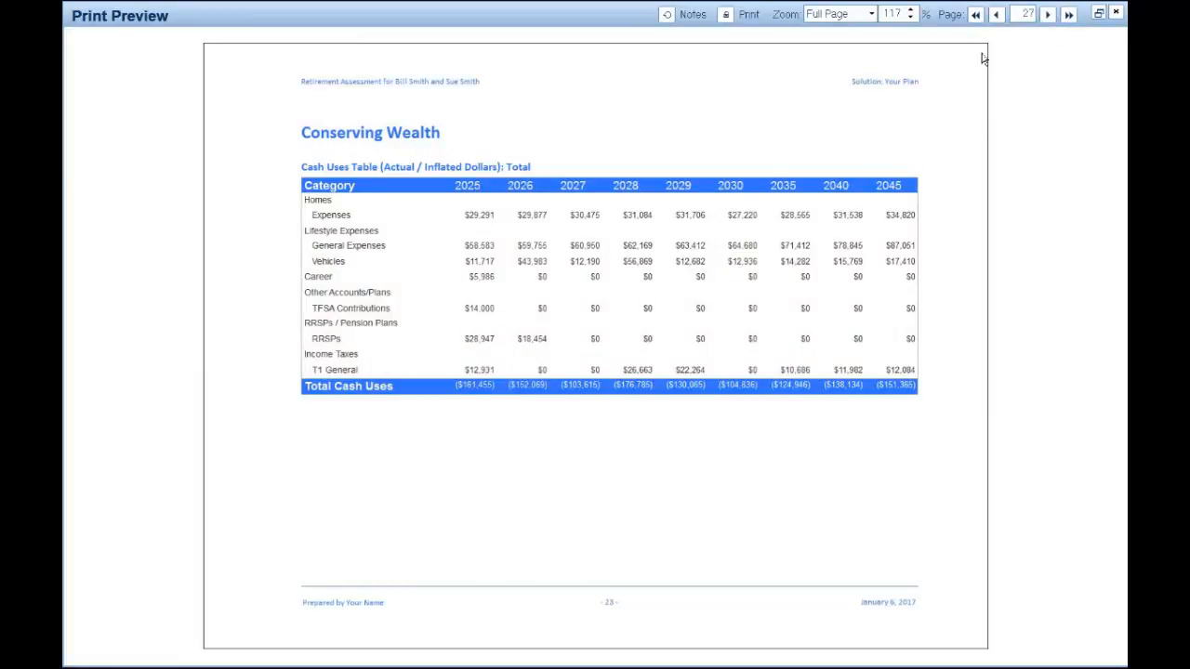
Step: Review the Retirement Funding section's gap comparison, graph and tables, continuing to the Summing Up Your Financial Gap page
click(1048, 16)
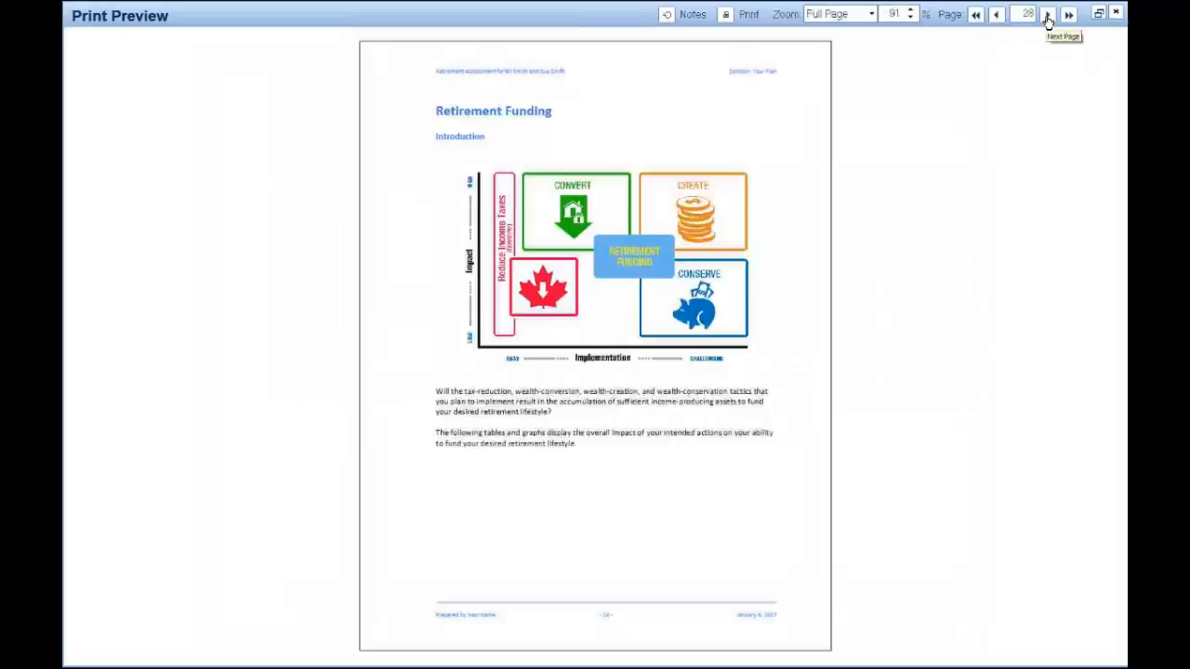
click(1048, 16)
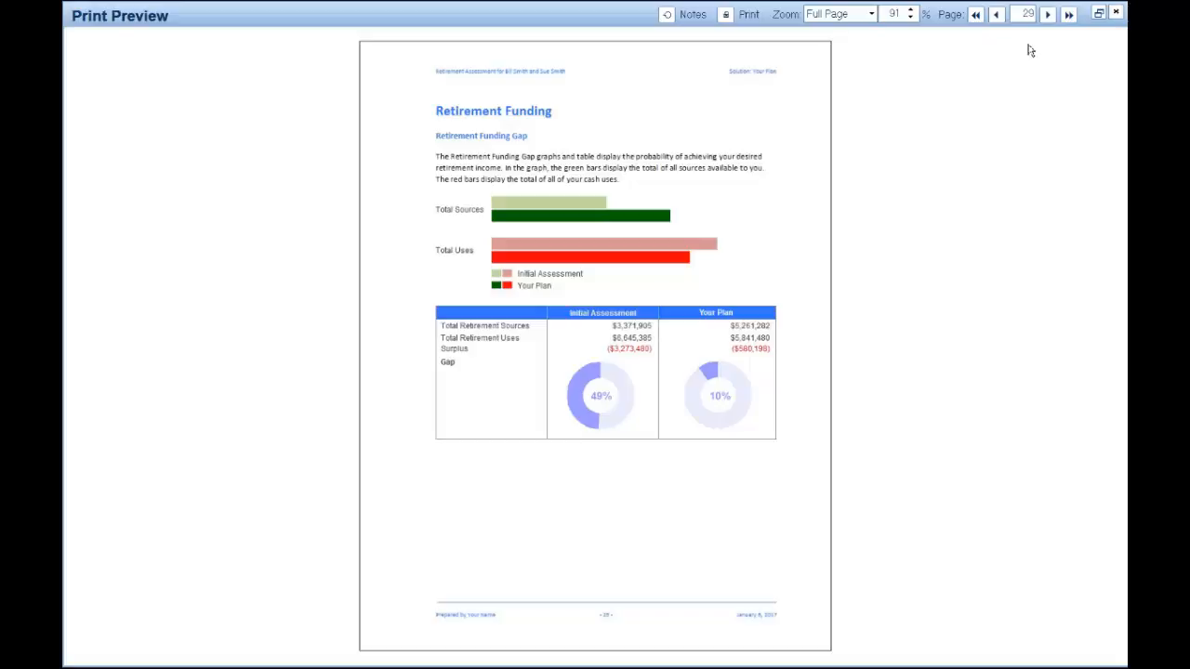
click(1047, 21)
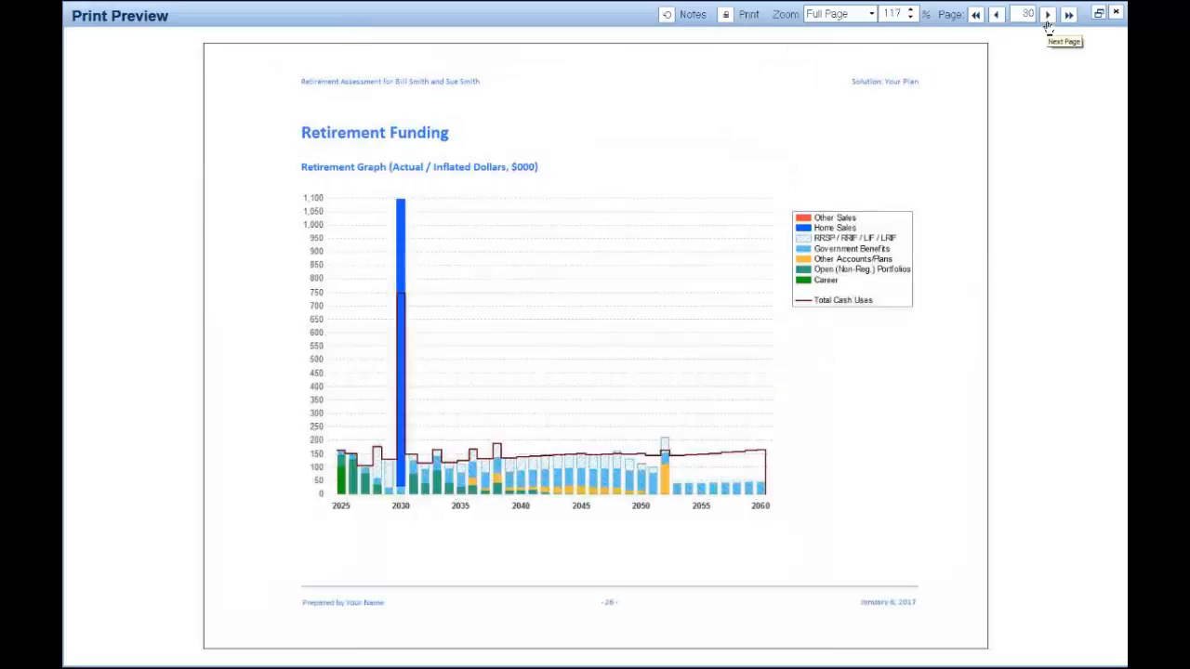
click(1047, 17)
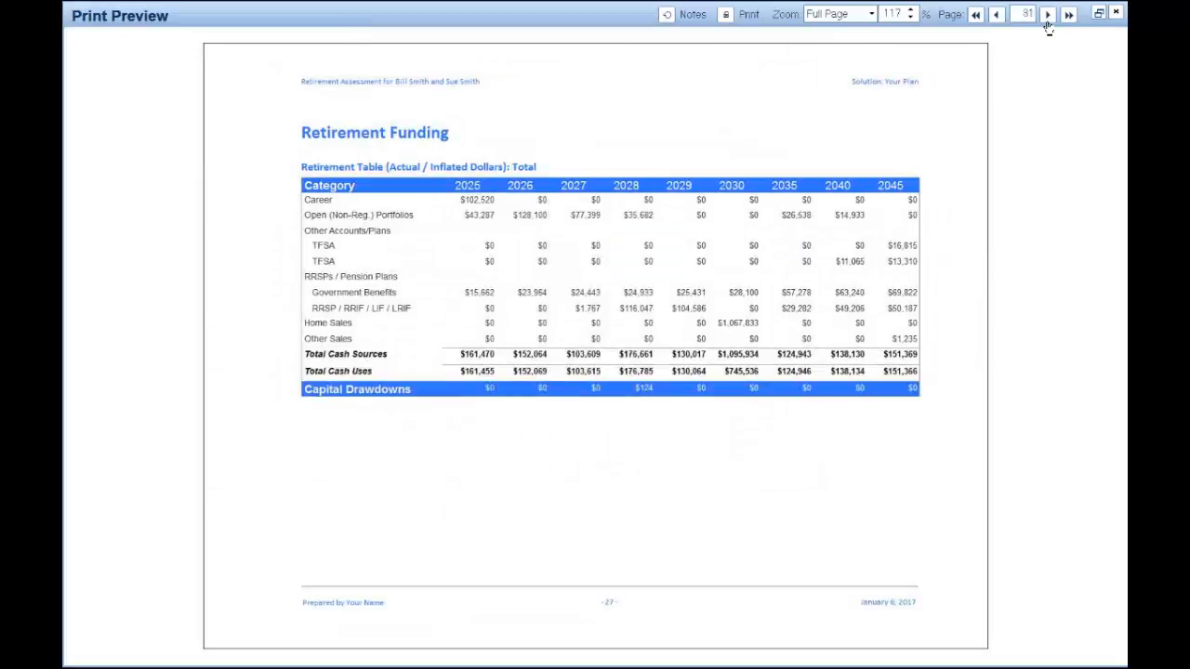
click(1047, 16)
click(1047, 17)
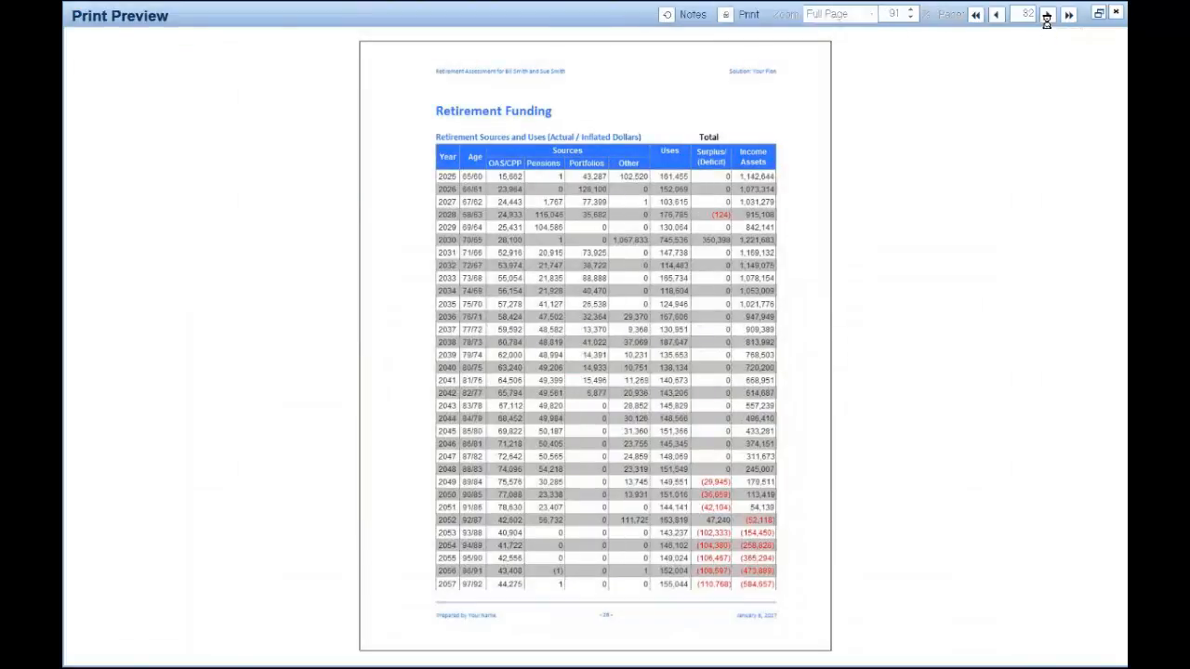
click(1047, 19)
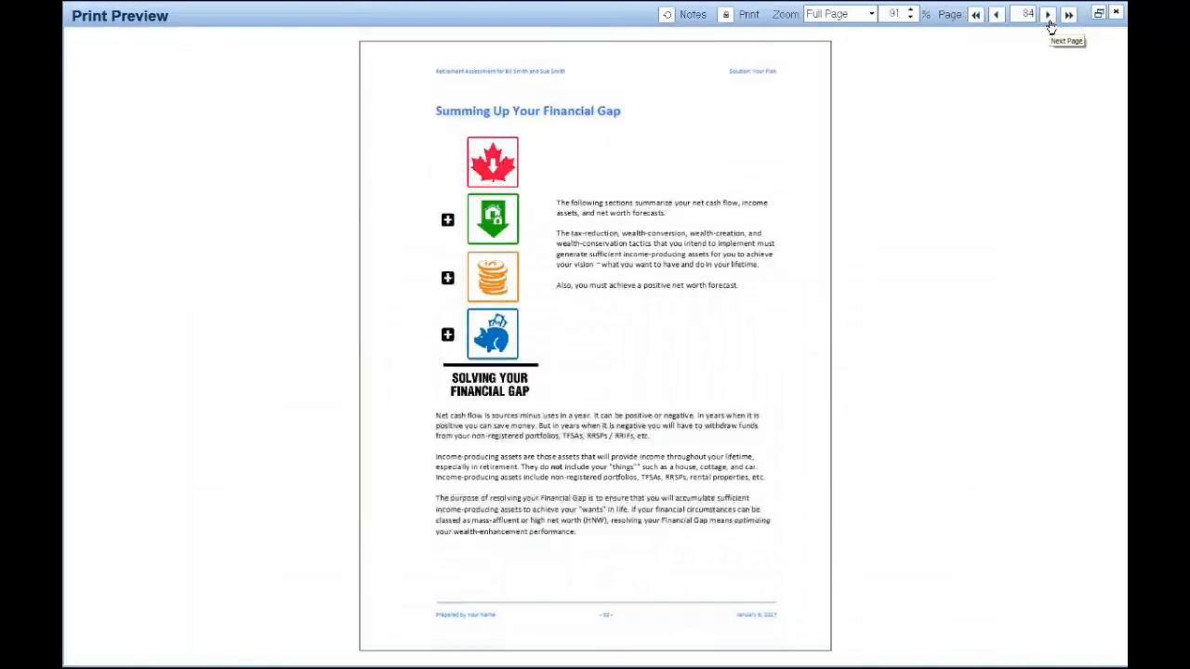
Step: Inspect the Net Cash Flow Forecast pages and the Income Assets Forecast graph and table
click(1049, 19)
click(1049, 19)
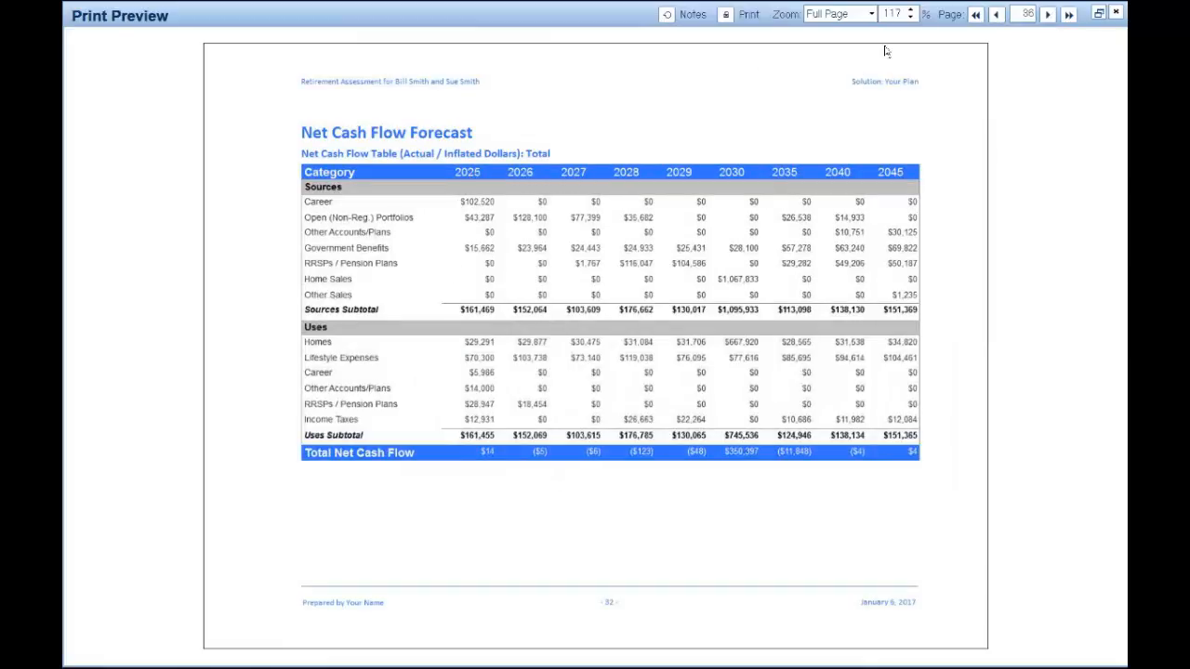
click(1047, 17)
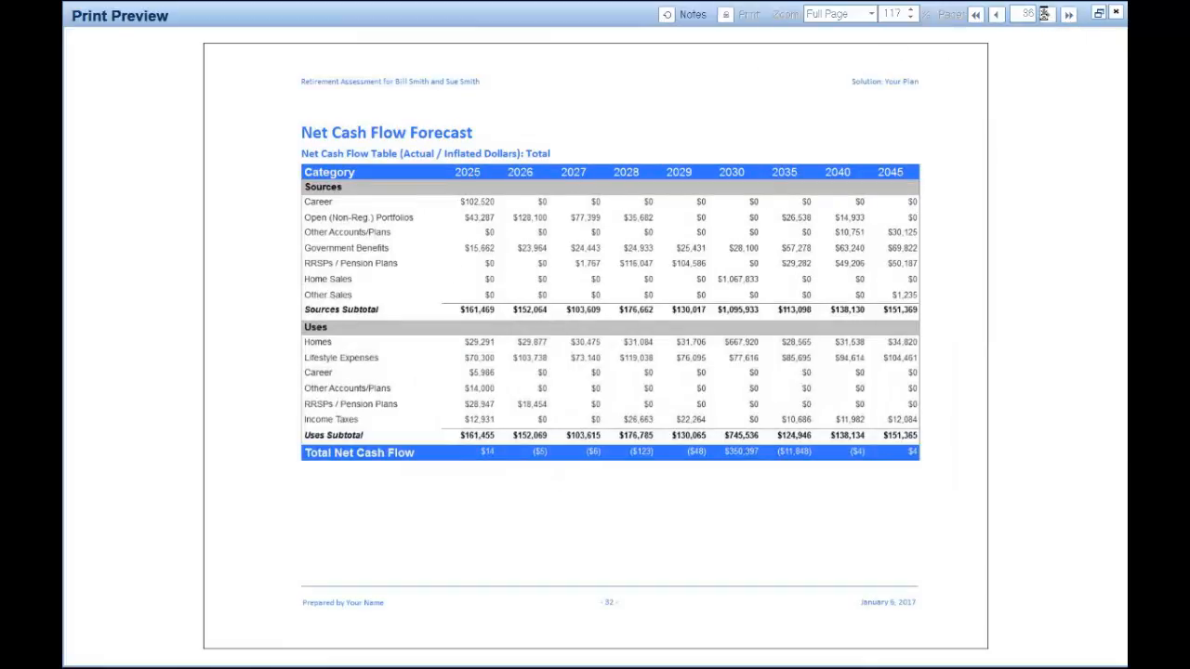
click(1047, 17)
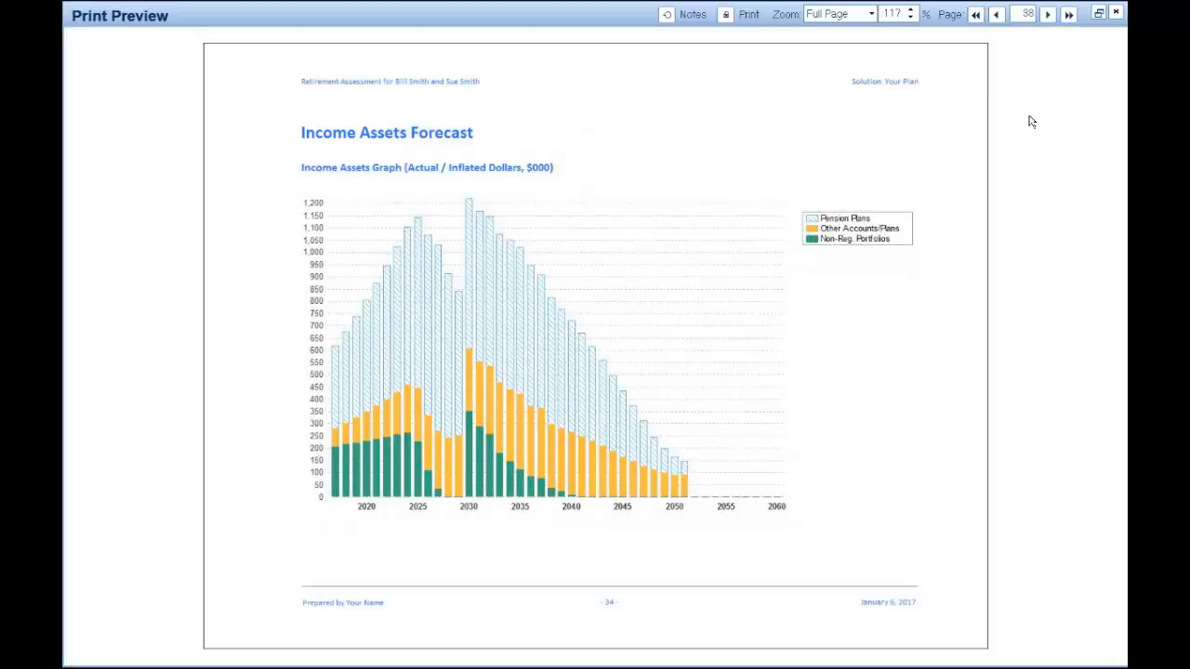
click(1048, 15)
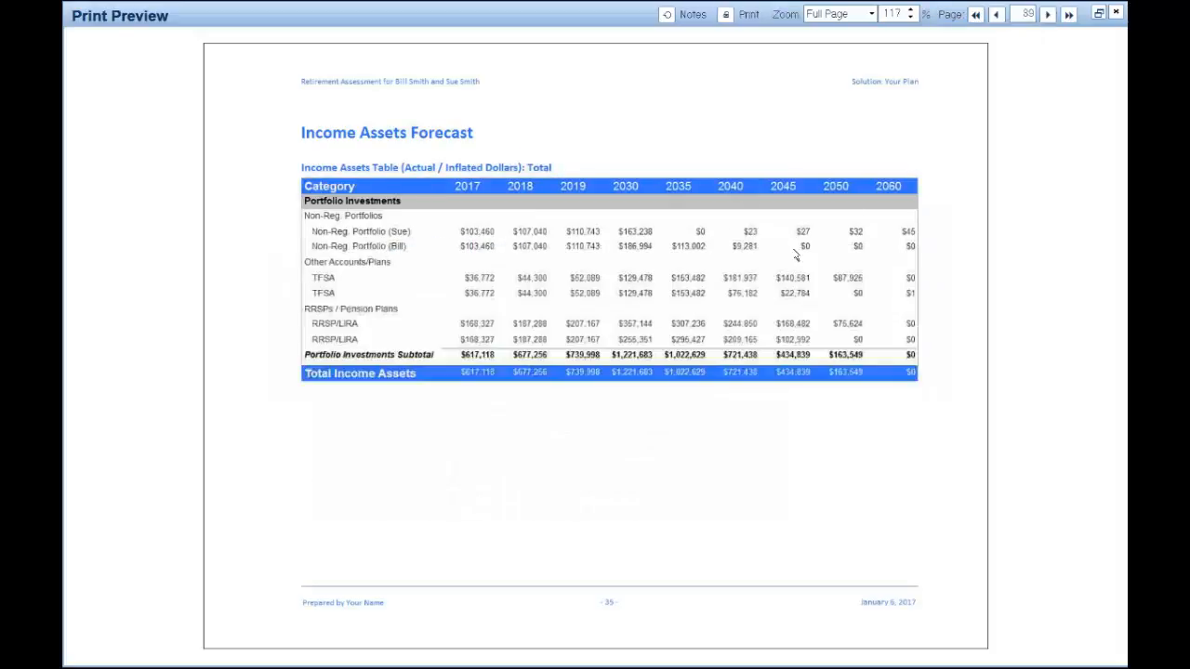
Step: Recheck the Income Assets graph, view the agreement page on page 40, and return to the Income Assets table
click(995, 14)
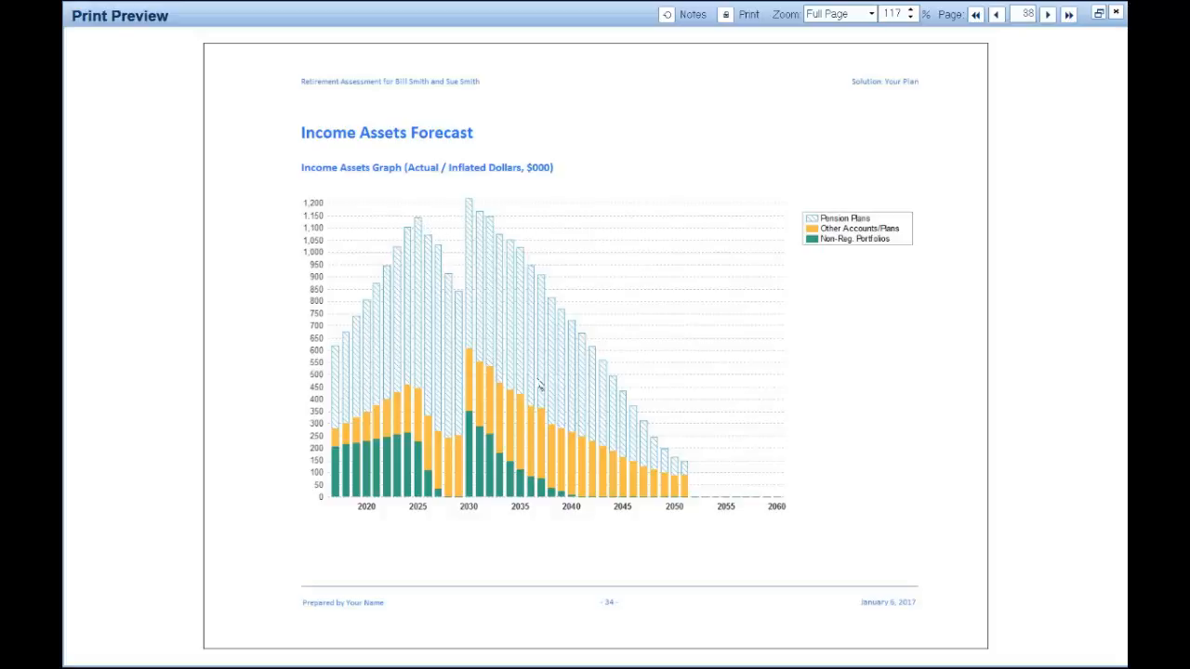
click(1047, 16)
click(1047, 16)
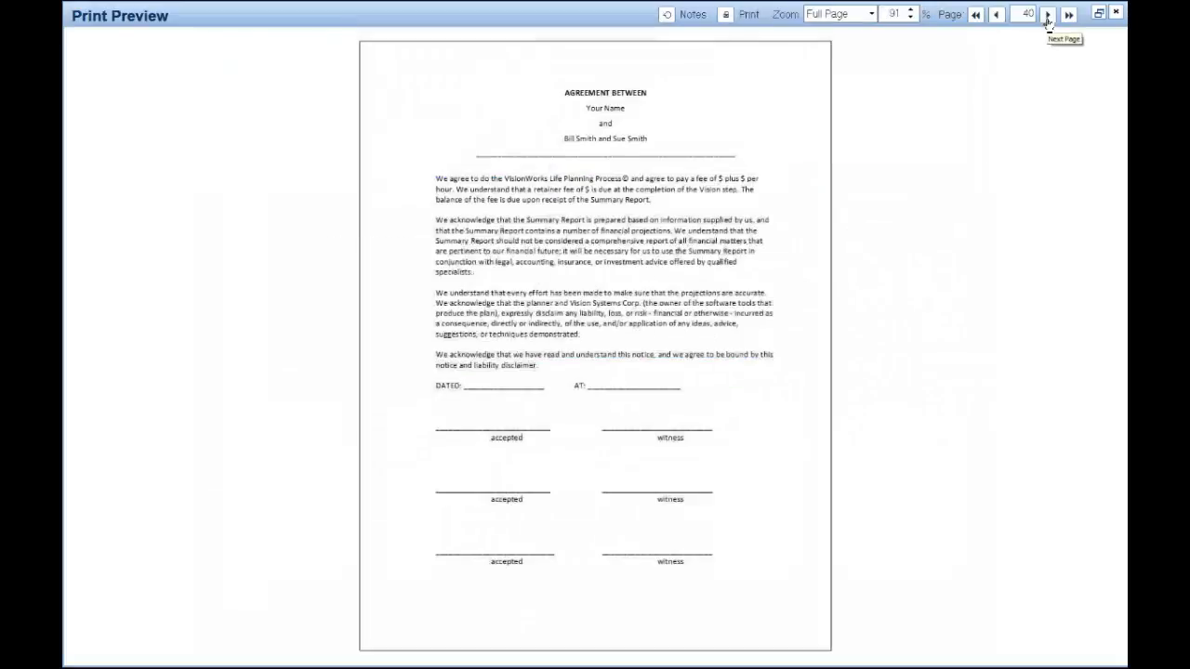
click(997, 15)
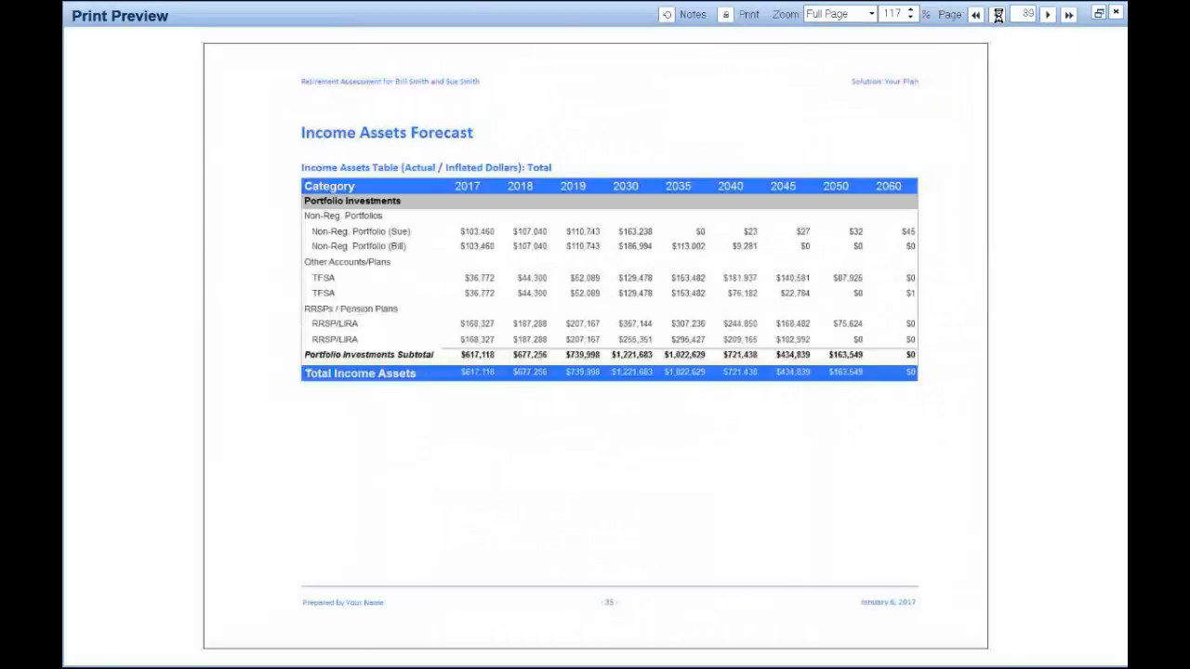
Step: Append "mmmmm" to the Income Assets Forecast introduction on page 37 and save it to the current text template
click(997, 15)
click(997, 15)
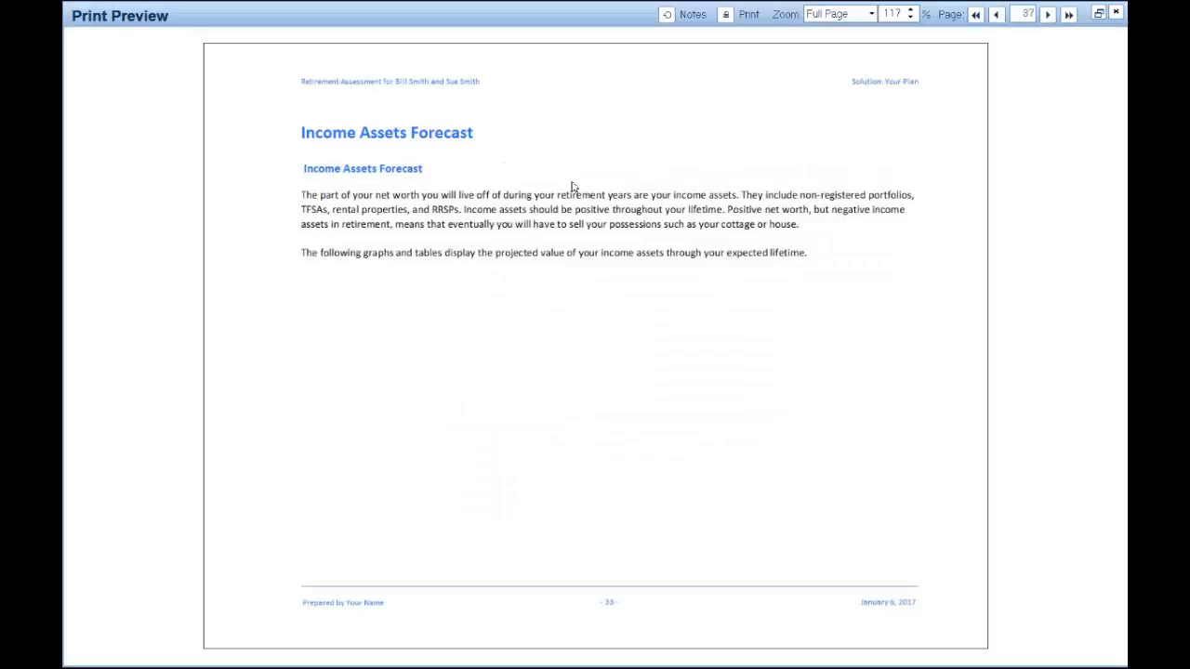
double_click(555, 213)
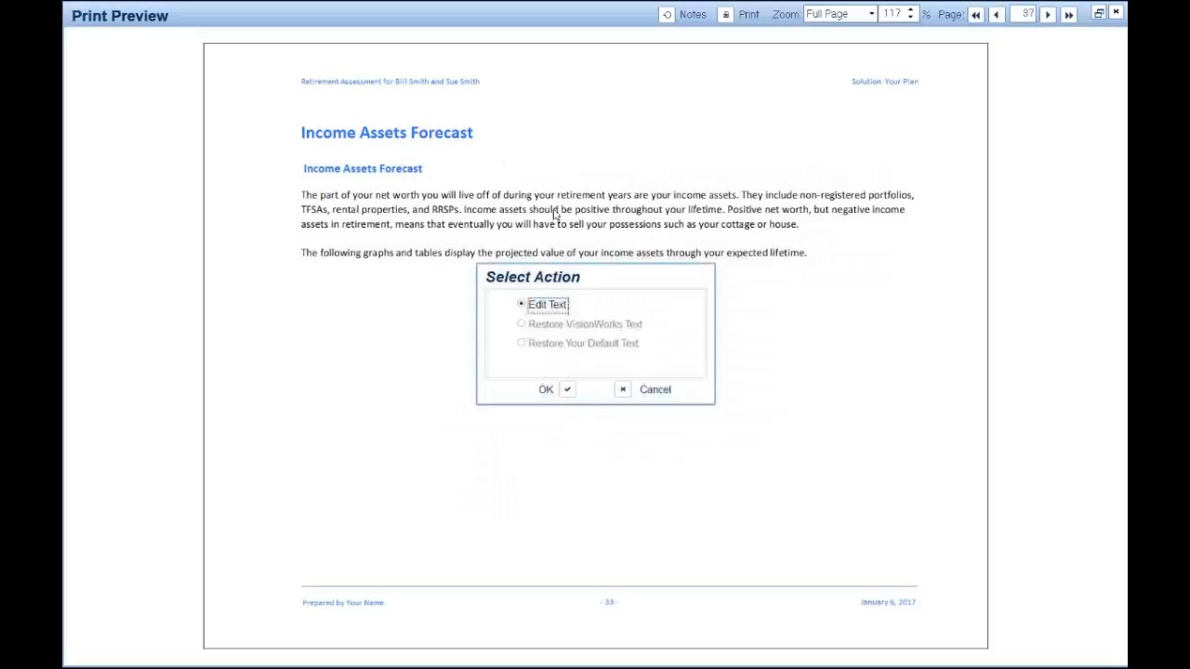
click(566, 391)
click(593, 160)
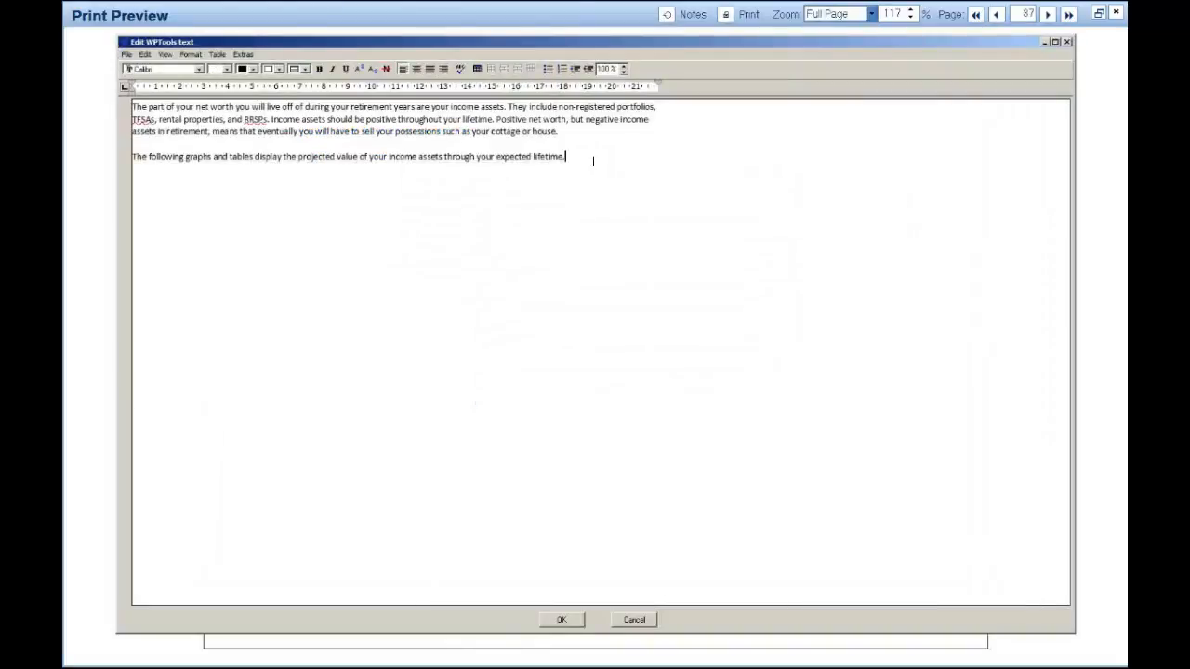
text(mmmmm)
click(562, 620)
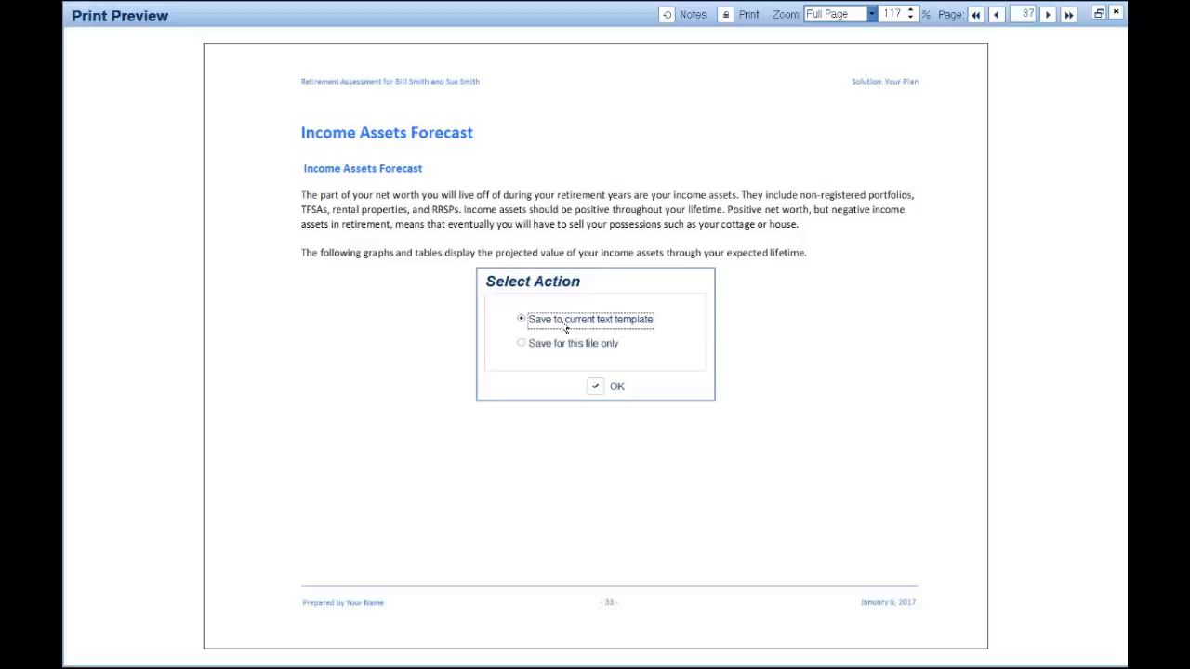
click(597, 388)
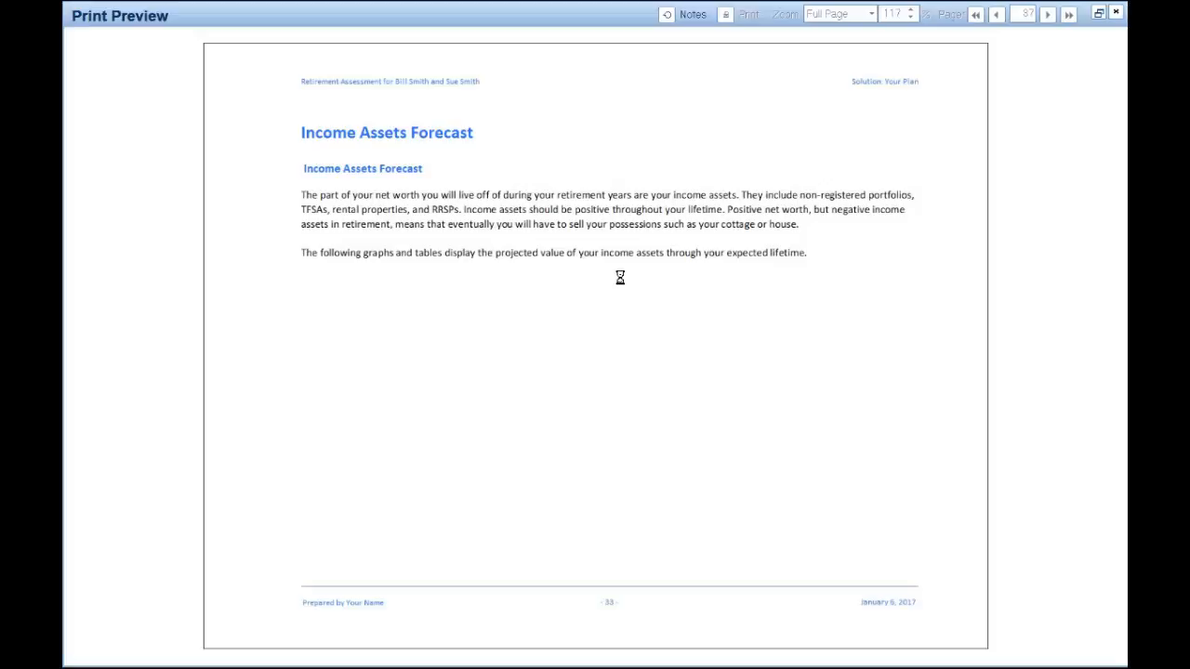
text(mmmmm)
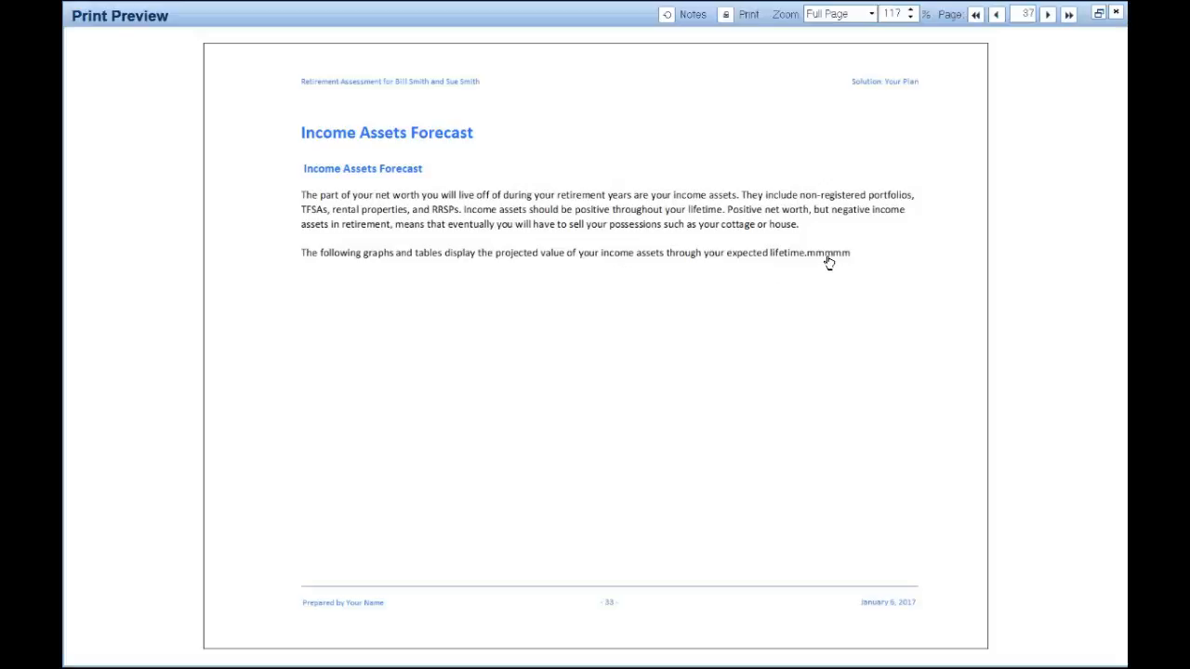
Step: Add "NNNNNN" at the end of the same introduction text and save the edit for this file only
click(753, 257)
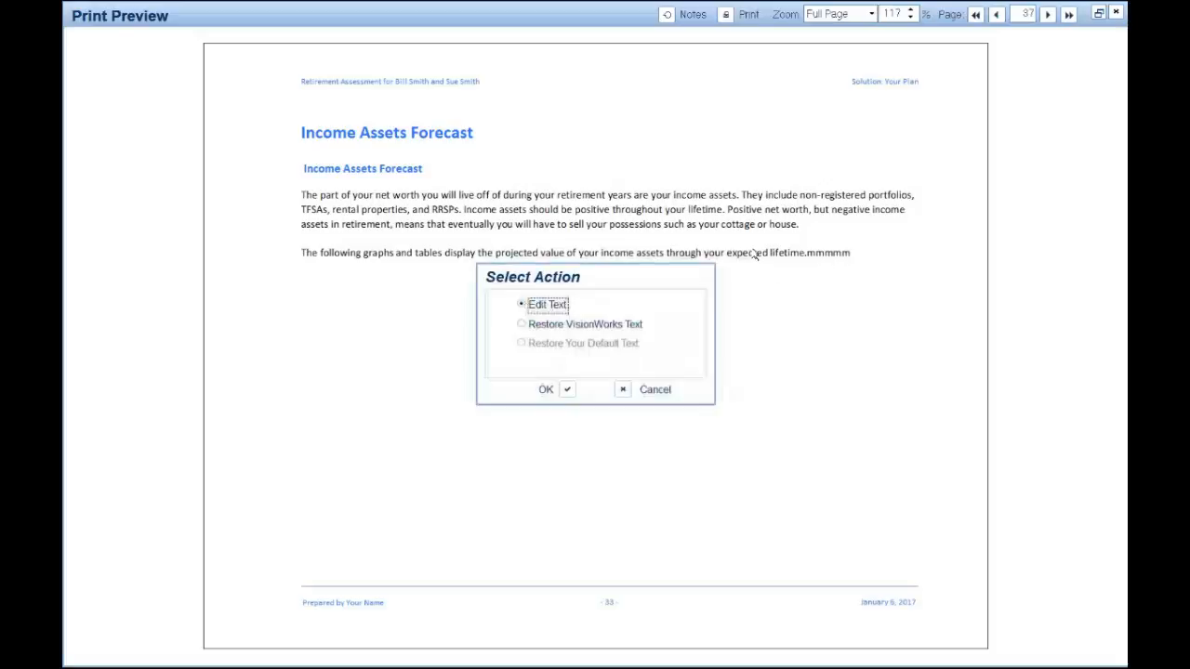
click(568, 390)
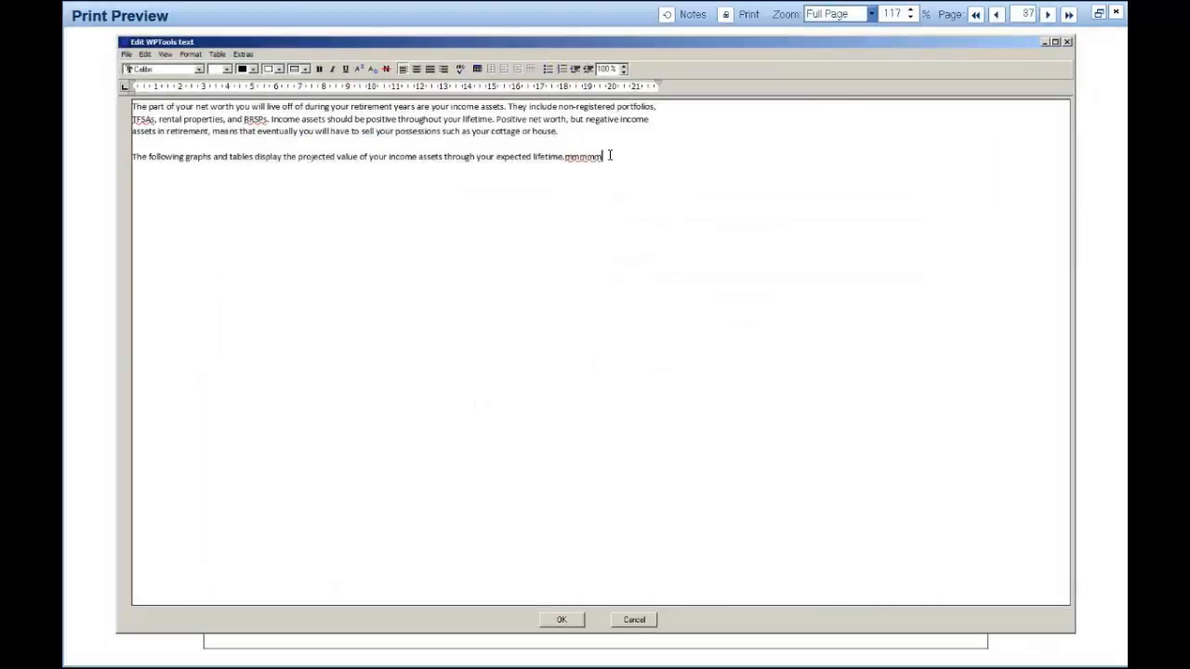
text(NNNNNN)
click(561, 620)
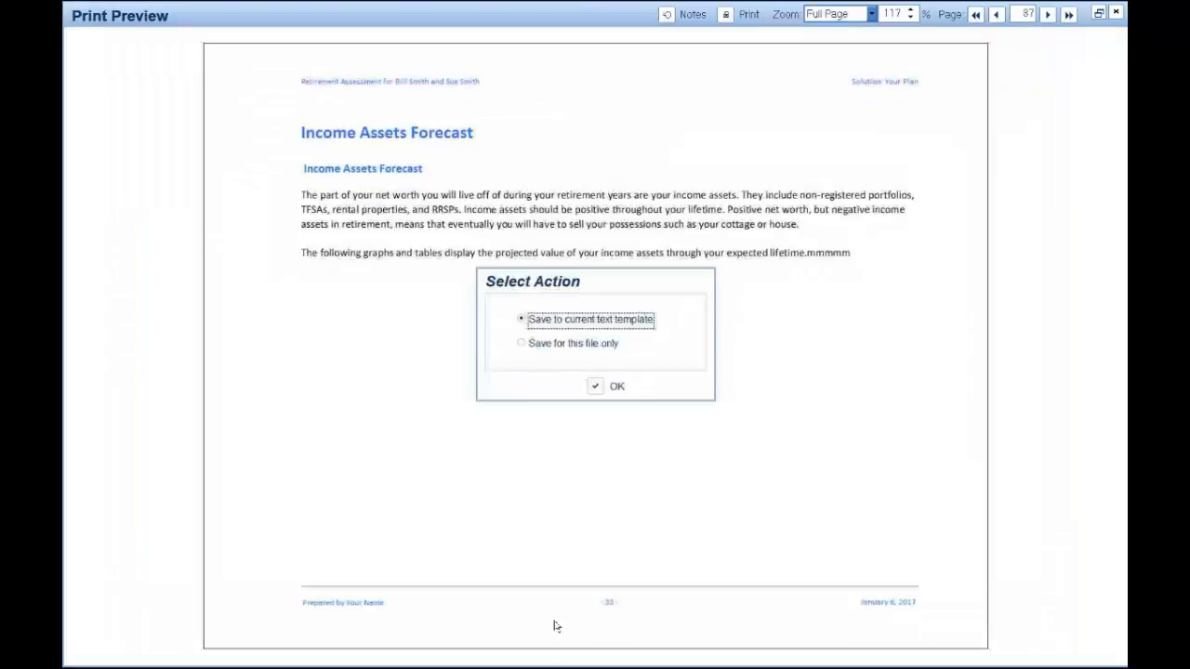
click(520, 346)
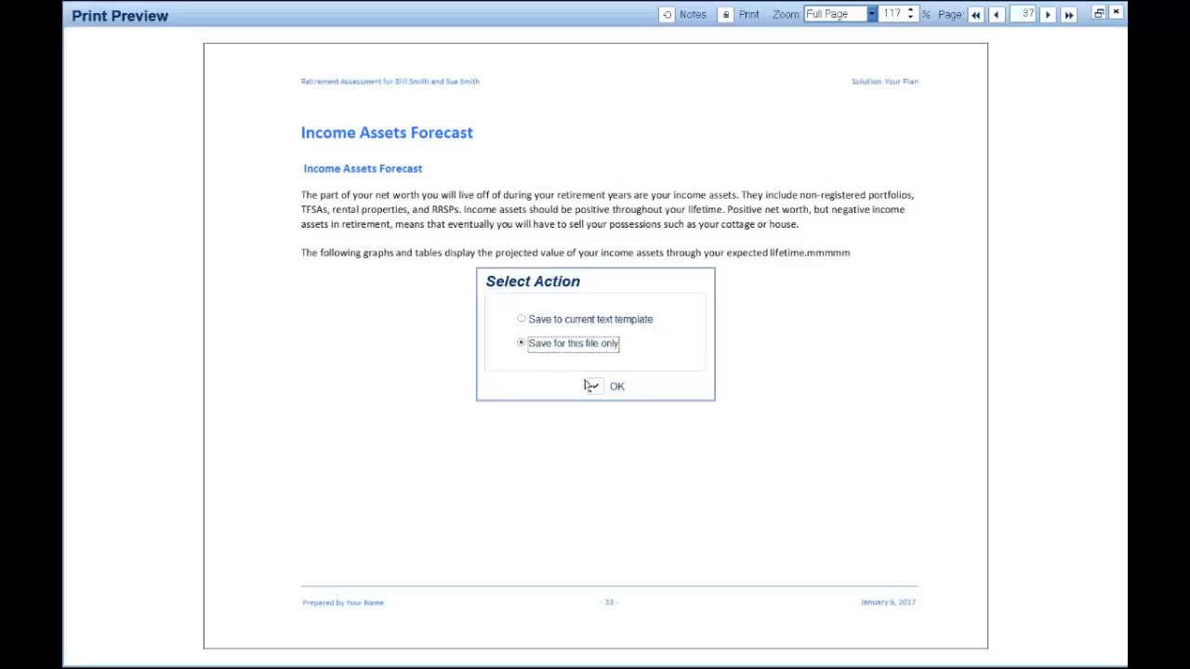
click(595, 386)
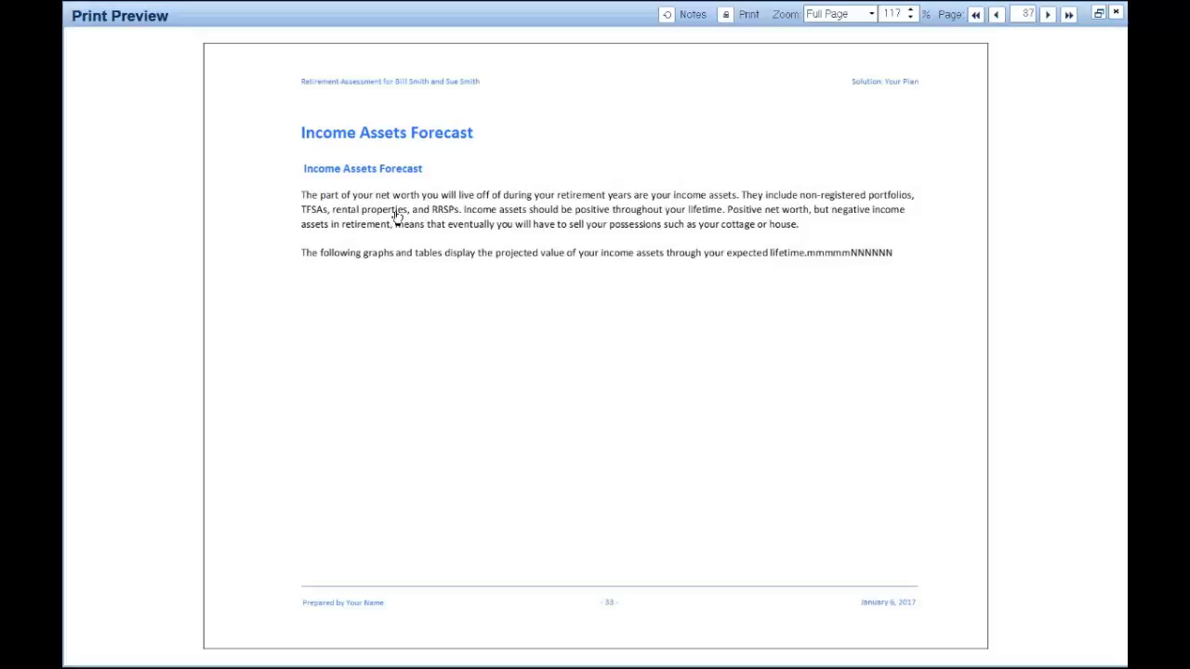
Step: Restore the original VisionWorks text for the Income Assets Forecast introduction
click(658, 256)
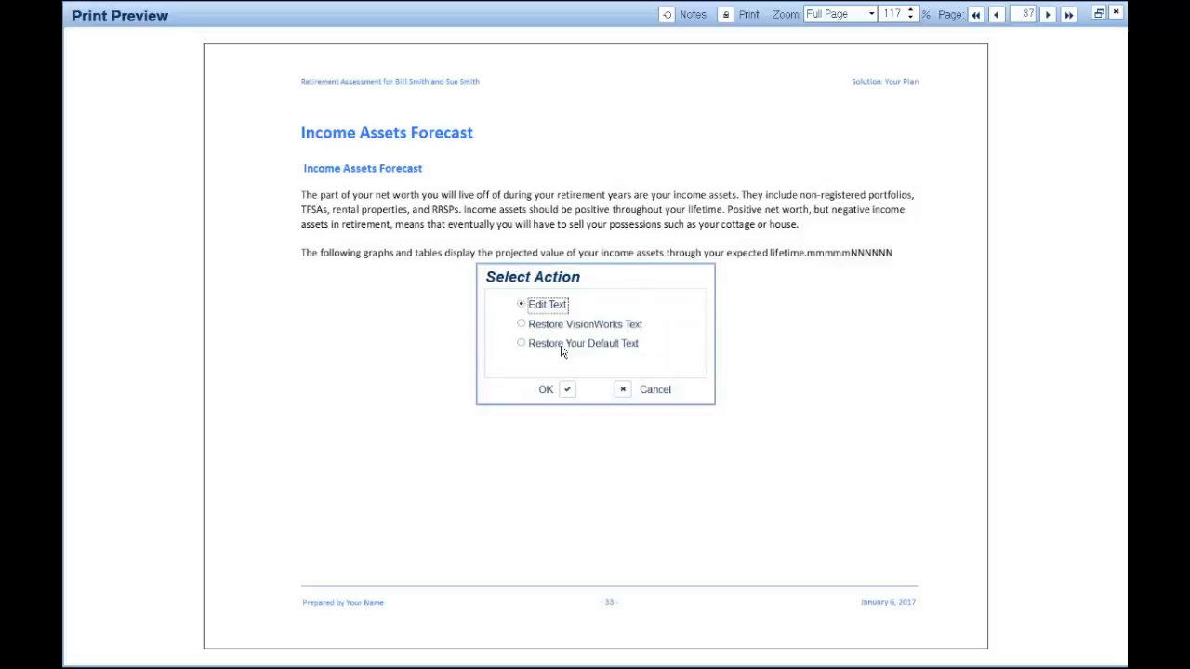
click(523, 326)
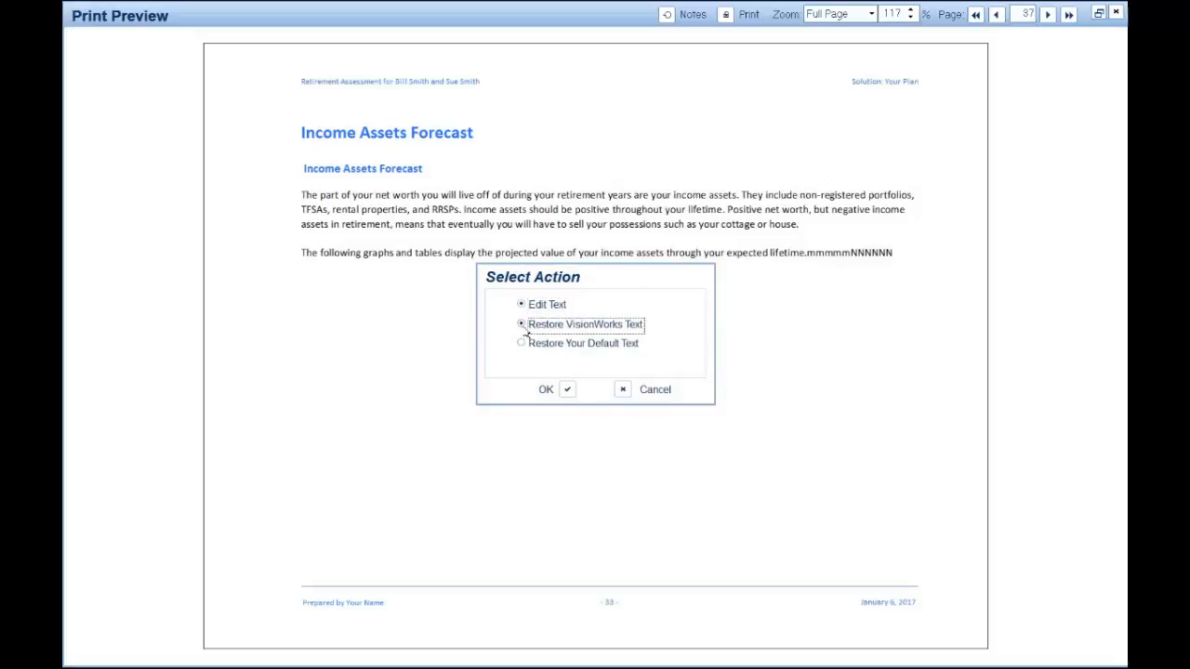
click(566, 390)
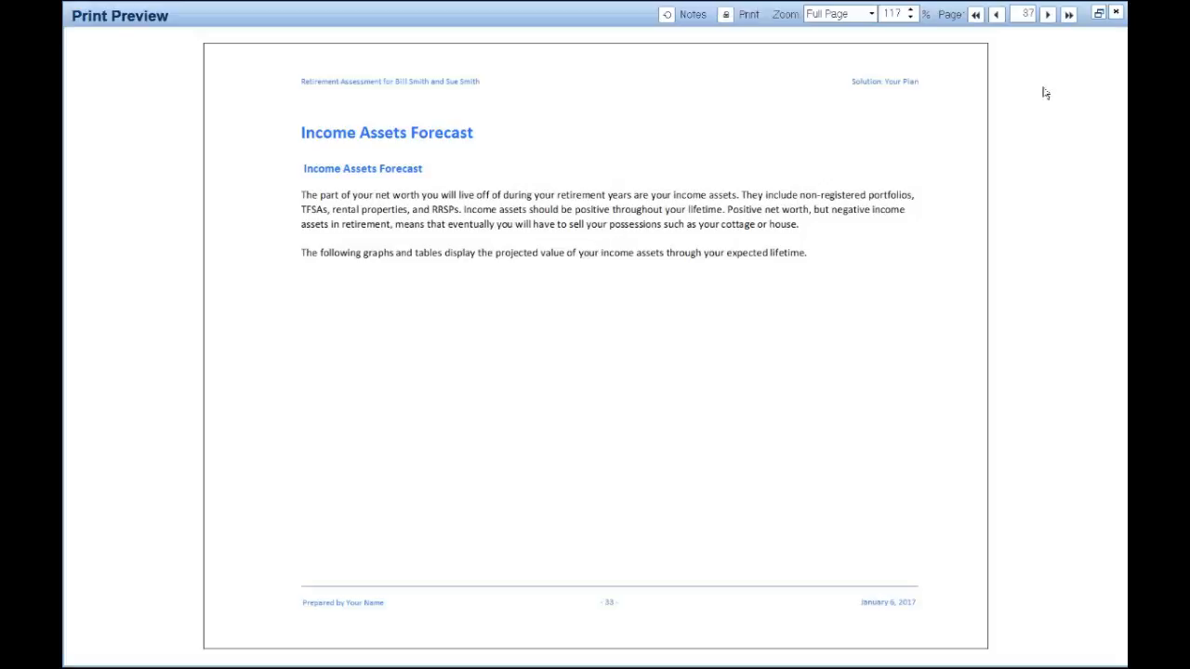
Step: Close the report preview and open the Taxes tactics of the Your Plan solution to view the pension splitting settings
click(1117, 15)
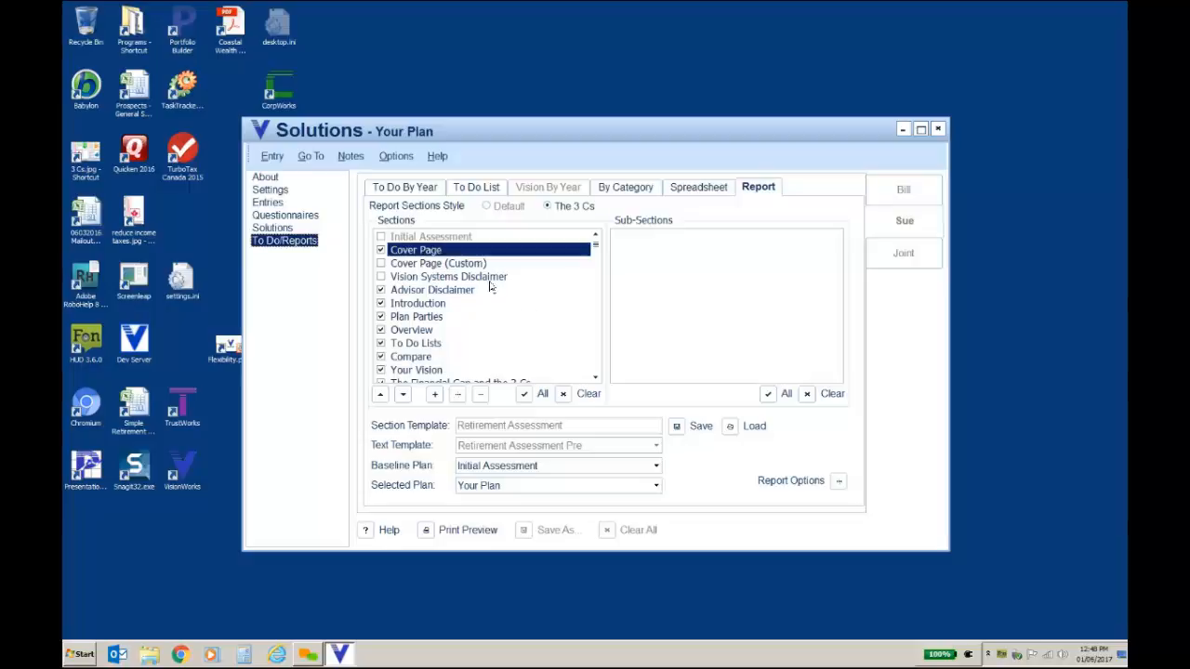
click(273, 229)
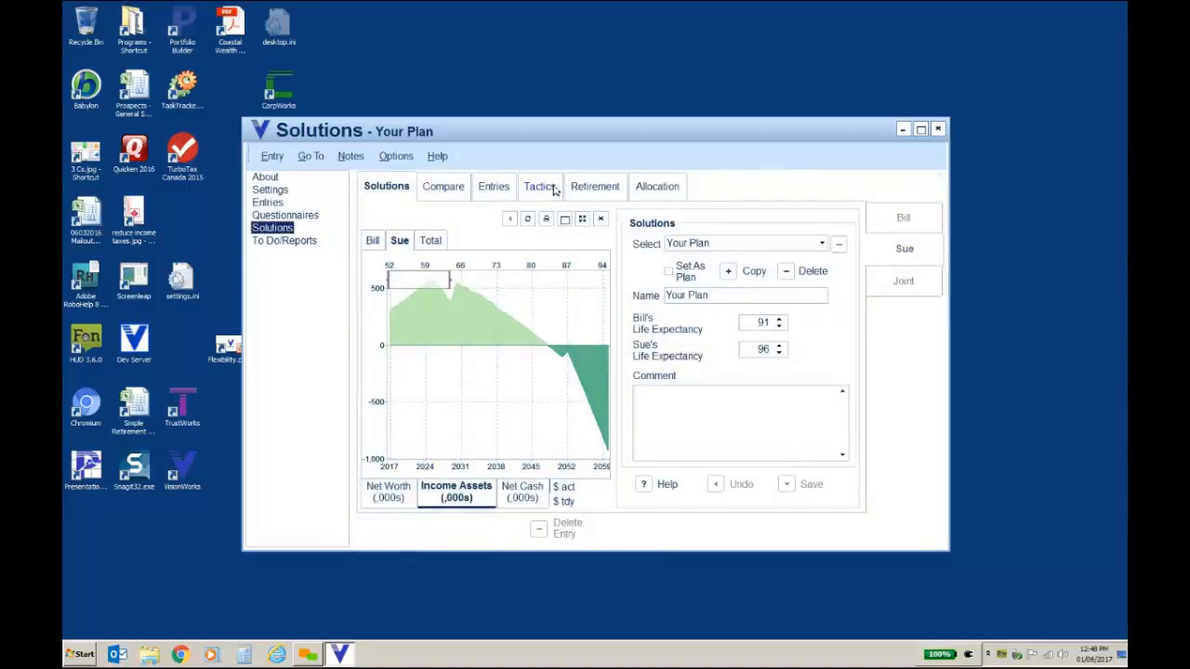
click(589, 187)
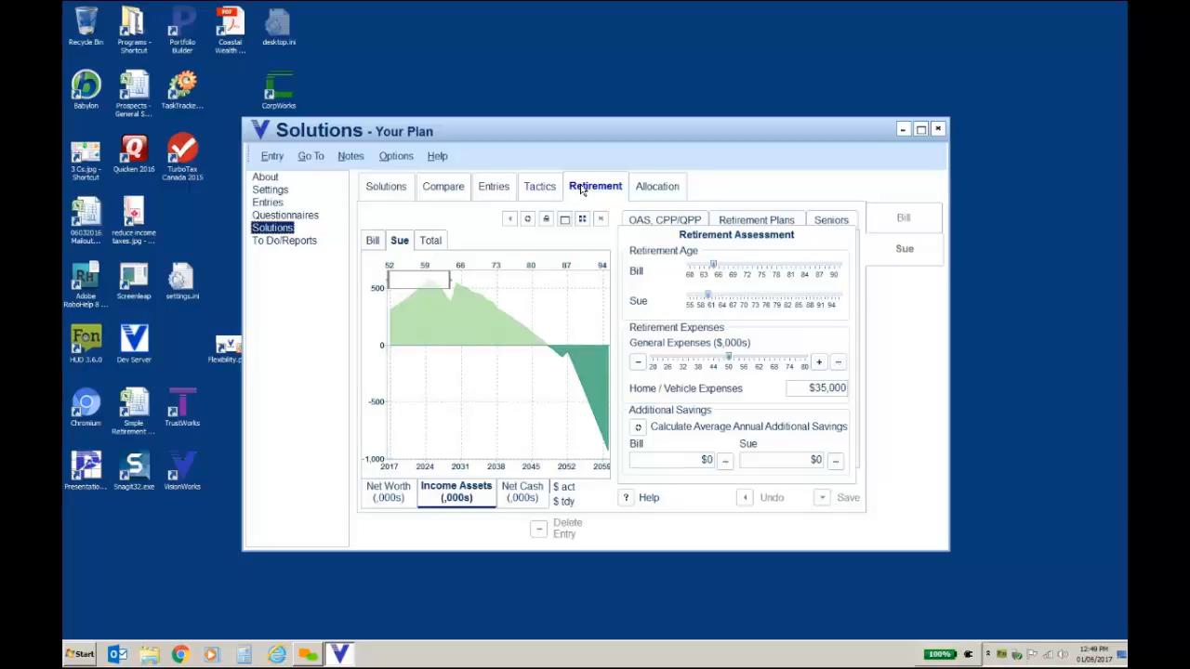
click(584, 190)
click(547, 188)
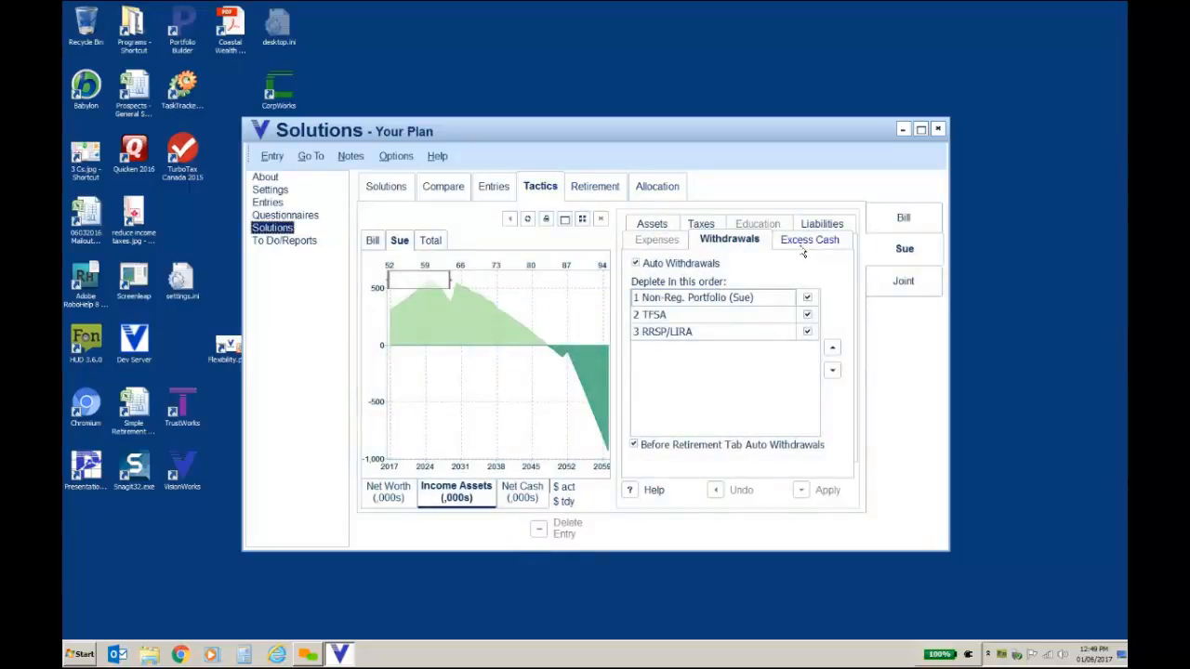
click(711, 226)
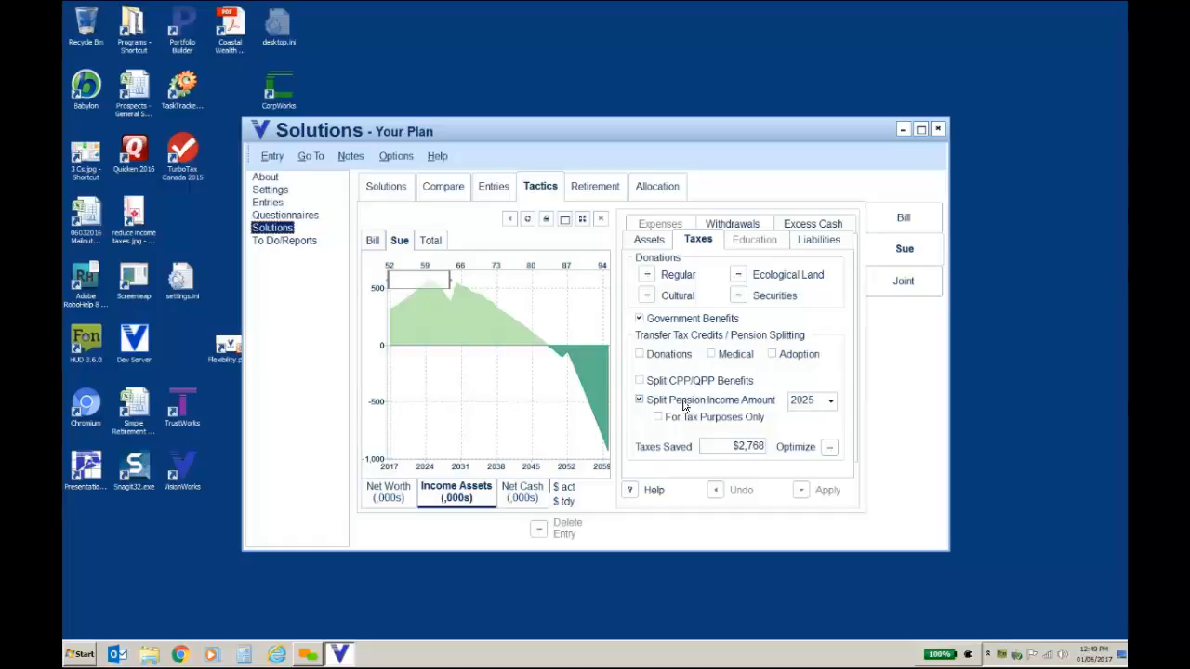
Step: Drill into the enlarged annual net cash flow to view the 2031 sources and uses breakdowns
click(522, 492)
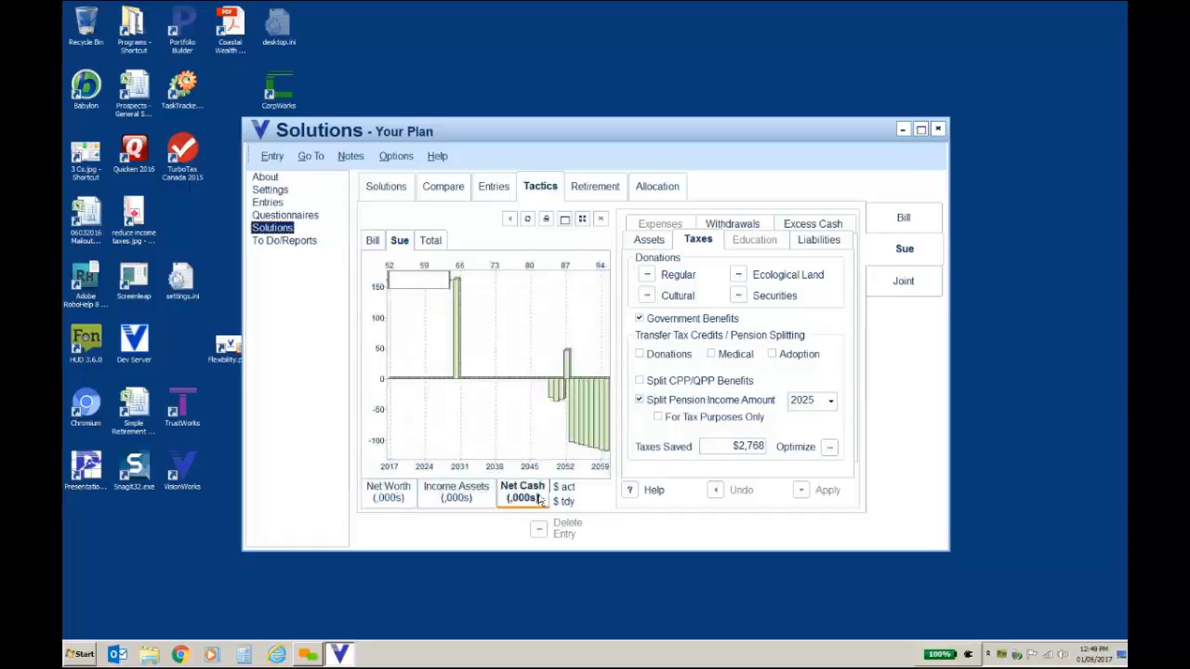
click(564, 220)
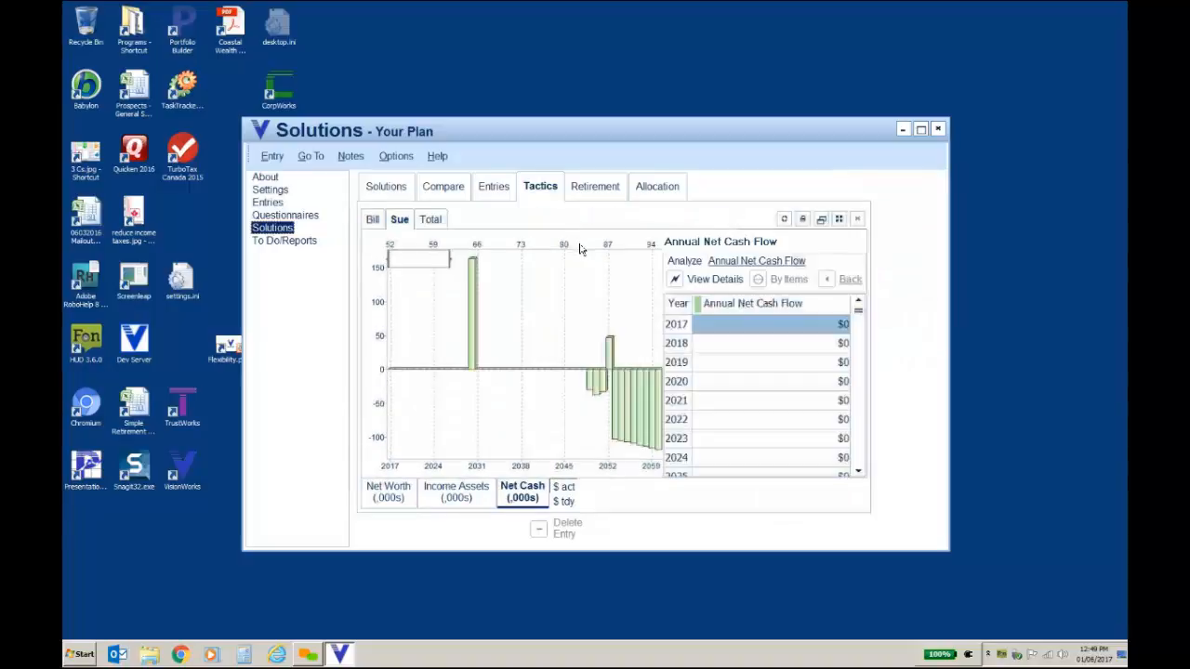
drag(860, 313, 859, 343)
double_click(779, 420)
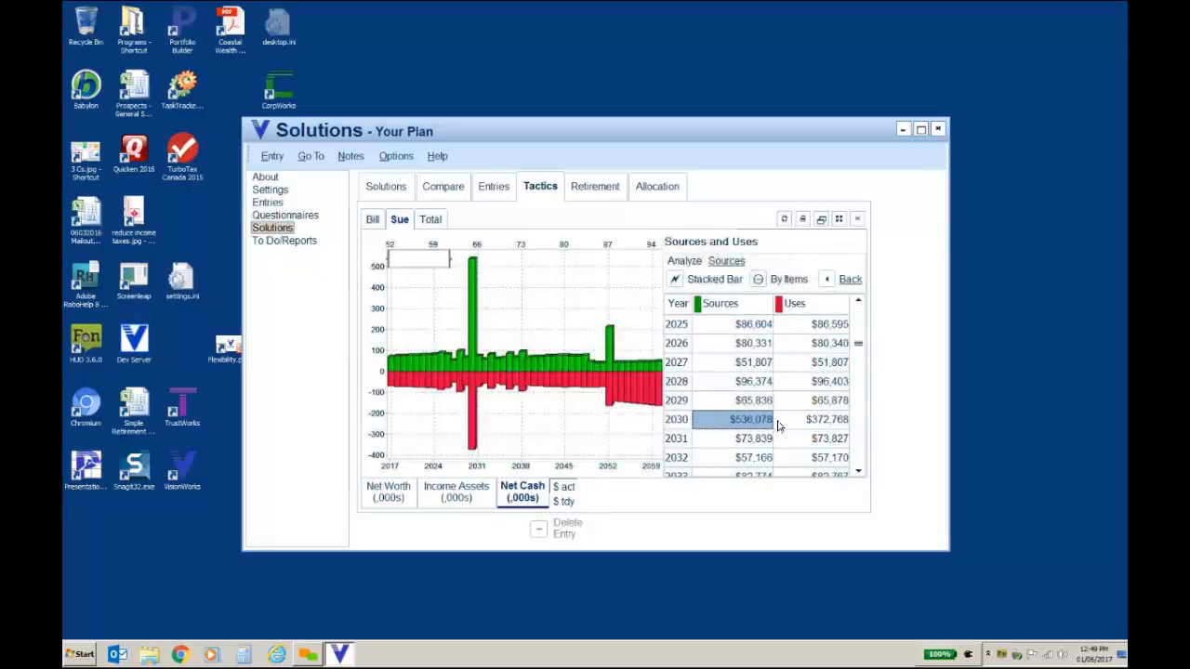
double_click(741, 440)
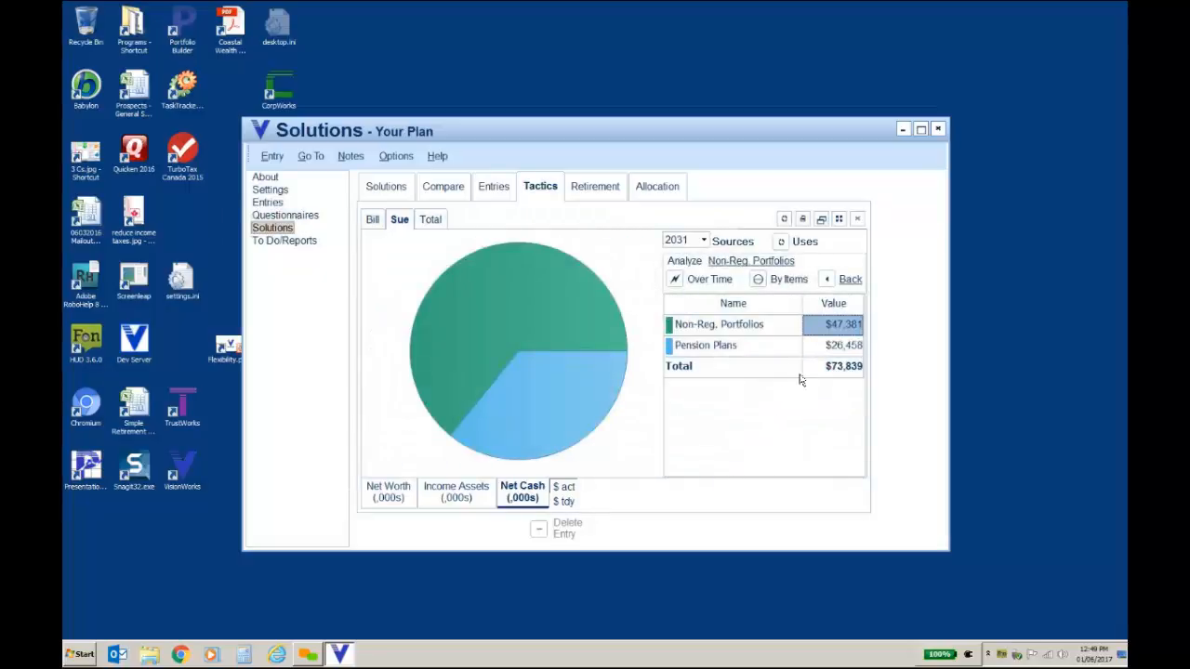
click(781, 241)
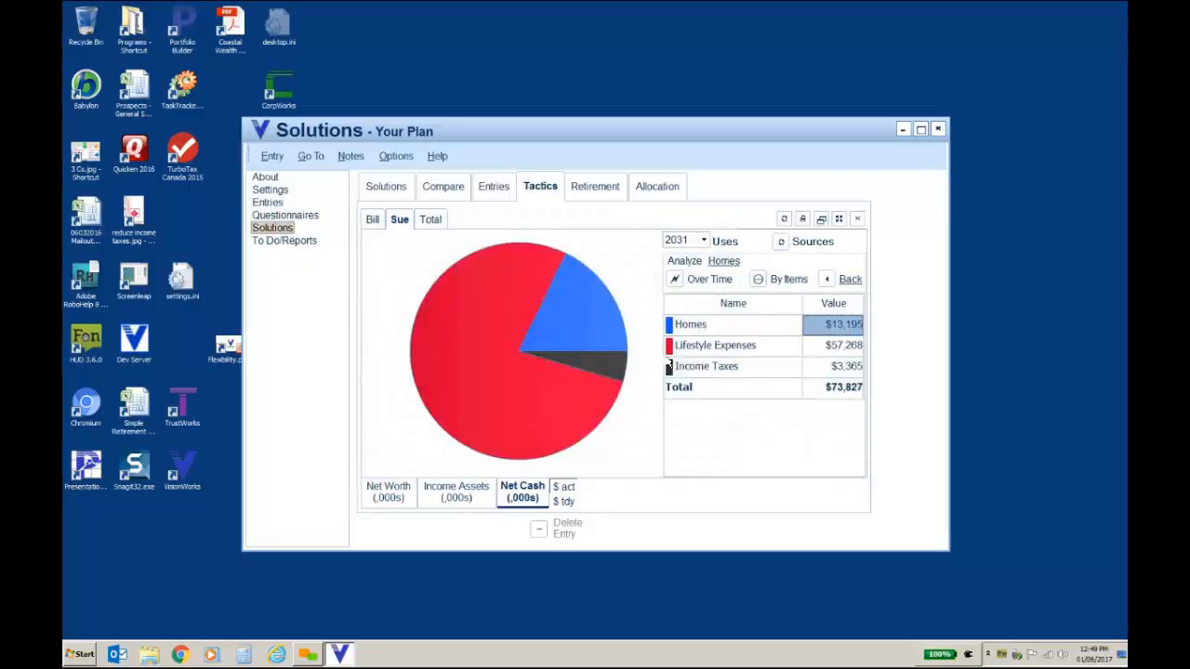
Step: Open the 2031 income tax calculation and compare the elected split-pension amounts between the two spouses
double_click(622, 370)
double_click(582, 389)
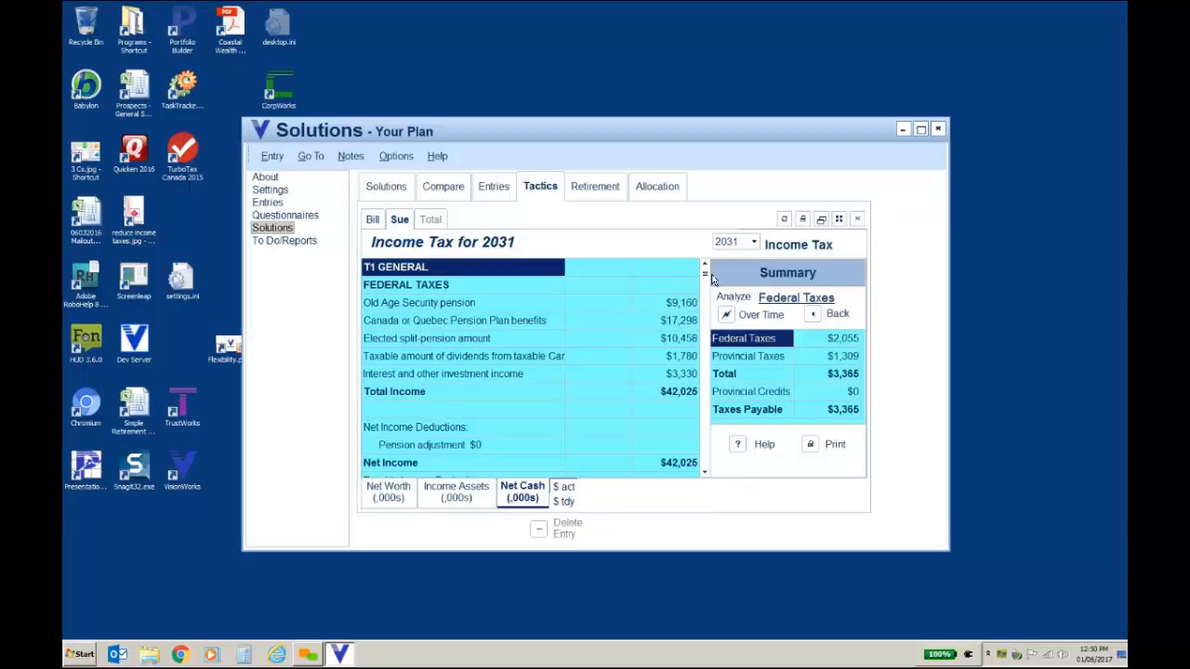
scroll(705, 279, down, 1)
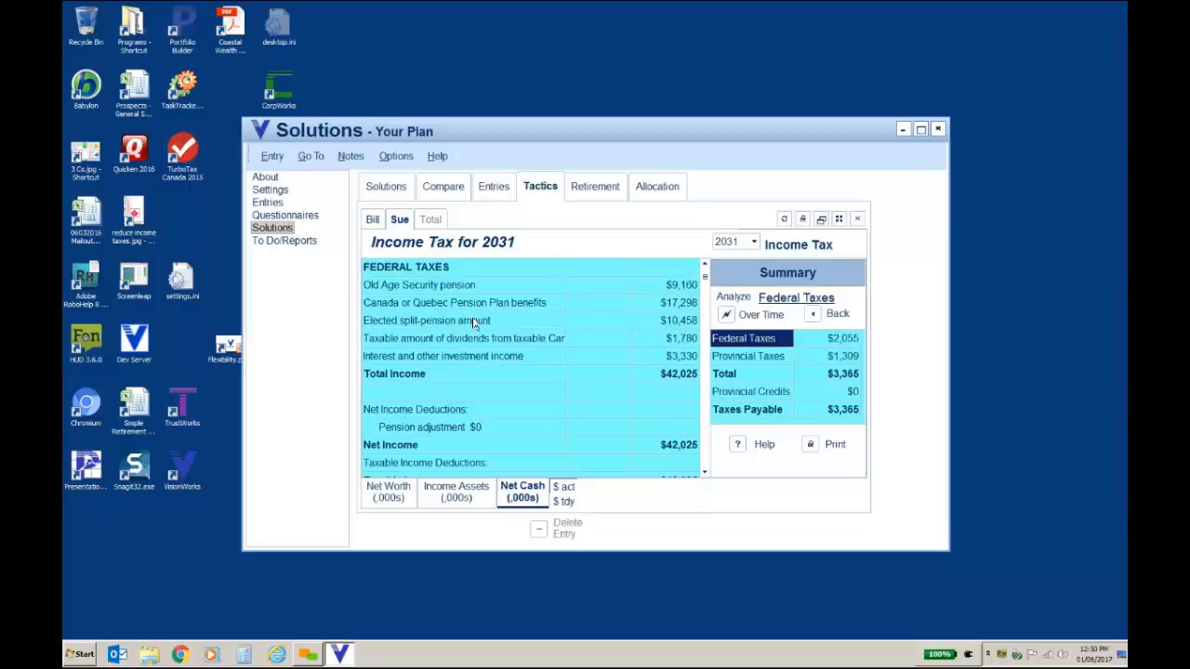
click(373, 221)
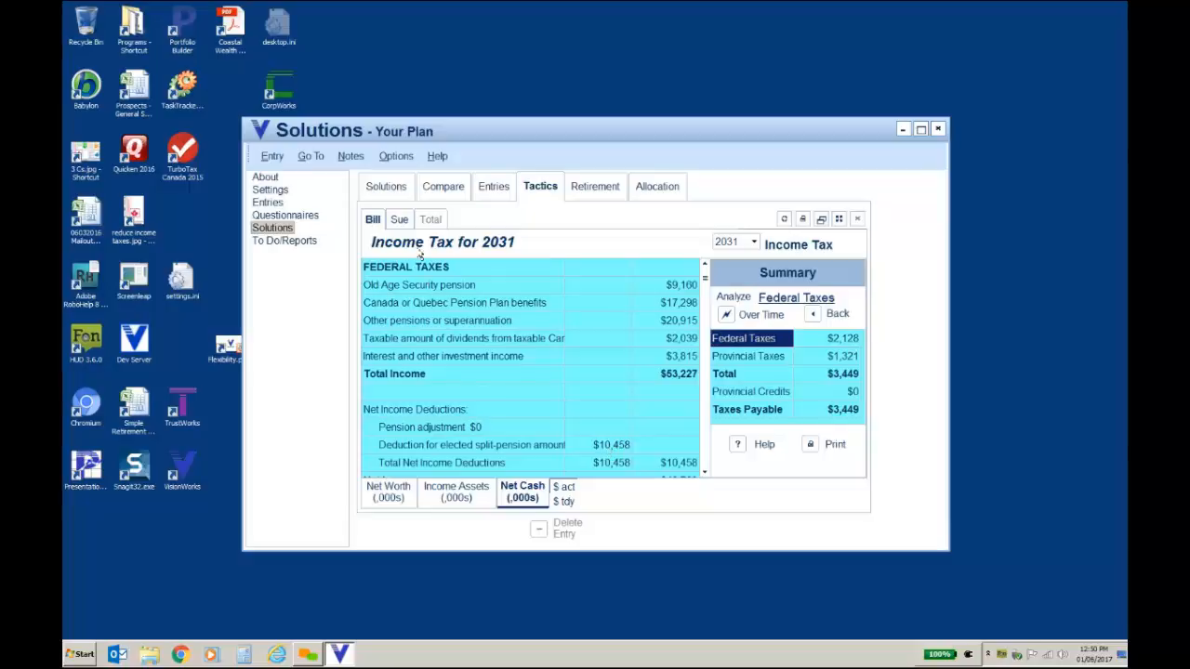
click(402, 221)
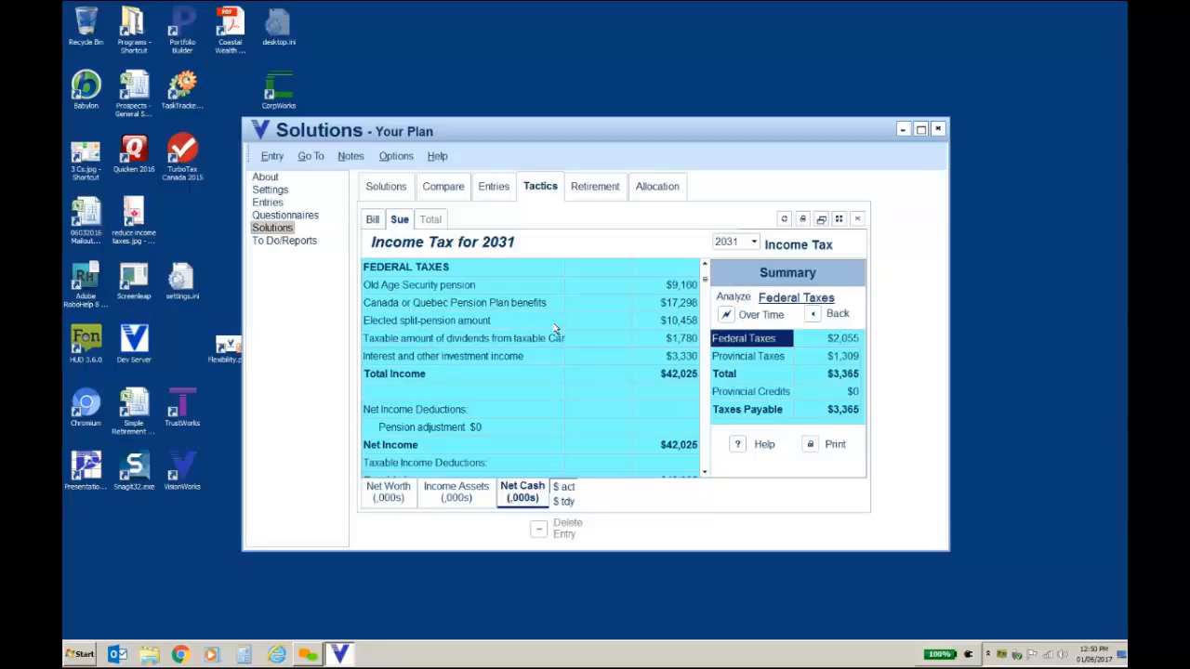
click(372, 222)
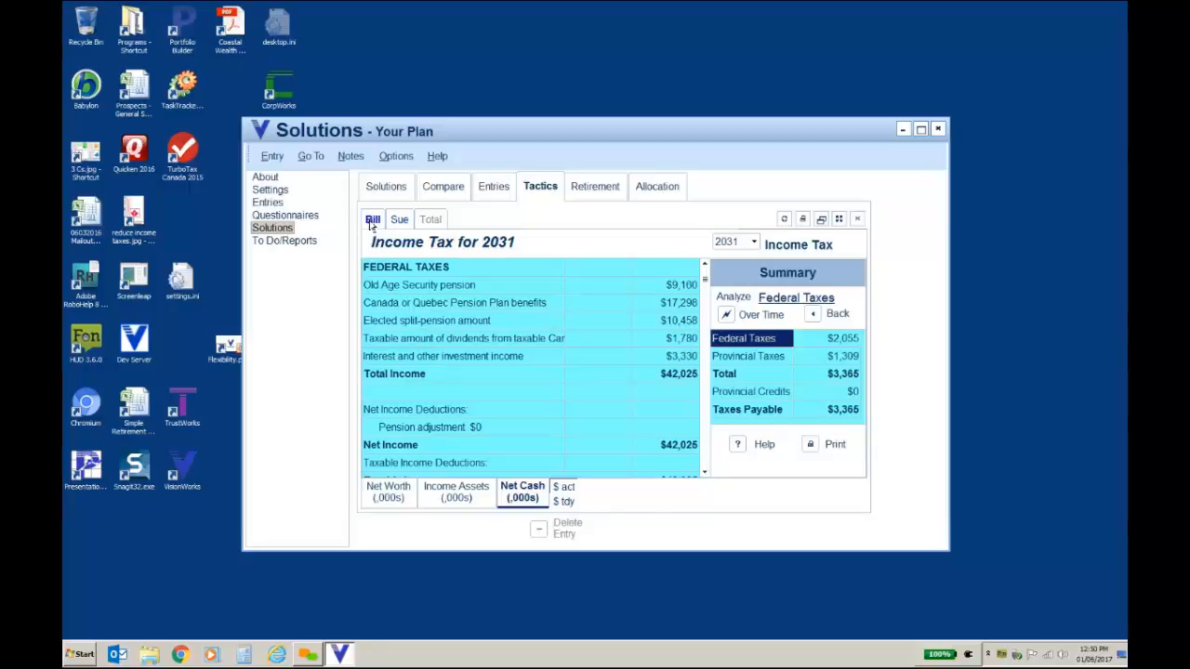
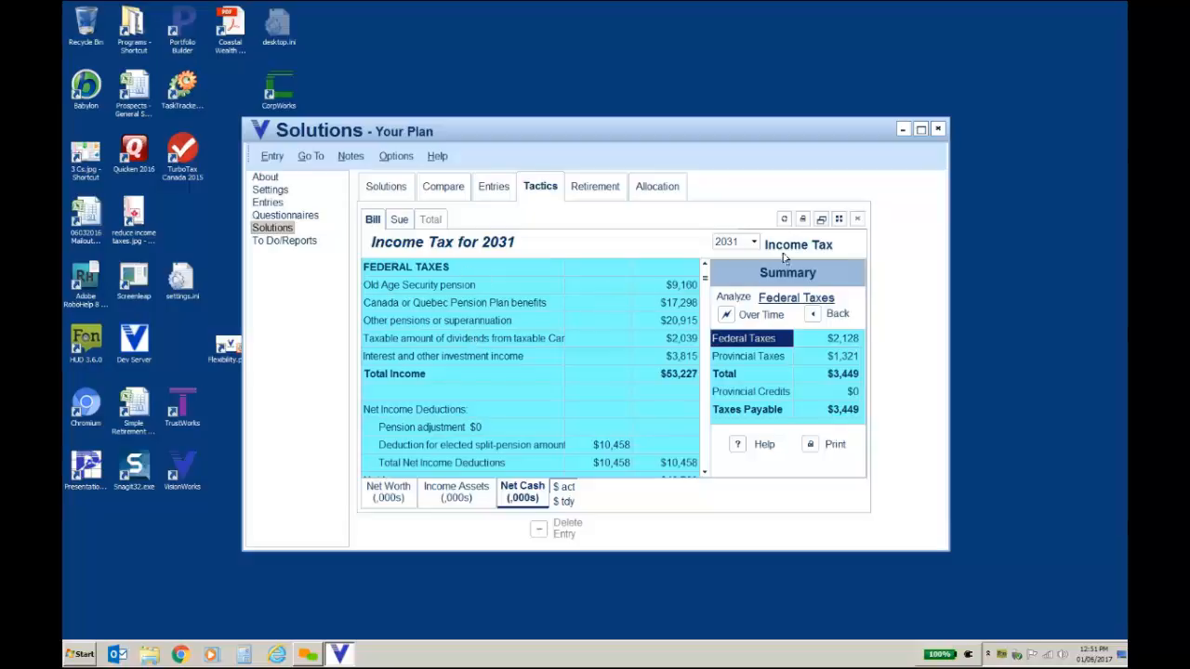
Step: Restore the compact graph view, check the individual and total Income Assets graphs, and open the OAS, CPP/QPP retirement settings
click(821, 220)
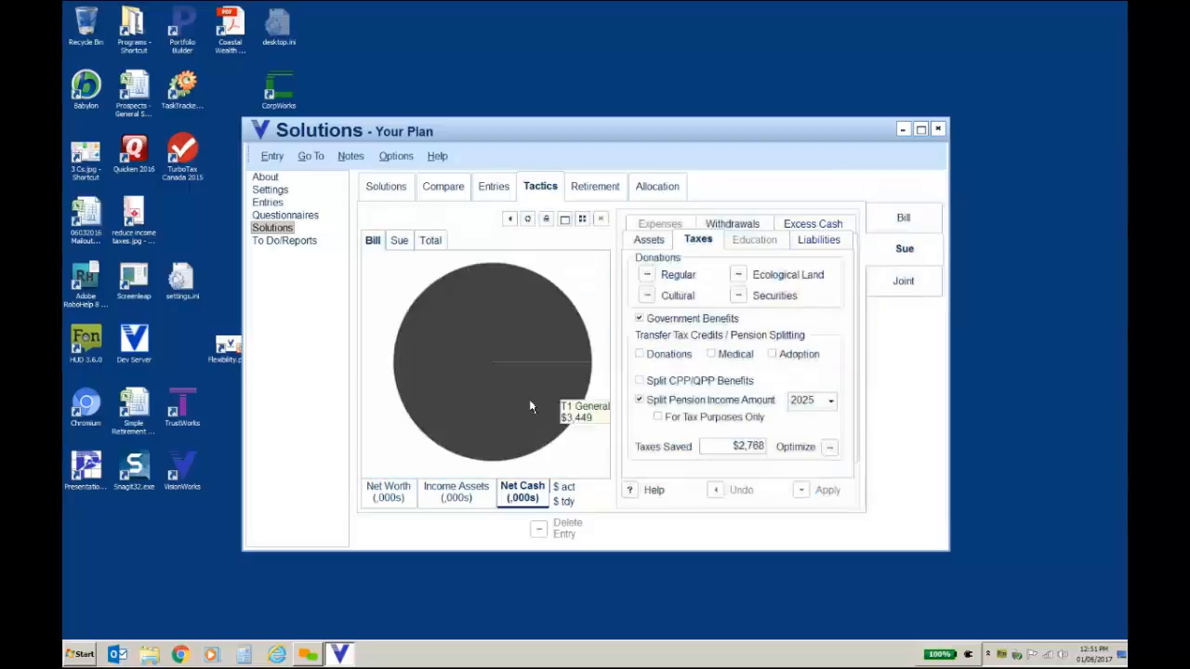
click(456, 487)
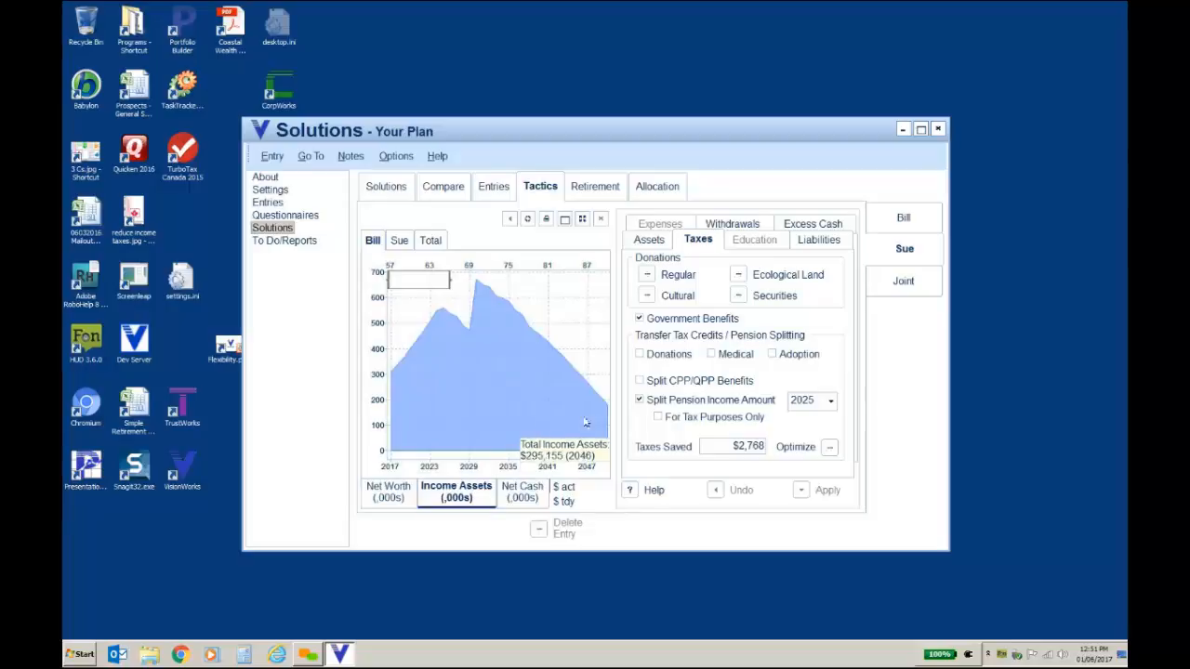
mouse_move(606, 416)
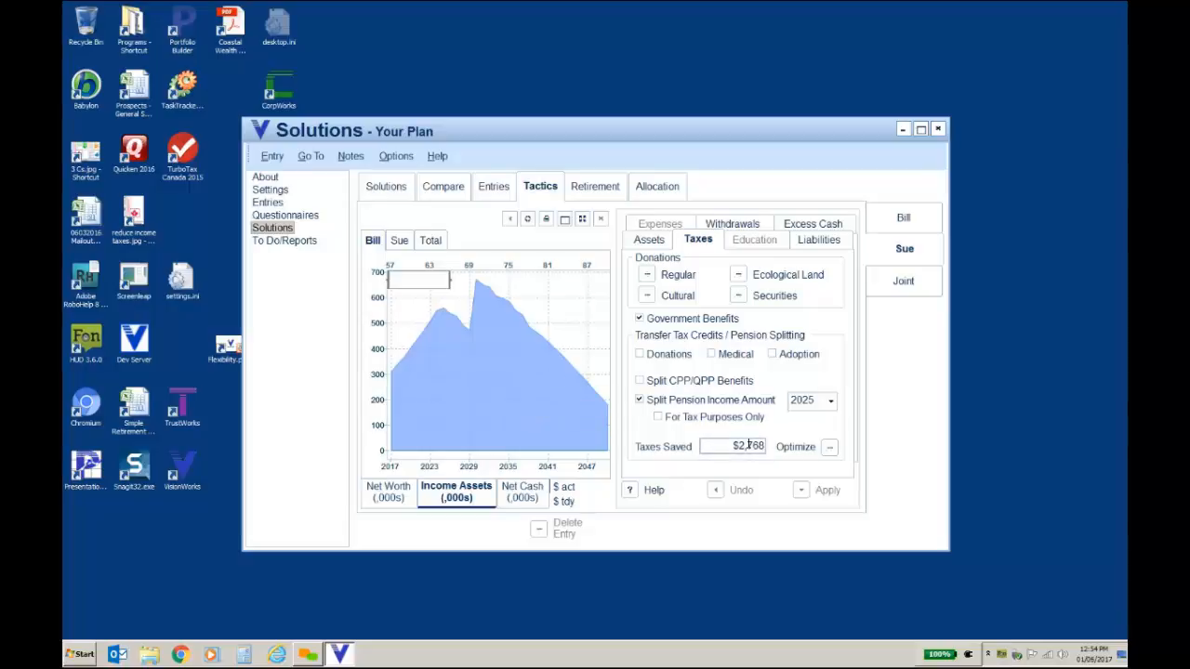
click(435, 242)
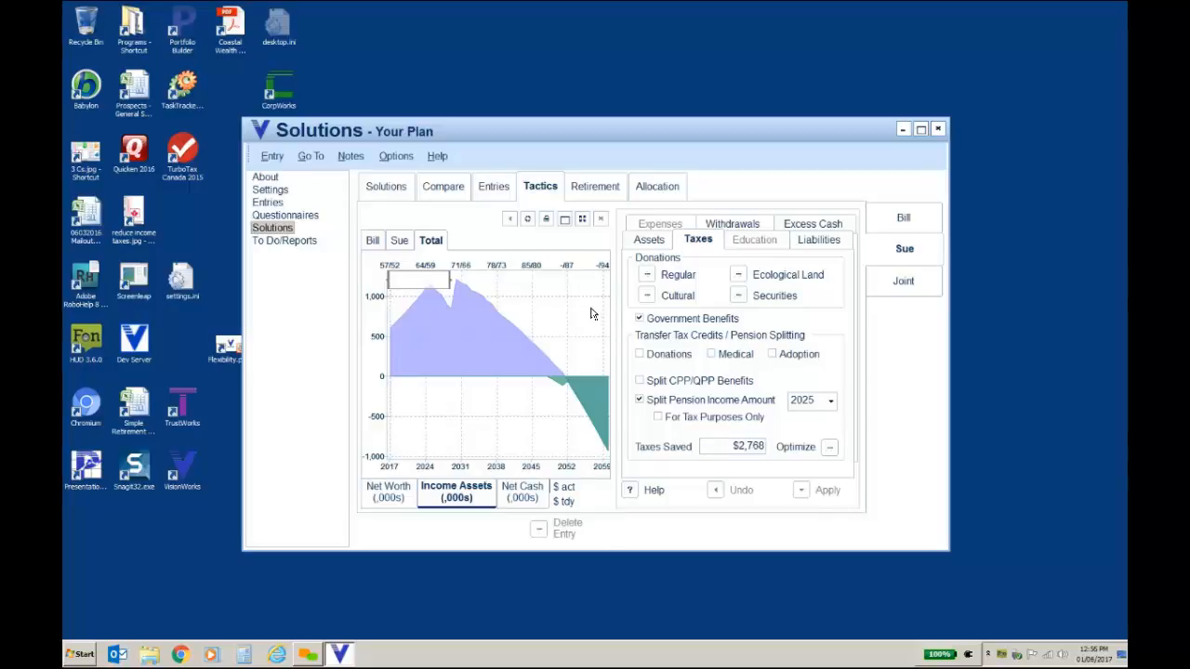
click(597, 185)
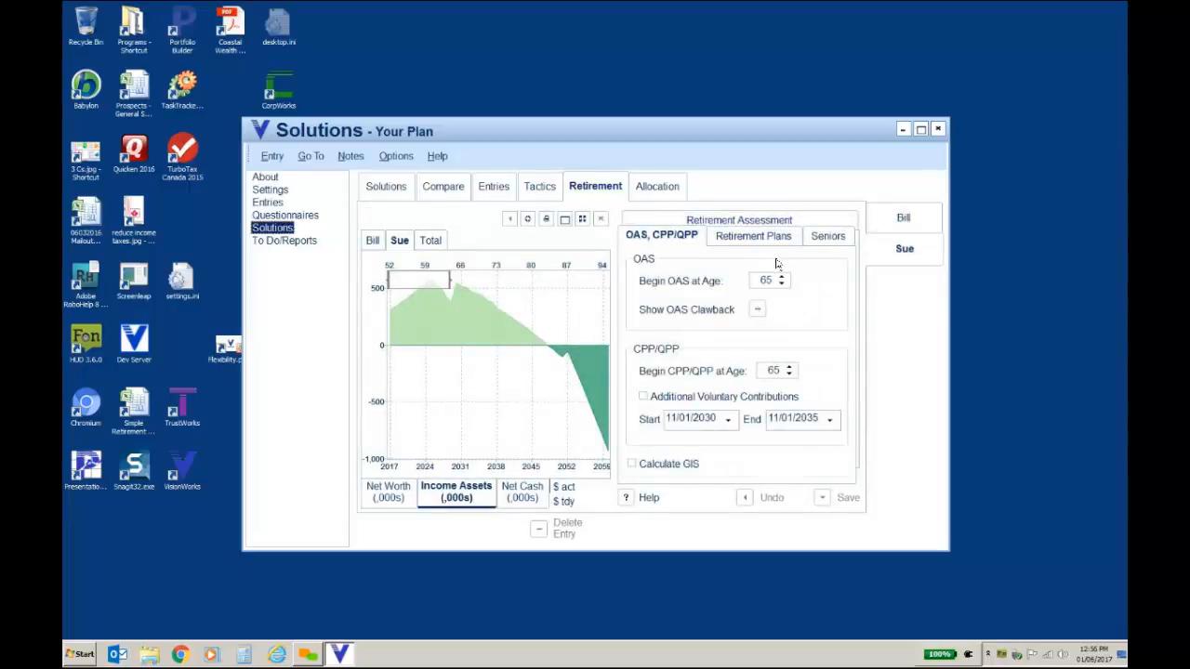
Step: Review the year-by-year OAS clawback table, close it, and open the withdrawal tactics
click(757, 309)
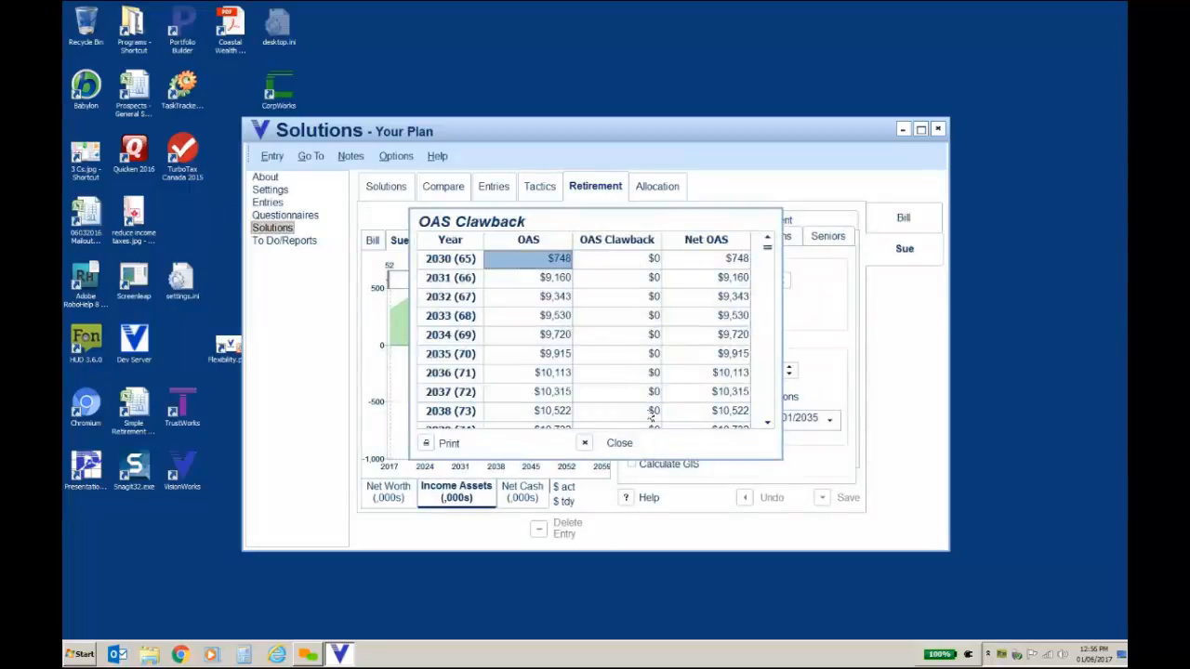
click(585, 444)
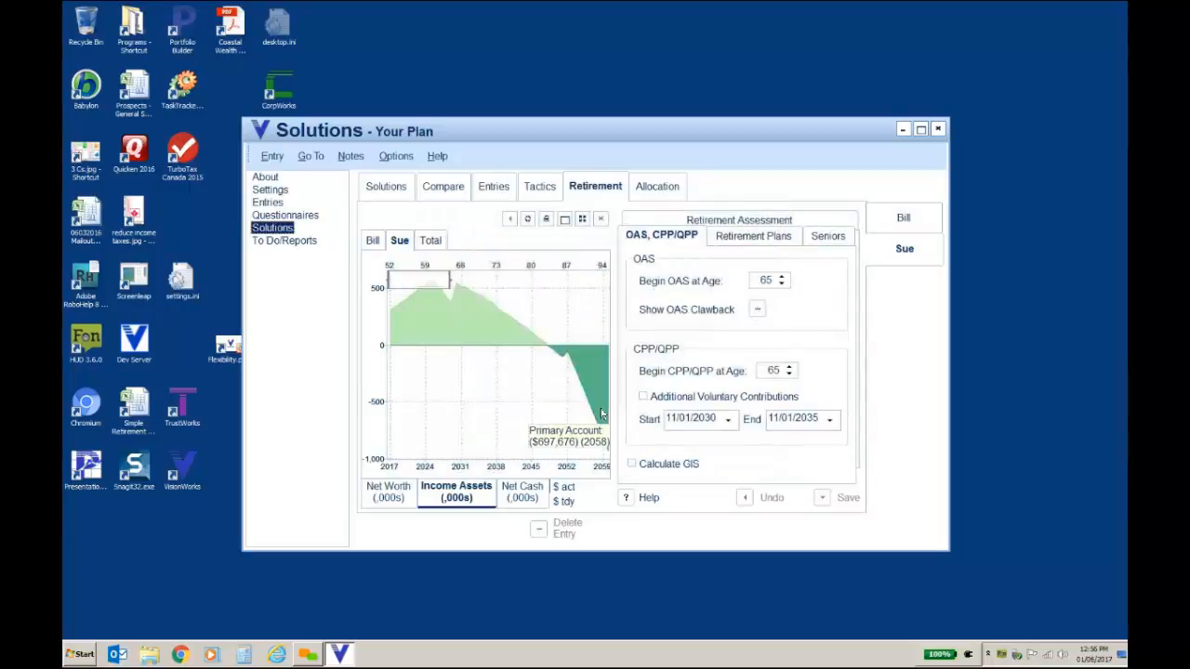
click(554, 188)
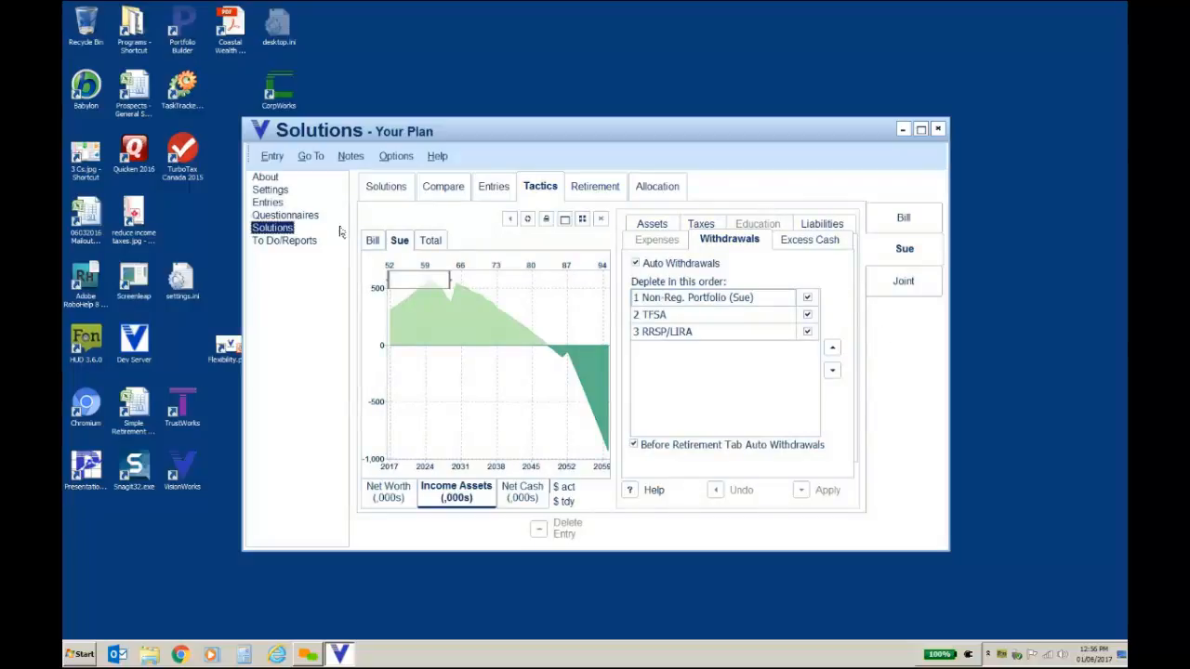
Step: Return from the report settings to the solution's entries and examine the individual General Expenses graph under Lifestyle
click(305, 245)
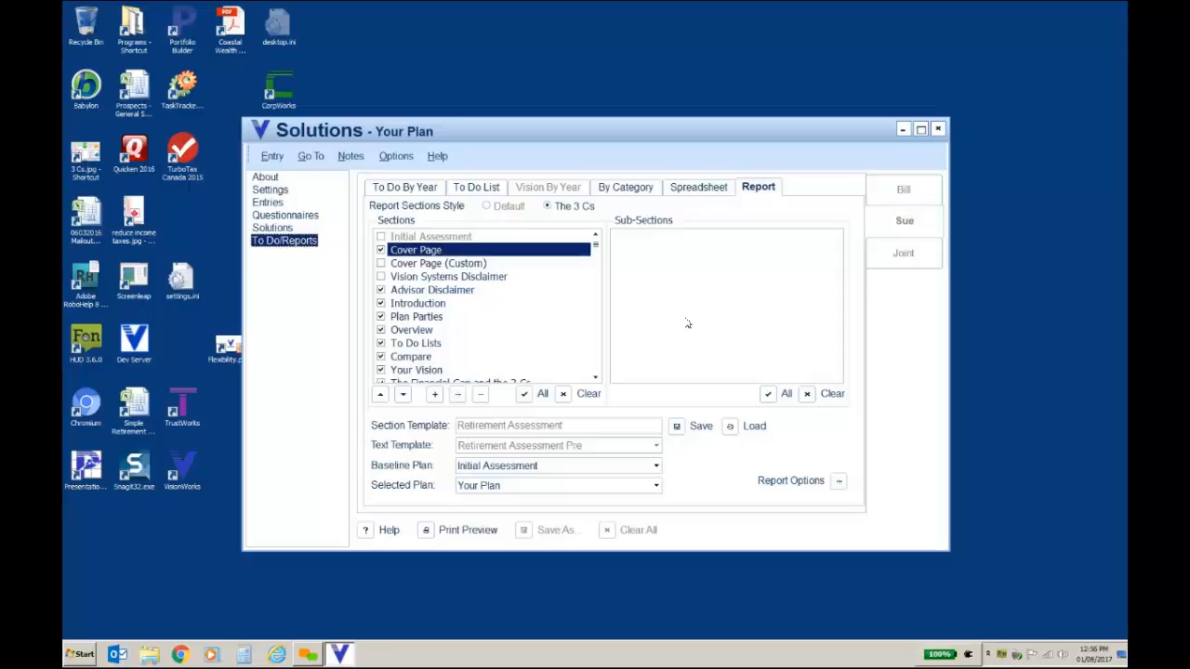
click(265, 229)
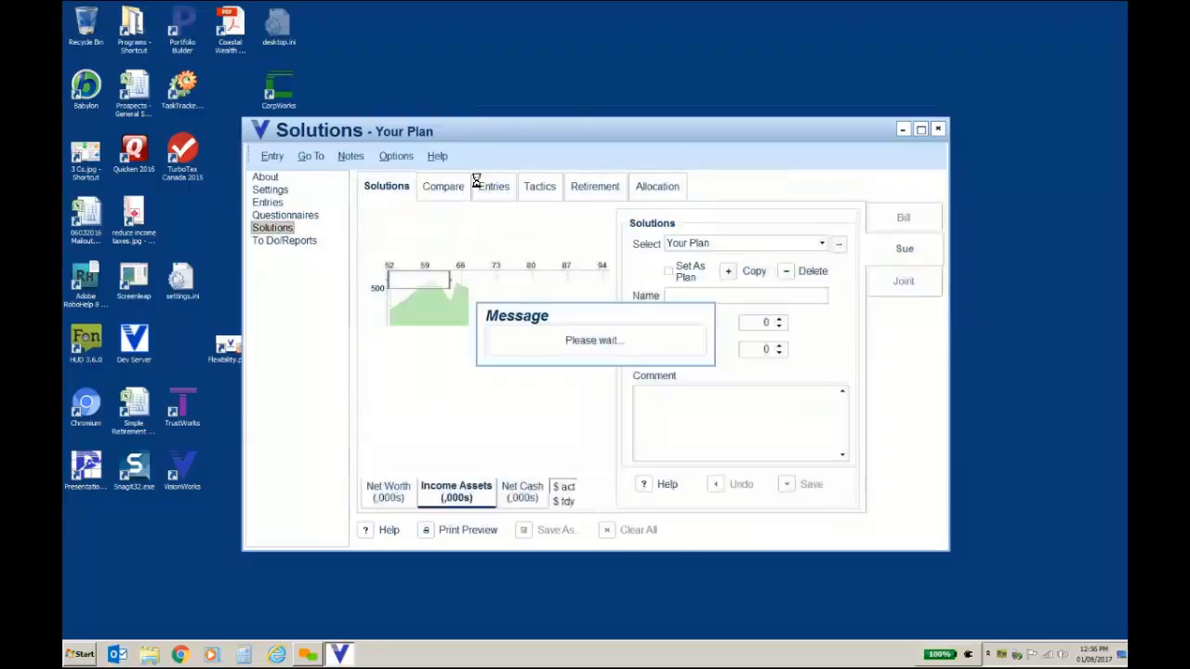
click(489, 186)
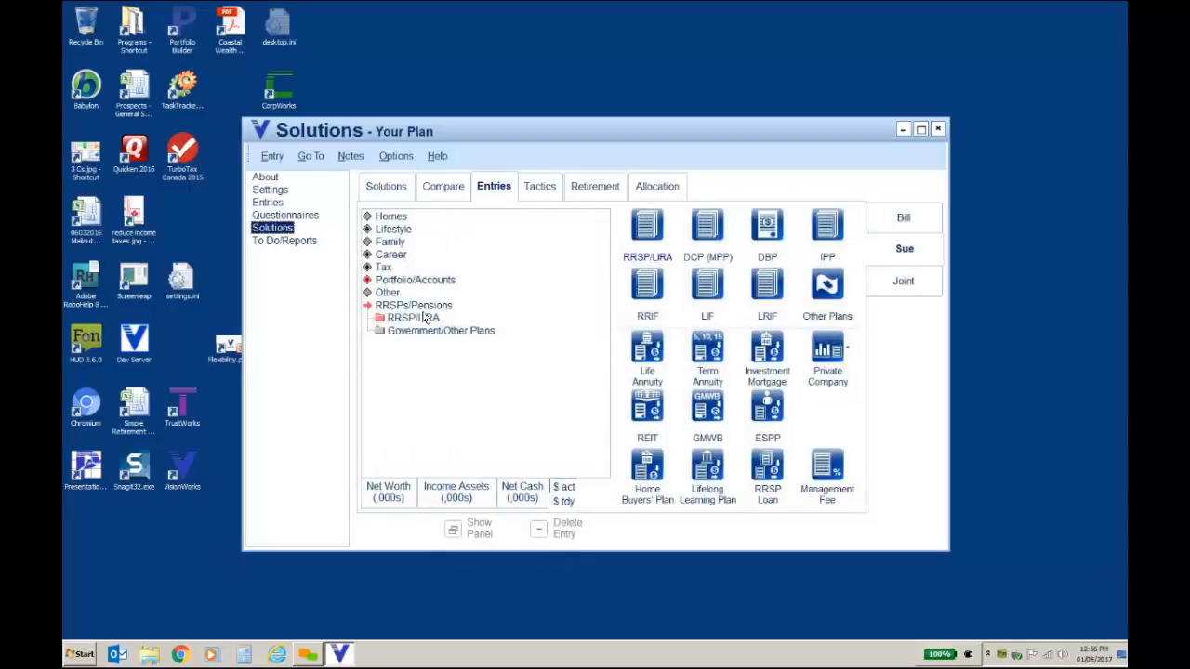
click(407, 229)
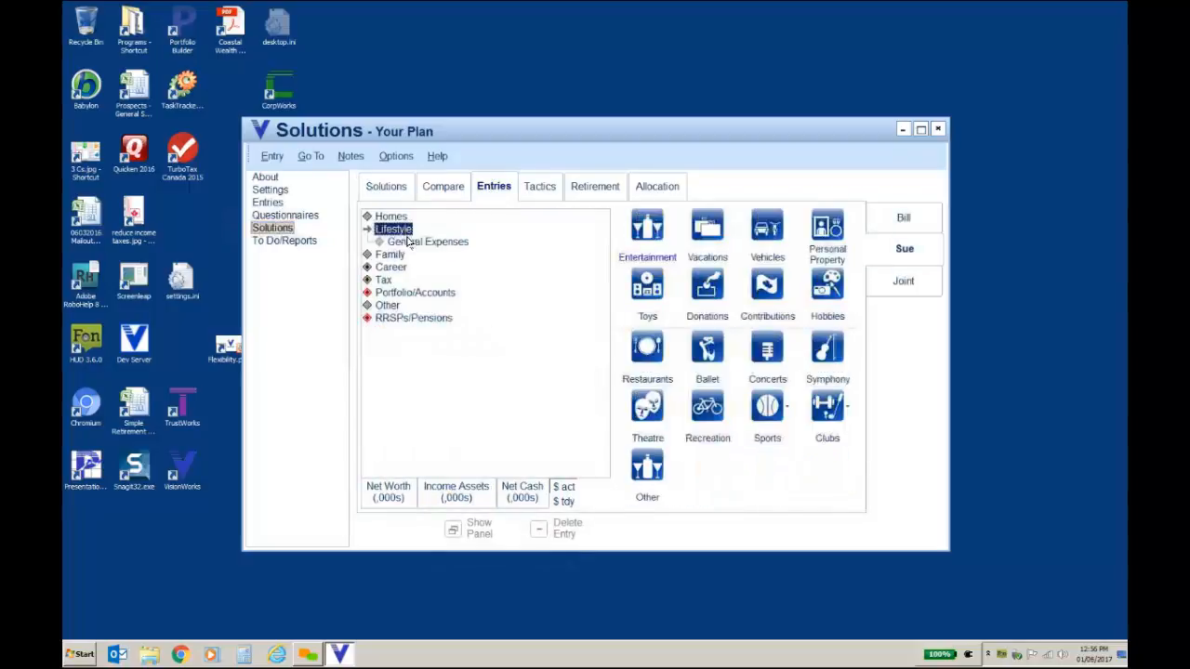
click(409, 241)
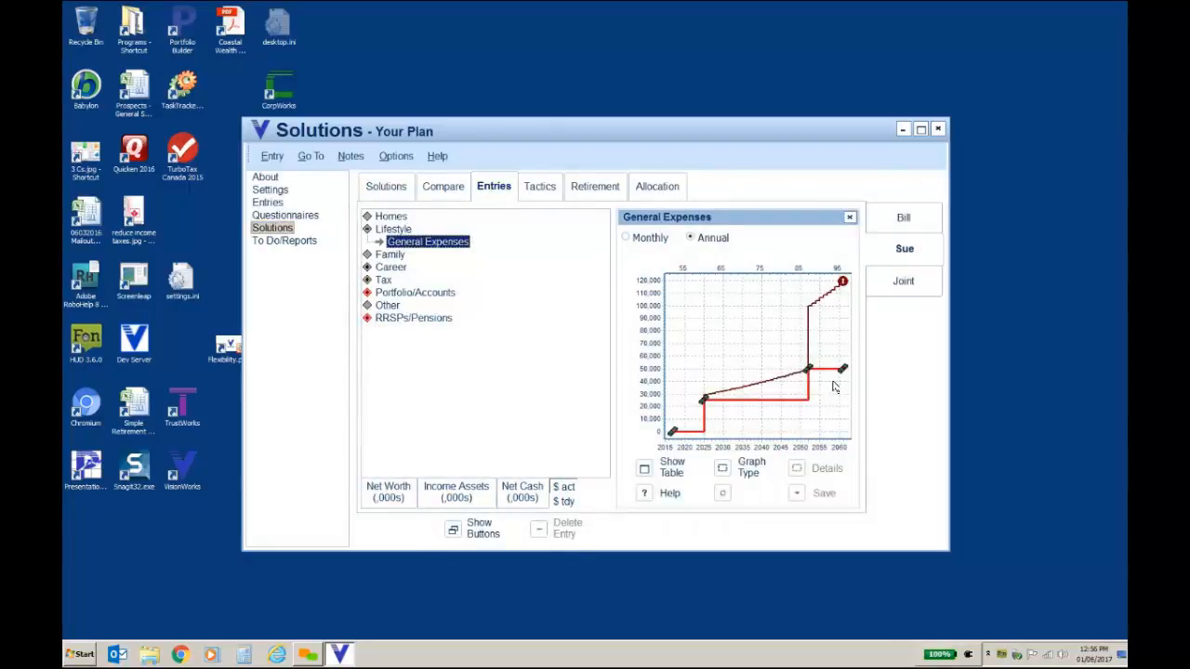
mouse_move(811, 374)
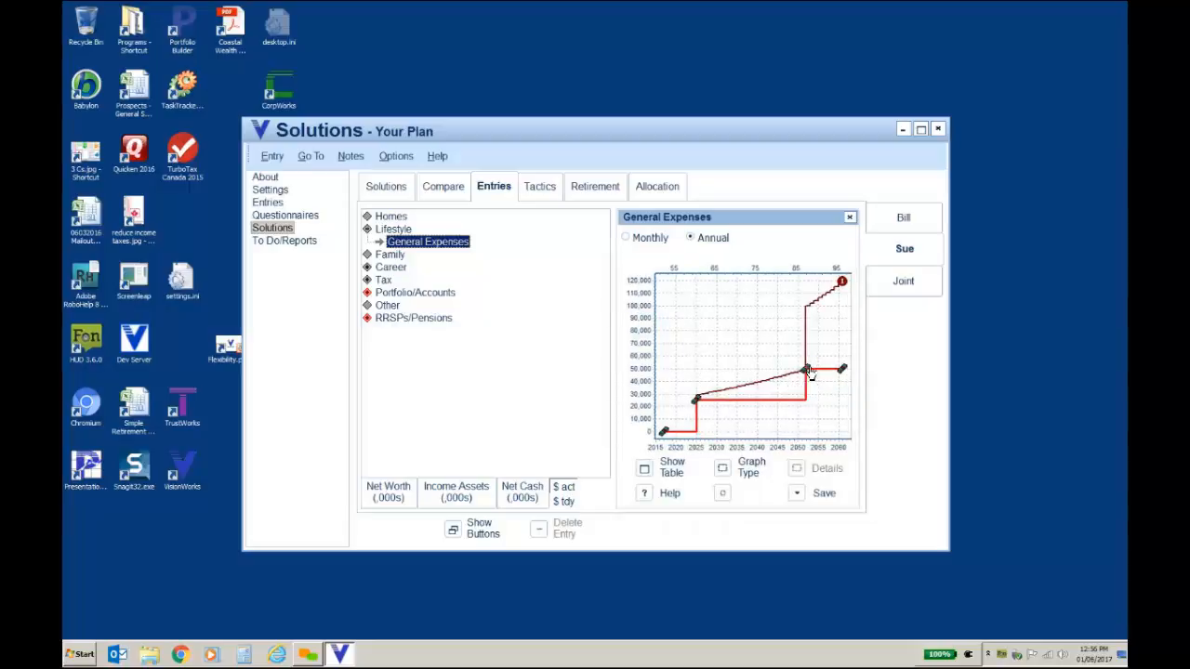
Step: Discard the unsaved individual expense changes, then lower the joint General Expenses to about $21,000 a year from 2052 to 2061 and save them
click(905, 281)
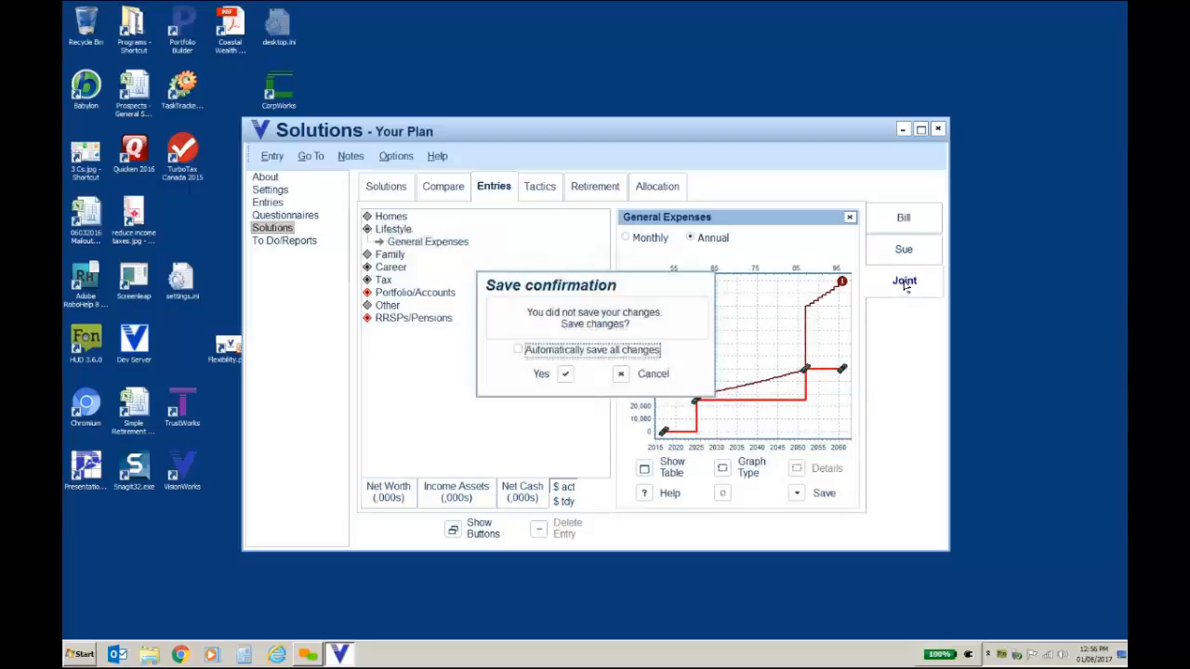
click(623, 376)
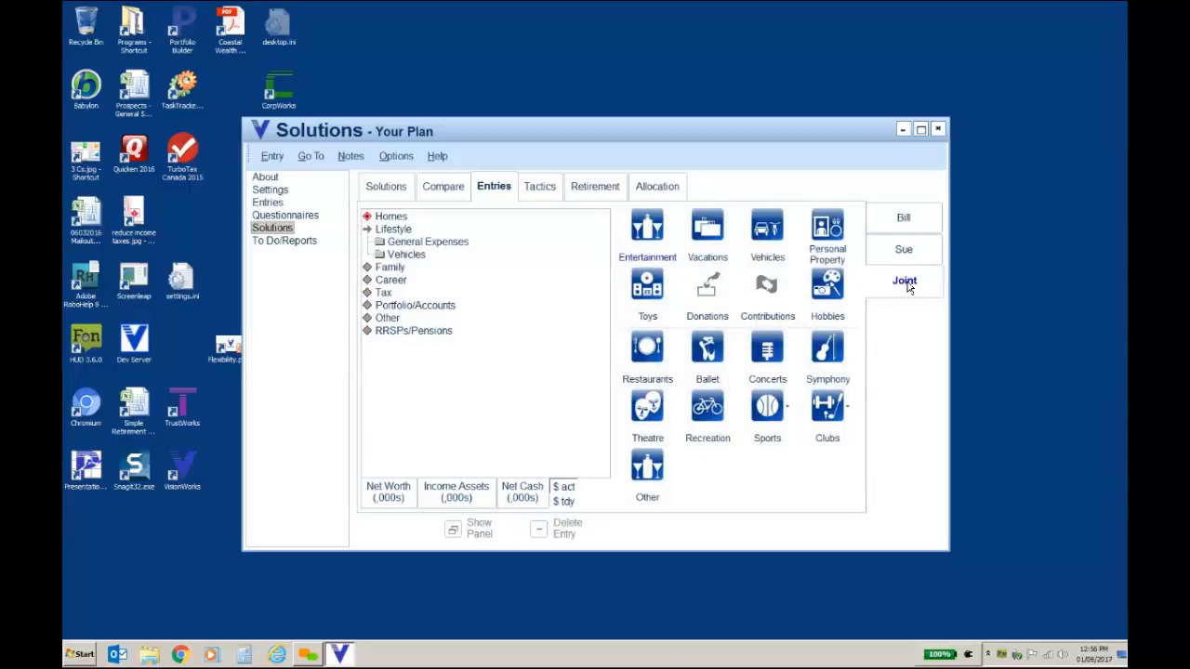
click(452, 244)
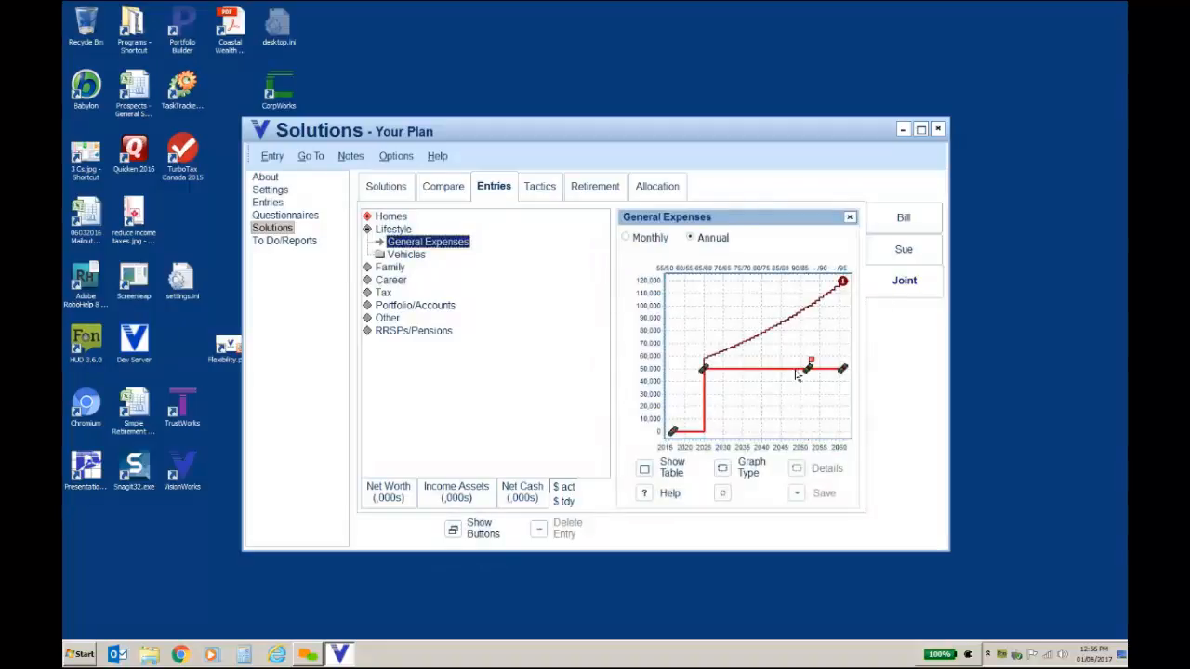
drag(807, 370, 812, 412)
mouse_move(842, 374)
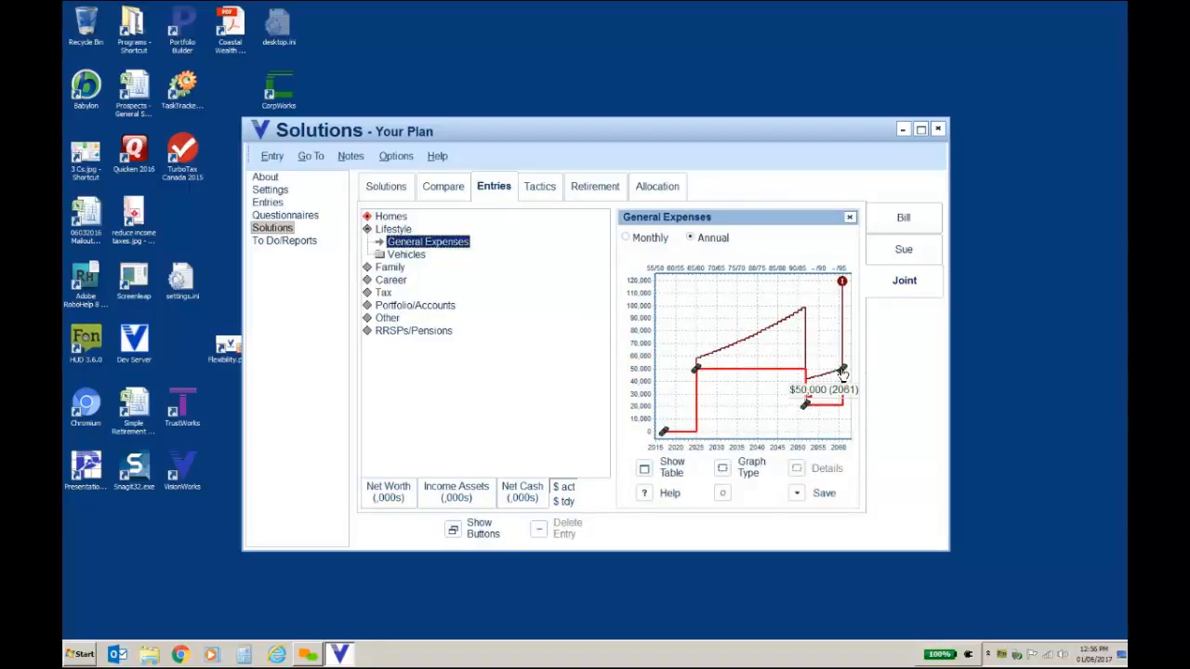
drag(843, 374, 842, 405)
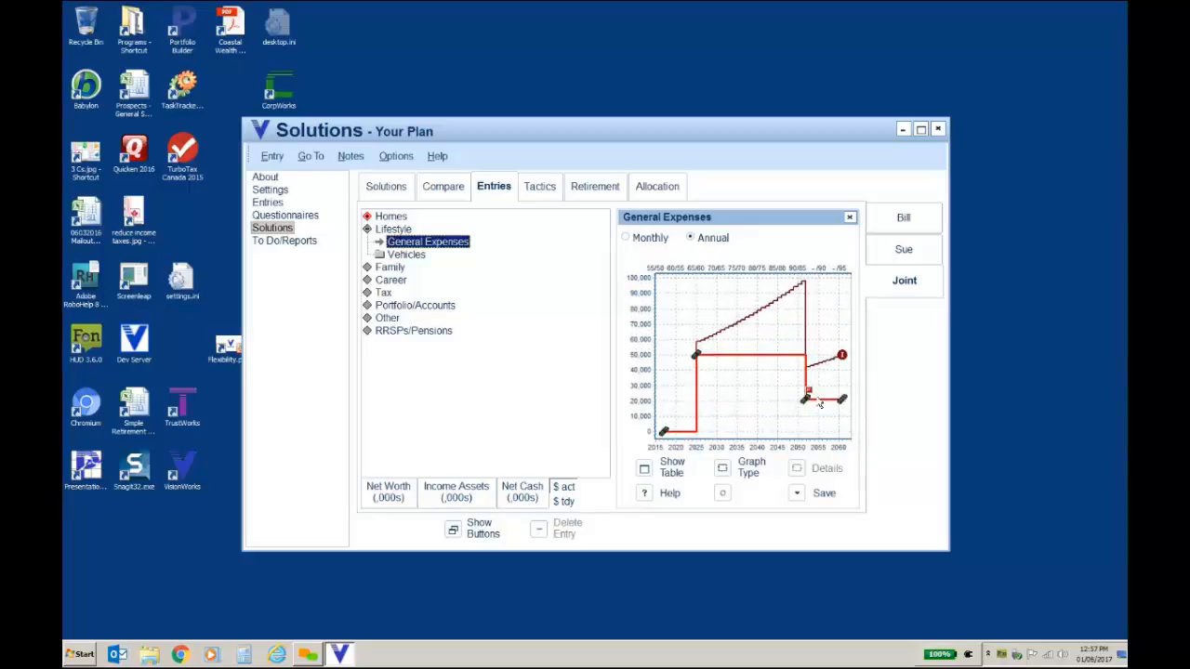
mouse_move(808, 401)
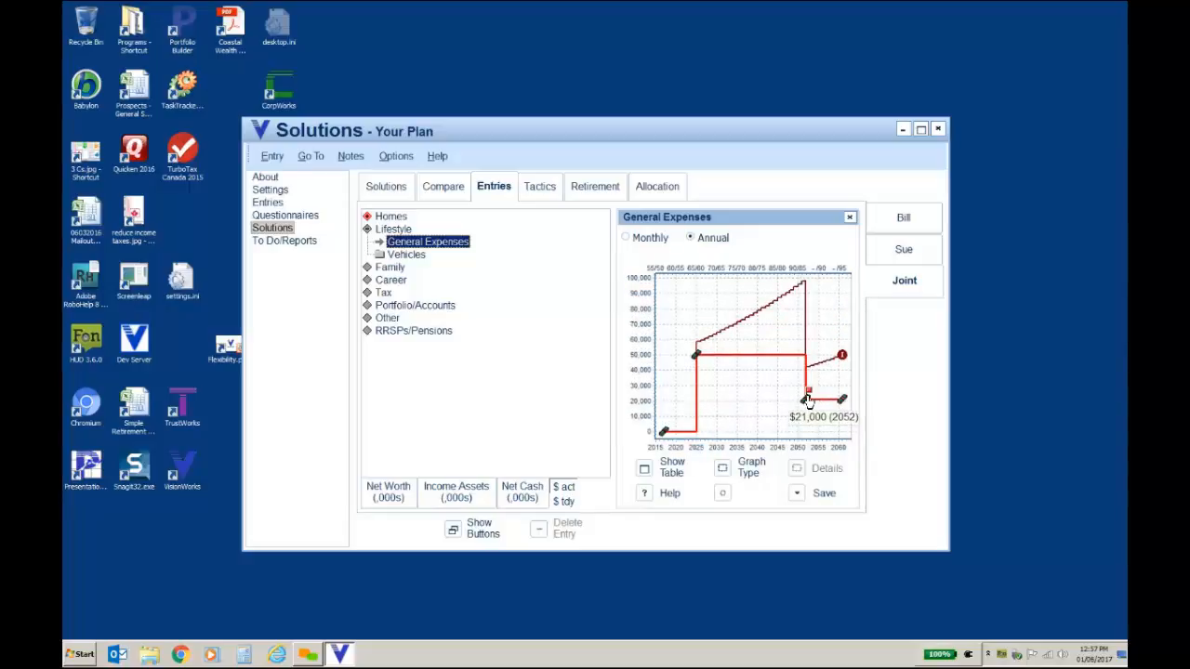
click(798, 495)
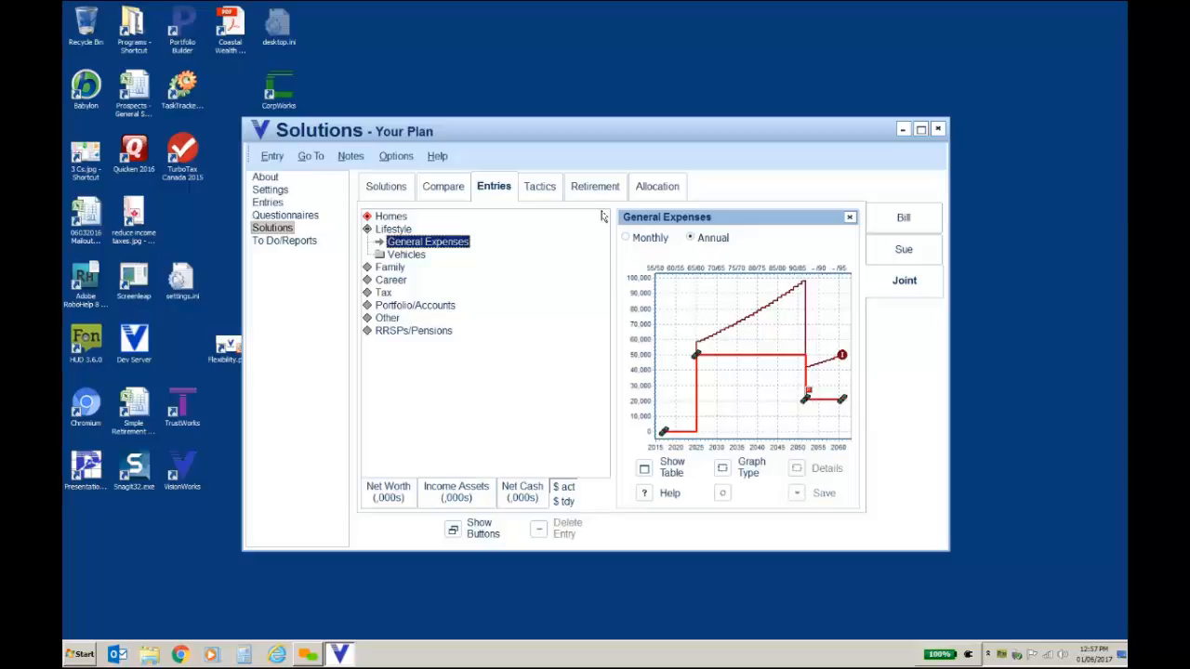
Step: Open the reports section and accept re-optimizing the transfer of tax credits and the CPP/QPP and pension income splits
click(280, 245)
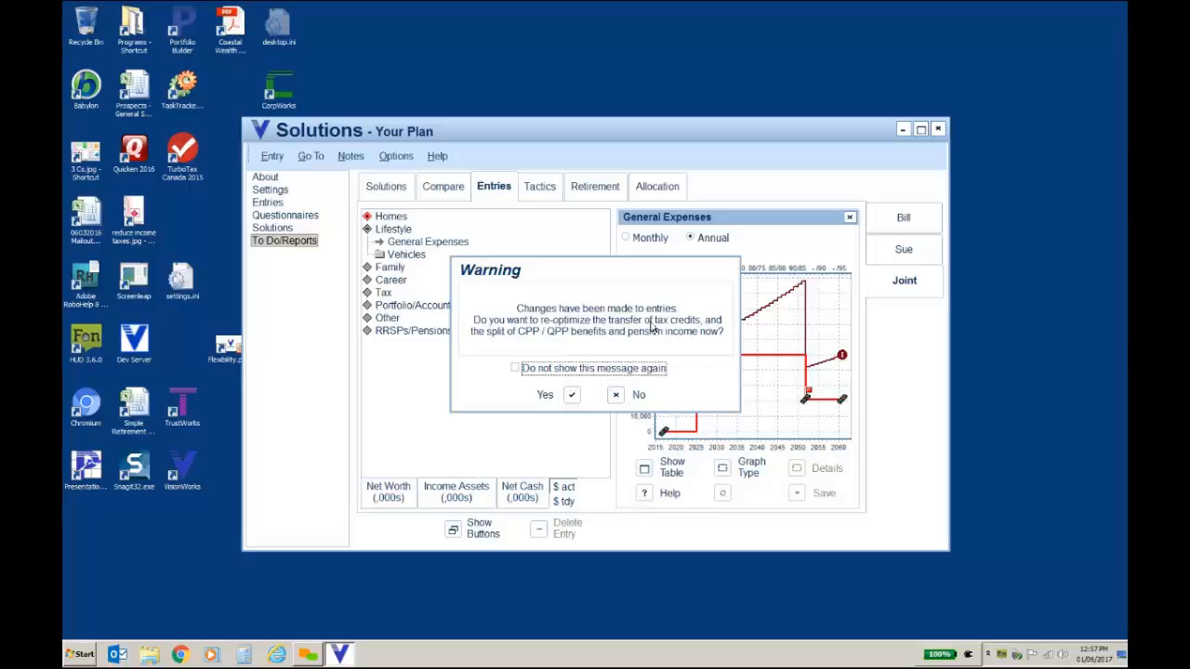
click(572, 395)
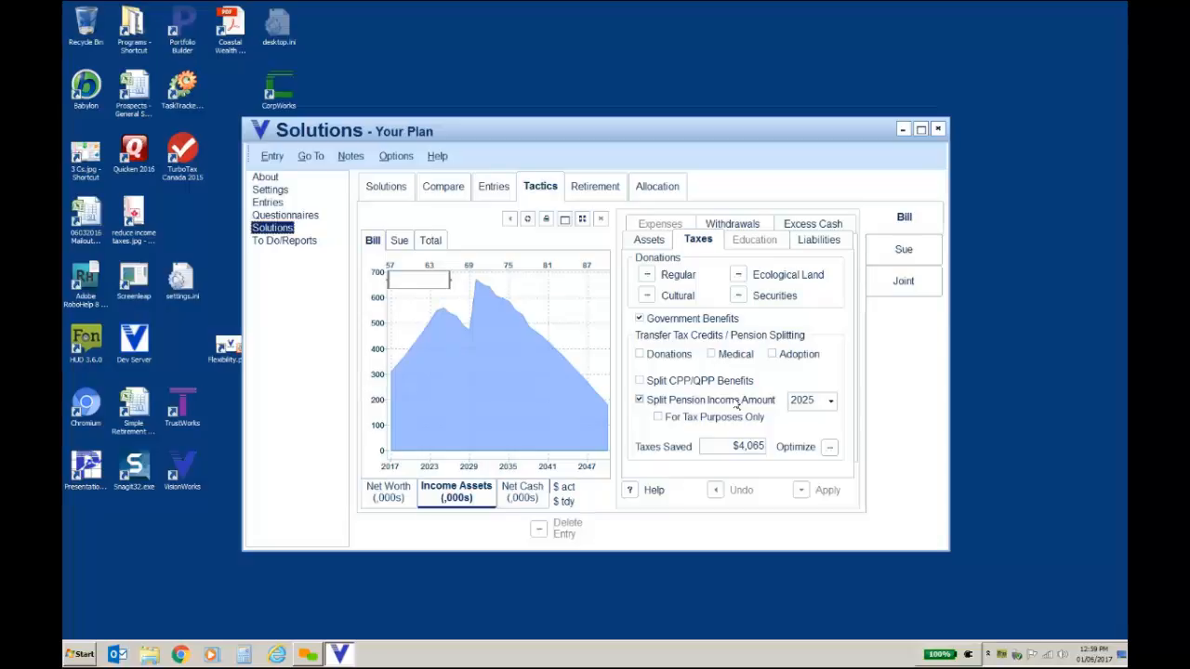
Step: In the tax tactics, enable Split CPP/QPP Benefits, disable Split Pension Income Amount, and apply the changes
click(710, 388)
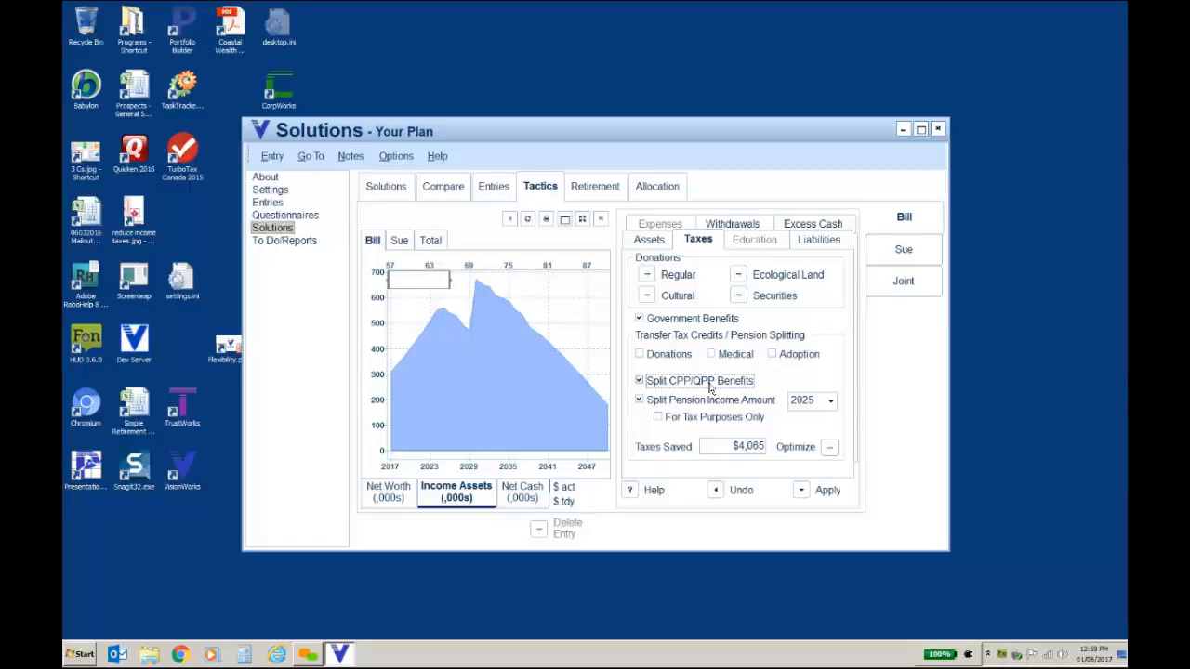
click(648, 404)
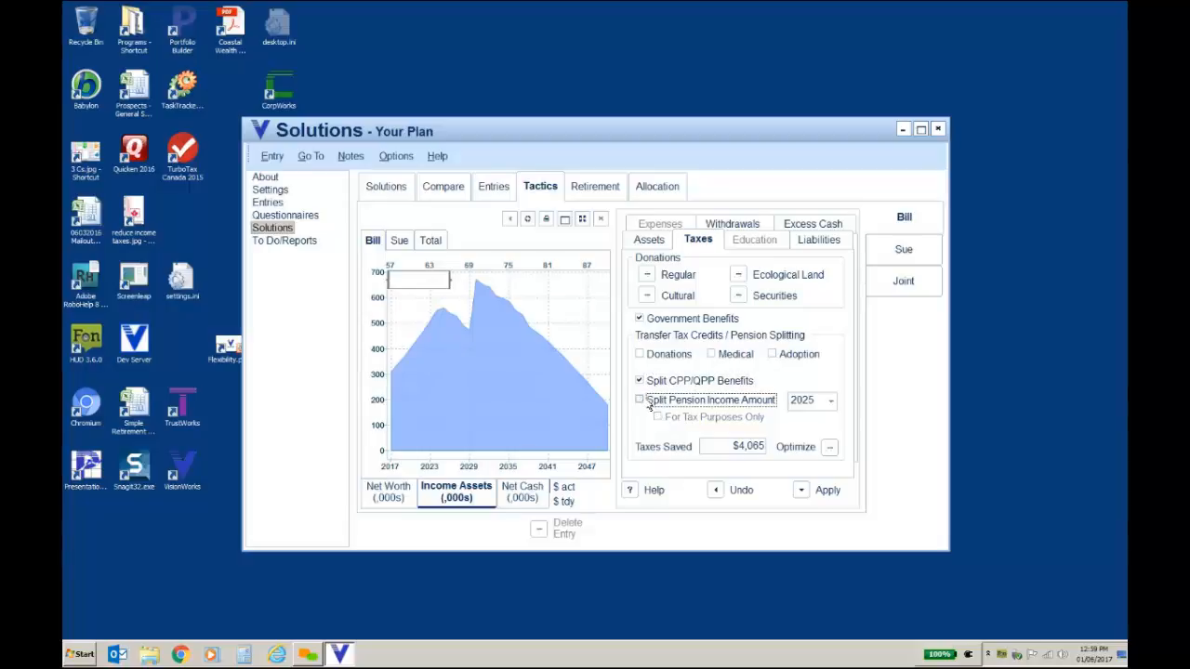
click(801, 494)
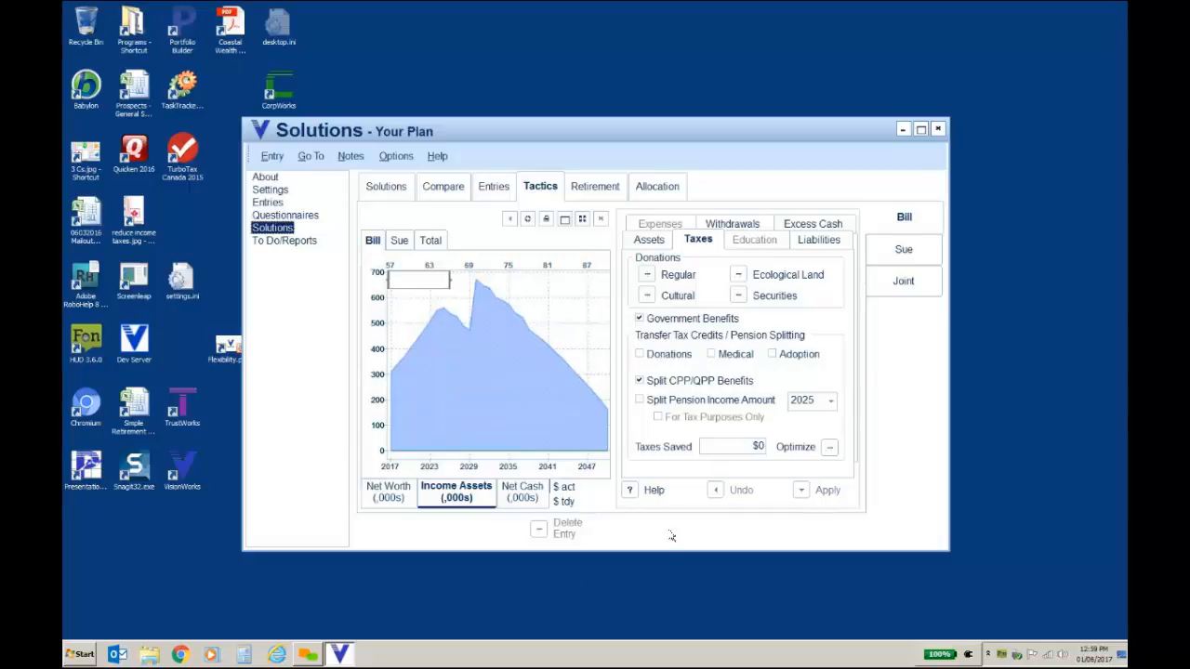
click(302, 659)
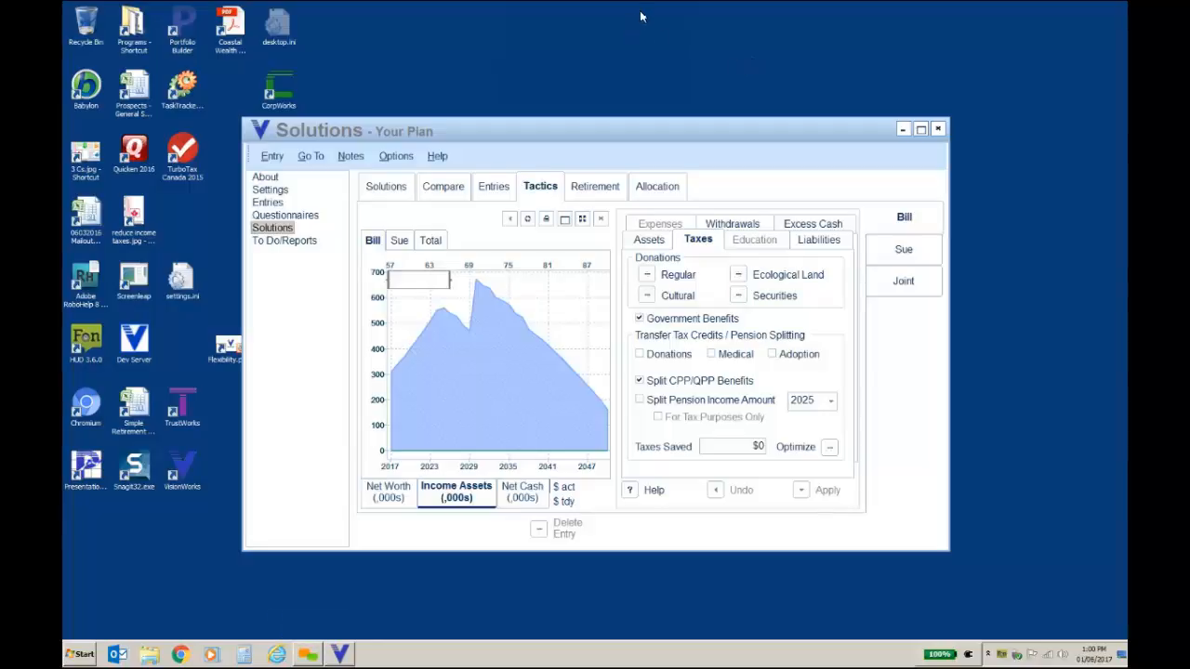
click(875, 120)
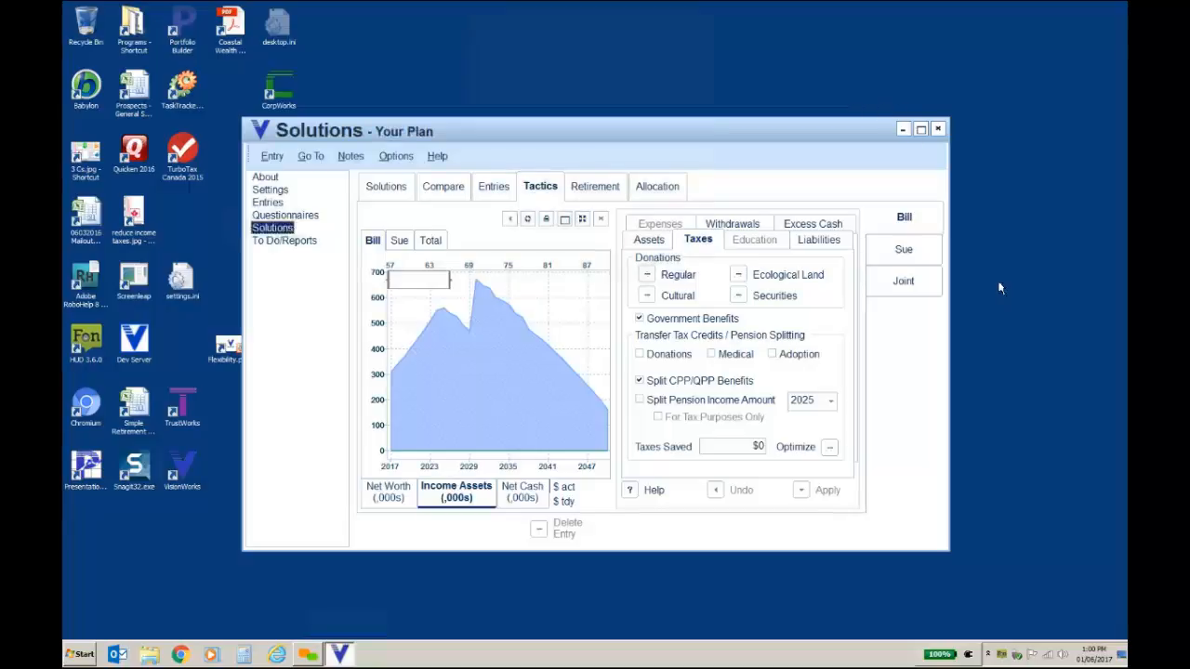